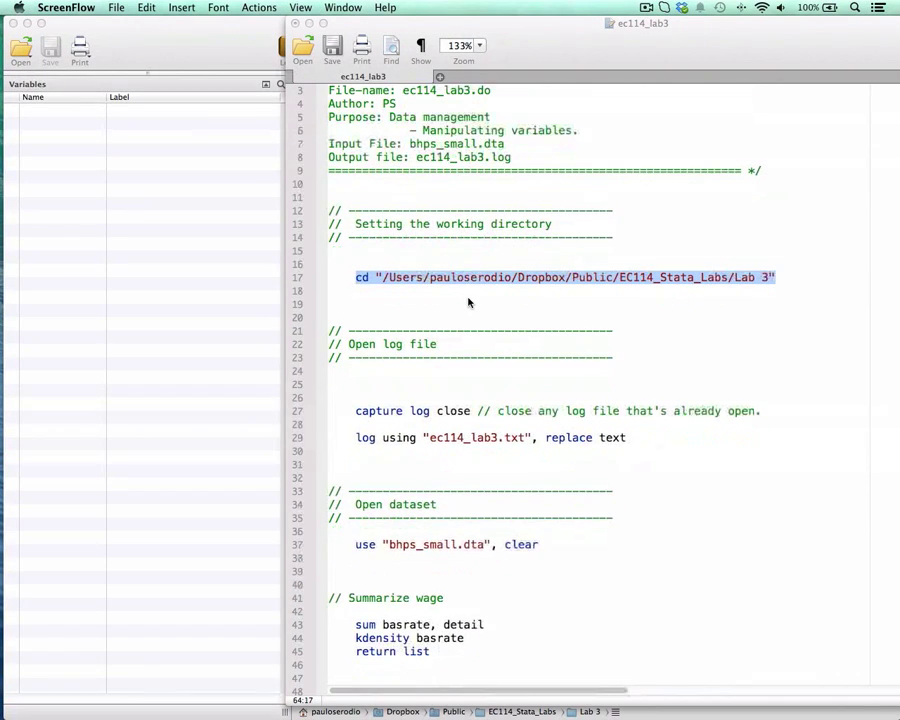
# Step: Run the do-file's cd line to set the working directory to the Lab 3 folder
pyautogui.scroll(2, 464, 307)
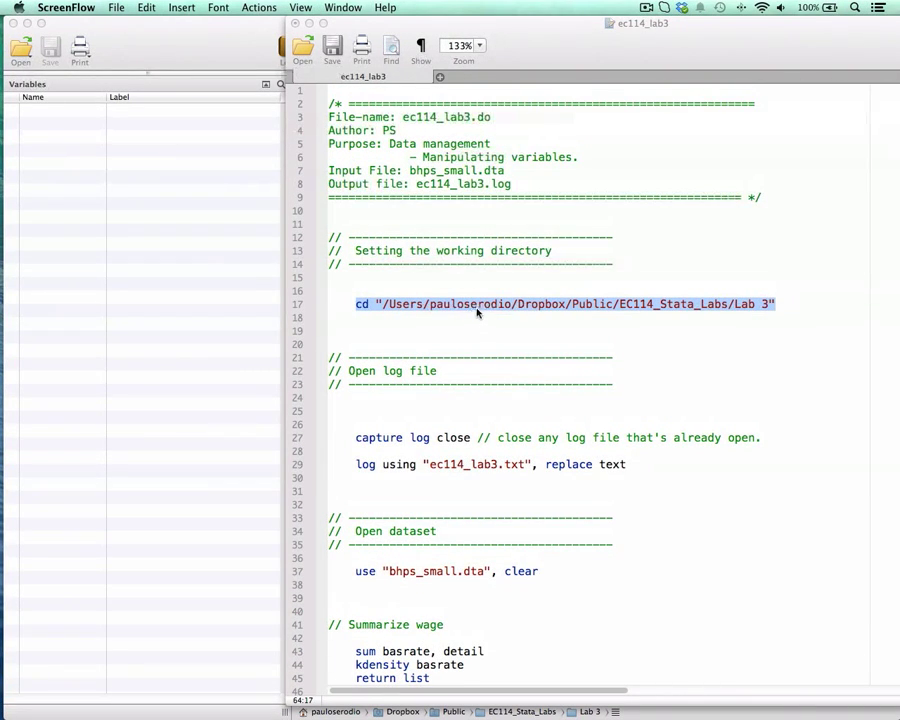
pyautogui.click(475, 311)
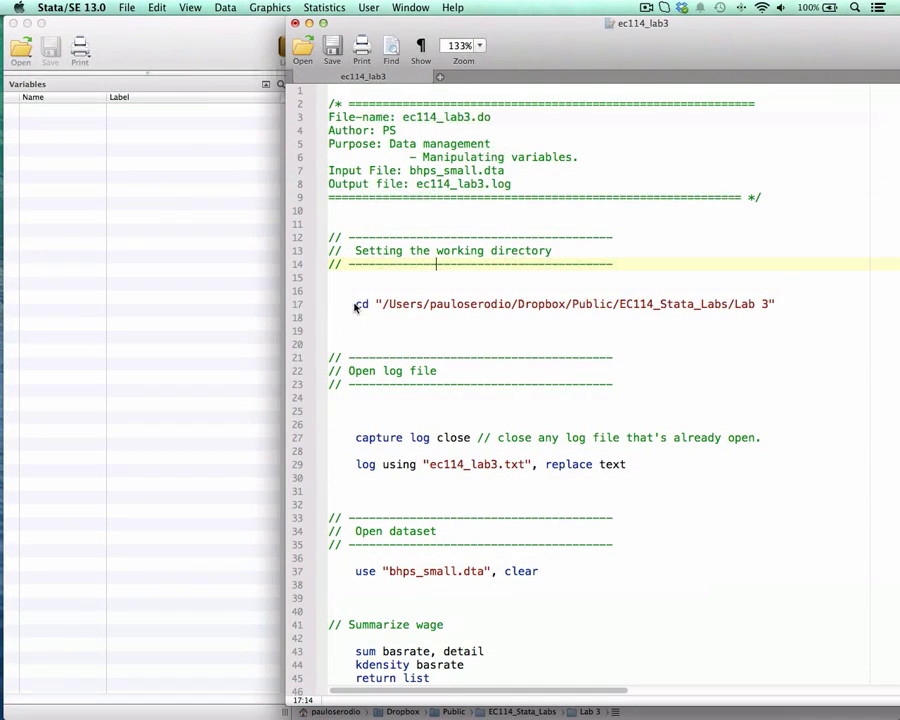
pyautogui.moveTo(355, 307); pyautogui.dragTo(773, 304)
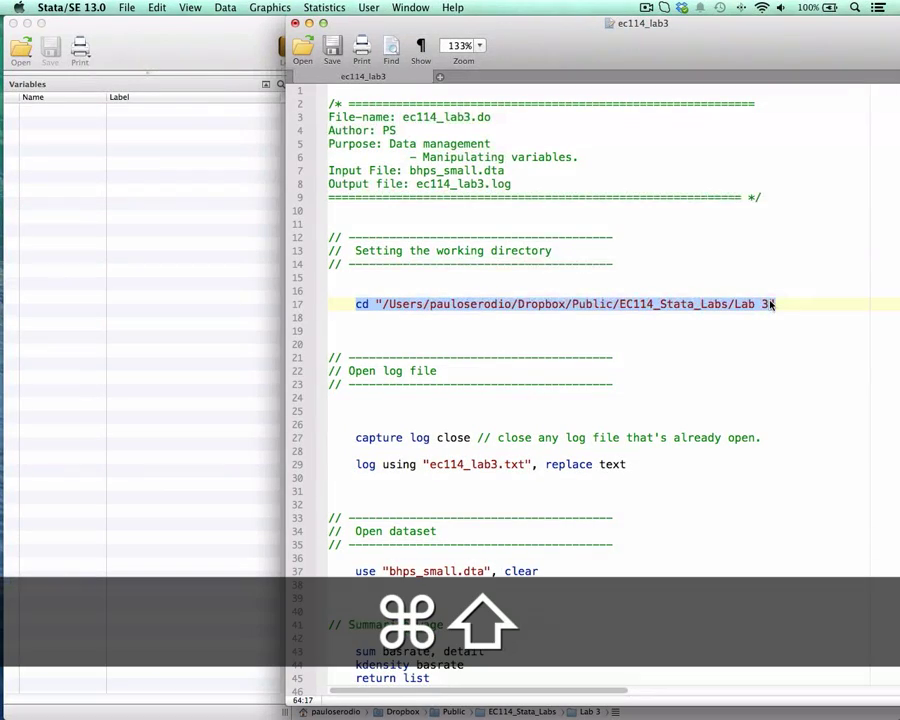
pyautogui.press('super+shift+d')
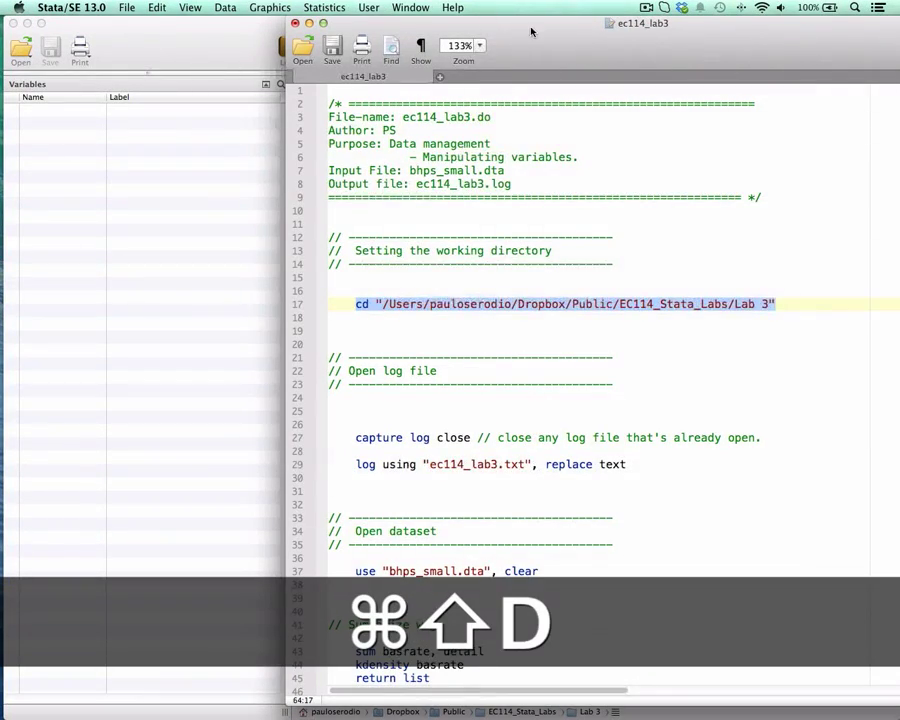
# Step: Run the log commands to close any open log and start the text log "ec114_lab3.txt" with replace
pyautogui.moveTo(531, 32); pyautogui.dragTo(521, 8)
pyautogui.scroll(-2, 575, 358)
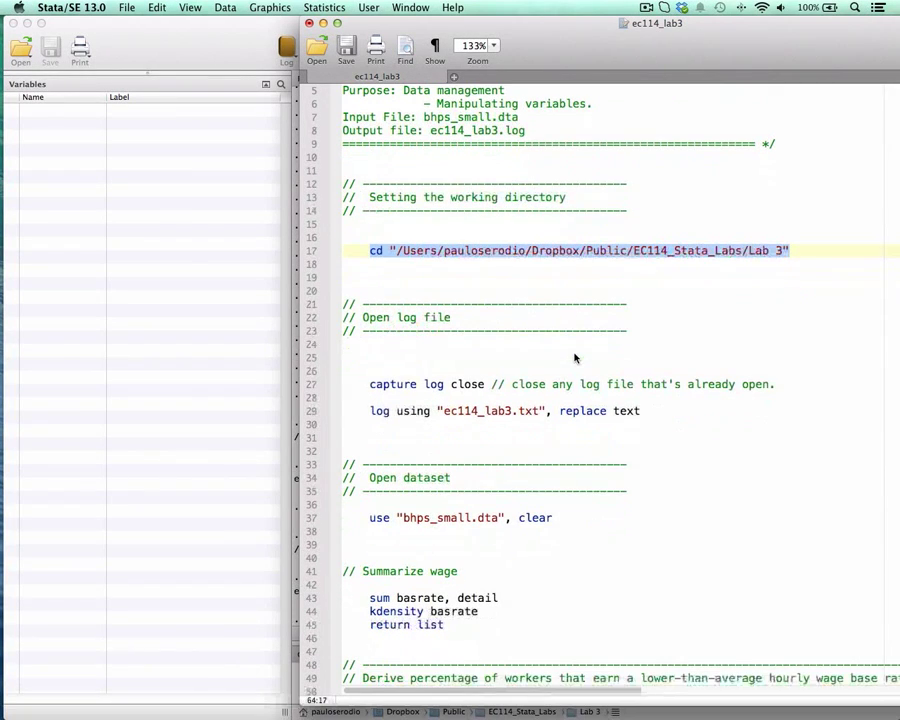
pyautogui.moveTo(370, 385); pyautogui.dragTo(660, 420)
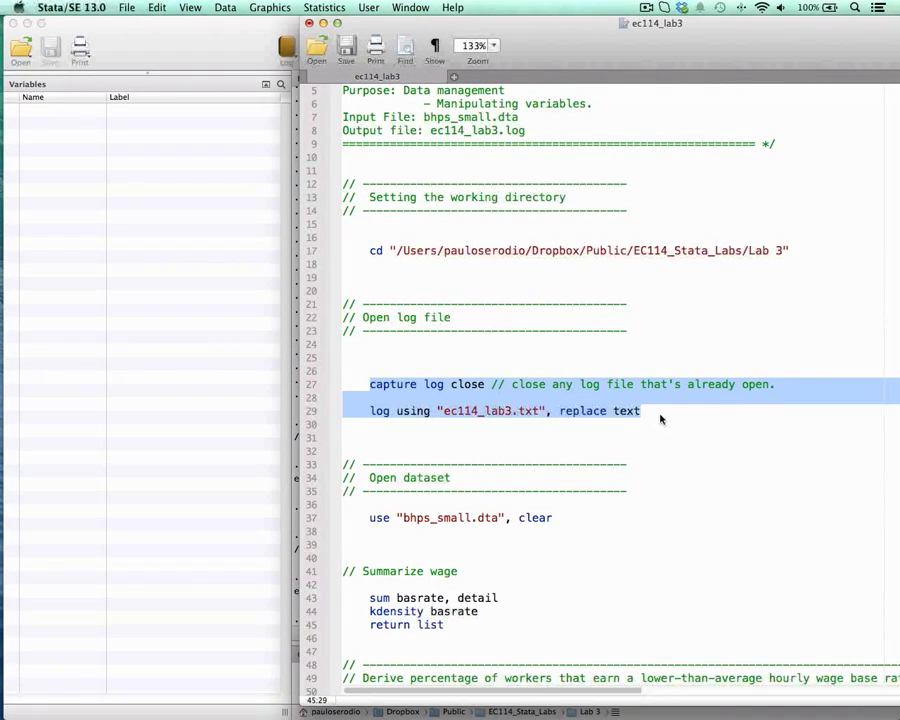
pyautogui.press('super+shift+d')
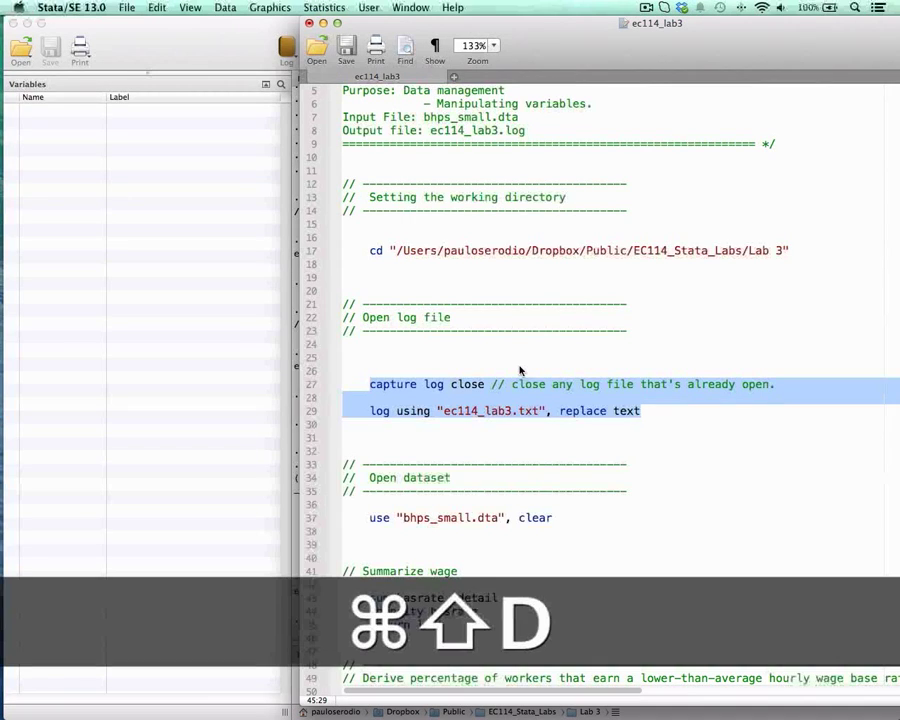
# Step: Run the line use "bhps_small.dta", clear to load the dataset
pyautogui.scroll(-3, 500, 500)
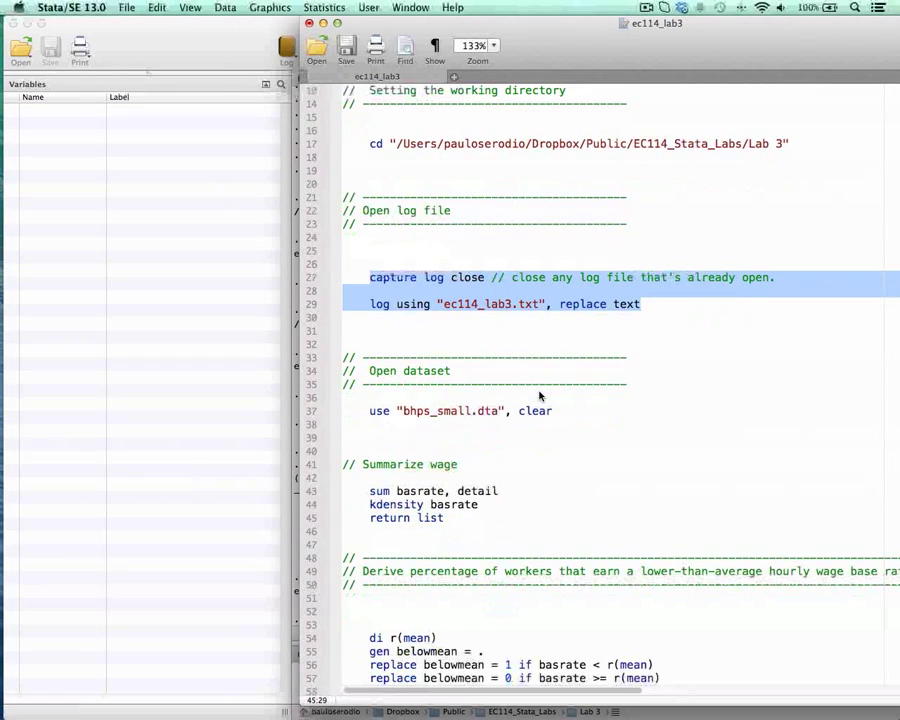
pyautogui.scroll(-2, 539, 396)
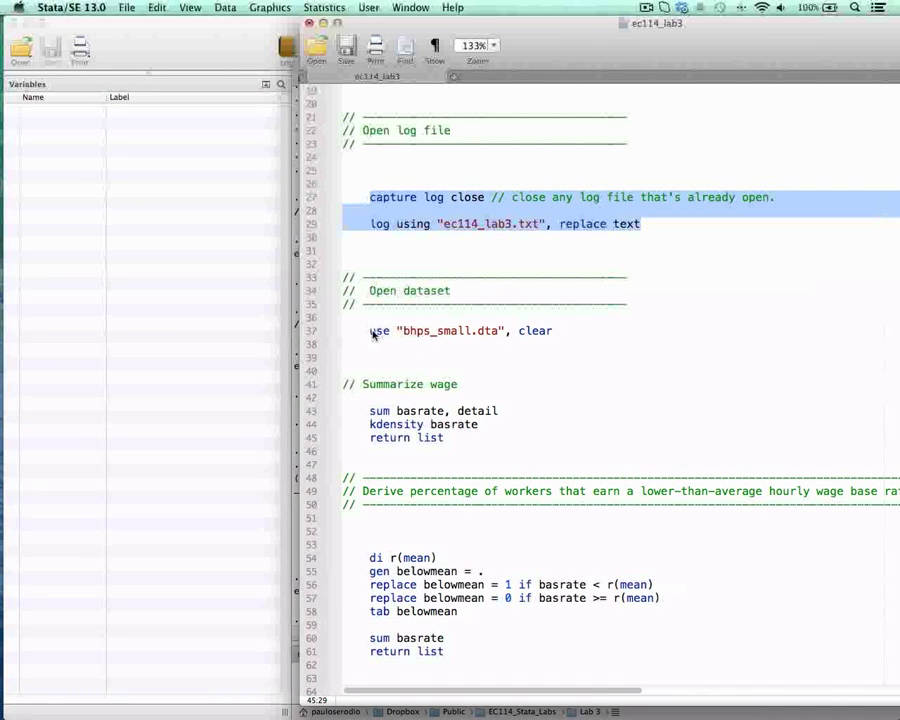
pyautogui.moveTo(372, 335); pyautogui.dragTo(568, 335)
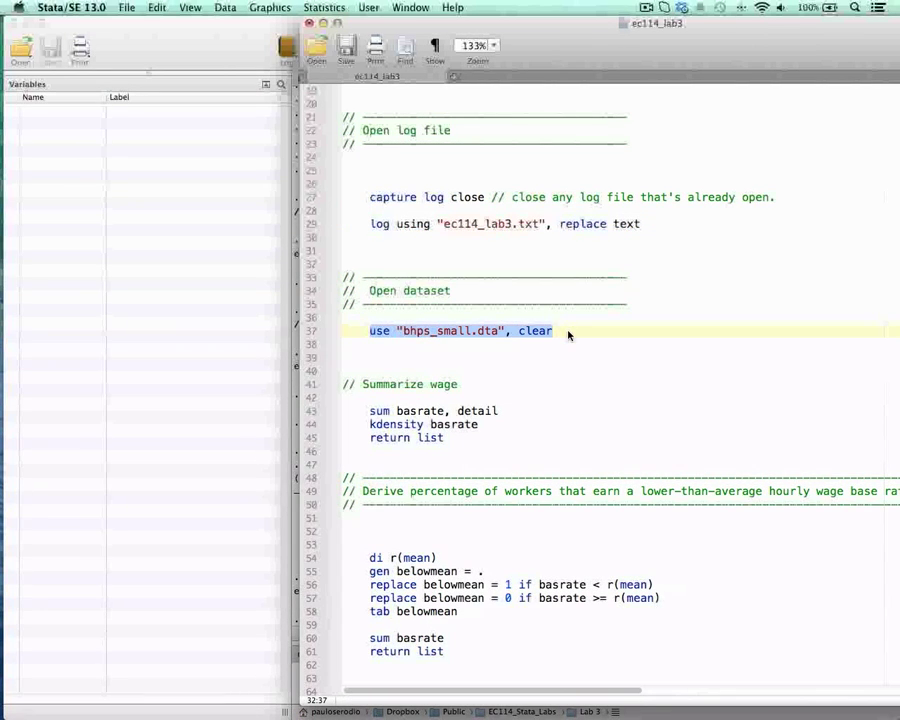
pyautogui.press('super+shift+d')
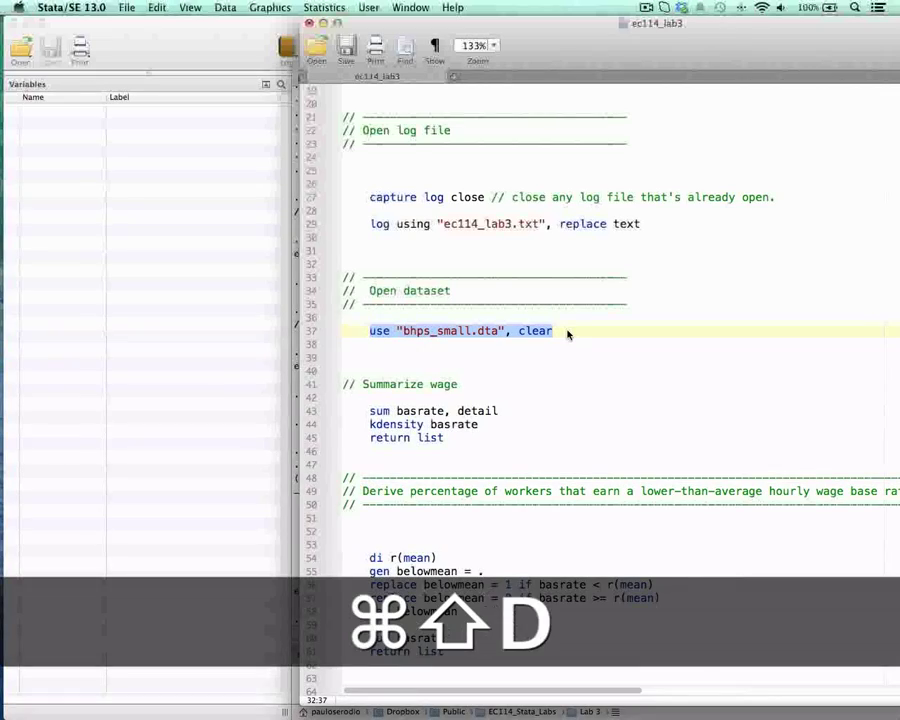
# Step: Examine the loaded dataset's observations and variables in the Data Browser and close it
pyautogui.moveTo(373, 20); pyautogui.dragTo(420, 17)
pyautogui.click(287, 159)
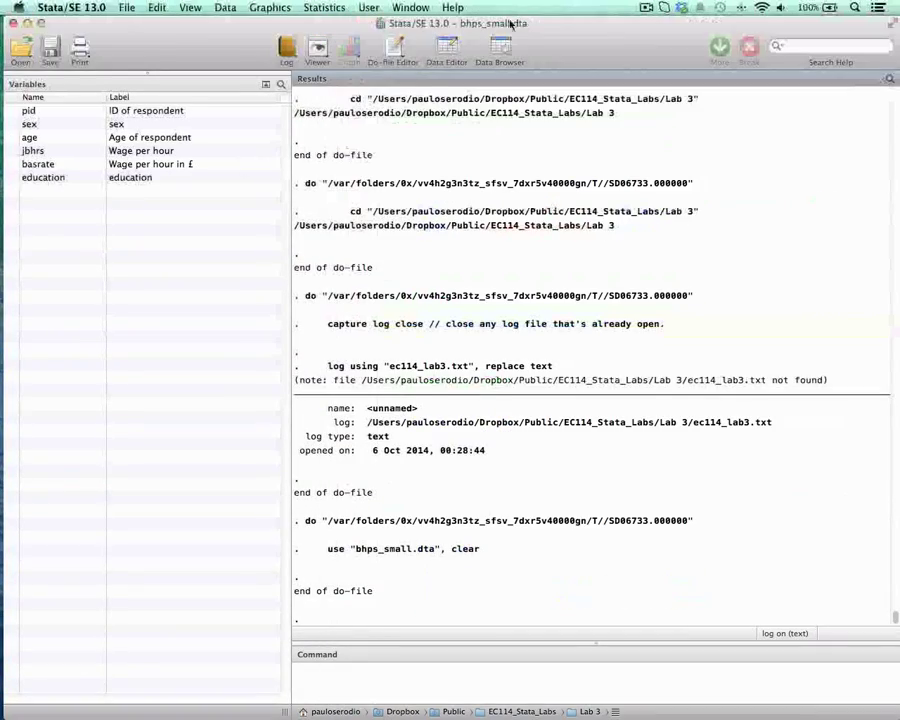
pyautogui.click(502, 53)
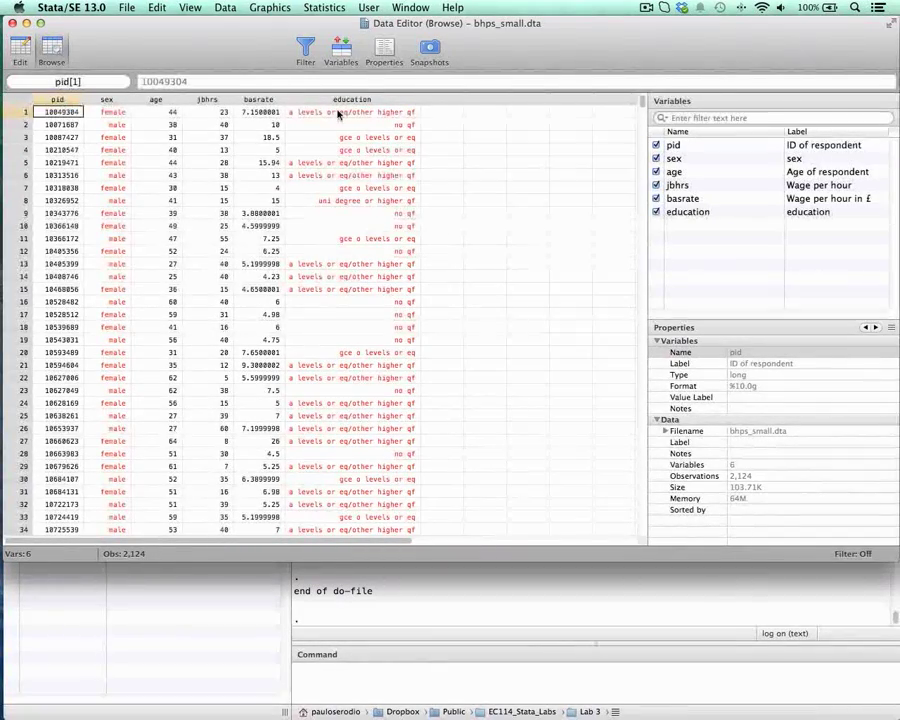
pyautogui.click(11, 23)
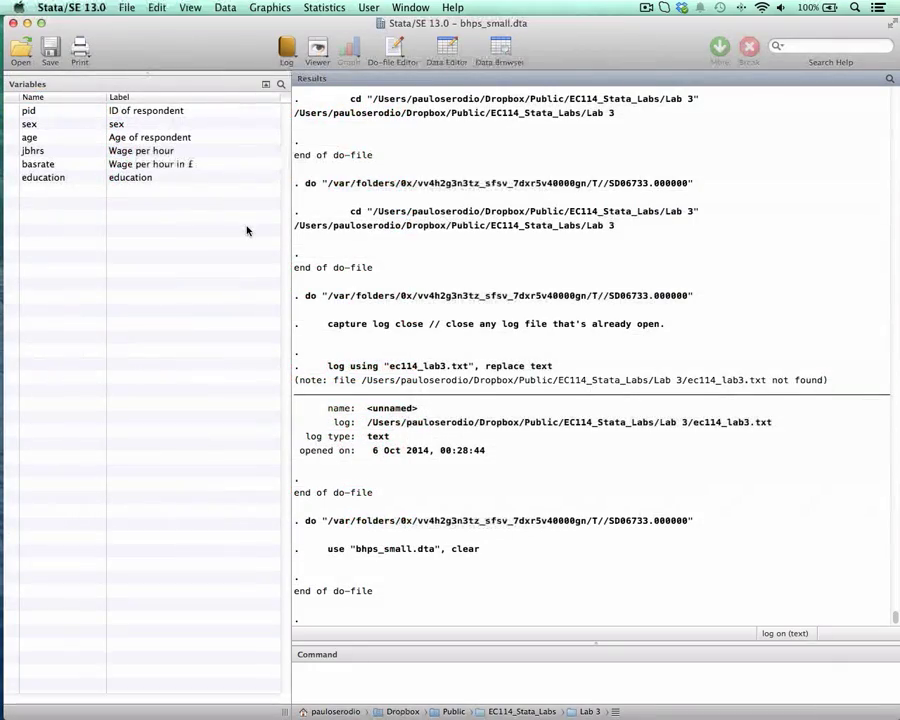
# Step: Run sum basrate, detail from the do-file and uncover its output in the results
pyautogui.hotkey('ctrl', 'Down')
pyautogui.click(524, 284)
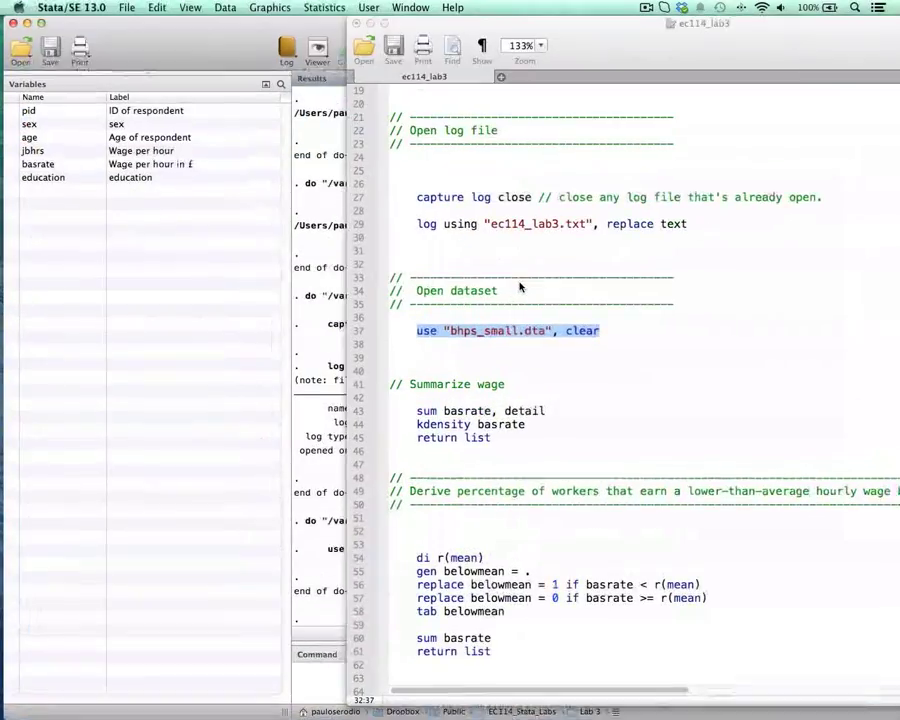
pyautogui.scroll(-2, 559, 260)
pyautogui.moveTo(628, 65); pyautogui.dragTo(503, 46)
pyautogui.scroll(-1, 522, 277)
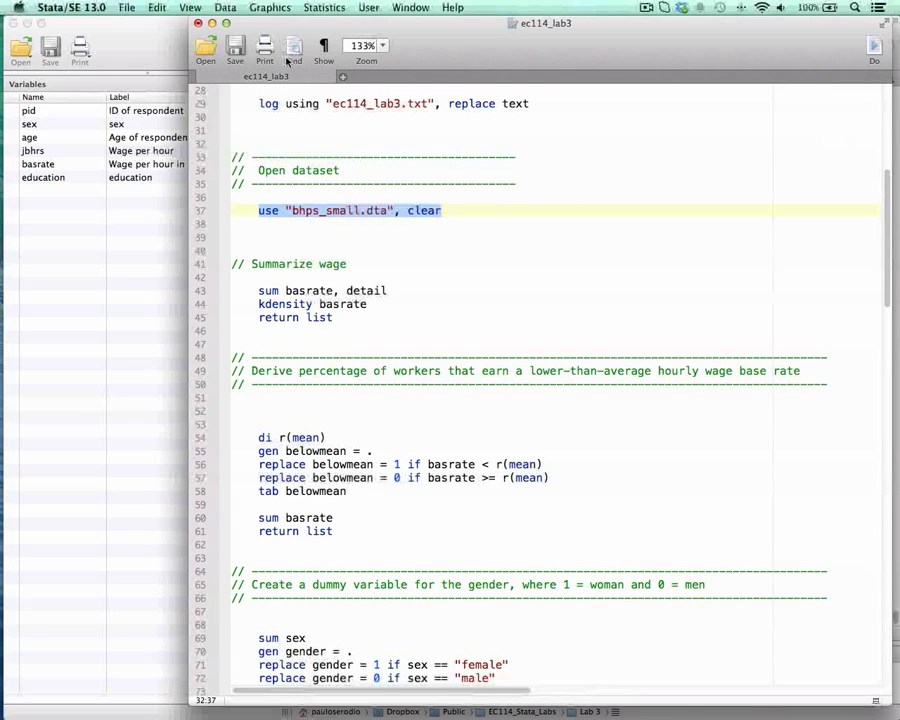
pyautogui.moveTo(283, 22); pyautogui.dragTo(387, 18)
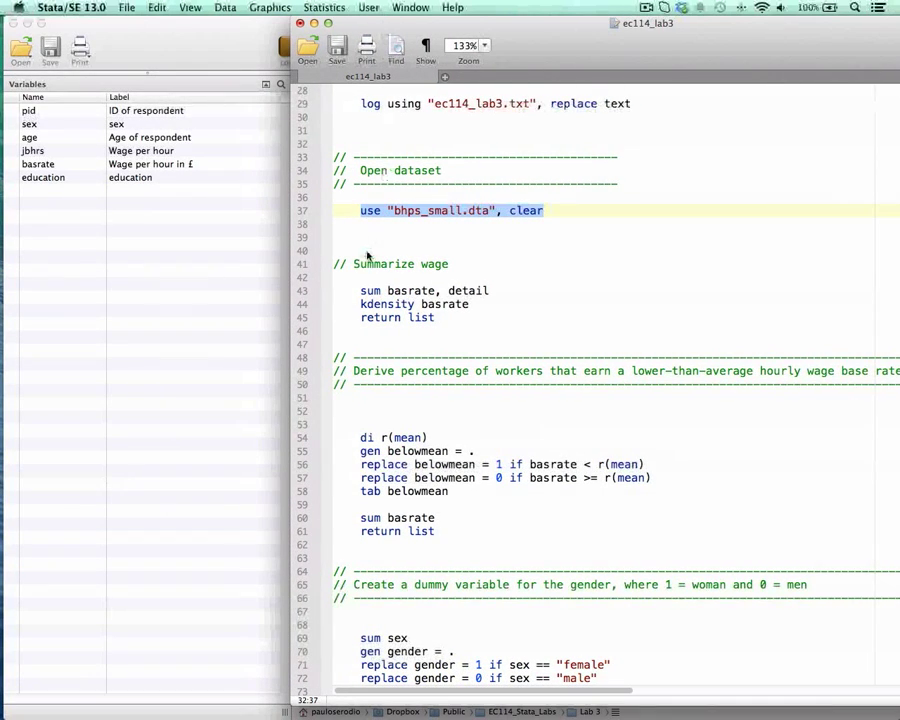
pyautogui.moveTo(362, 291); pyautogui.dragTo(518, 292)
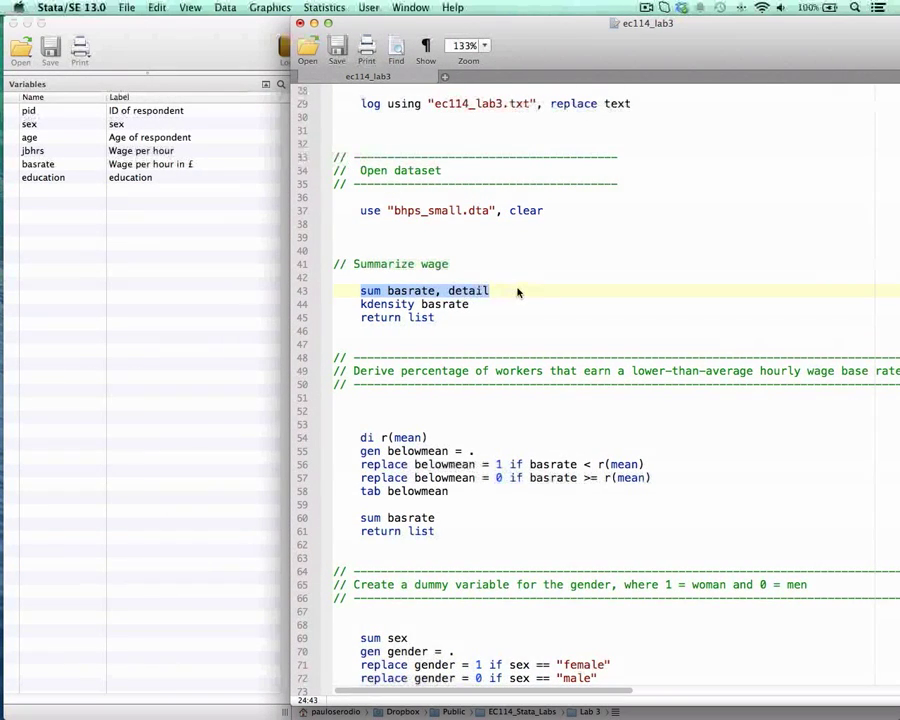
pyautogui.press('super+shift+d')
pyautogui.moveTo(396, 18); pyautogui.dragTo(750, 4)
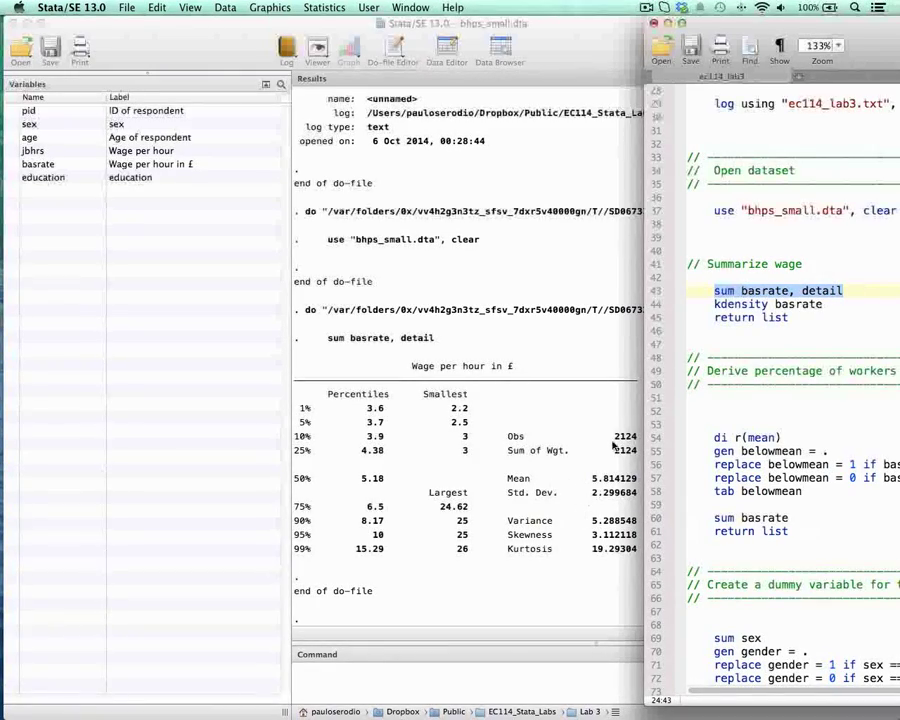
# Step: Run kdensity basrate to plot the wage distribution, view the graph and close it
pyautogui.moveTo(798, 28); pyautogui.dragTo(448, 28)
pyautogui.click(403, 309)
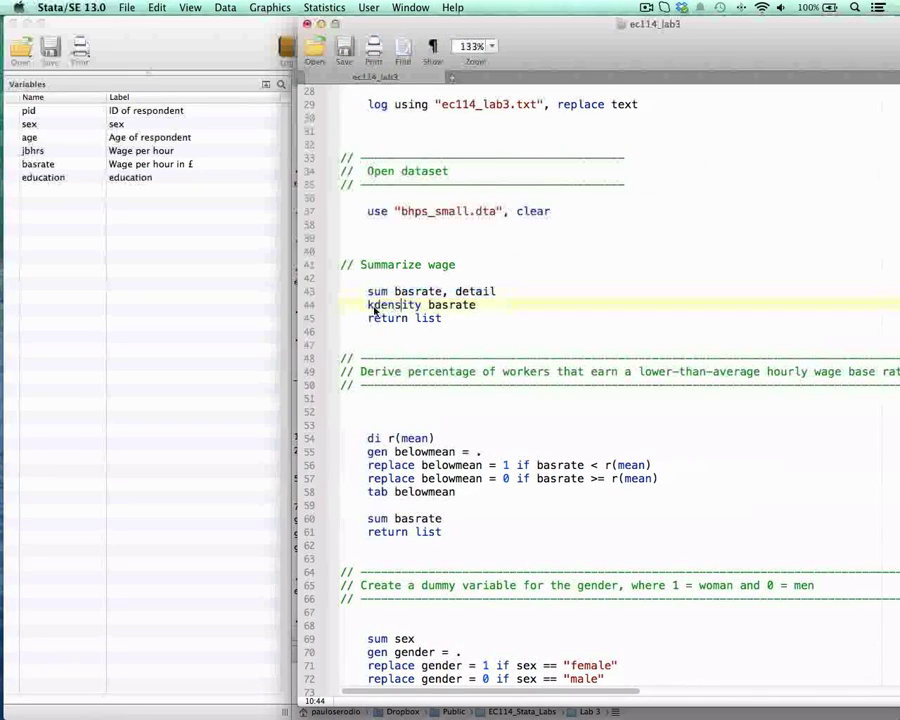
pyautogui.moveTo(369, 306); pyautogui.dragTo(506, 306)
pyautogui.press('super+shift+d')
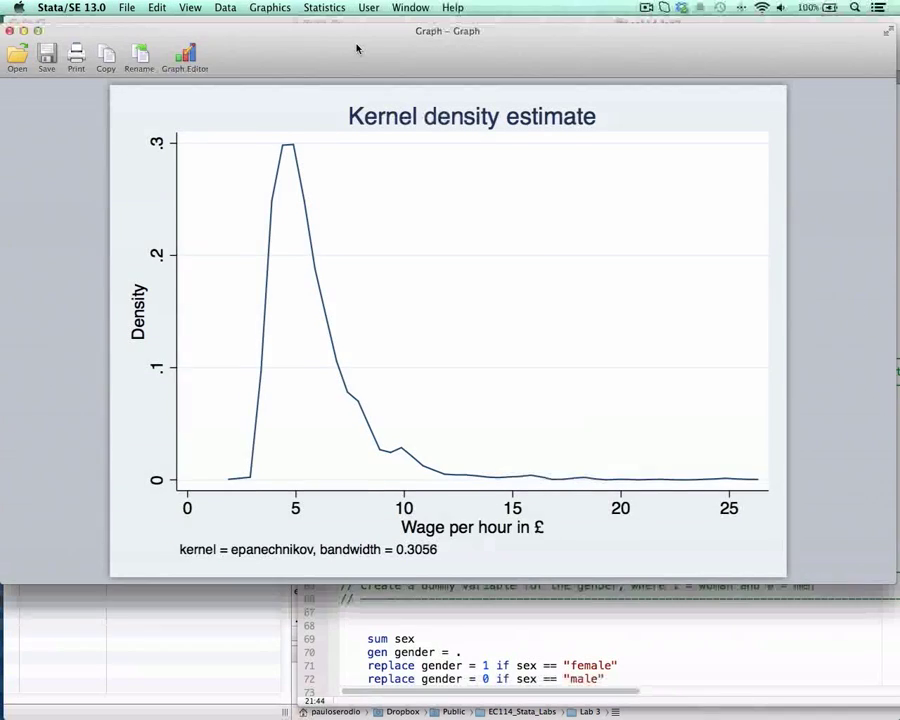
pyautogui.moveTo(363, 44); pyautogui.dragTo(368, 35)
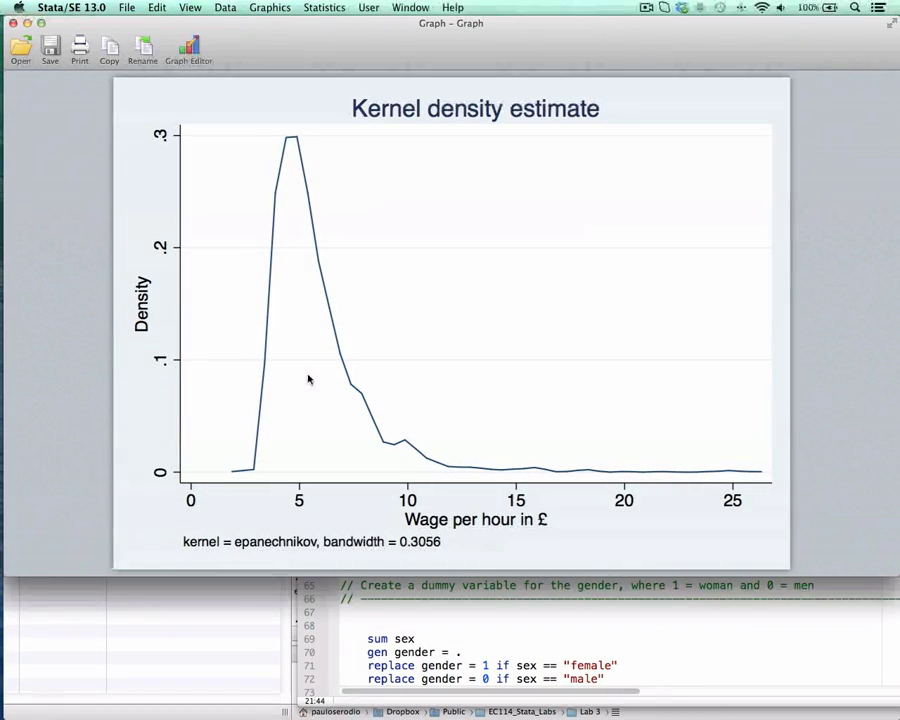
pyautogui.click(14, 23)
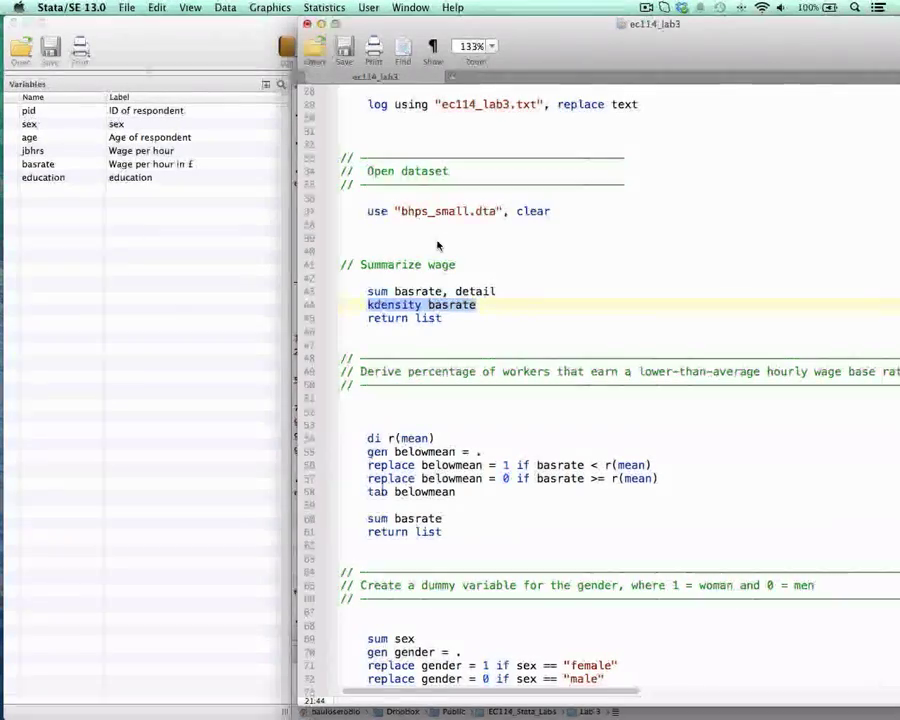
# Step: Insert a copy of the sum basrate, detail line between kdensity basrate and return list in the do-file
pyautogui.hotkey('ctrl', 'Down')
pyautogui.click(552, 307)
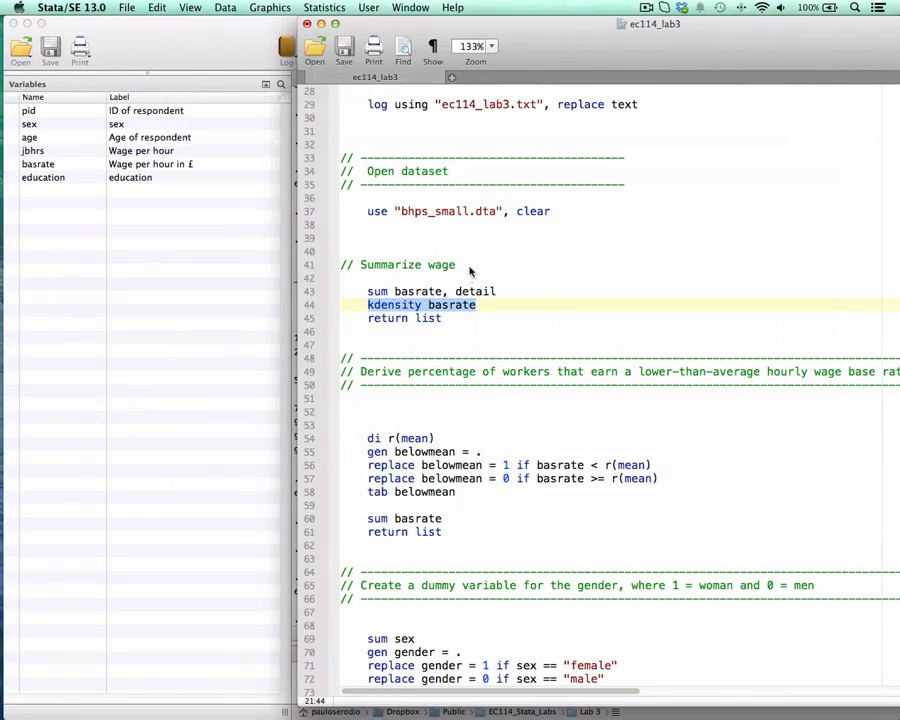
pyautogui.click(396, 318)
pyautogui.press('Return')
pyautogui.press('Tab')
pyautogui.press('Up')
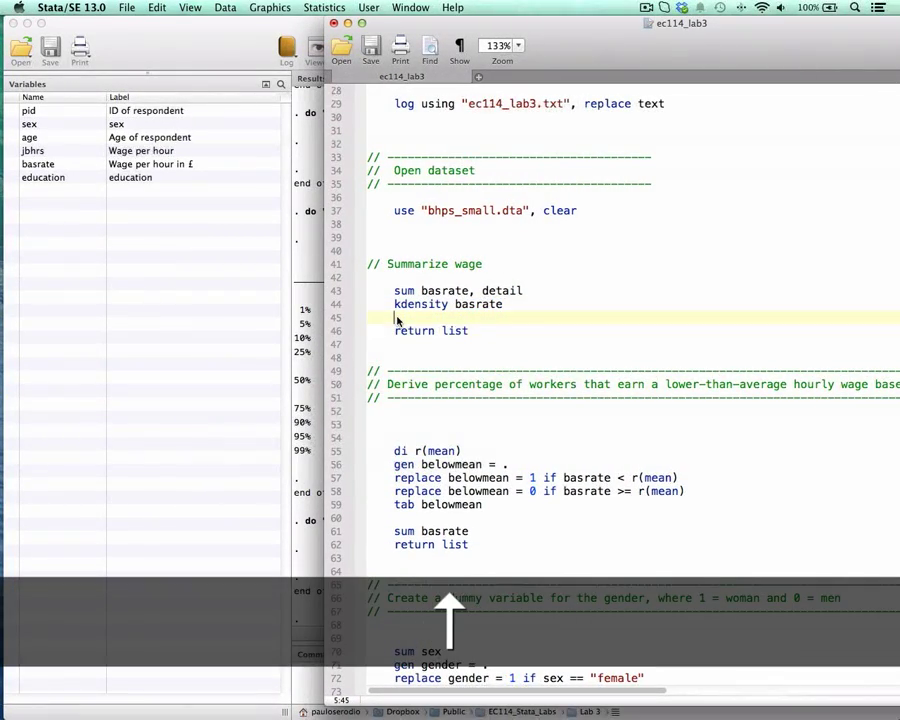
pyautogui.moveTo(395, 291); pyautogui.dragTo(522, 291)
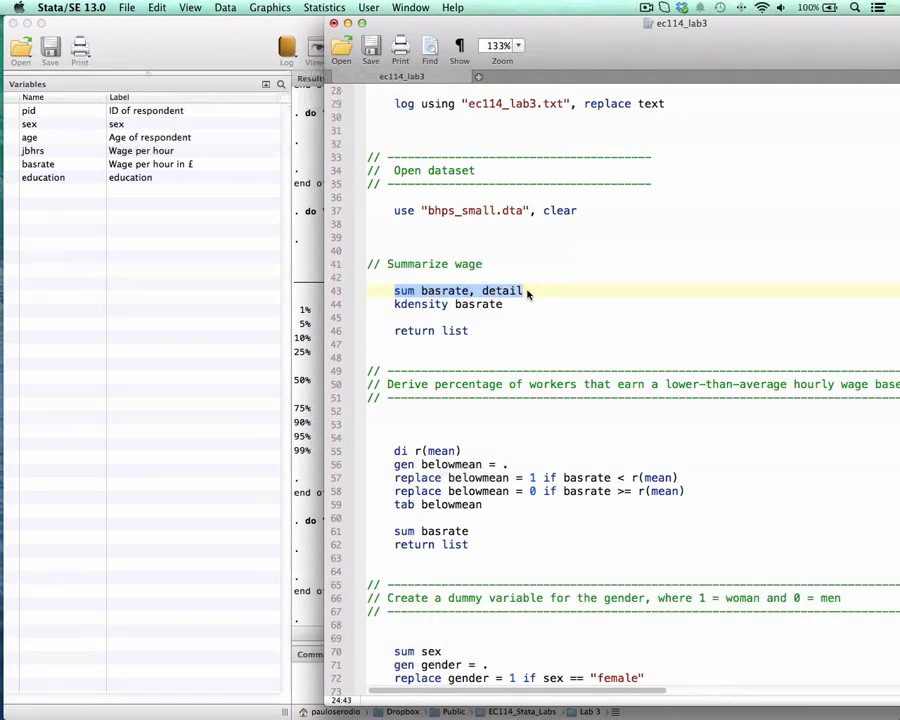
pyautogui.press('super+c')
pyautogui.press('super+v')
# Step: Run the copied sum basrate, detail line and return list, and bring the stored results into full view
pyautogui.press('super+shift+Left')
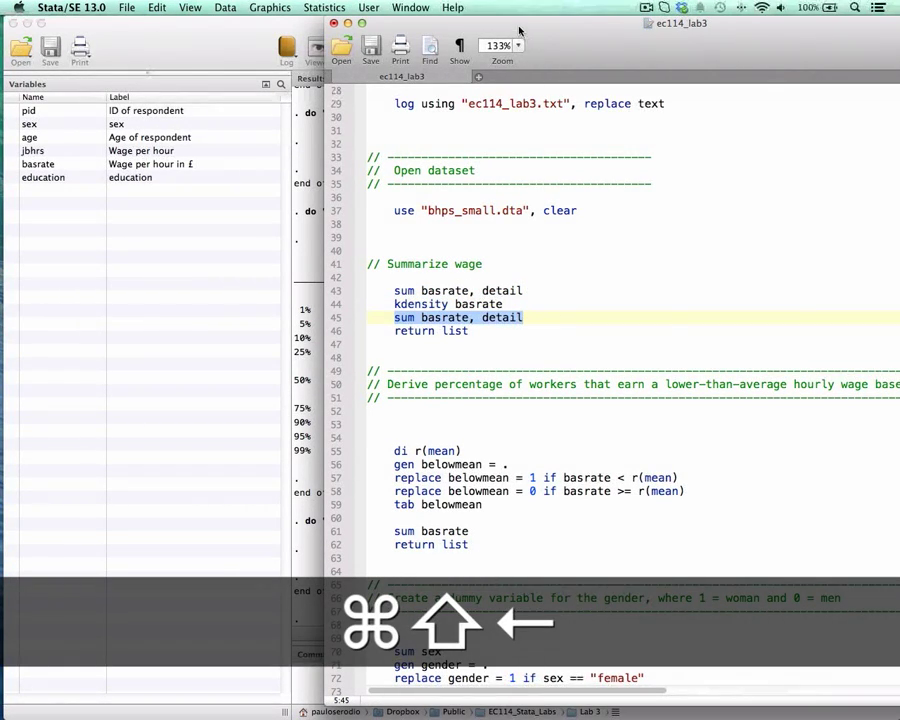
pyautogui.moveTo(519, 32); pyautogui.dragTo(635, 32)
pyautogui.press('super+shift+d')
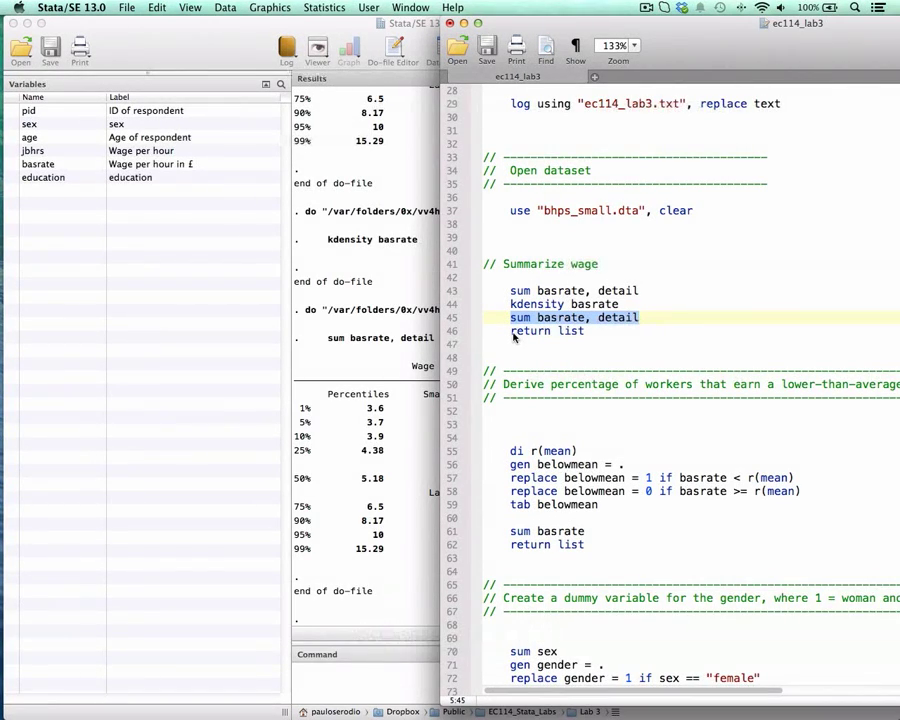
pyautogui.moveTo(512, 335); pyautogui.dragTo(587, 335)
pyautogui.press('super+shift+d')
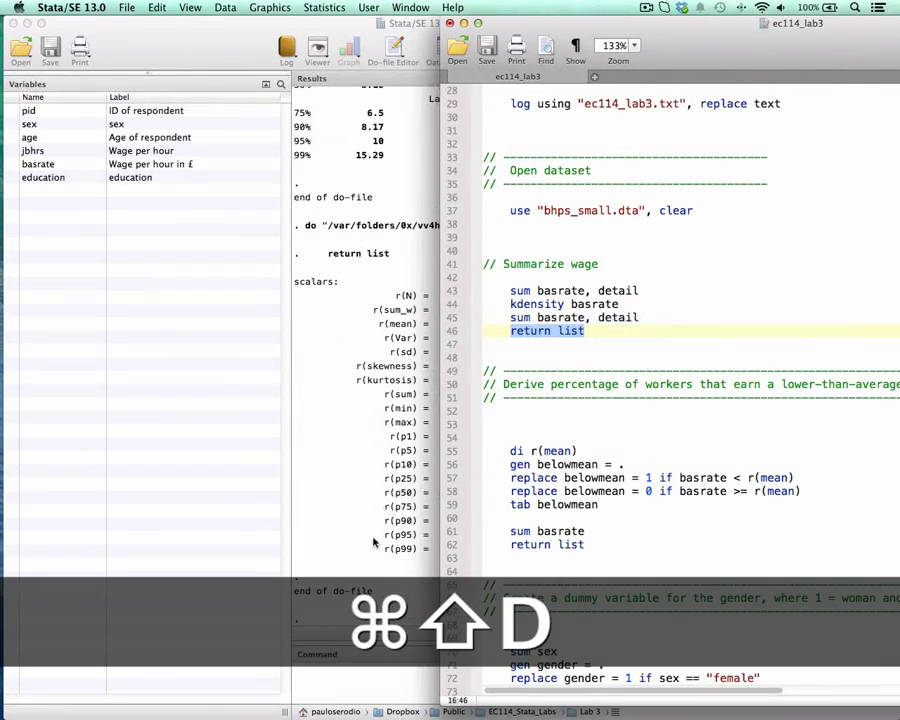
pyautogui.click(375, 544)
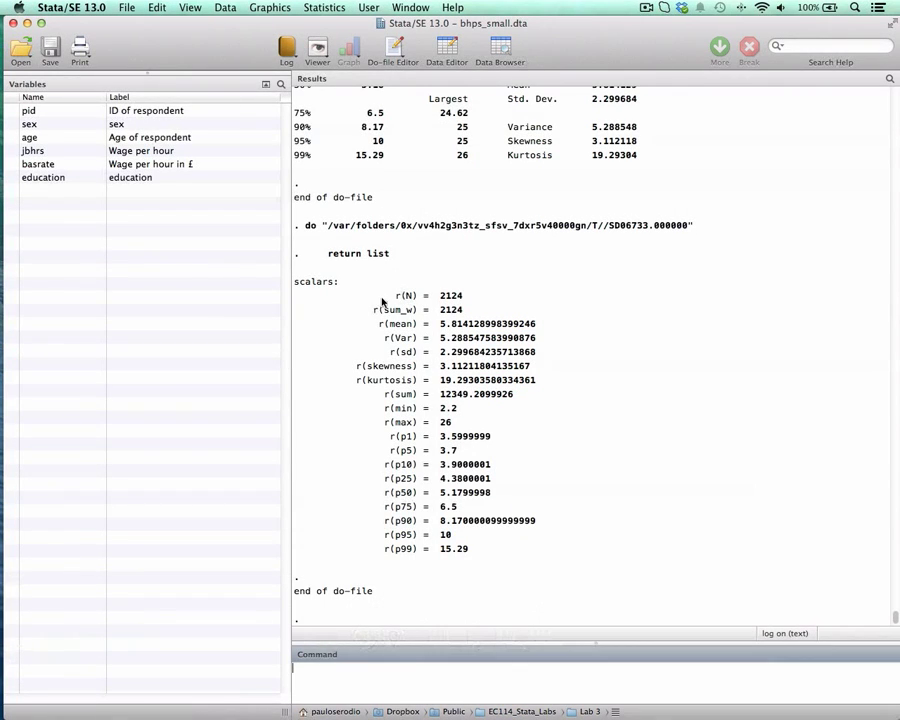
# Step: Return to the do-file and examine the section deriving the percentage of workers with a lower-than-average hourly wage
pyautogui.press('super+grave')
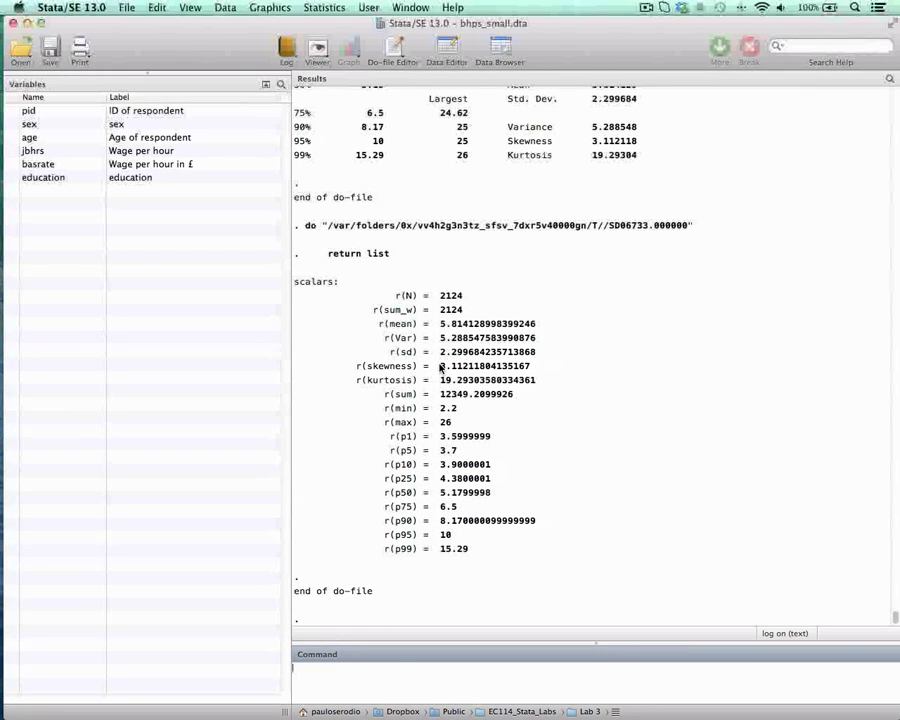
pyautogui.hotkey('ctrl', 'Down')
pyautogui.click(560, 331)
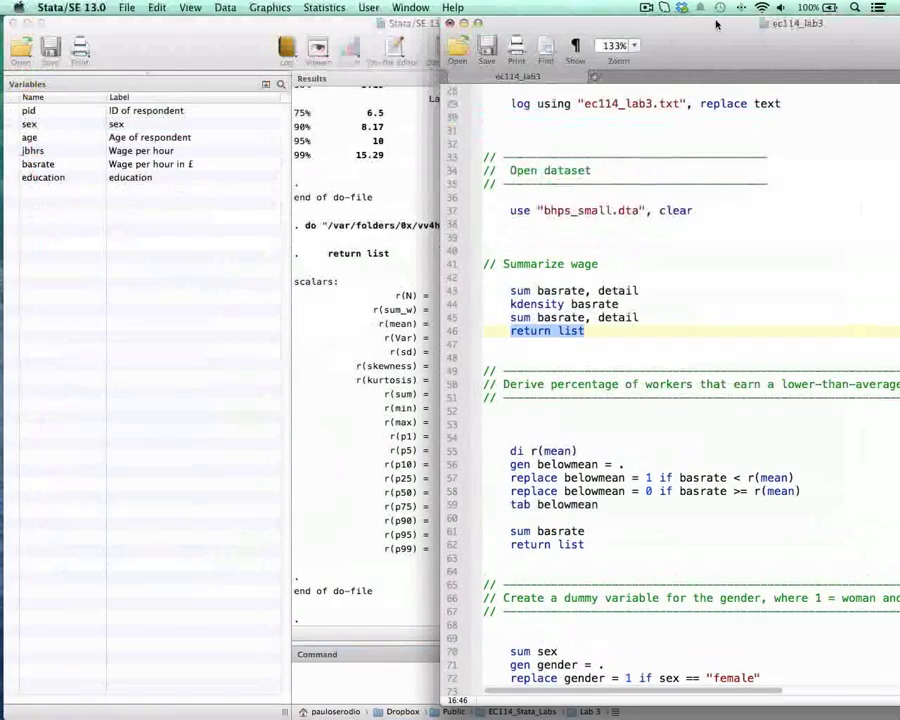
pyautogui.moveTo(716, 22); pyautogui.dragTo(531, 18)
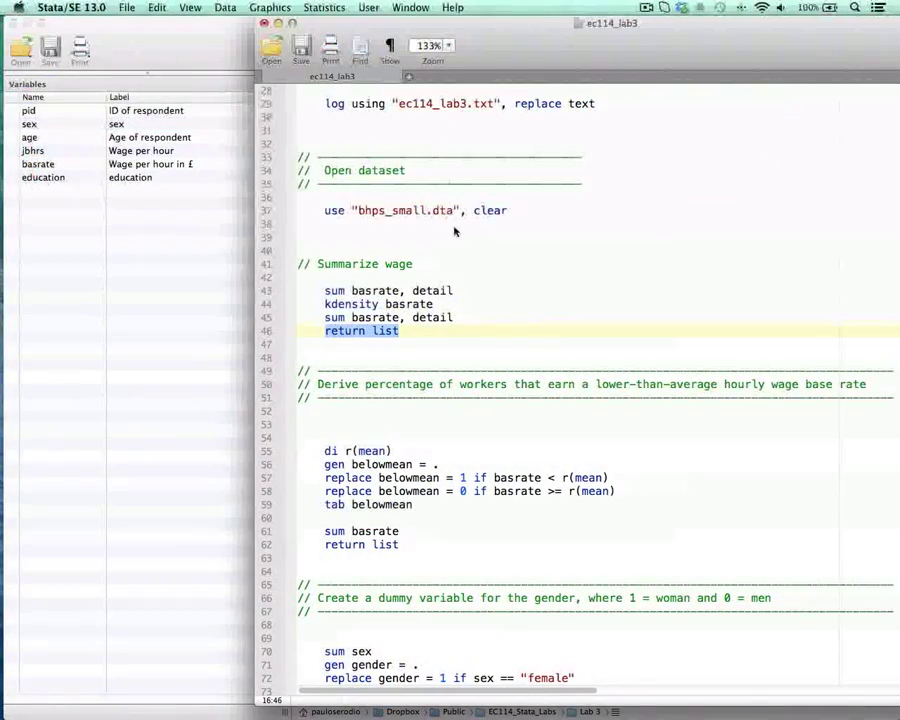
pyautogui.scroll(-4, 454, 231)
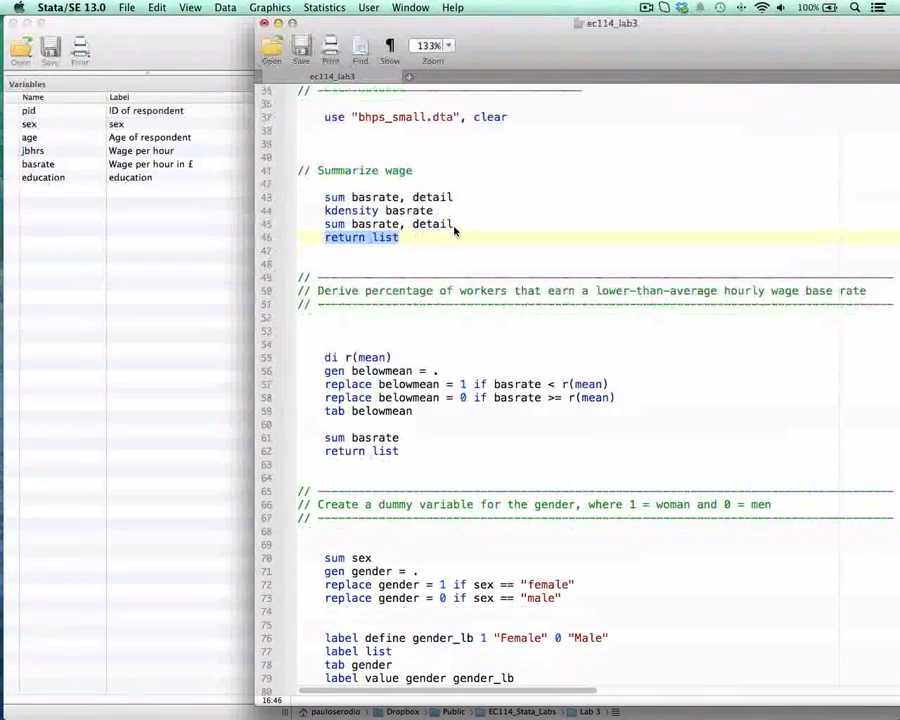
pyautogui.moveTo(596, 48); pyautogui.dragTo(505, 48)
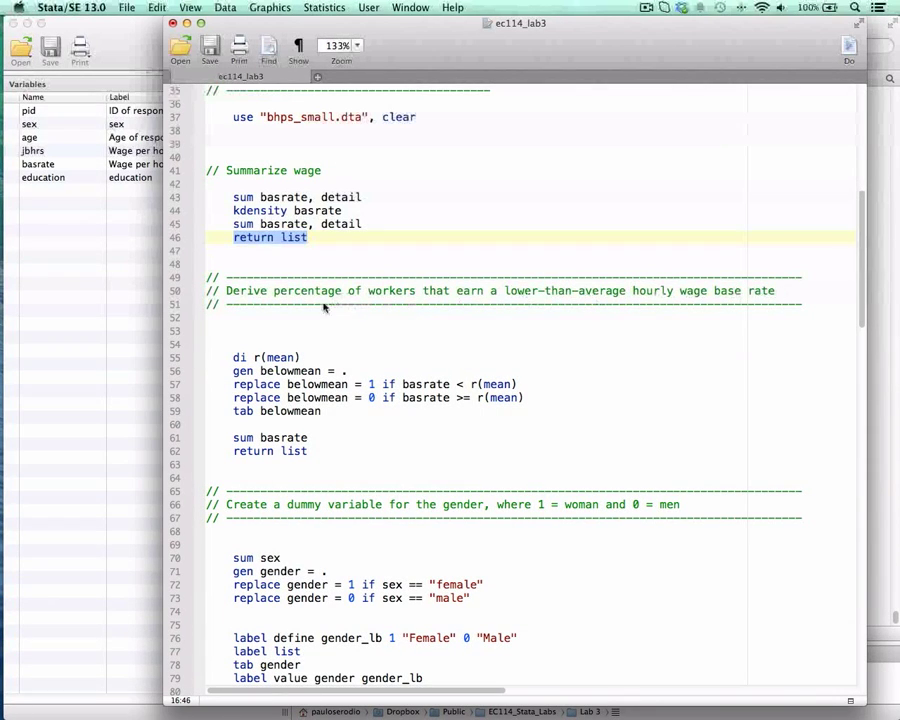
# Step: Move the do-file window aside to uncover the results, run the di r(mean) line and compare its output with the stored mean
pyautogui.scroll(-3, 354, 301)
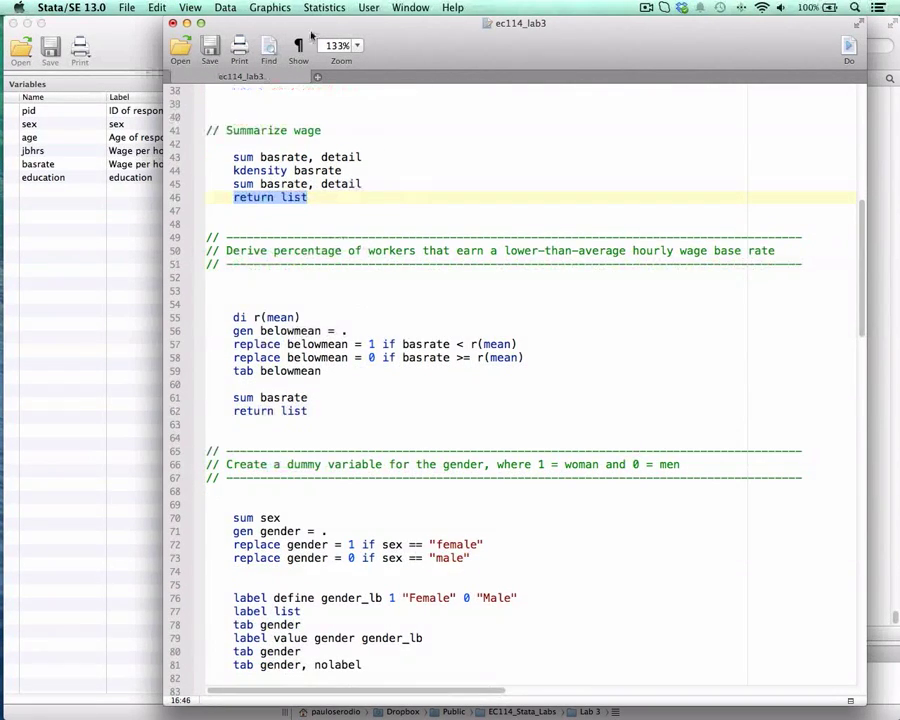
pyautogui.moveTo(311, 36); pyautogui.dragTo(503, 28)
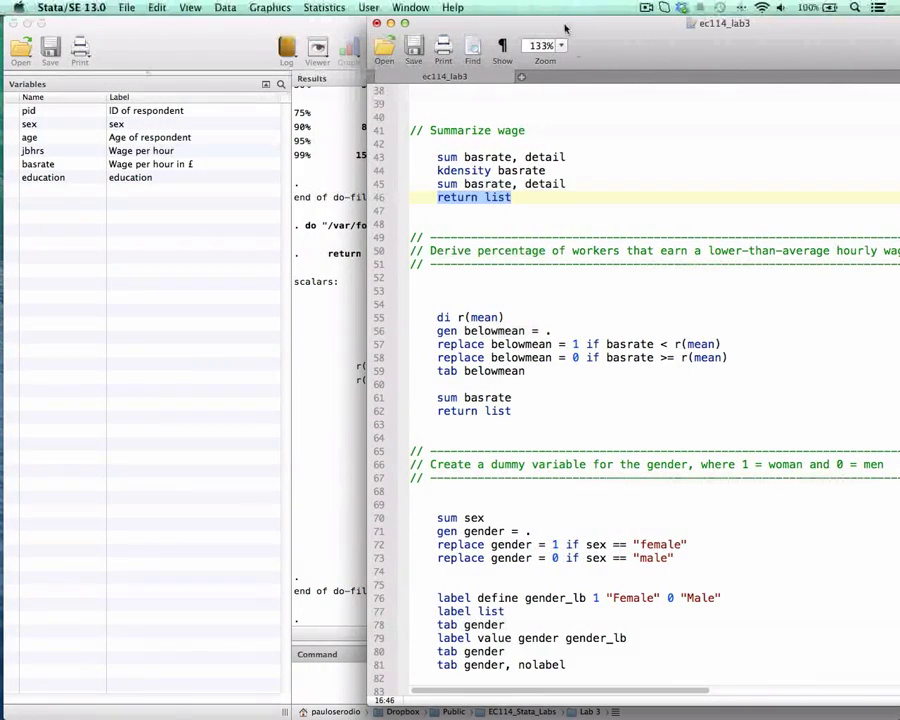
pyautogui.moveTo(565, 28); pyautogui.dragTo(617, 25)
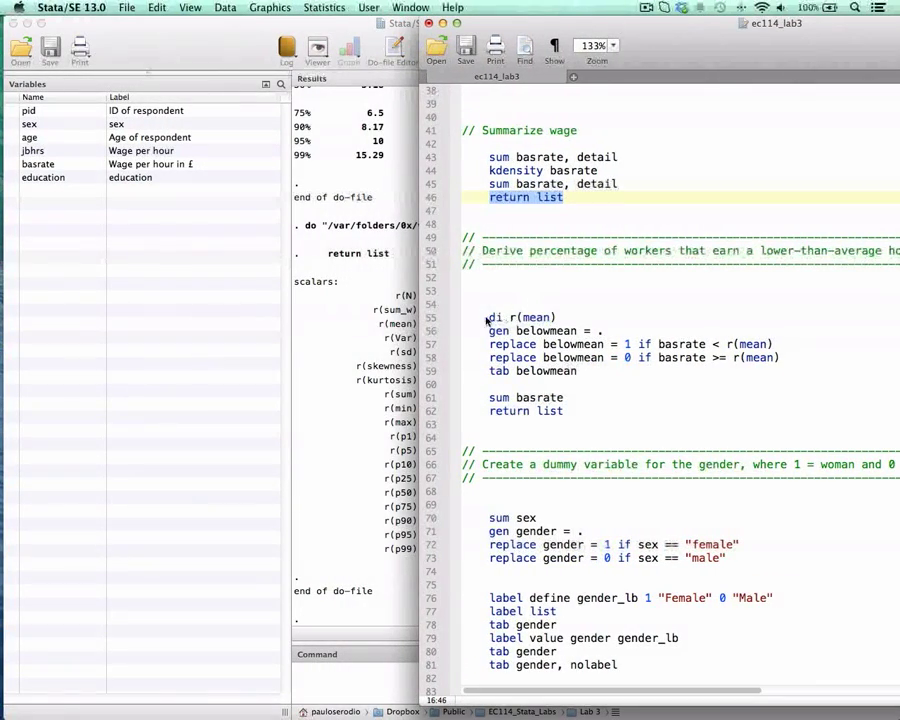
pyautogui.moveTo(487, 319); pyautogui.dragTo(552, 323)
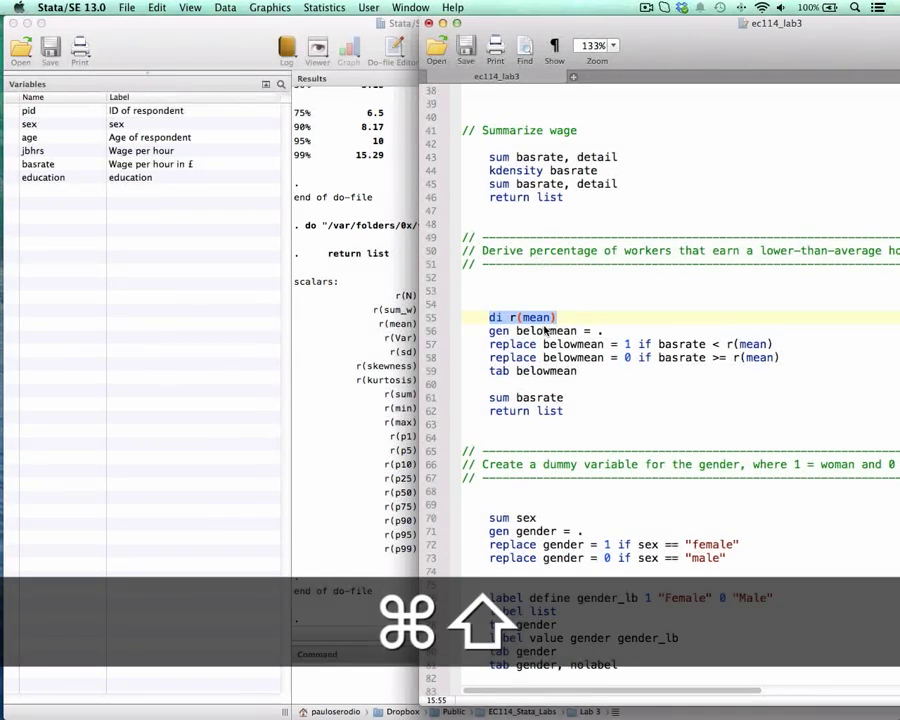
pyautogui.press('super+shift+d')
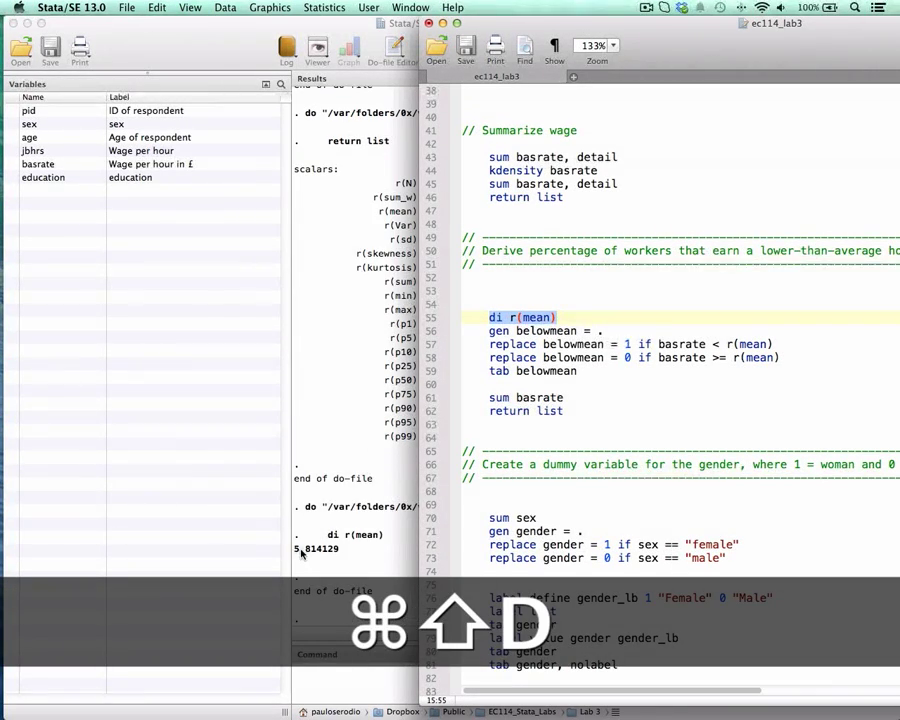
pyautogui.click(303, 551)
pyautogui.moveTo(297, 549); pyautogui.dragTo(342, 549)
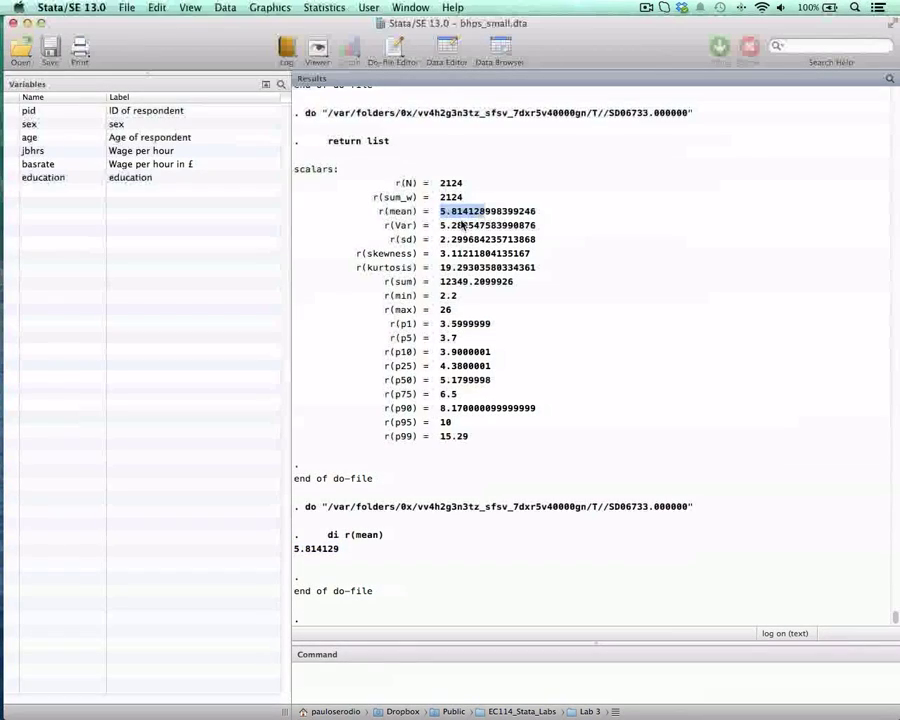
# Step: Return to the do-file and examine the gen belowmean = . line and the replace line that sets belowmean to 1
pyautogui.hotkey('ctrl', 'Up')
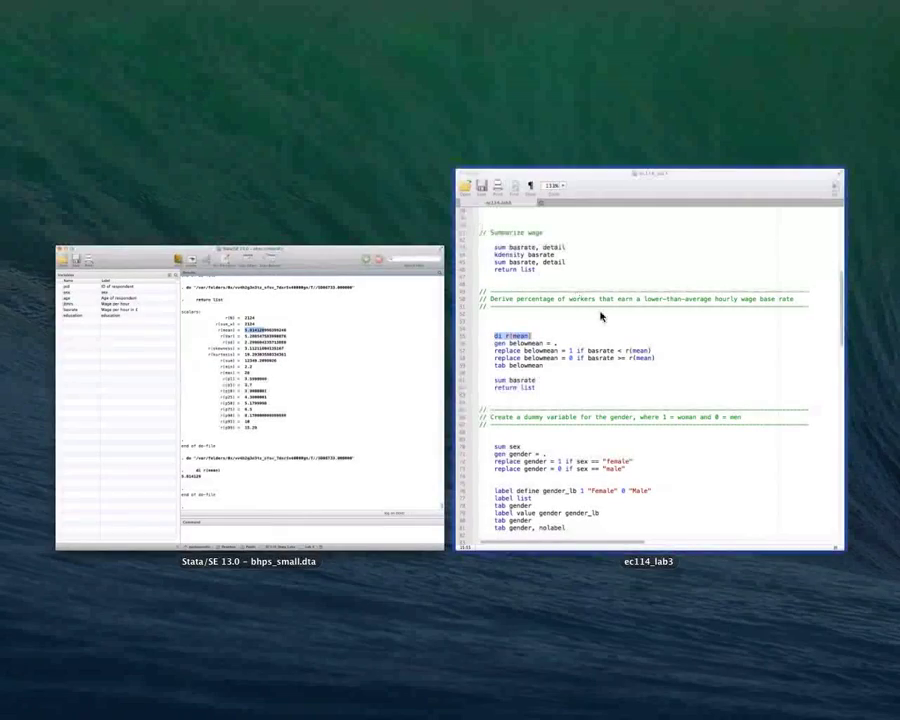
pyautogui.click(600, 314)
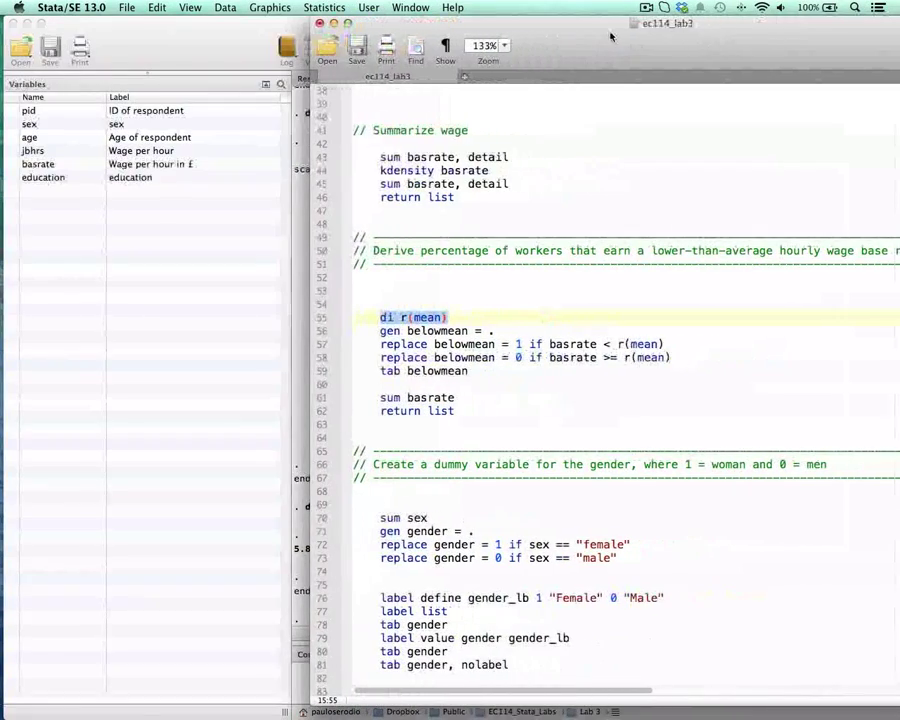
pyautogui.scroll(-1, 482, 259)
pyautogui.scroll(-1, 482, 259)
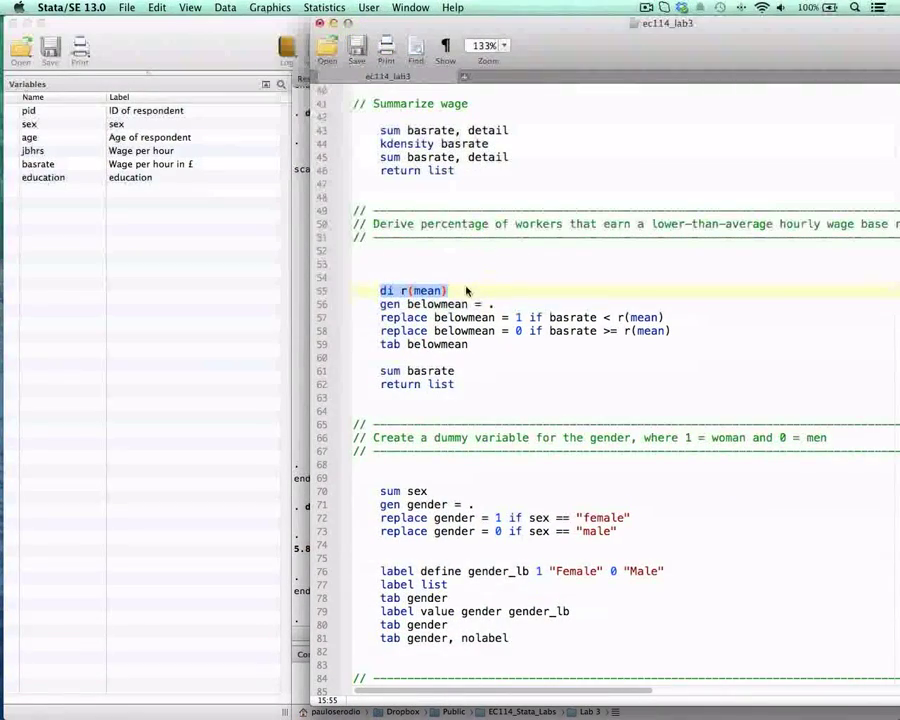
pyautogui.click(466, 290)
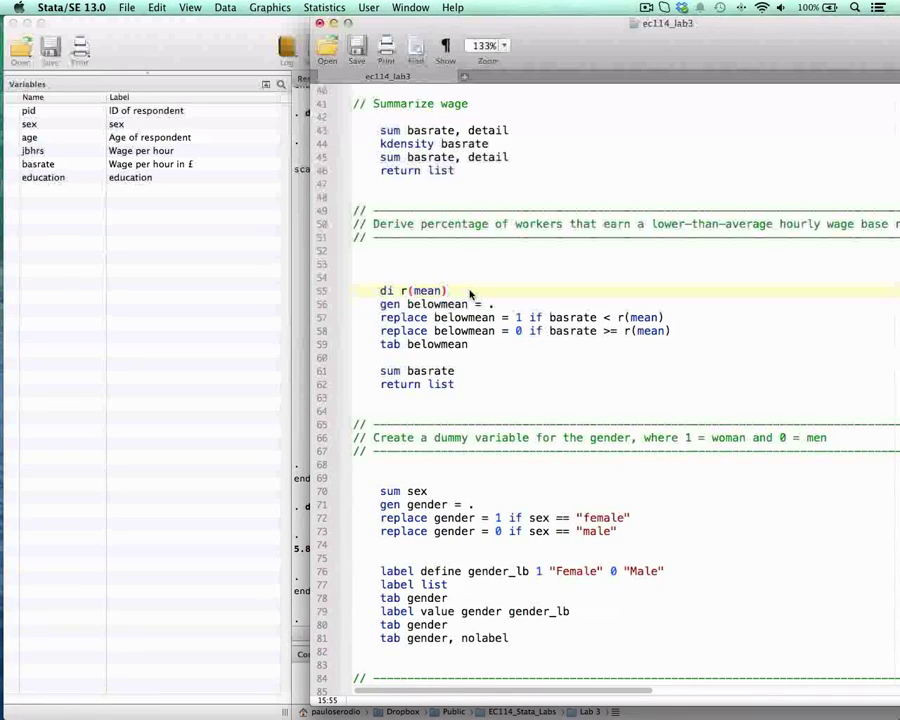
pyautogui.doubleClick(517, 320)
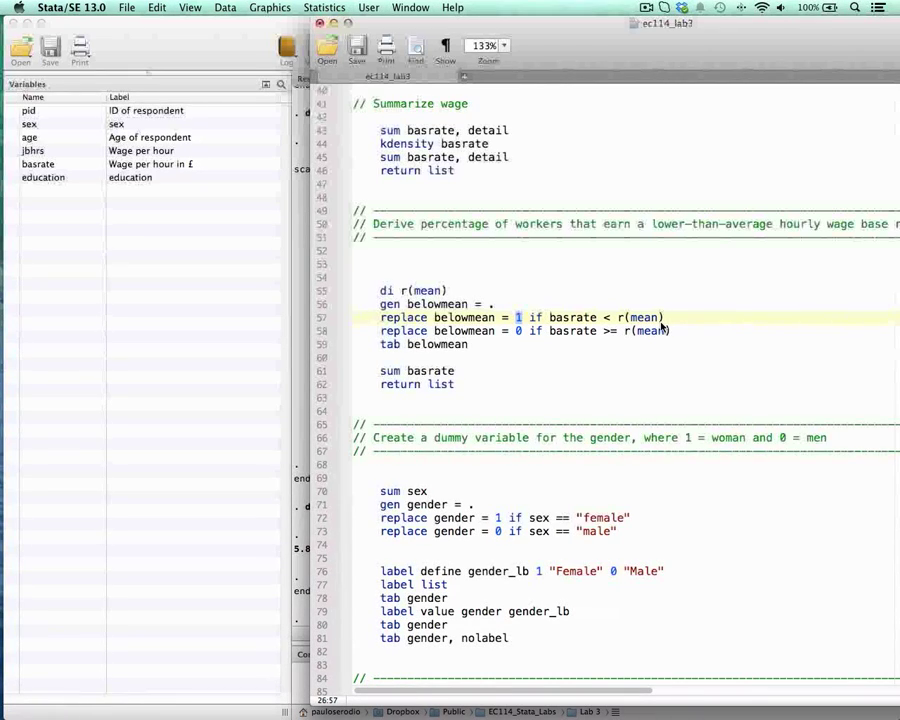
pyautogui.doubleClick(534, 318)
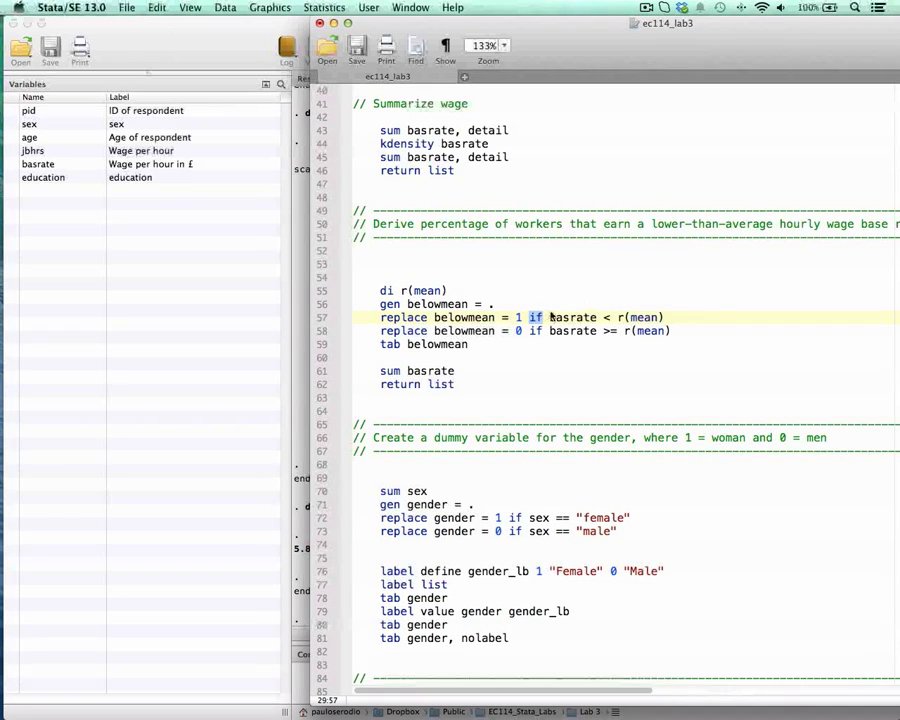
pyautogui.moveTo(382, 304); pyautogui.dragTo(495, 305)
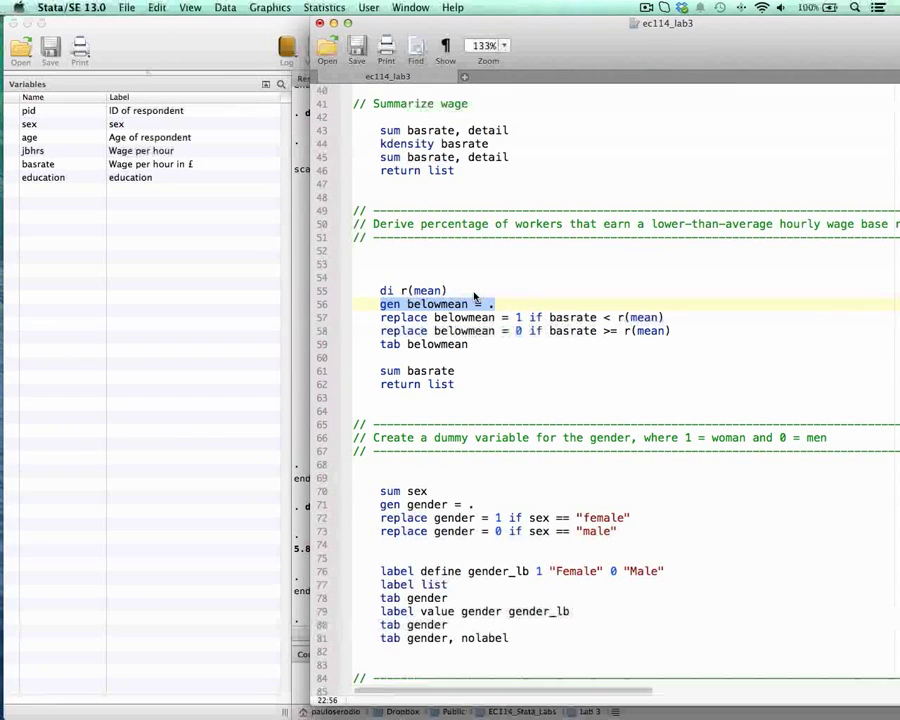
pyautogui.click(427, 318)
pyautogui.doubleClick(446, 303)
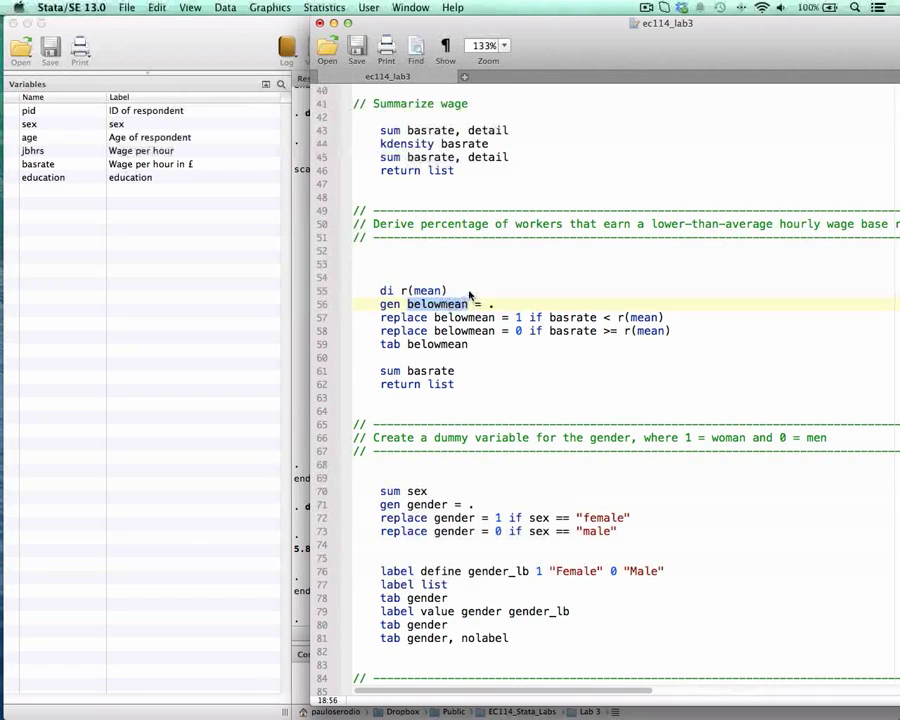
pyautogui.moveTo(381, 305); pyautogui.dragTo(502, 298)
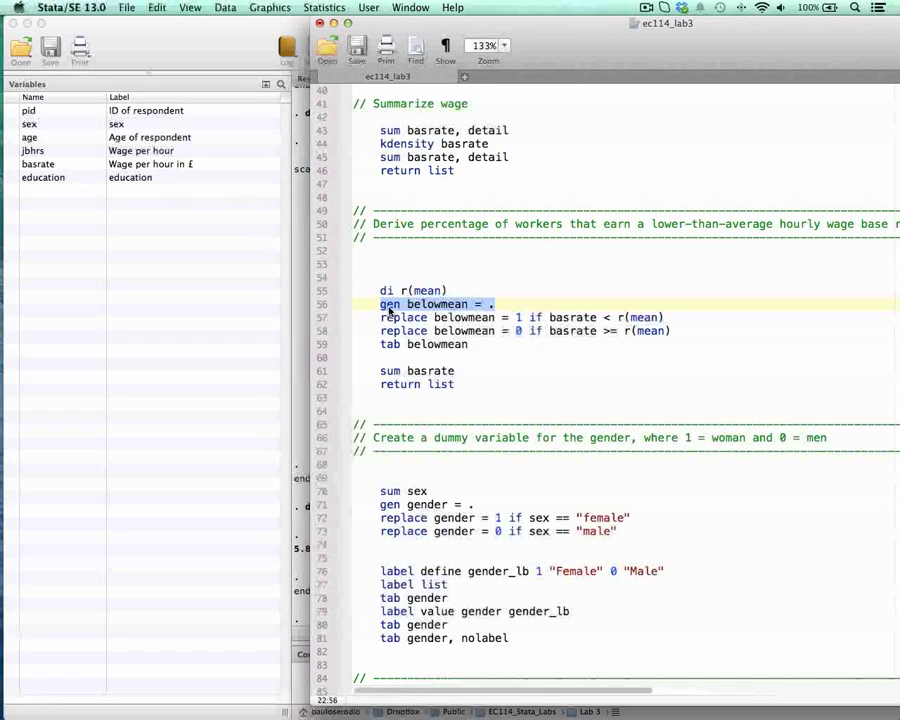
pyautogui.doubleClick(432, 305)
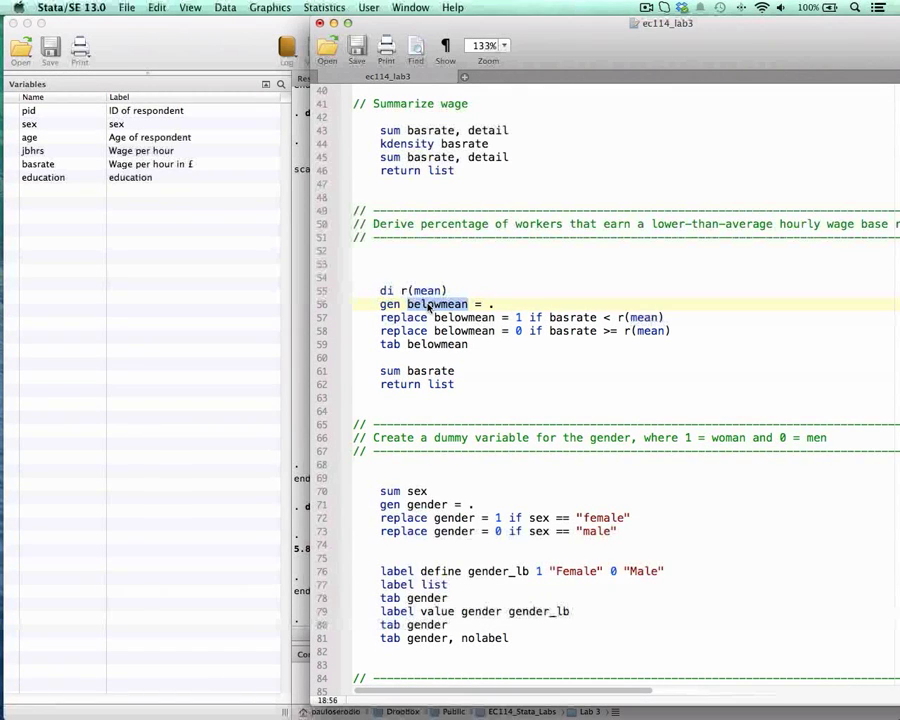
pyautogui.doubleClick(478, 304)
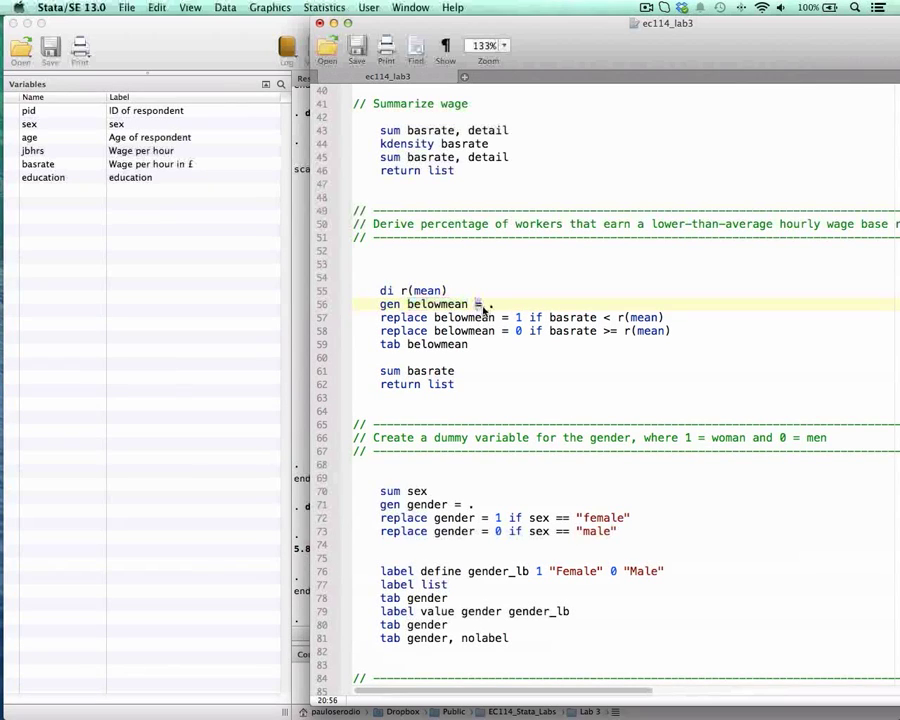
pyautogui.doubleClick(489, 304)
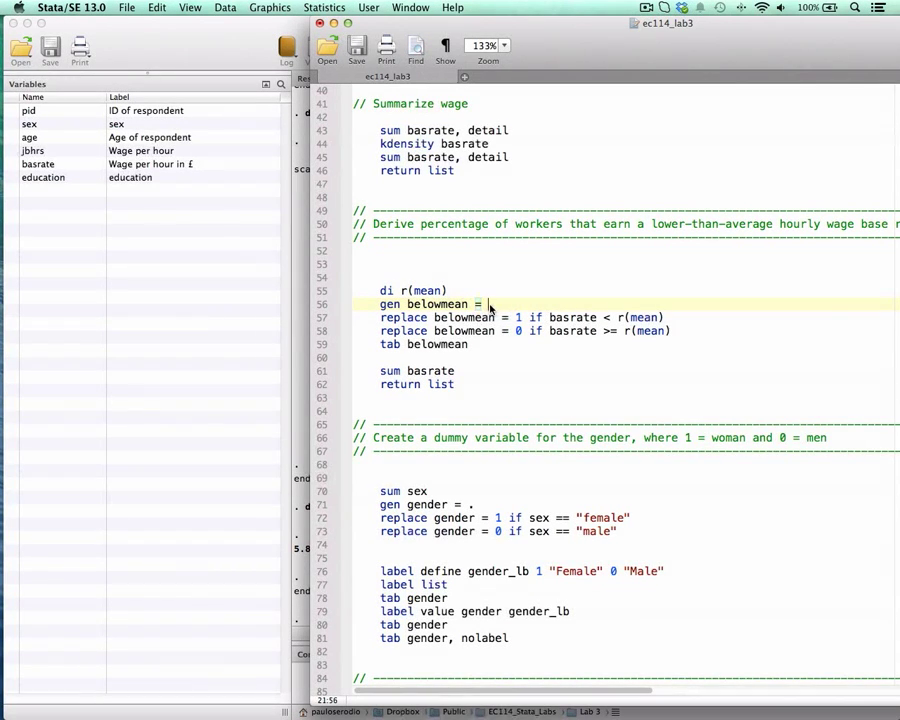
pyautogui.click(428, 304)
# Step: Insert a copy of the gen belowmean line below di r(mean) and change its missing value to an empty string, ""
pyautogui.moveTo(453, 32); pyautogui.dragTo(557, 32)
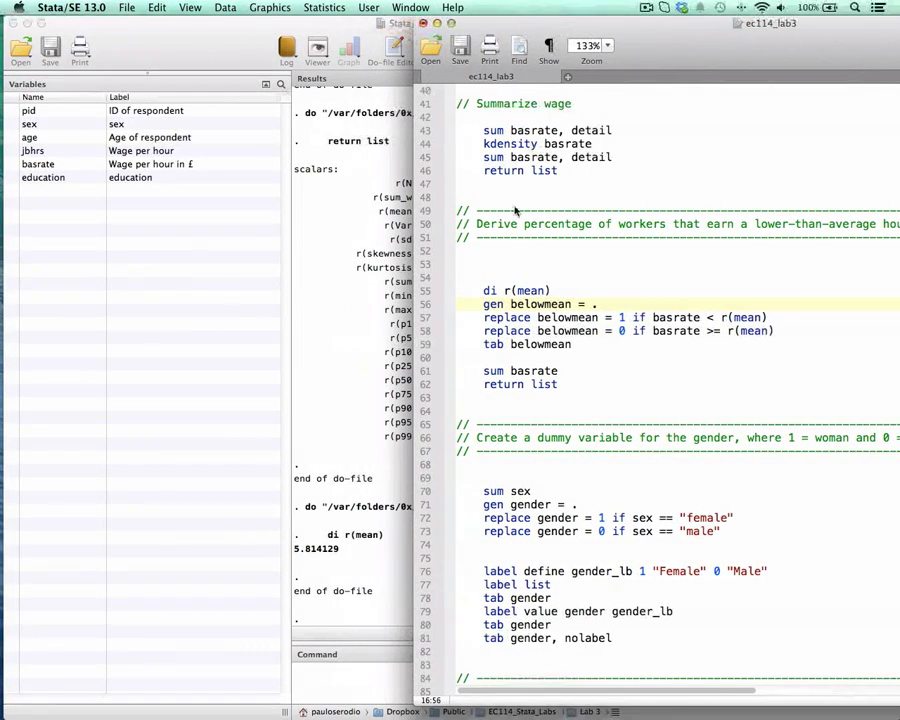
pyautogui.doubleClick(594, 304)
pyautogui.press('Up')
pyautogui.press('Return')
pyautogui.press('Up')
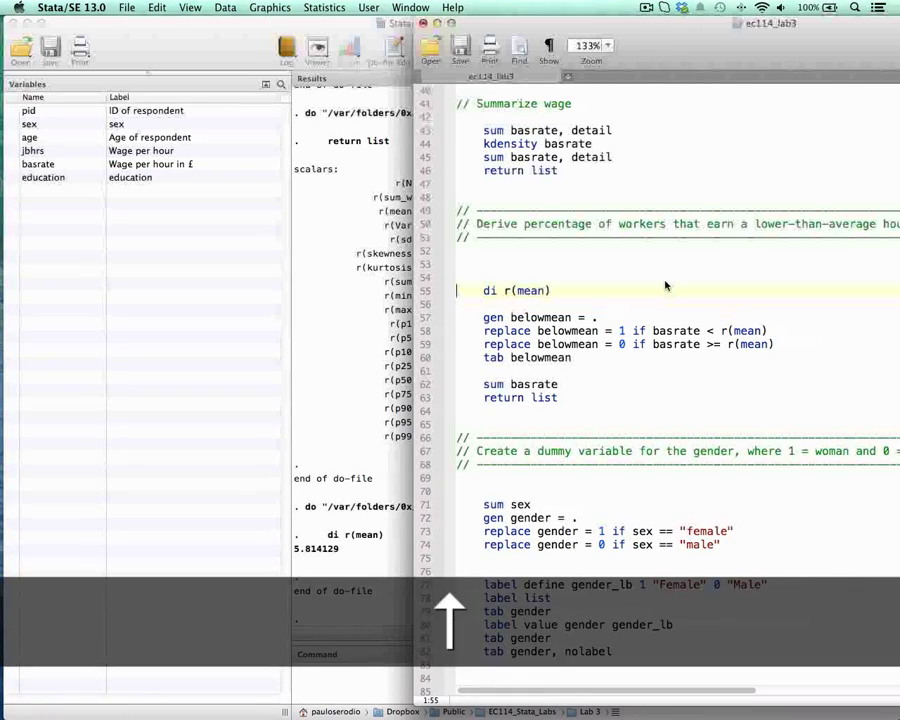
pyautogui.press('Down')
pyautogui.press('Right')
pyautogui.press('super+shift+Right')
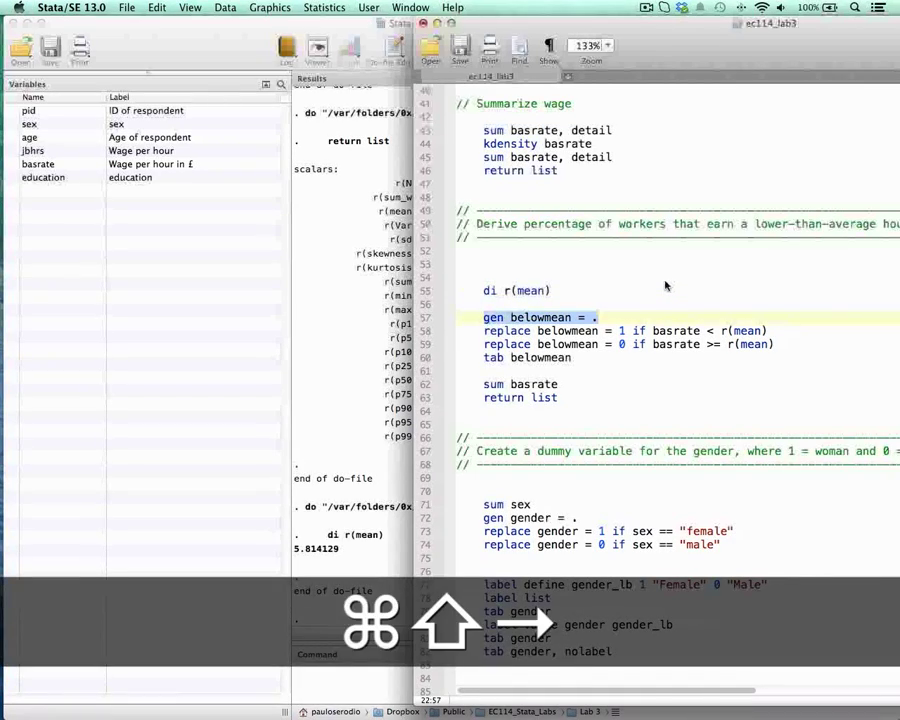
pyautogui.press('super+c')
pyautogui.press('Up')
pyautogui.press('Tab')
pyautogui.press('super+v')
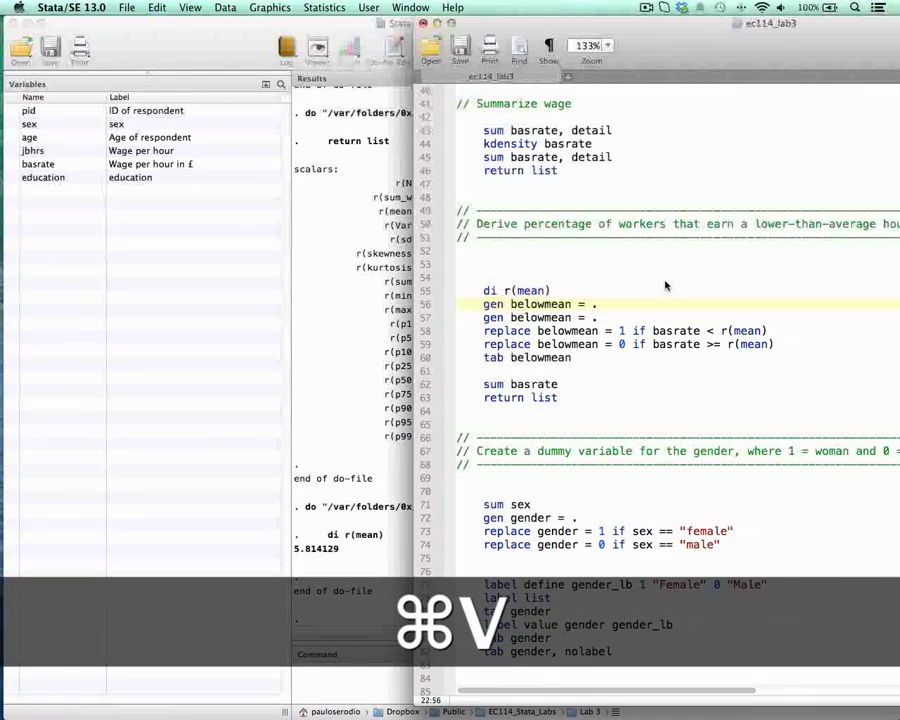
pyautogui.press('BackSpace')
pyautogui.write('""')
pyautogui.press('Left')
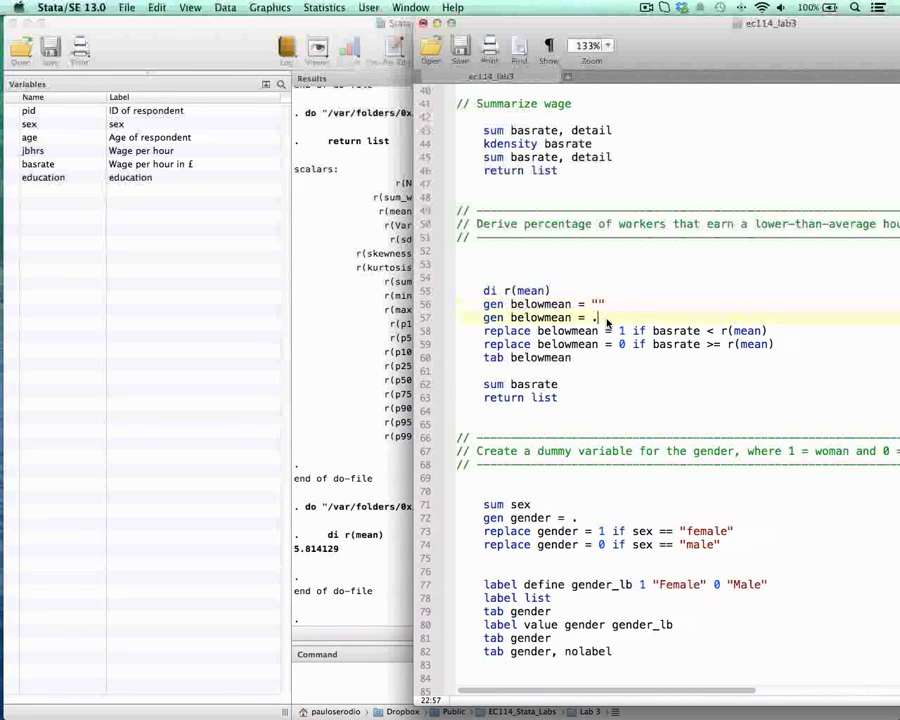
# Step: Compare the string and numeric versions of the gen belowmean line, and delete the gen belowmean = "" line
pyautogui.moveTo(597, 317); pyautogui.dragTo(568, 319)
pyautogui.click(597, 304)
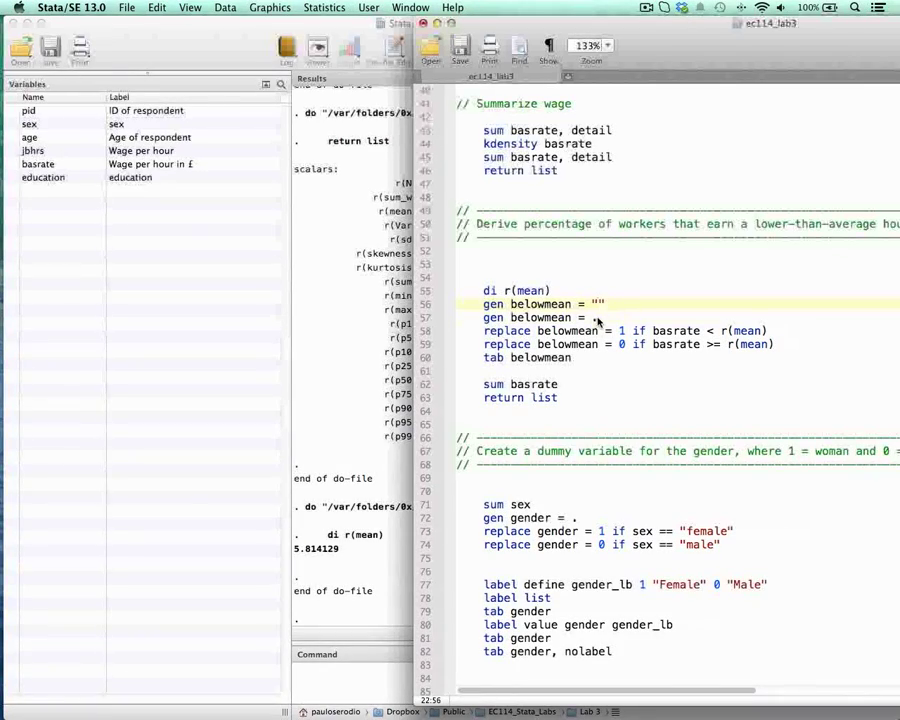
pyautogui.moveTo(597, 317); pyautogui.dragTo(487, 320)
pyautogui.click(598, 318)
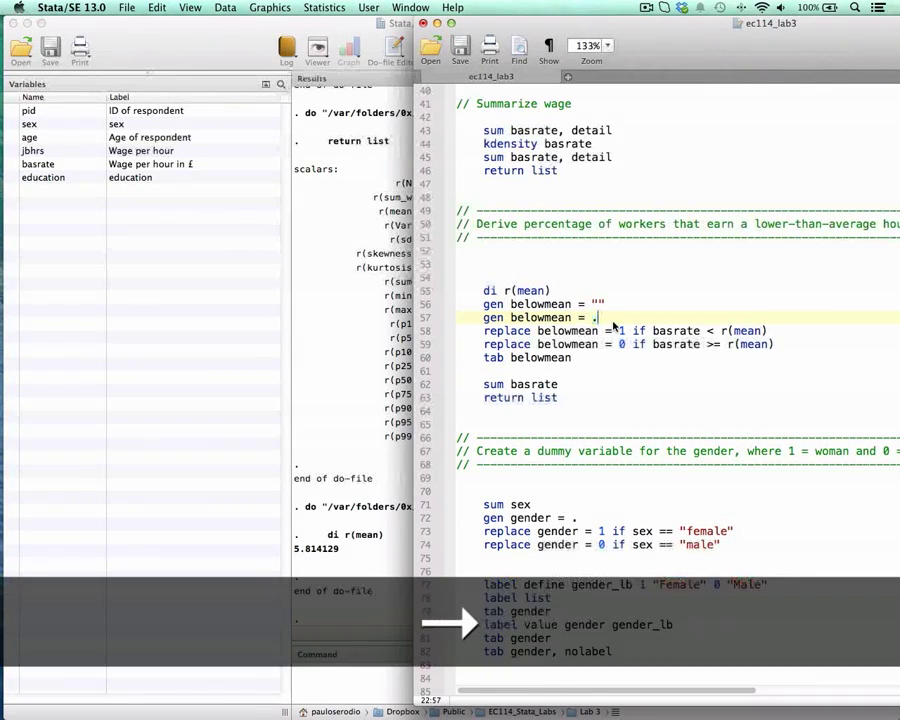
pyautogui.moveTo(484, 305); pyautogui.dragTo(605, 306)
pyautogui.press('BackSpace')
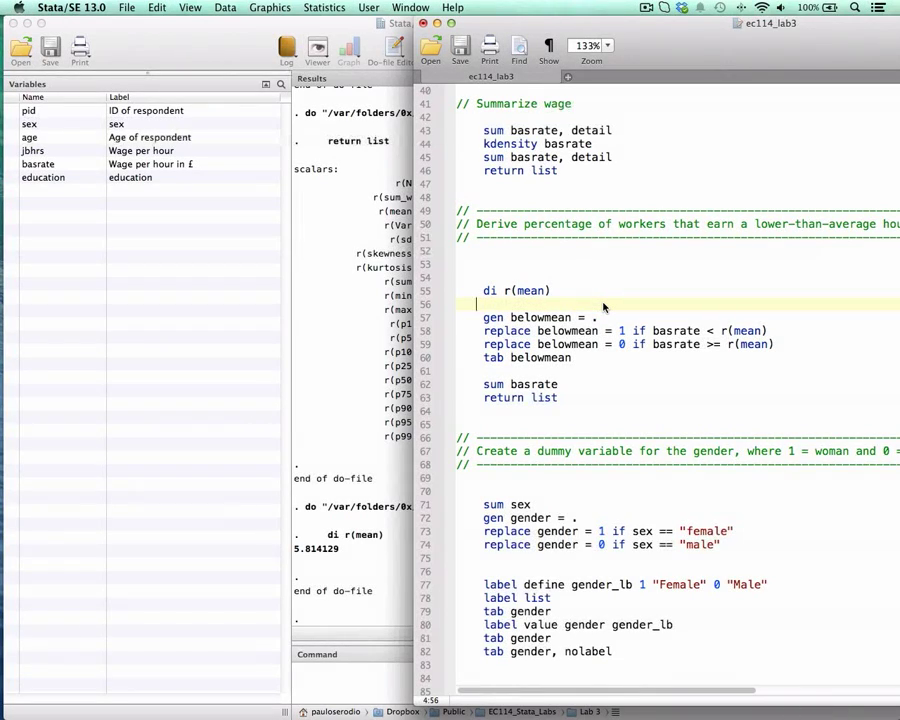
pyautogui.press('BackSpace')
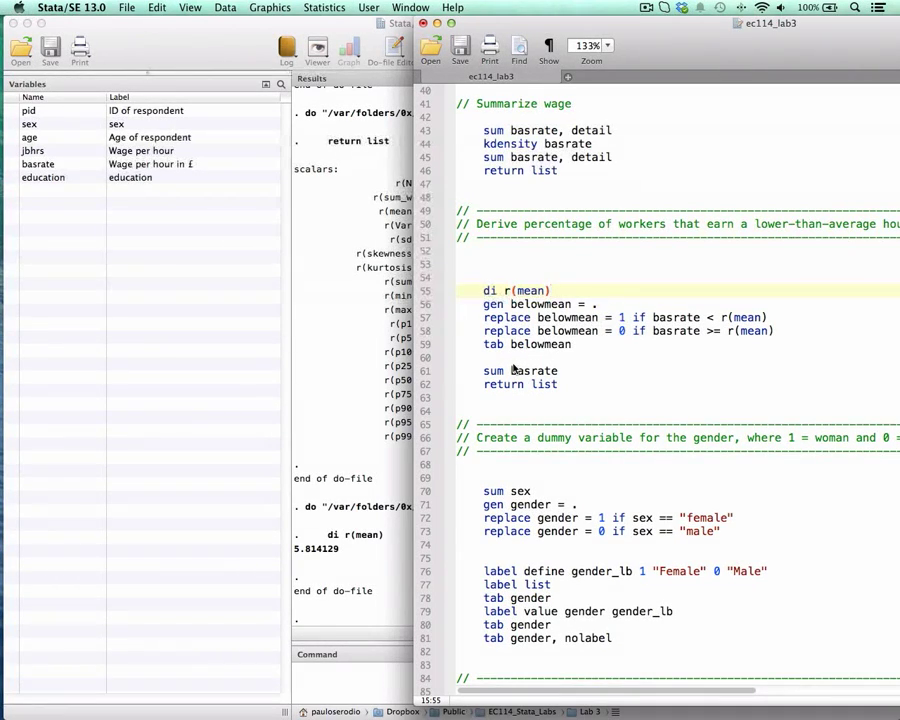
# Step: Run gen belowmean = . from the do-file and check the generated missing values in the results
pyautogui.moveTo(484, 304); pyautogui.dragTo(600, 305)
pyautogui.press('super+shift+d')
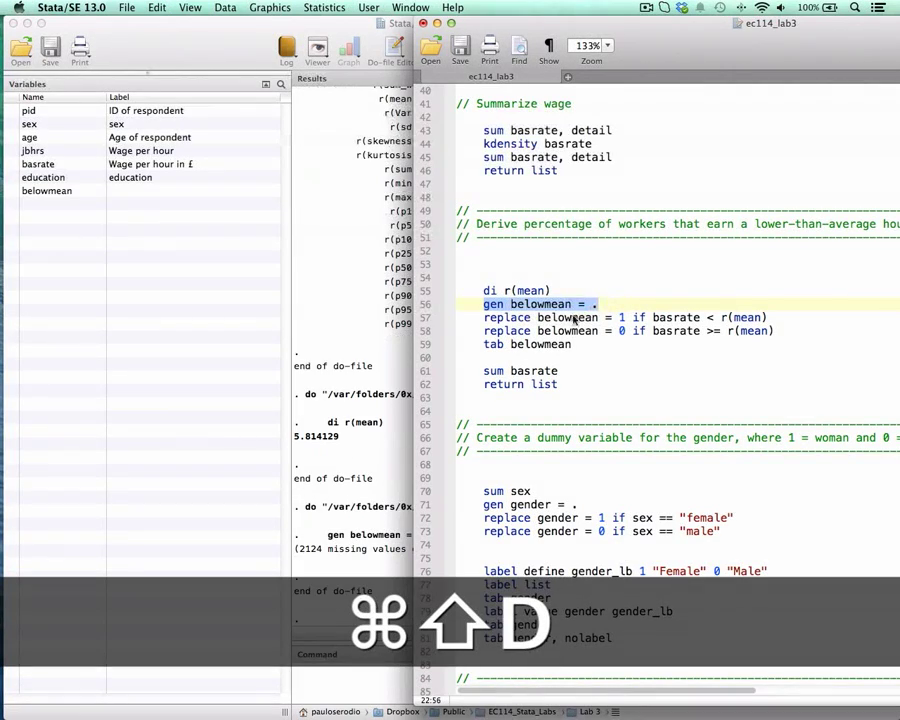
pyautogui.click(300, 553)
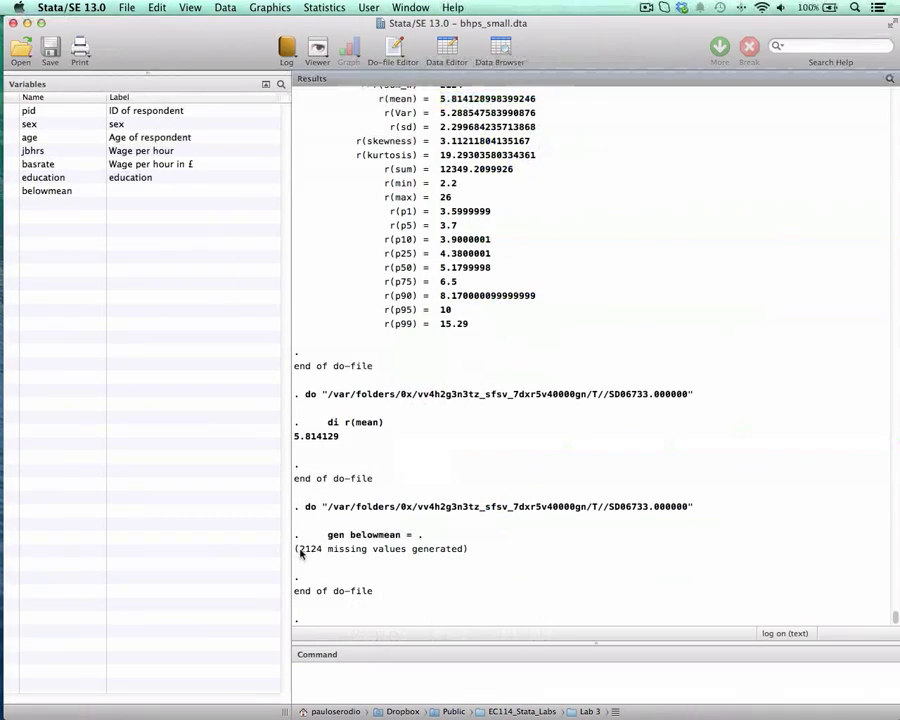
pyautogui.moveTo(300, 553); pyautogui.dragTo(470, 552)
# Step: Display the number of observations in the dataset by running di _N as a direct command
pyautogui.hotkey('ctrl', 'Up')
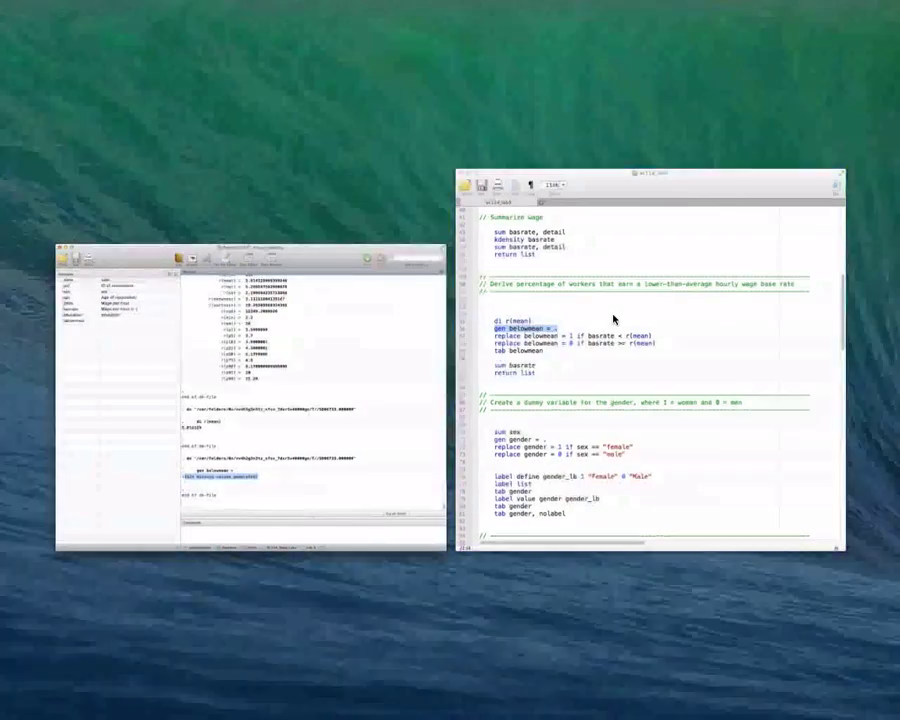
pyautogui.click(613, 316)
pyautogui.click(348, 670)
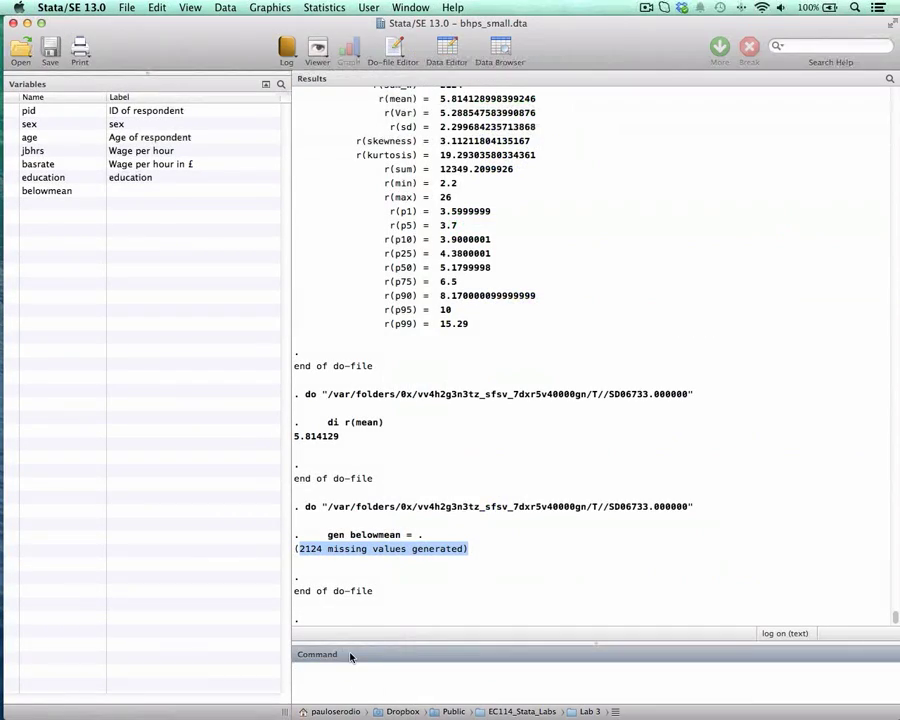
pyautogui.write('di _N')
pyautogui.press('Return')
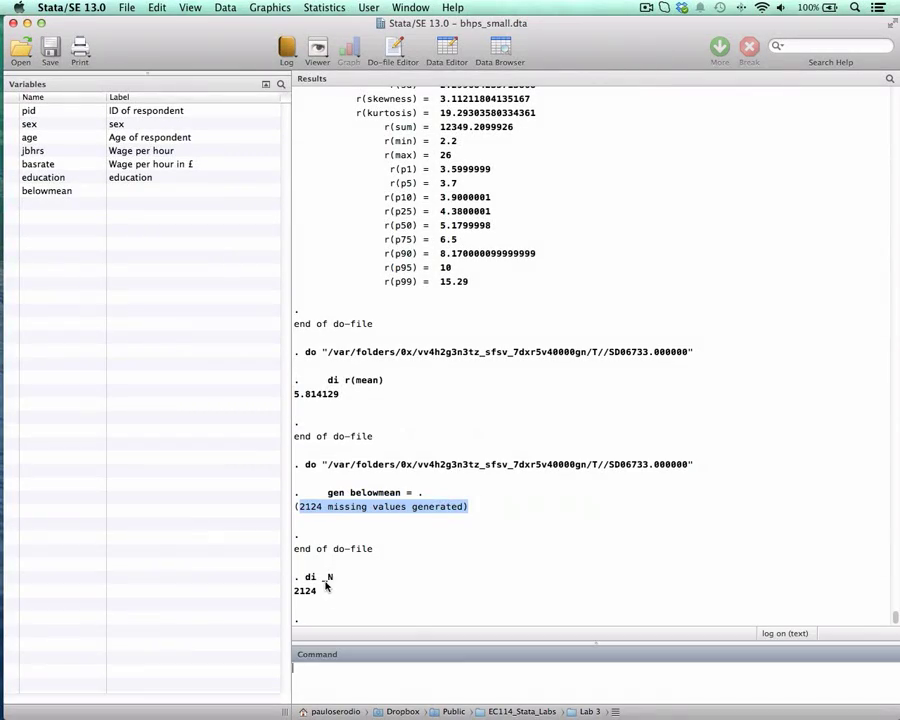
# Step: Return to the ec114_lab3 do-file and examine the syntax of replace belowmean = 1 if basrate < r(mean)
pyautogui.hotkey('ctrl', 'Up')
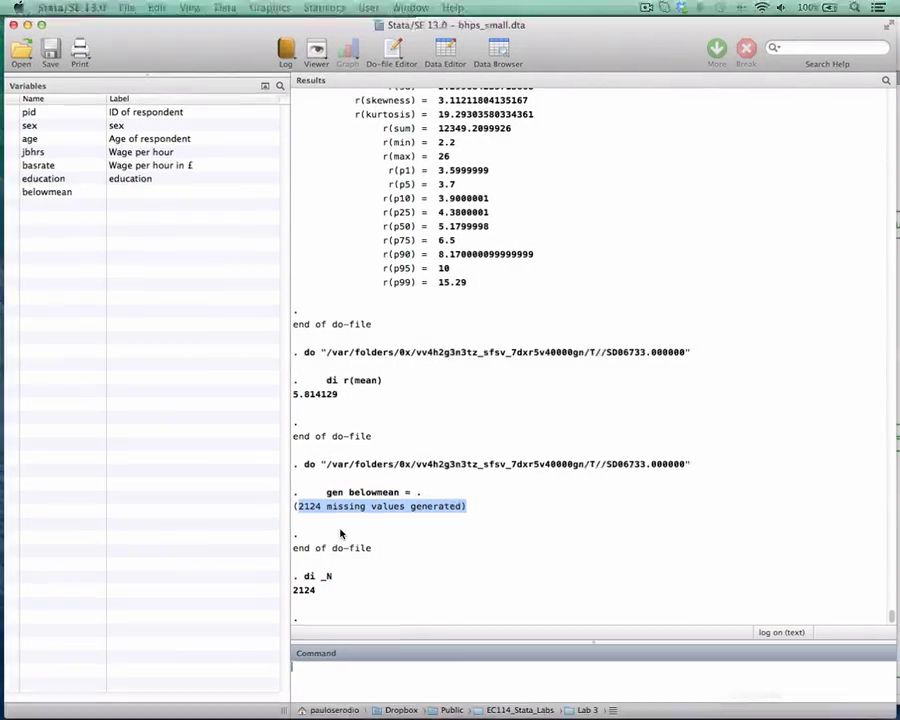
pyautogui.click(577, 356)
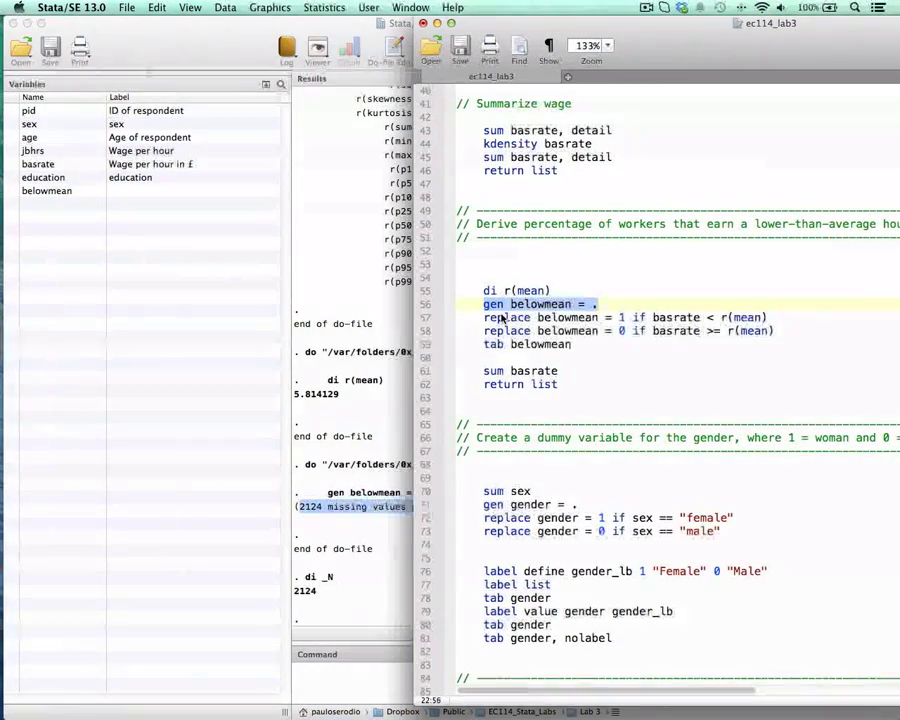
pyautogui.moveTo(486, 317); pyautogui.dragTo(767, 317)
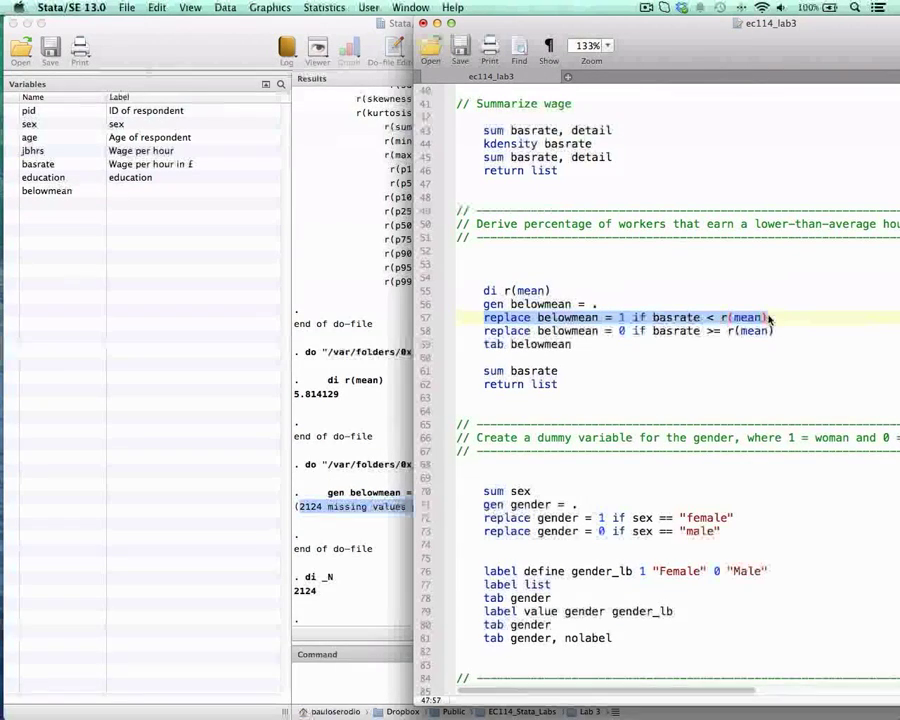
pyautogui.click(570, 303)
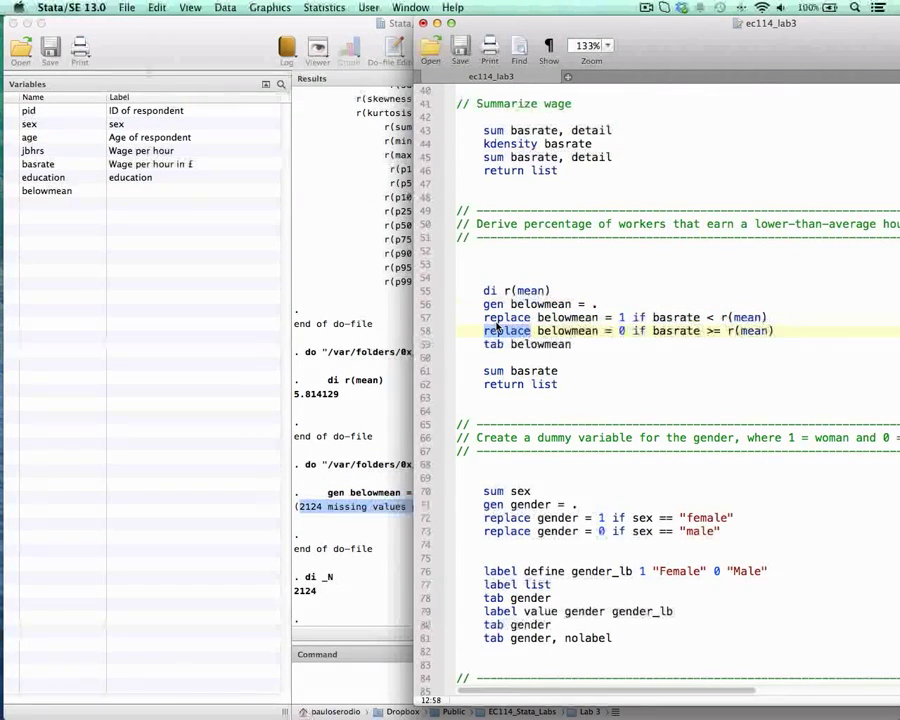
pyautogui.doubleClick(505, 317)
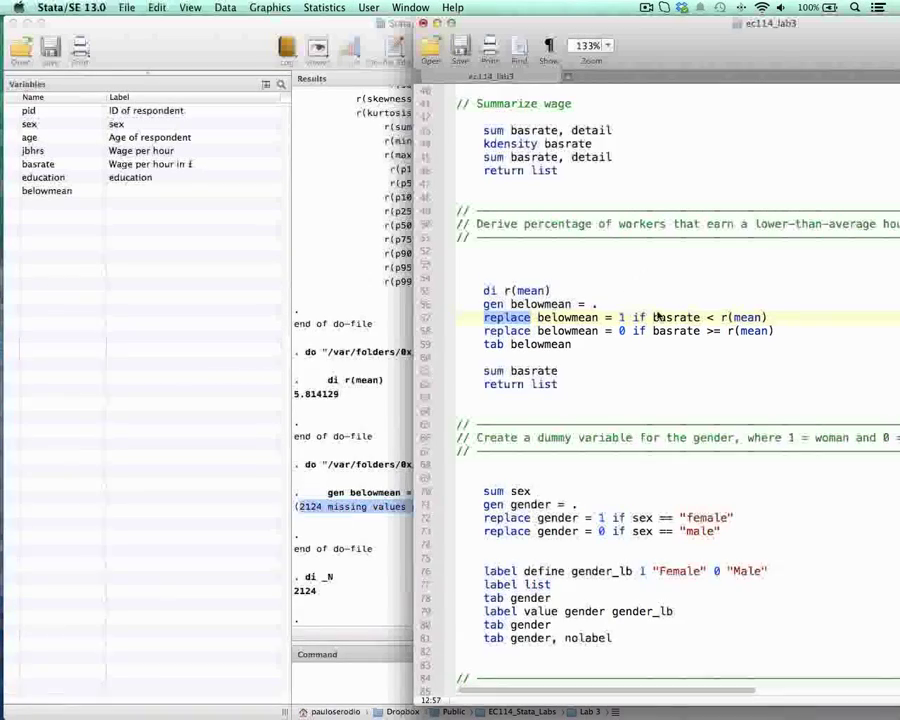
pyautogui.moveTo(685, 57); pyautogui.dragTo(578, 57)
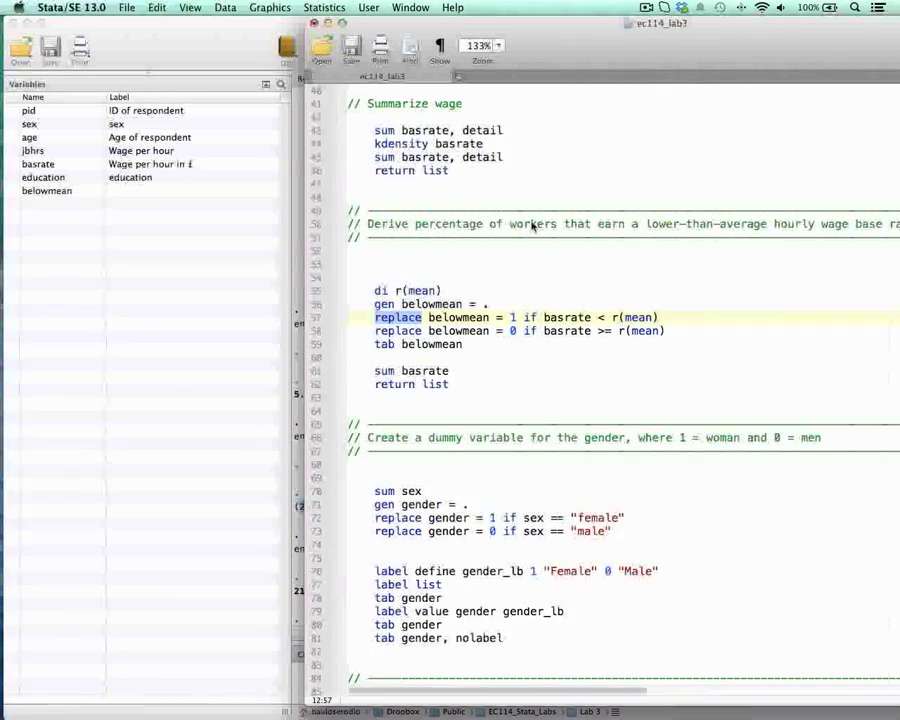
pyautogui.moveTo(638, 57); pyautogui.dragTo(543, 50)
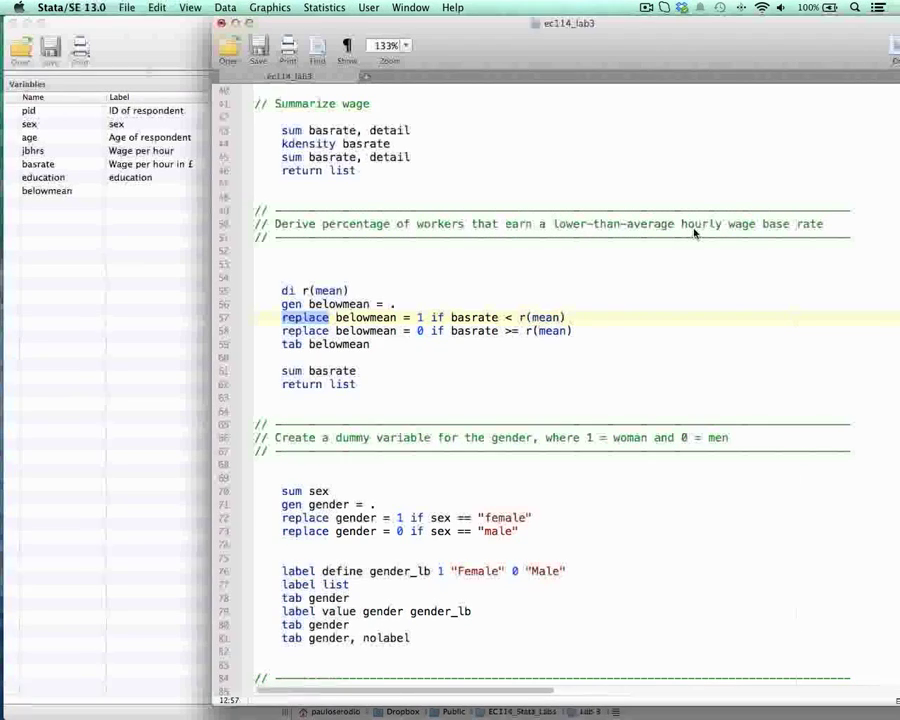
pyautogui.doubleClick(474, 317)
pyautogui.moveTo(418, 317); pyautogui.dragTo(443, 317)
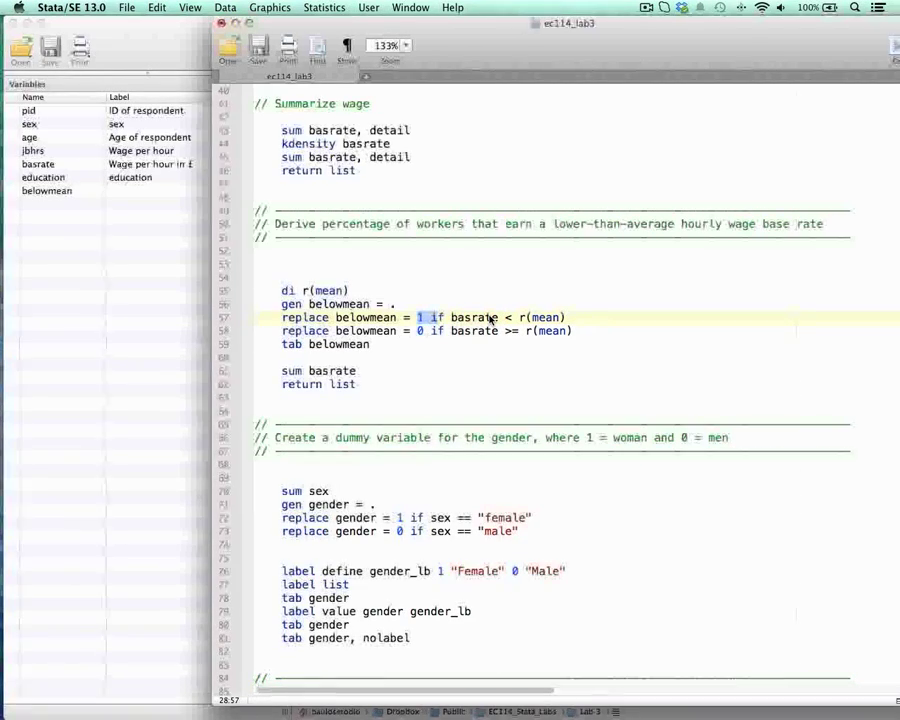
pyautogui.moveTo(456, 30); pyautogui.dragTo(565, 30)
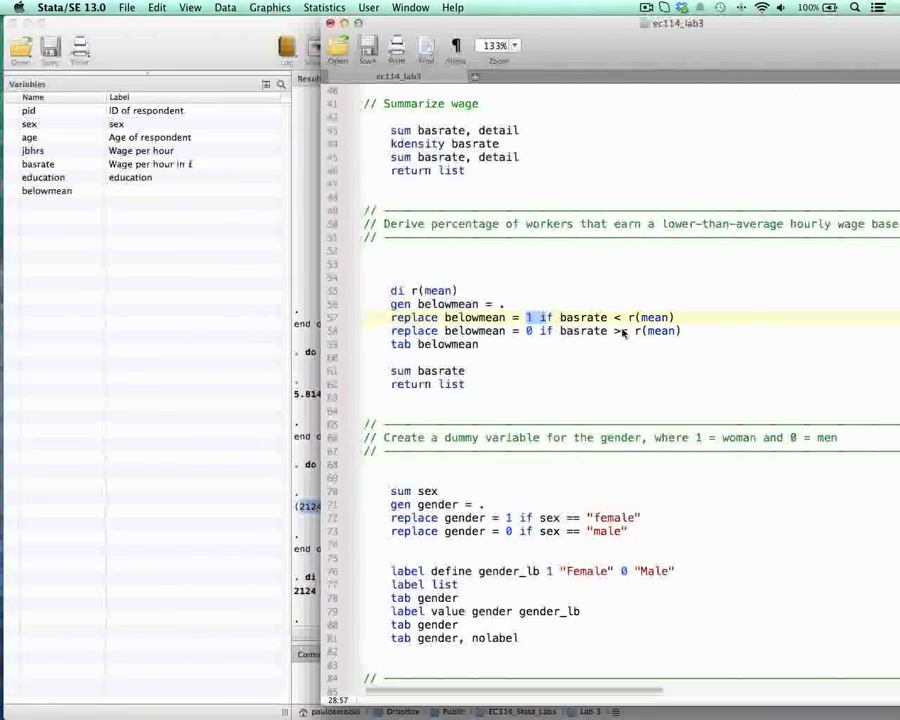
# Step: Trace r(mean) in the first replace belowmean line back to sum basrate, detail, and examine its comparison with basrate
pyautogui.moveTo(629, 317); pyautogui.dragTo(676, 316)
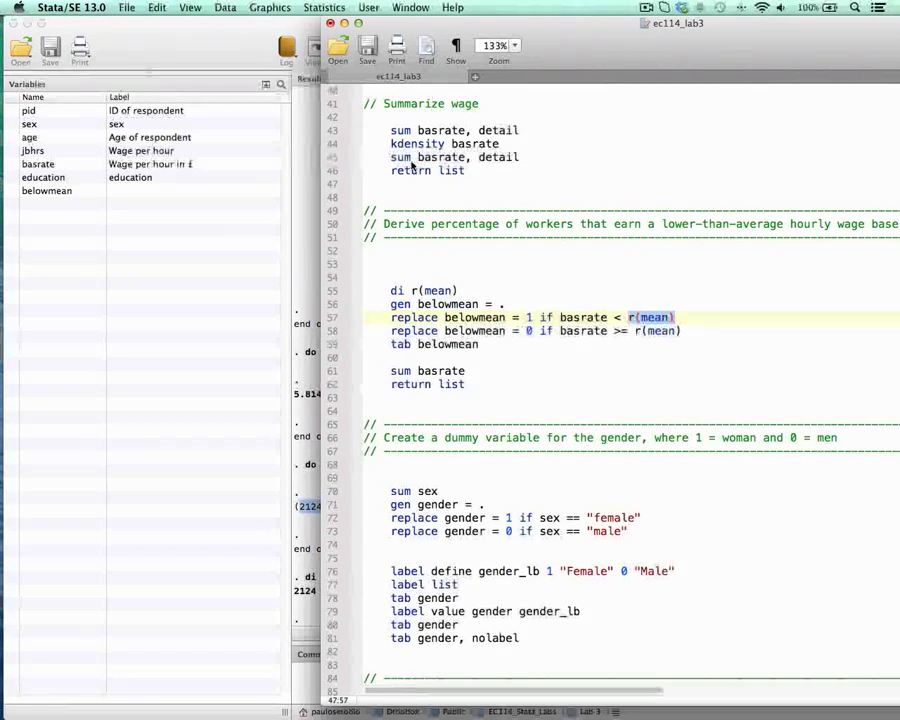
pyautogui.moveTo(391, 157); pyautogui.dragTo(524, 161)
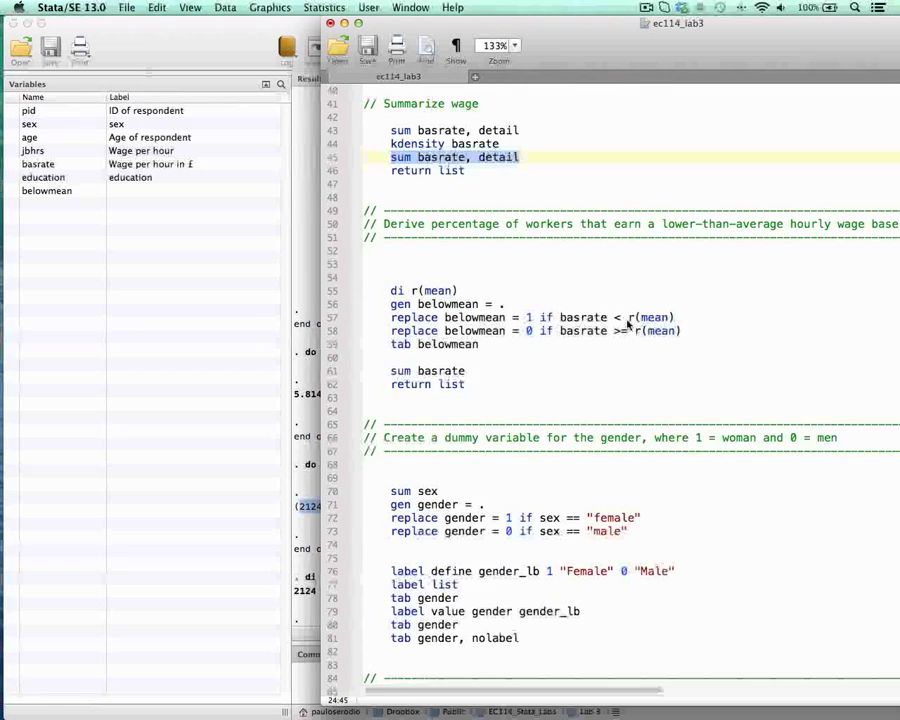
pyautogui.moveTo(628, 317); pyautogui.dragTo(681, 317)
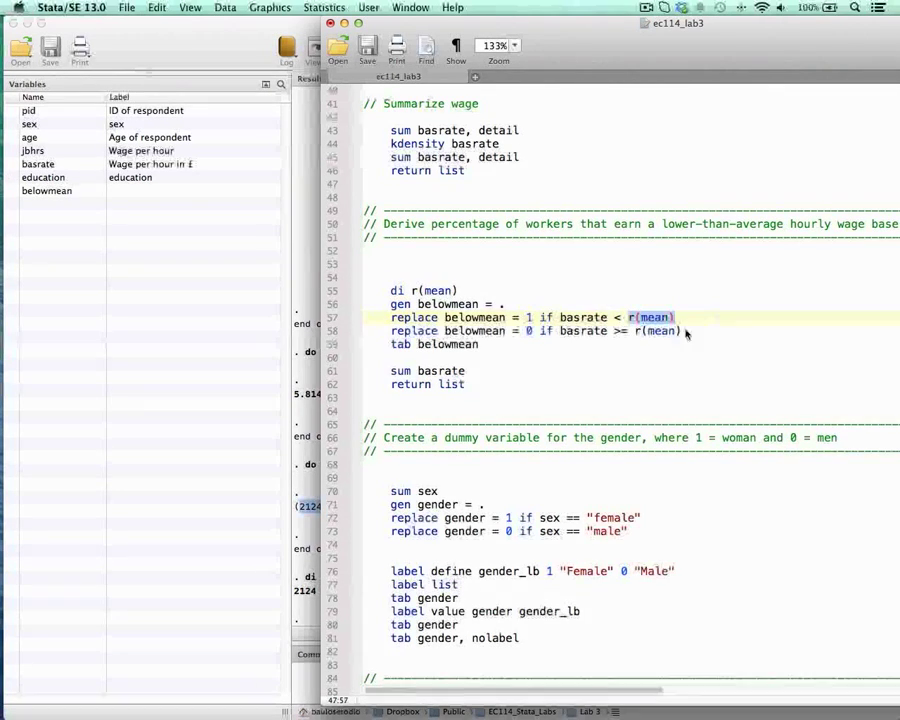
pyautogui.doubleClick(582, 318)
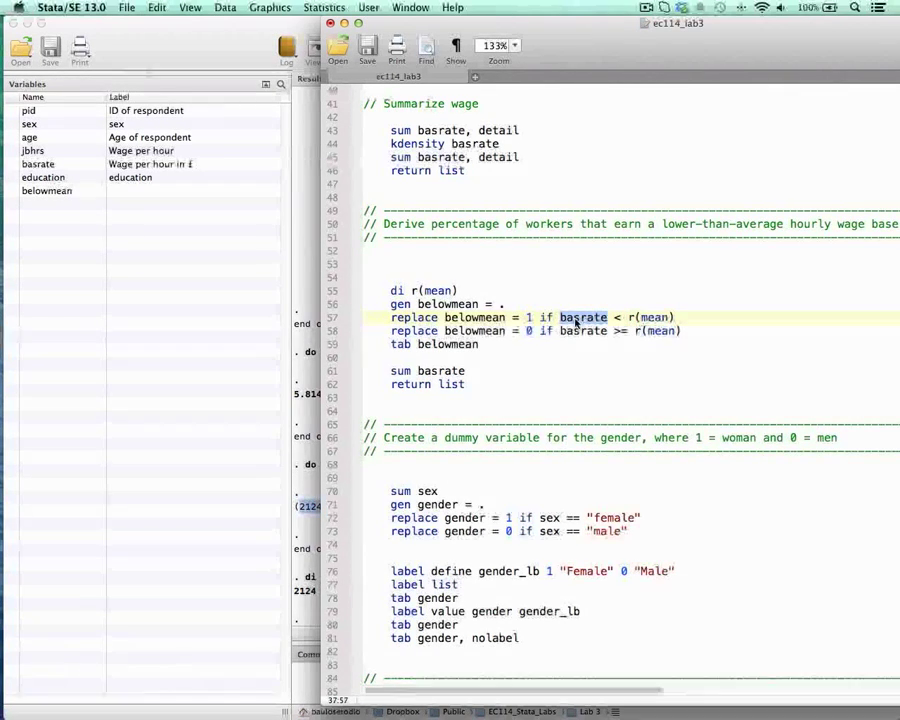
# Step: Run replace belowmean = 1 if basrate < r(mean) from the do-file, keeping the results visible beside it
pyautogui.moveTo(392, 319); pyautogui.dragTo(696, 315)
pyautogui.moveTo(542, 38); pyautogui.dragTo(646, 24)
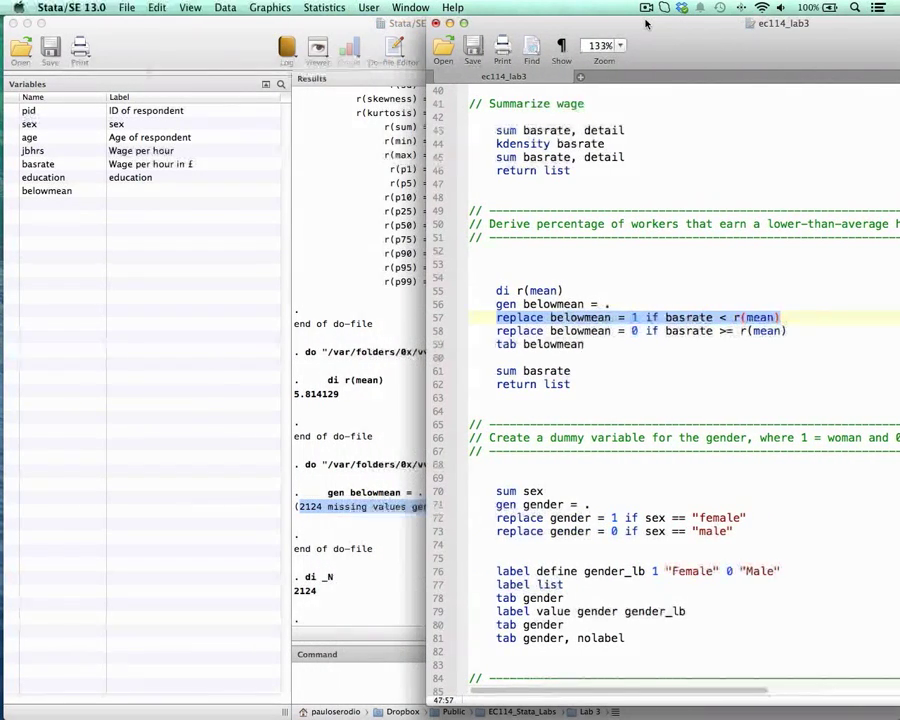
pyautogui.press('super+shift+d')
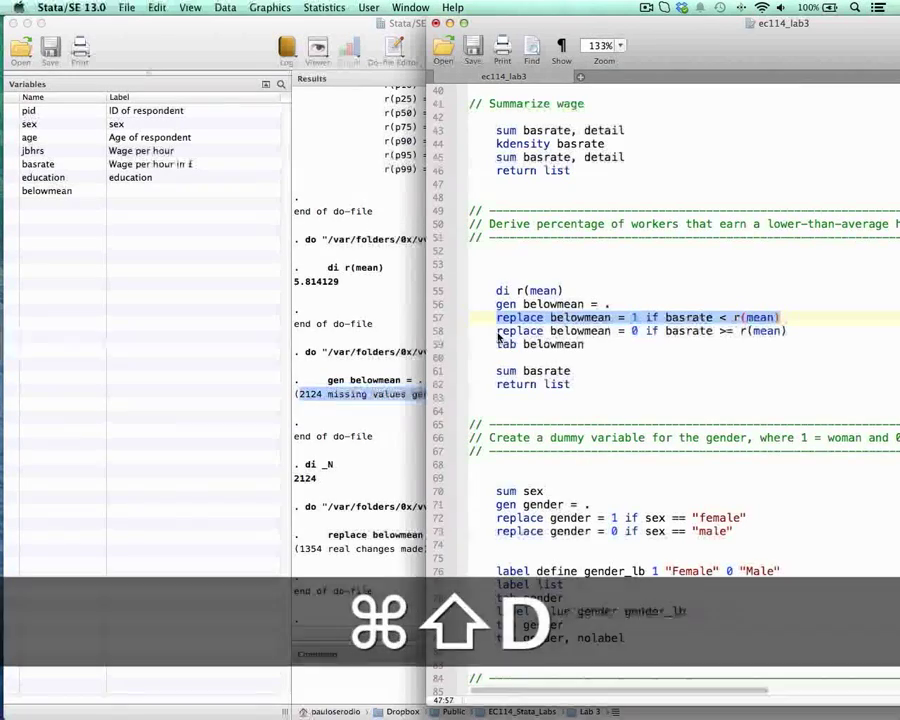
# Step: Run replace belowmean = 0 if basrate >= r(mean) from the do-file
pyautogui.moveTo(497, 331); pyautogui.dragTo(792, 333)
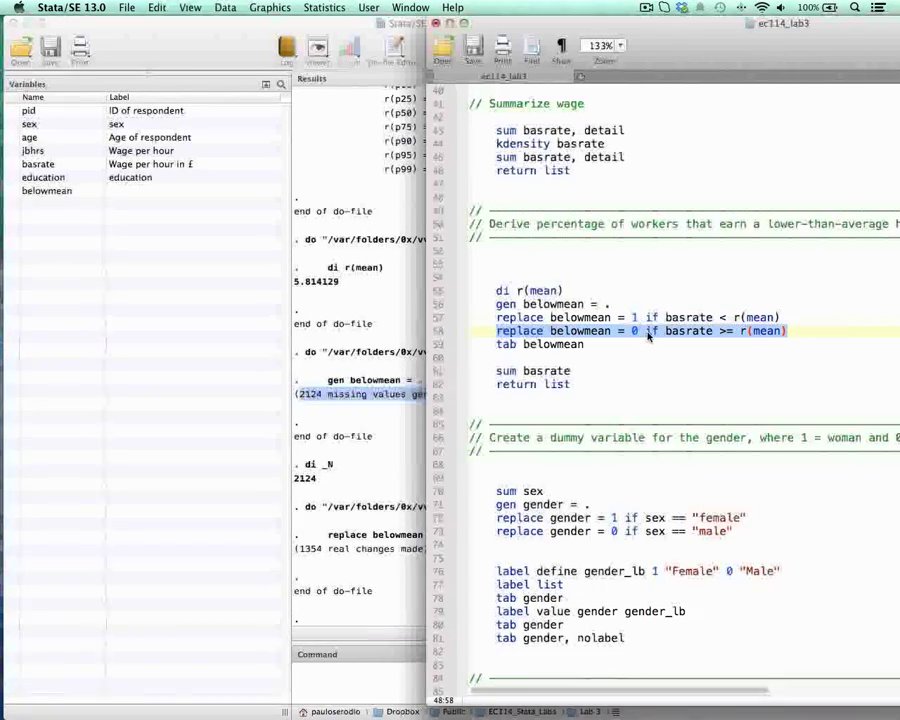
pyautogui.click(607, 308)
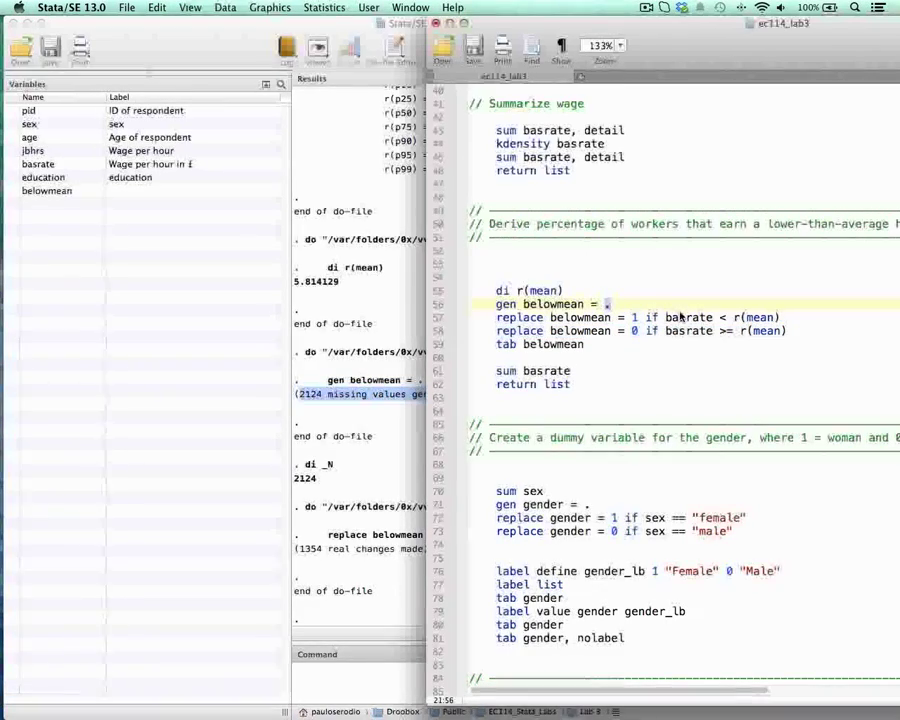
pyautogui.click(763, 334)
pyautogui.tripleClick(763, 334)
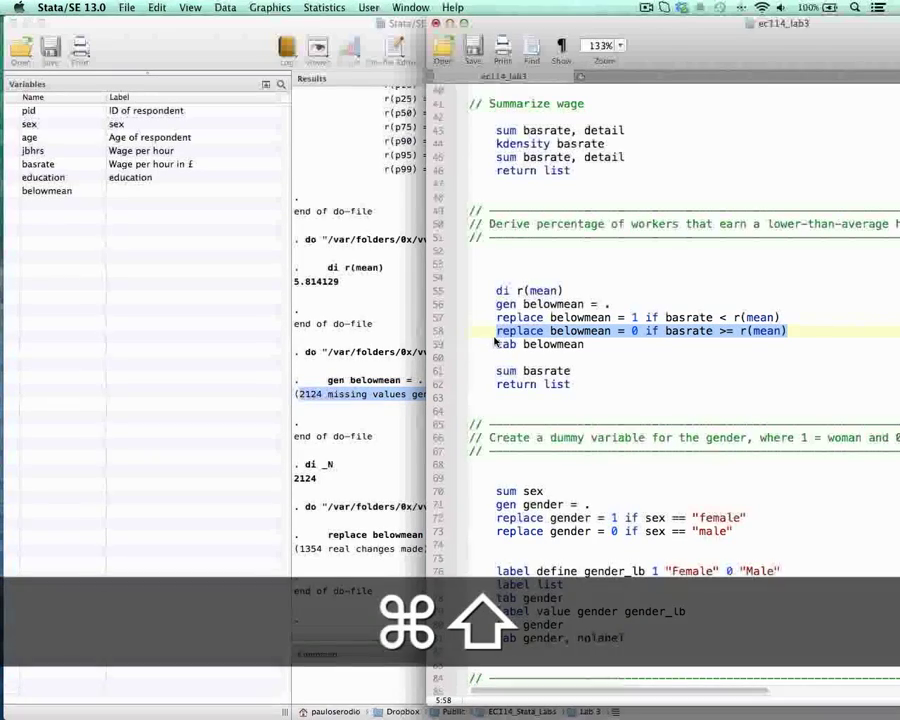
pyautogui.press('super+shift+d')
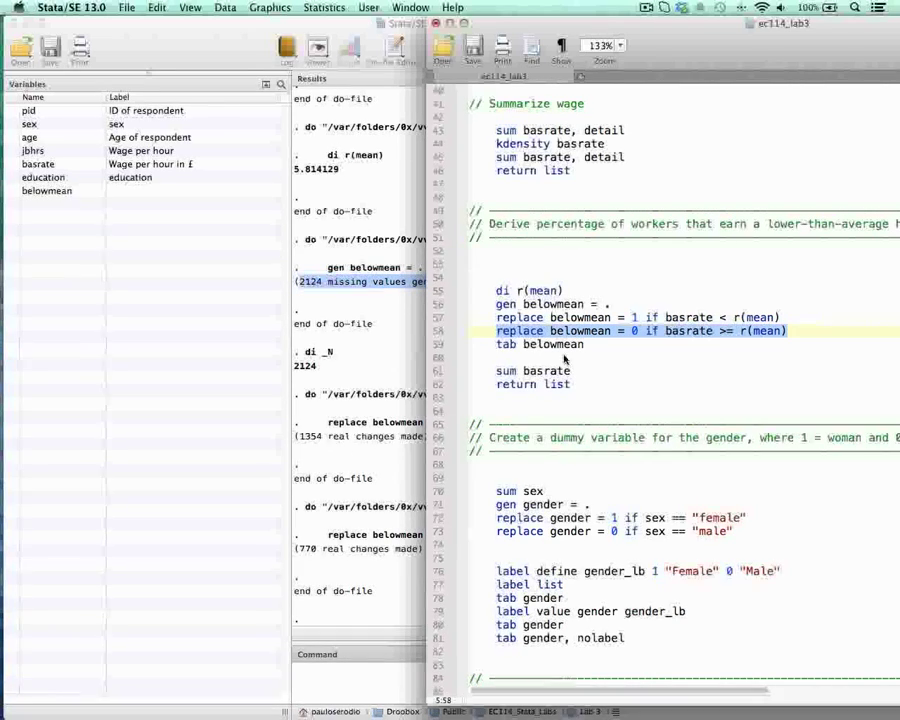
# Step: Run tab belowmean from the do-file and bring its frequency table into full view in the results
pyautogui.doubleClick(633, 317)
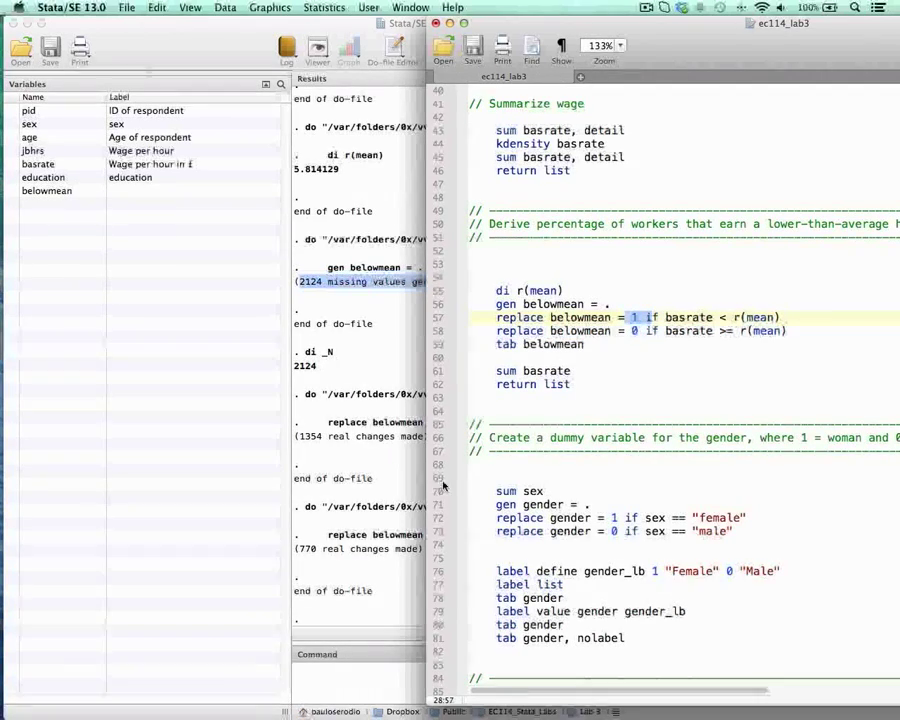
pyautogui.doubleClick(634, 331)
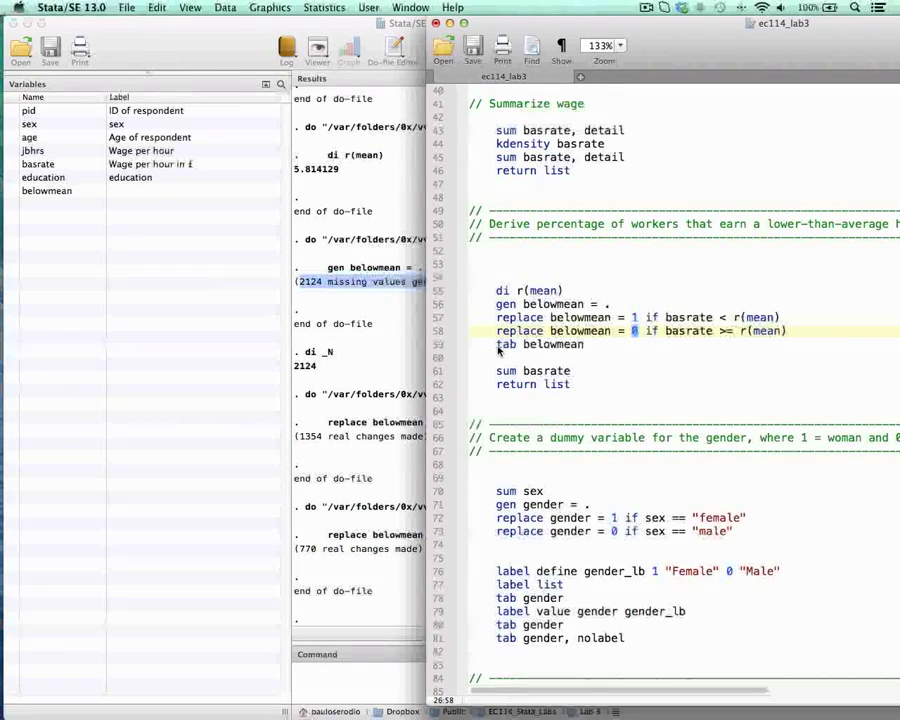
pyautogui.moveTo(497, 346); pyautogui.dragTo(589, 350)
pyautogui.press('super+shift+d')
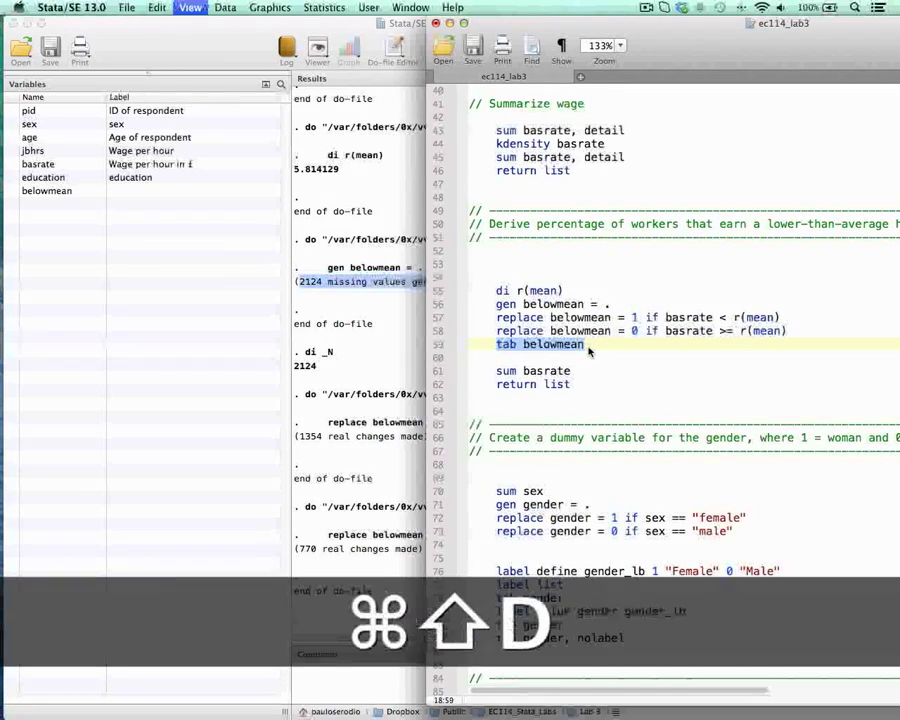
pyautogui.click(405, 480)
pyautogui.click(423, 686)
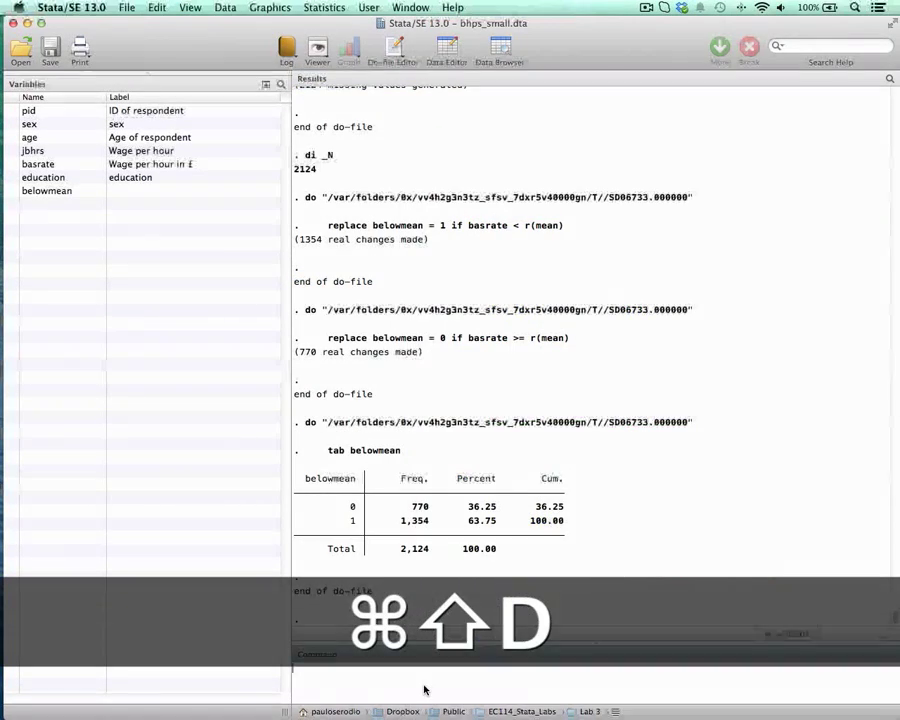
pyautogui.press('Return')
pyautogui.press('Return')
pyautogui.press('Return')
pyautogui.press('Return')
pyautogui.press('Return')
pyautogui.press('Return')
pyautogui.press('Return')
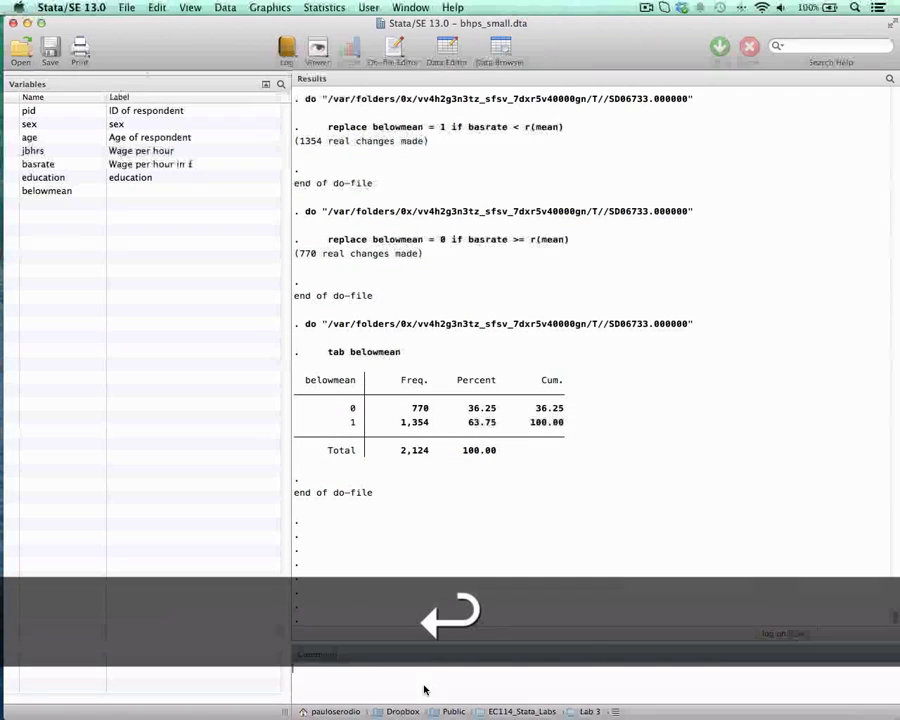
# Step: Examine the frequencies and percentages for the 0 and 1 categories in the belowmean table
pyautogui.doubleClick(420, 409)
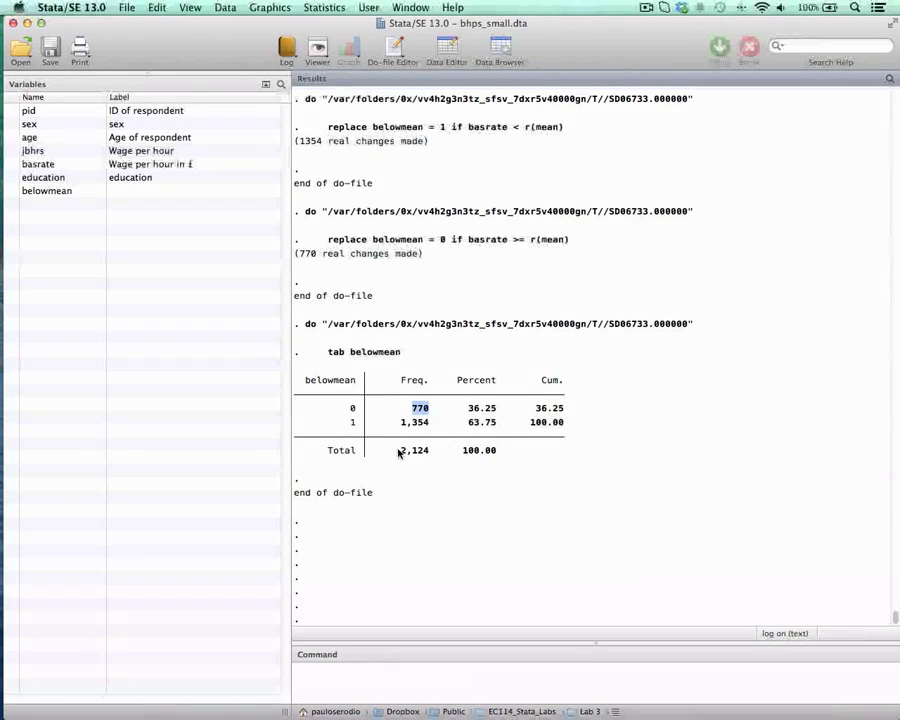
pyautogui.doubleClick(481, 423)
pyautogui.moveTo(503, 425); pyautogui.dragTo(511, 425)
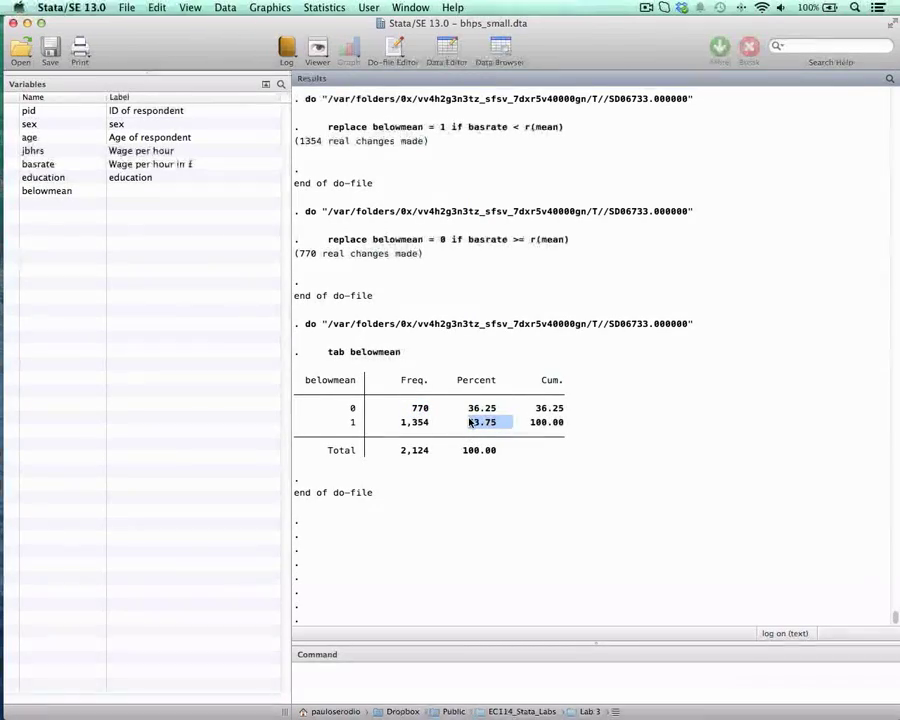
pyautogui.hotkey('ctrl', 'Up')
pyautogui.click(570, 345)
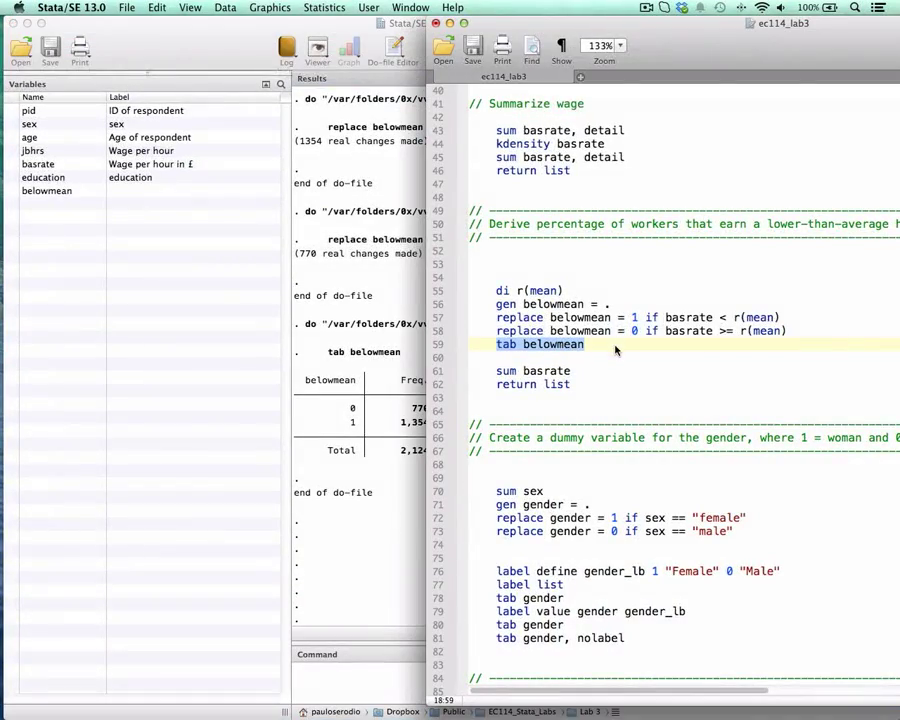
pyautogui.click(616, 348)
pyautogui.click(353, 411)
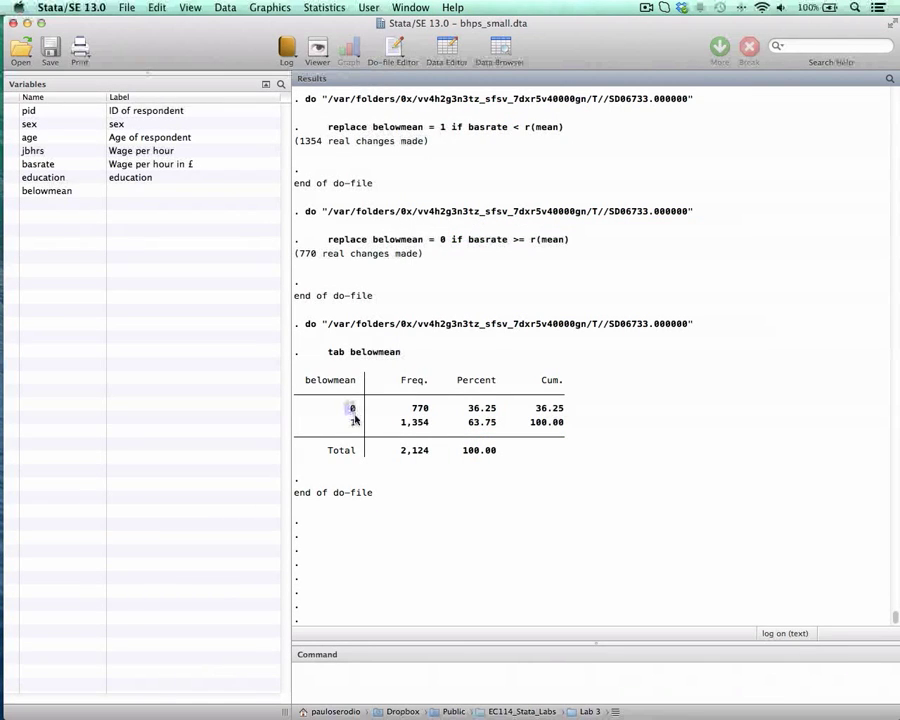
pyautogui.moveTo(356, 419); pyautogui.dragTo(353, 426)
# Step: Return to the do-file, highlight the sum basrate line, and bring the gender dummy variable section into view
pyautogui.hotkey('ctrl', 'Down')
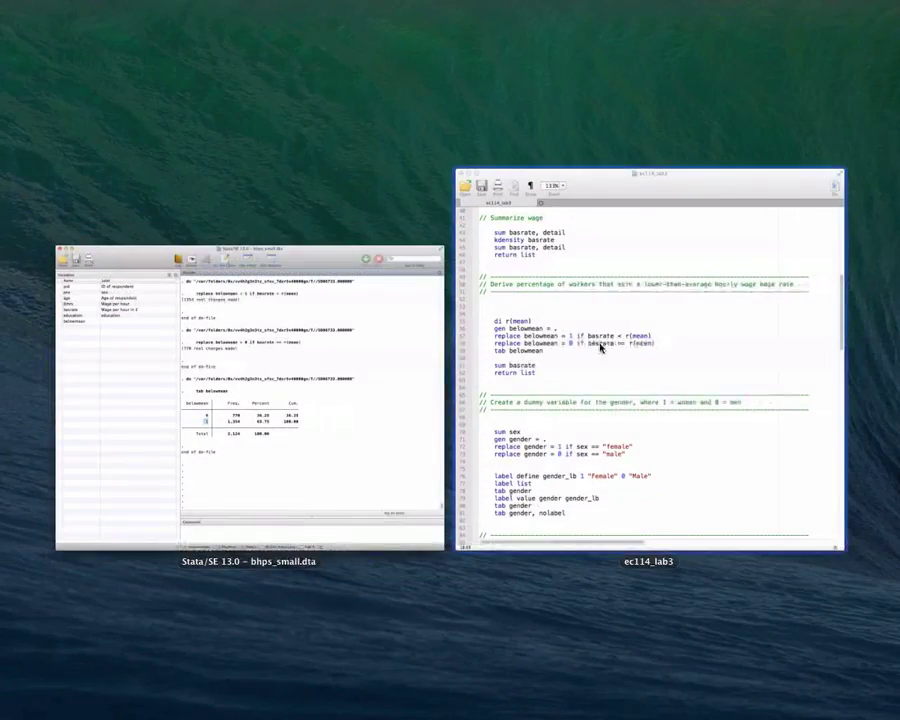
pyautogui.click(595, 360)
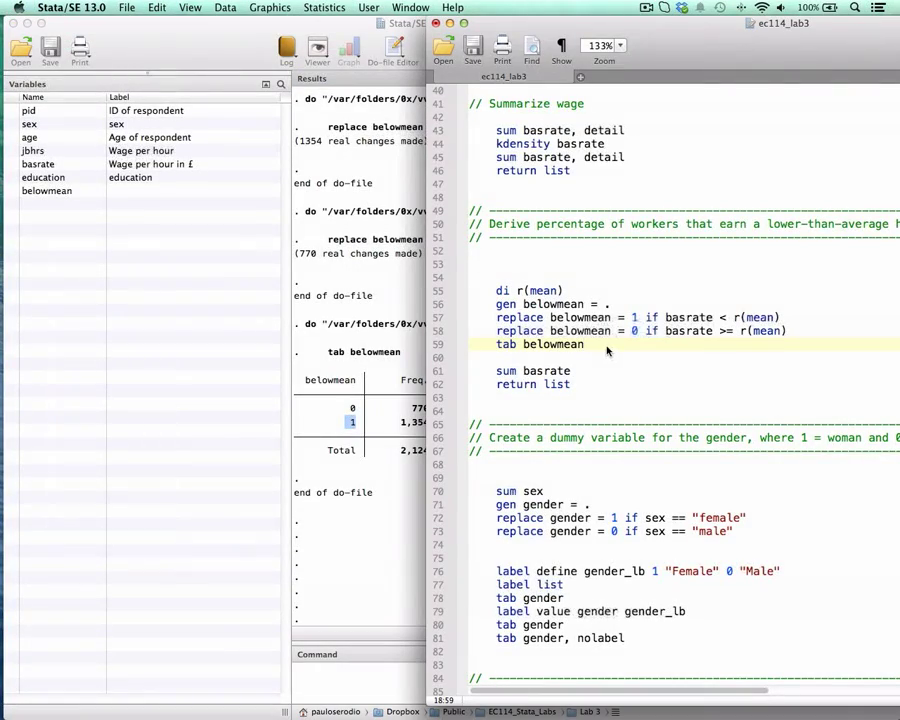
pyautogui.press('Down')
pyautogui.press('Down')
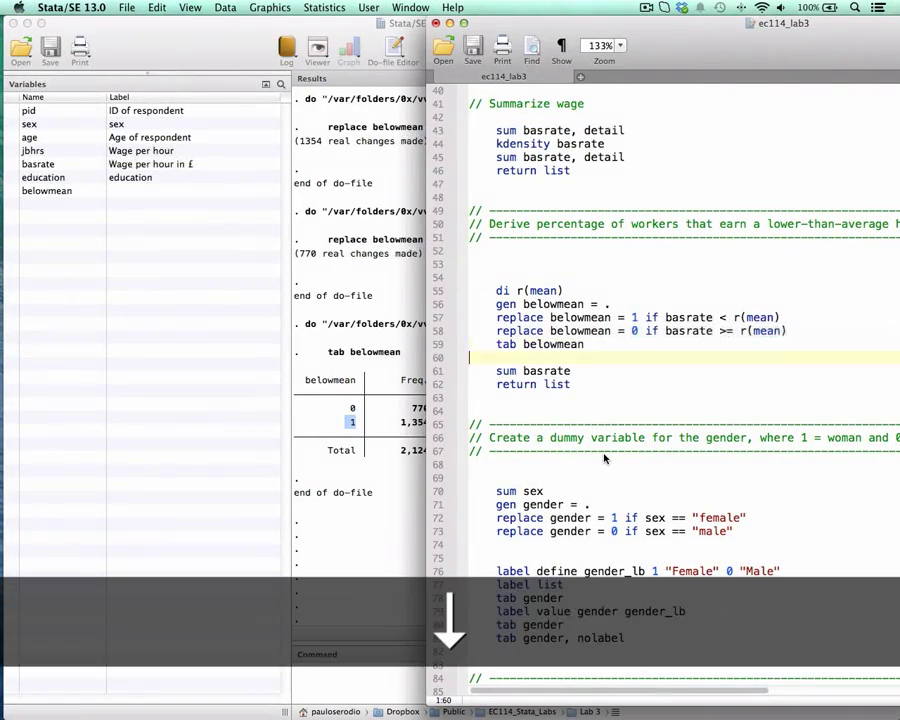
pyautogui.press('super+shift+Left')
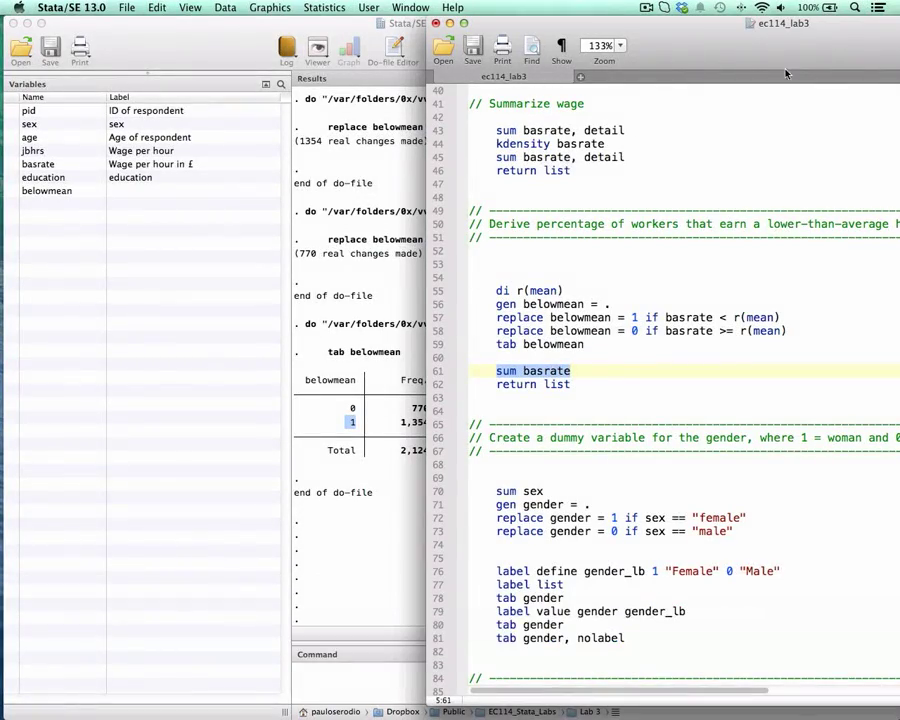
pyautogui.moveTo(764, 42); pyautogui.dragTo(810, 41)
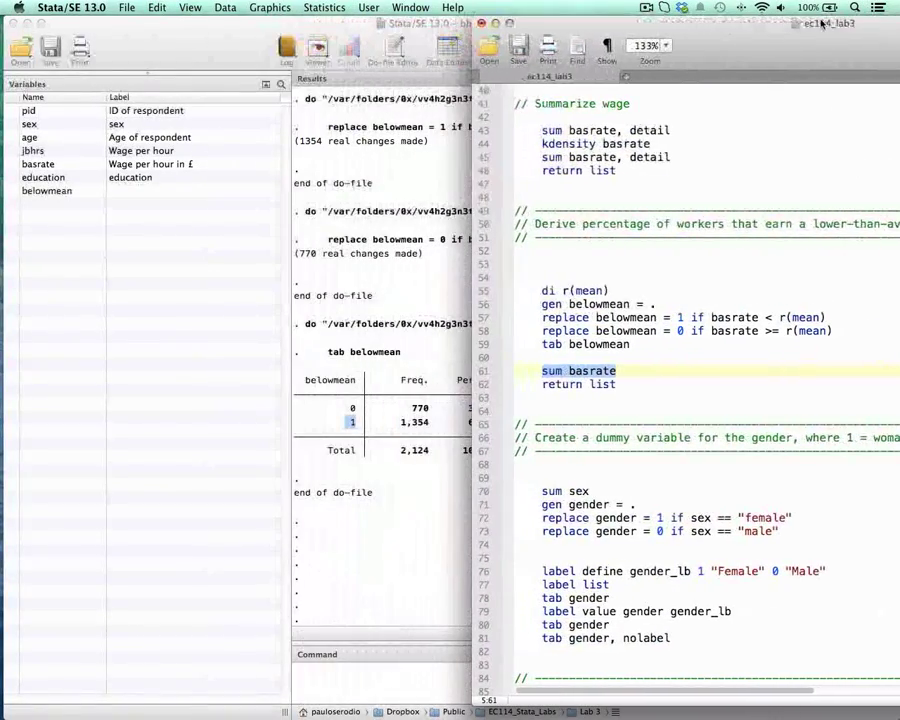
pyautogui.moveTo(604, 40); pyautogui.dragTo(672, 41)
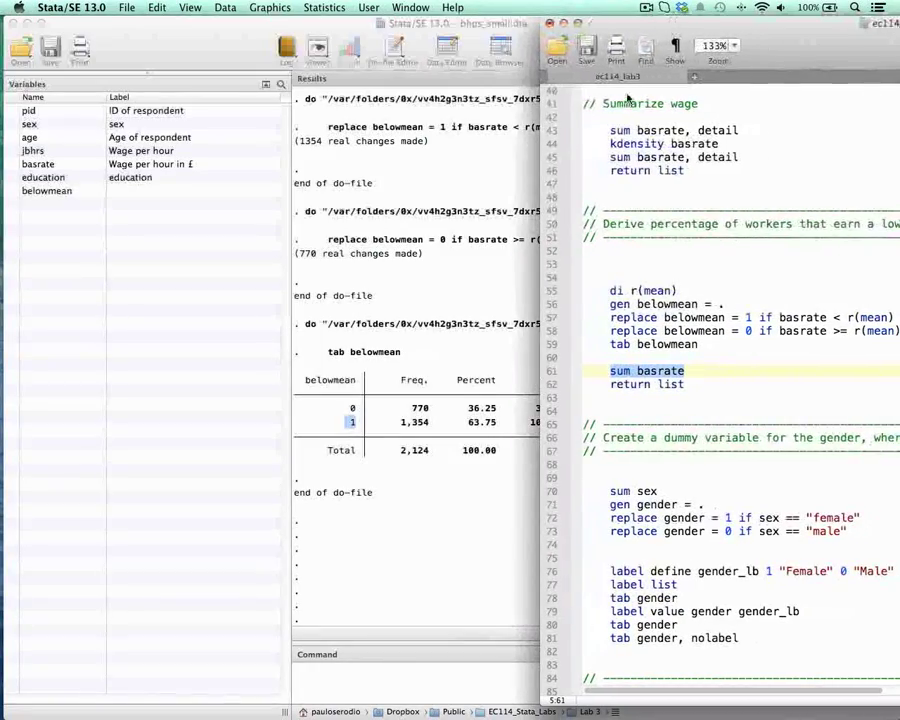
pyautogui.moveTo(551, 30); pyautogui.dragTo(351, 30)
pyautogui.scroll(-4, 508, 400)
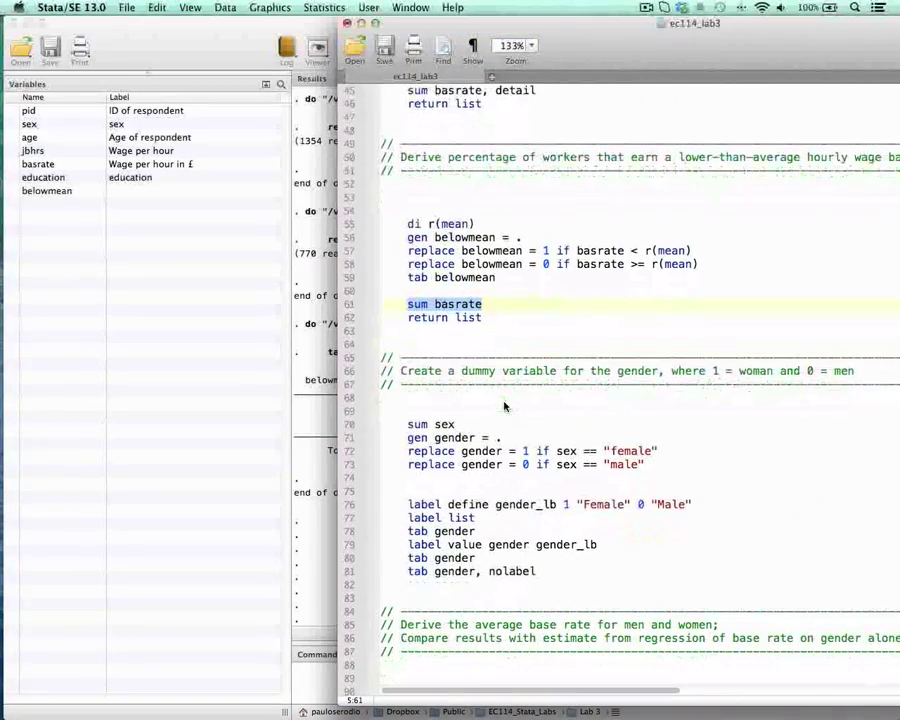
# Step: Describe the sex variable with the command d sex and check its storage type in the output
pyautogui.scroll(-2, 500, 410)
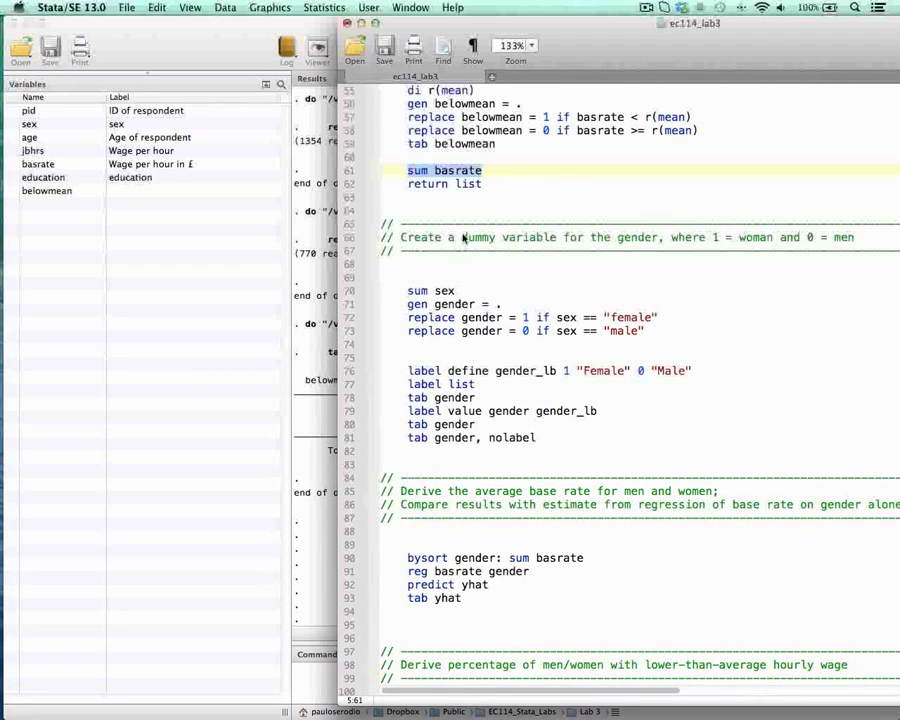
pyautogui.click(307, 371)
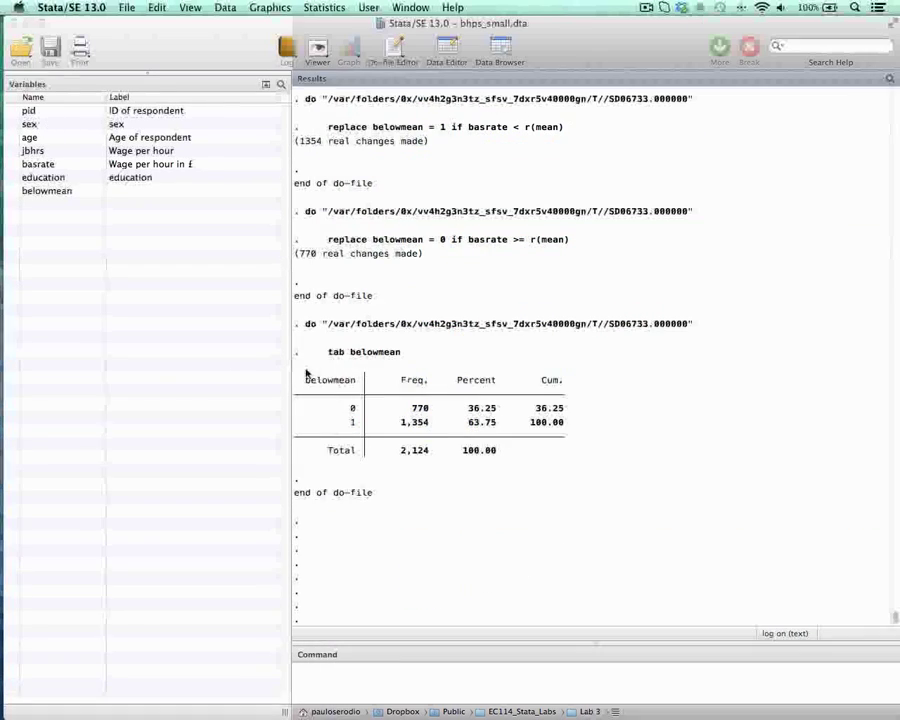
pyautogui.click(370, 685)
pyautogui.write('tab')
pyautogui.press('BackSpace')
pyautogui.press('BackSpace')
pyautogui.press('BackSpace')
pyautogui.write('d')
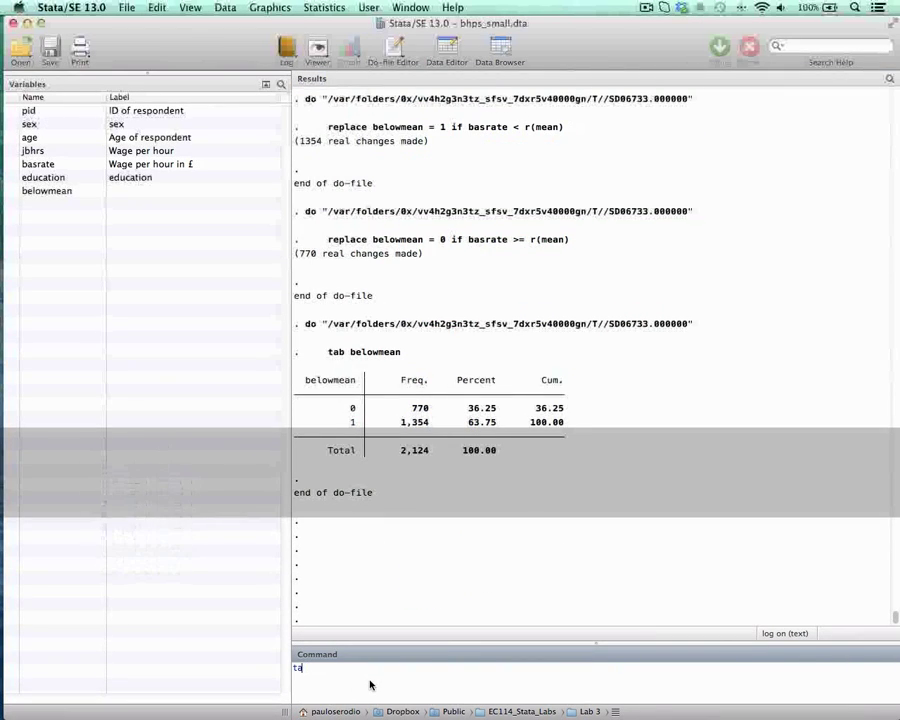
pyautogui.write(' sex')
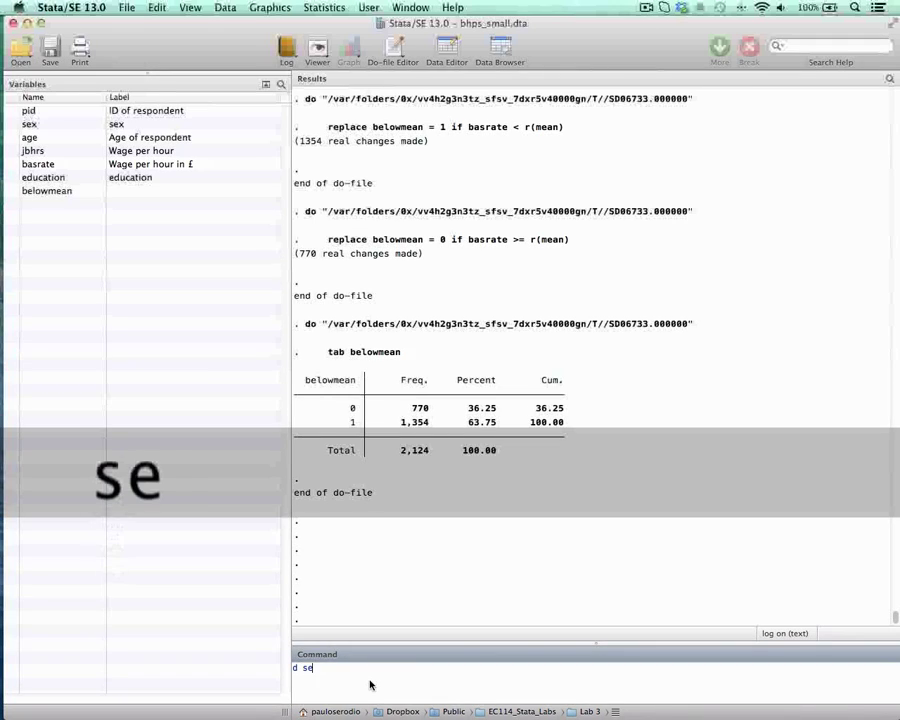
pyautogui.press('Return')
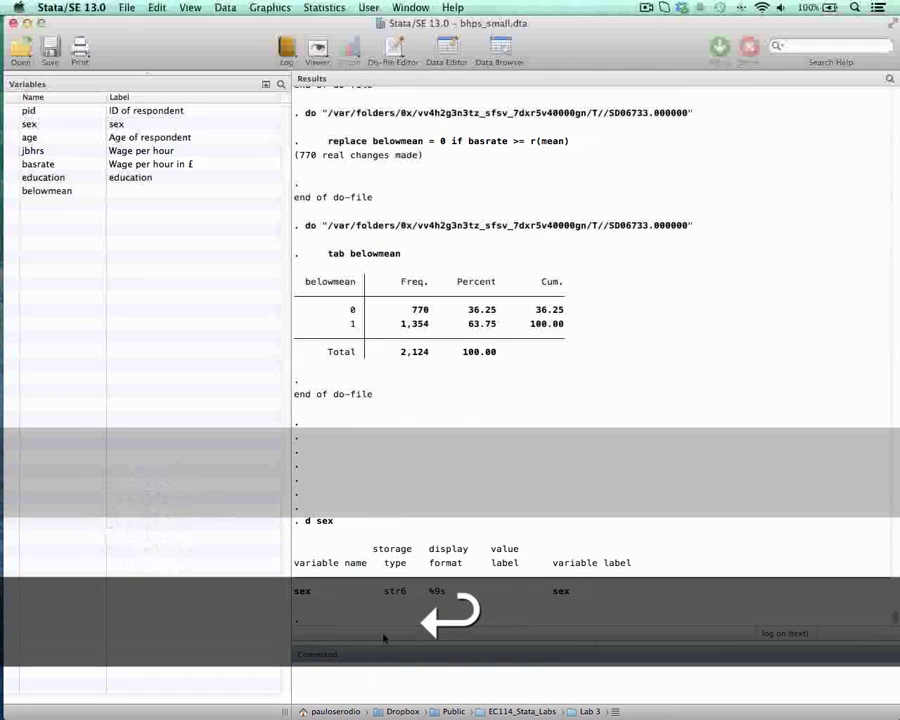
pyautogui.moveTo(384, 591); pyautogui.dragTo(404, 595)
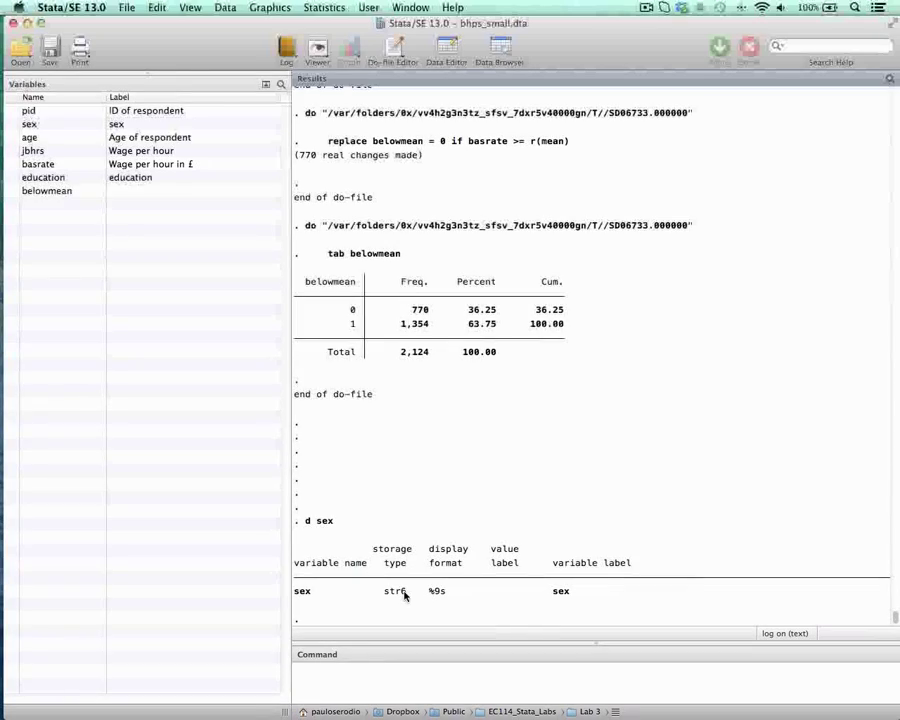
# Step: Browse the dataset to inspect the values of the sex variable, and close the data view
pyautogui.click(426, 491)
pyautogui.click(501, 47)
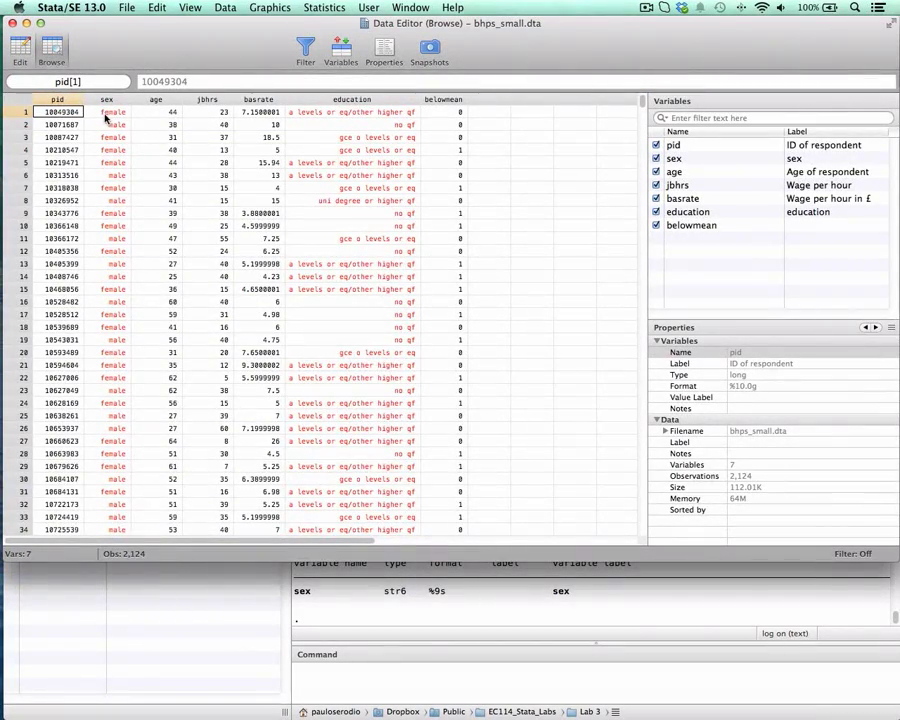
pyautogui.click(12, 22)
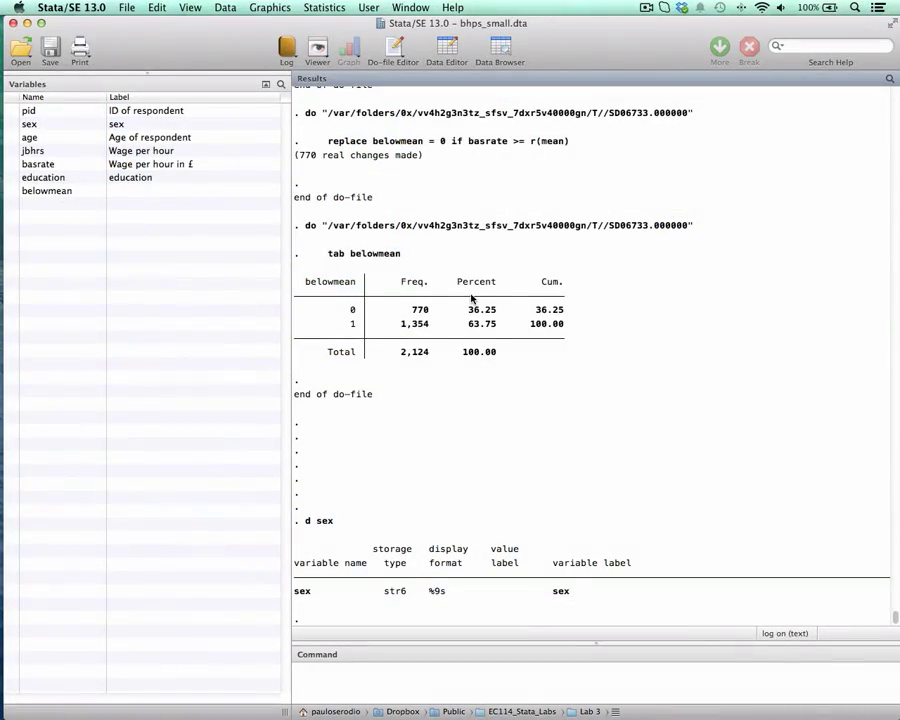
# Step: Run sum sex from the do-file's gender dummy section and bring its summary table into full view
pyautogui.hotkey('ctrl', 'Up')
pyautogui.click(631, 296)
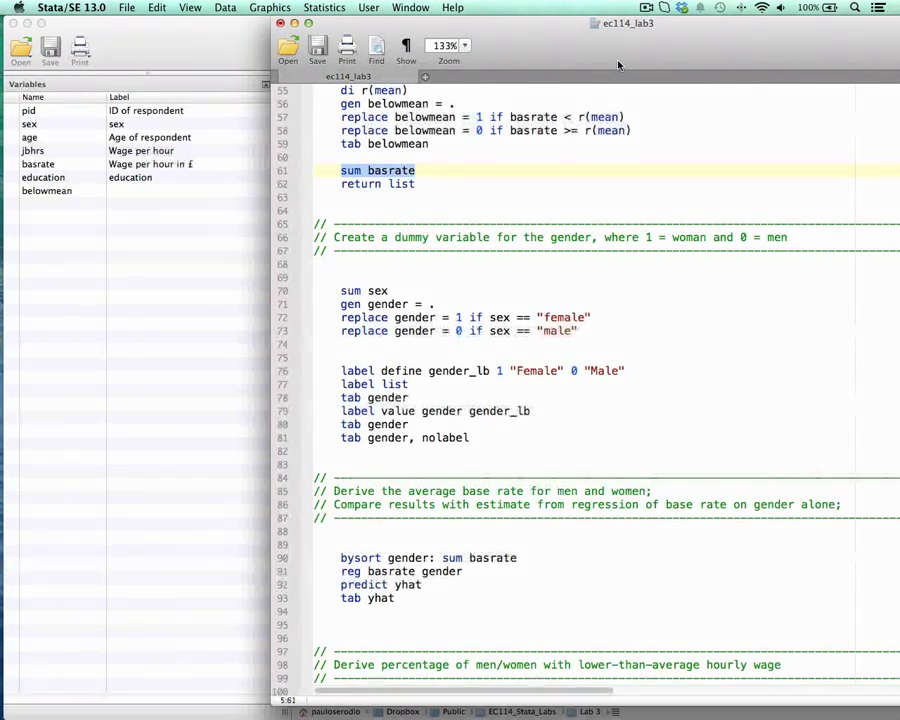
pyautogui.scroll(-3, 662, 362)
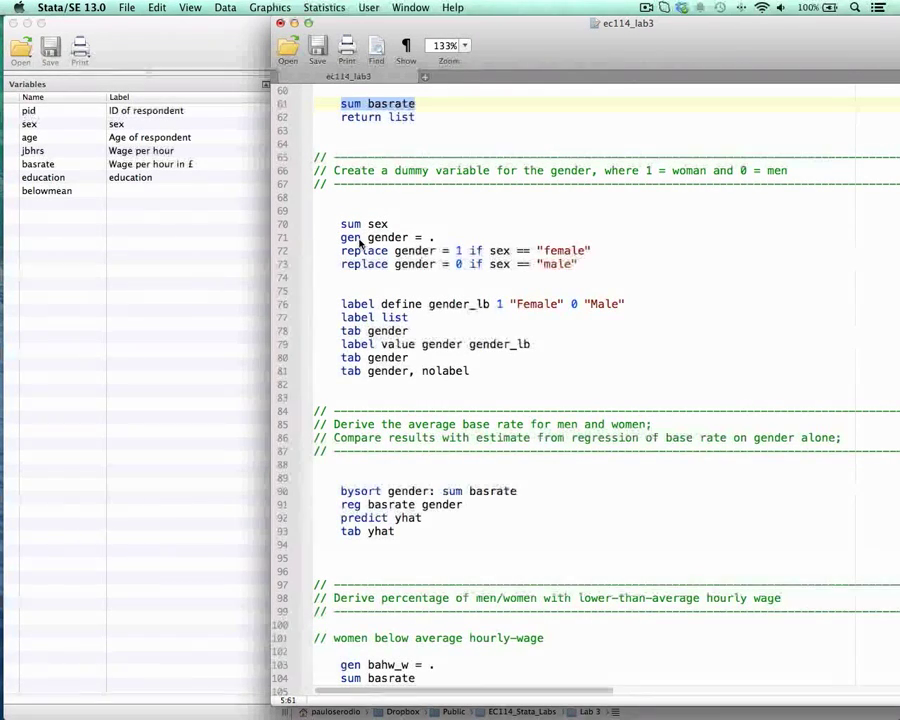
pyautogui.click(343, 212)
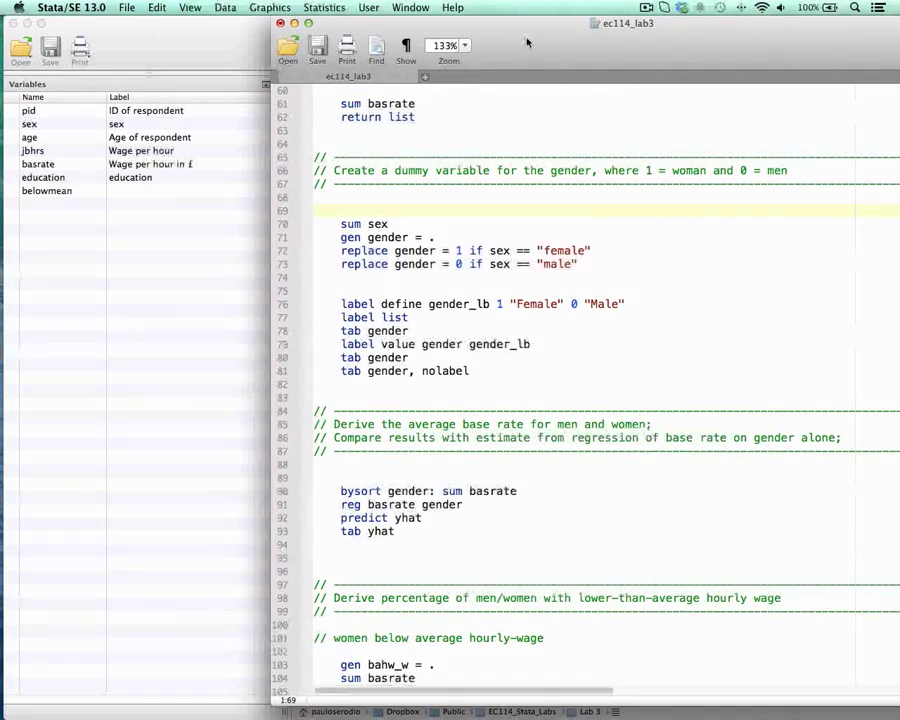
pyautogui.moveTo(512, 68); pyautogui.dragTo(537, 69)
pyautogui.moveTo(364, 224); pyautogui.dragTo(414, 225)
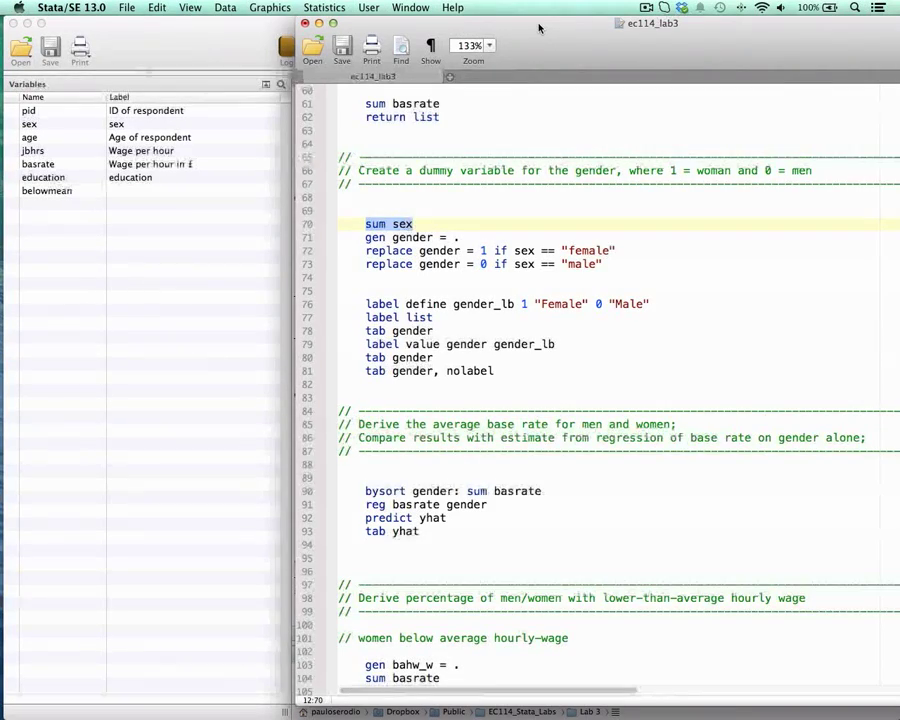
pyautogui.moveTo(540, 24); pyautogui.dragTo(700, 27)
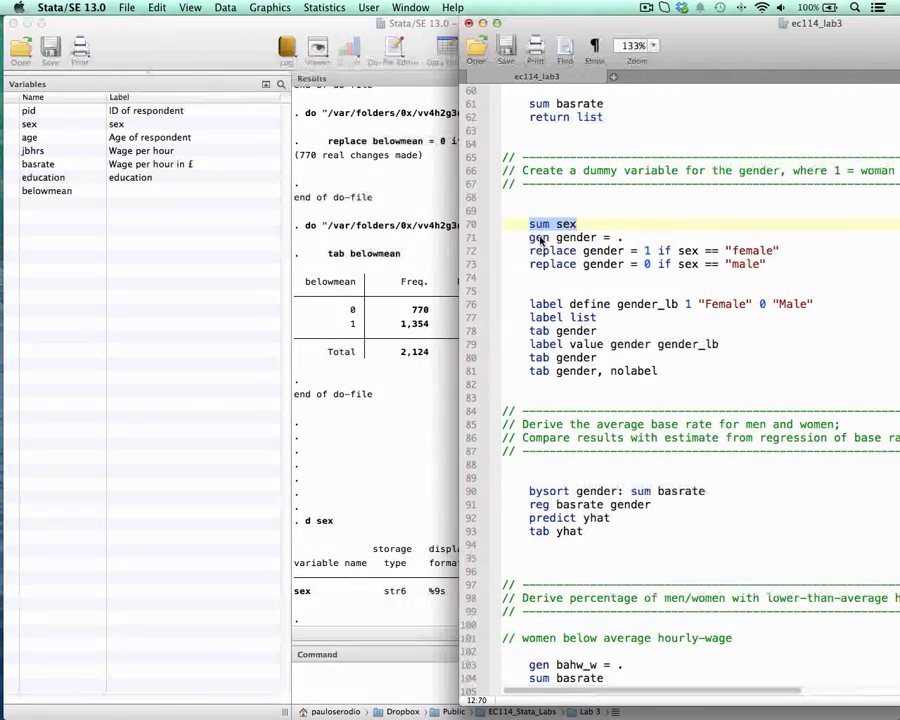
pyautogui.press('super+shift+d')
pyautogui.click(406, 560)
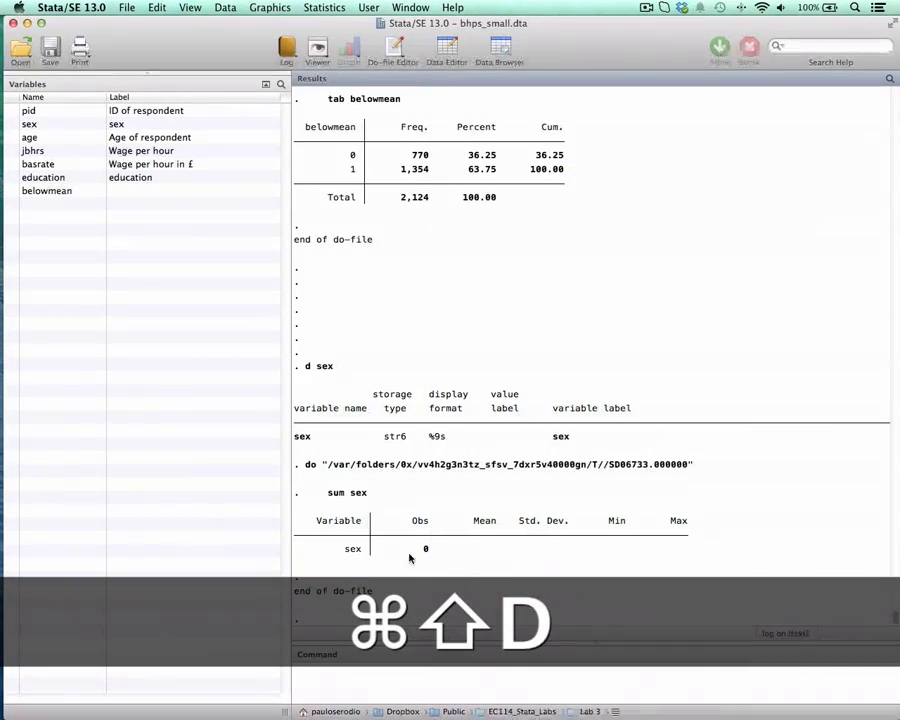
# Step: Return to the do-file and run gen gender = . to create the gender variable with missing values
pyautogui.hotkey('ctrl', 'Down')
pyautogui.click(618, 272)
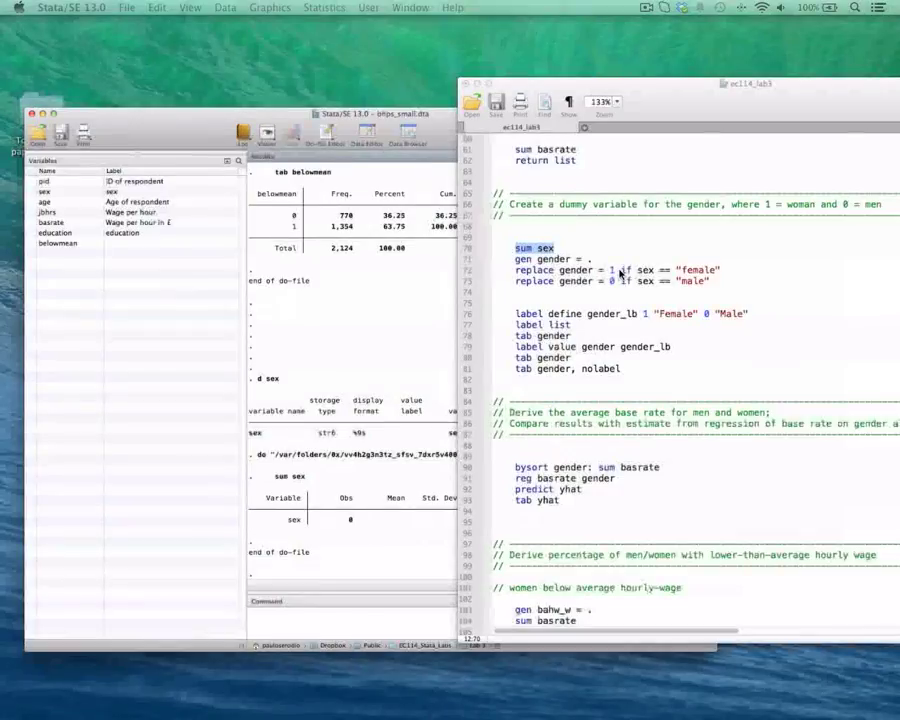
pyautogui.moveTo(706, 28); pyautogui.dragTo(656, 28)
pyautogui.moveTo(479, 238); pyautogui.dragTo(574, 237)
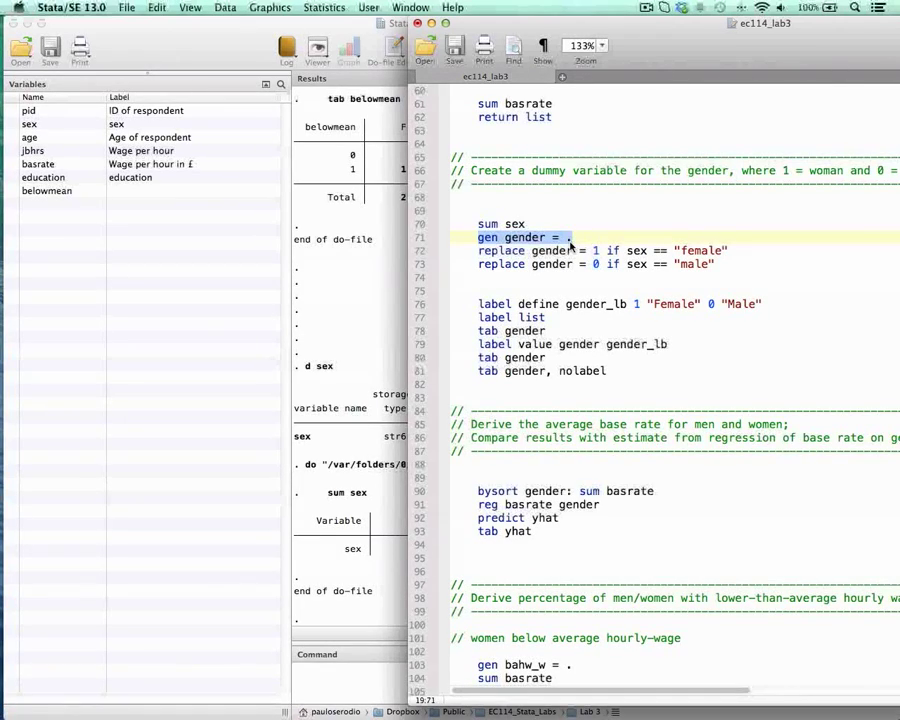
pyautogui.press('super+shift+d')
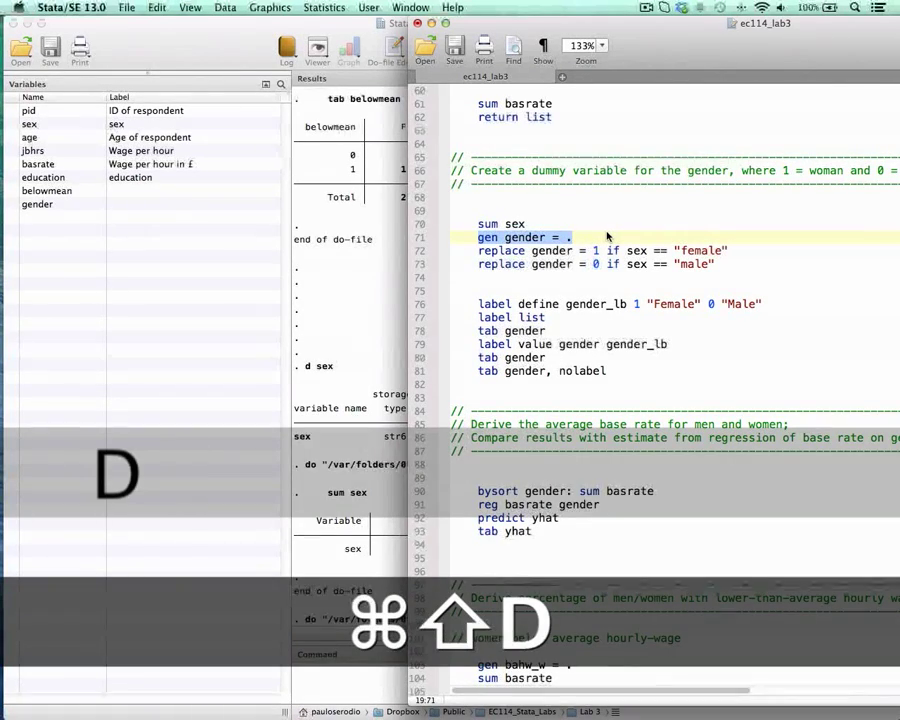
# Step: Review the double equals sign and quoted text condition, and run replace gender = 1 if sex == "female" from the do-file
pyautogui.moveTo(479, 251); pyautogui.dragTo(661, 253)
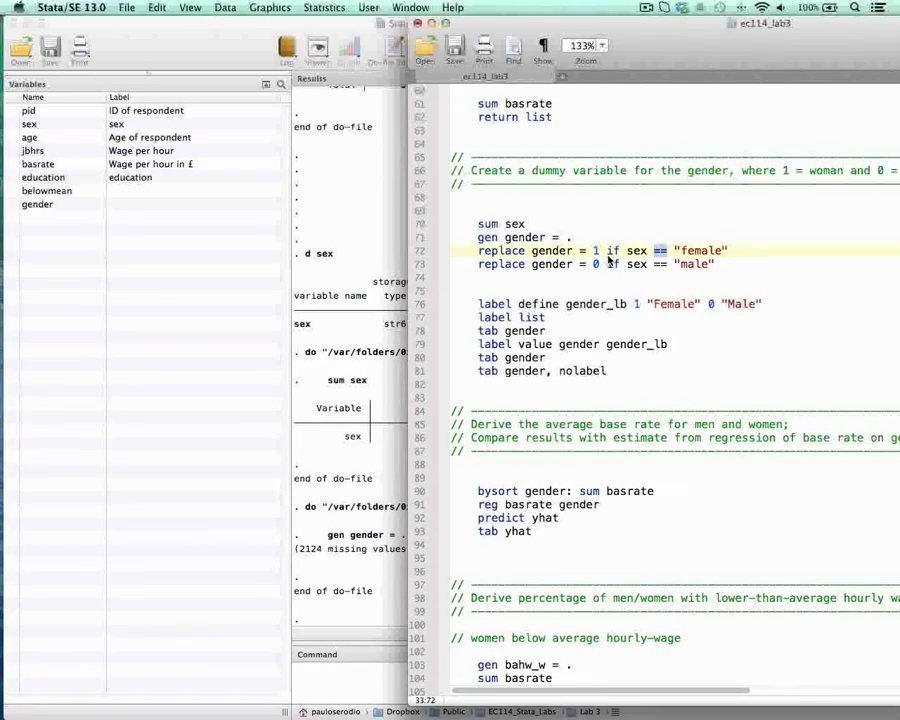
pyautogui.moveTo(710, 52); pyautogui.dragTo(635, 52)
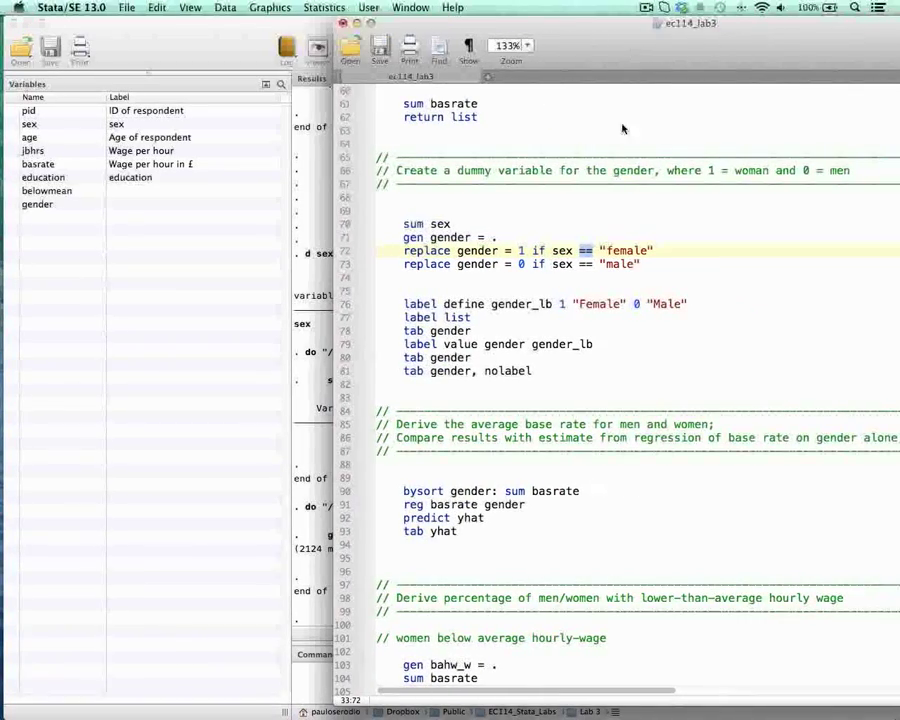
pyautogui.doubleClick(623, 253)
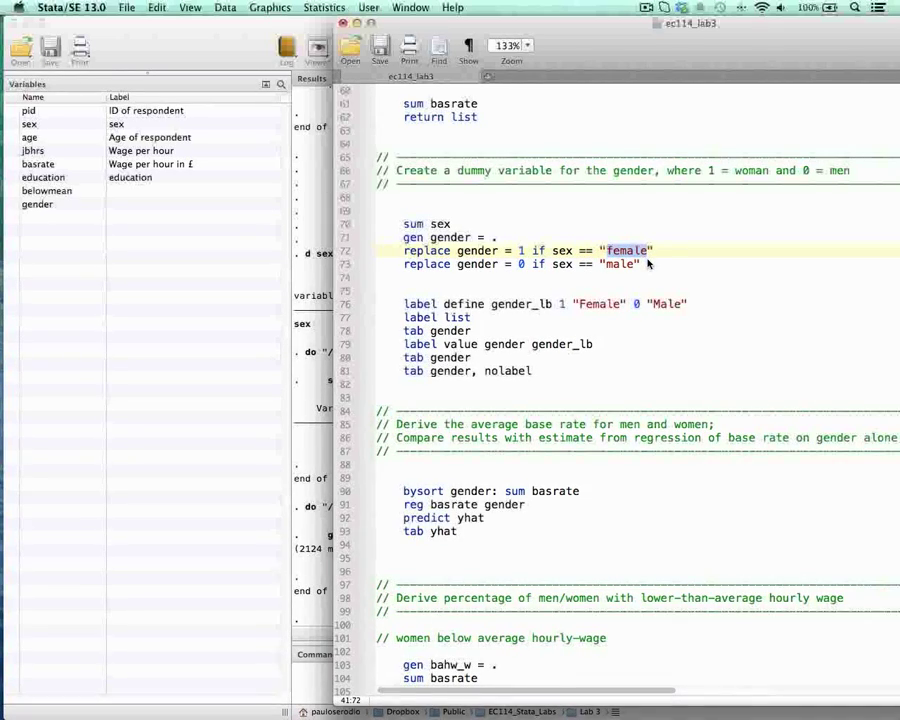
pyautogui.click(601, 253)
pyautogui.click(648, 252)
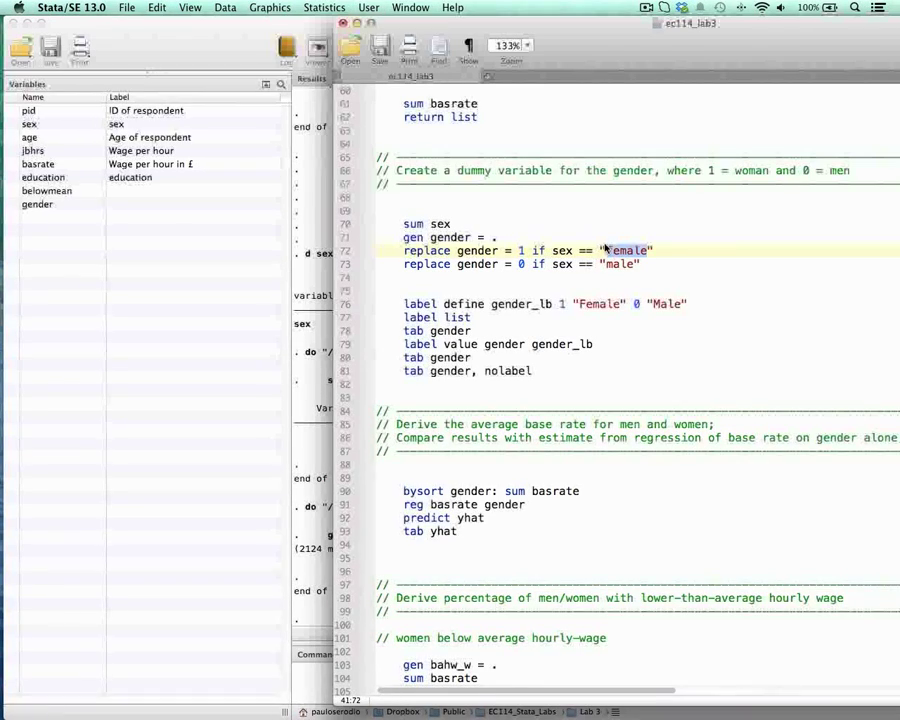
pyautogui.moveTo(655, 251); pyautogui.dragTo(399, 260)
pyautogui.press('super+shift+d')
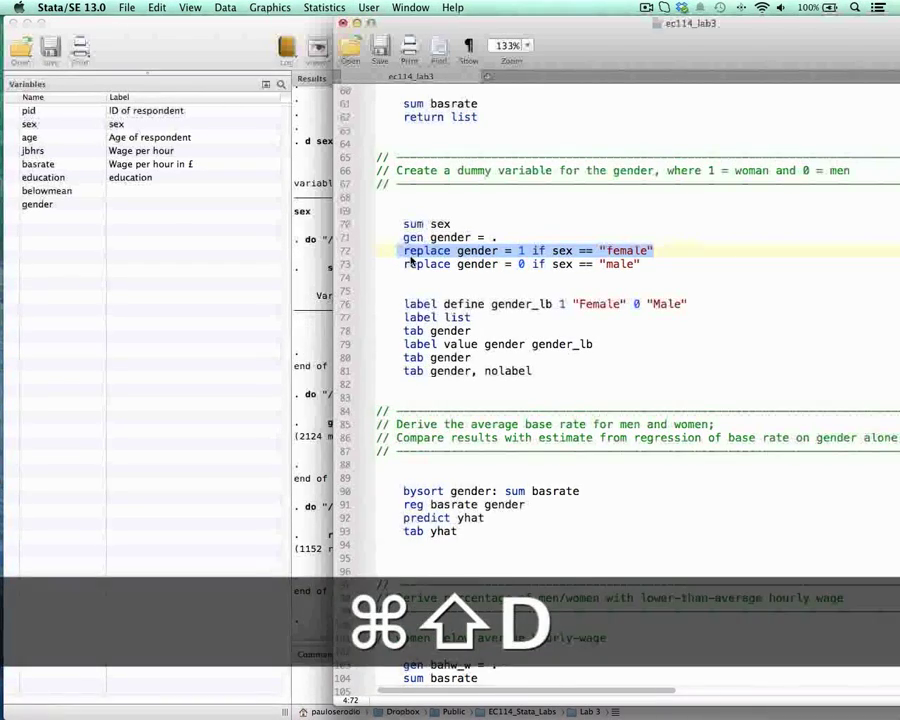
# Step: Run replace gender = 0 if sex == "male" from the do-file
pyautogui.moveTo(582, 25); pyautogui.dragTo(652, 26)
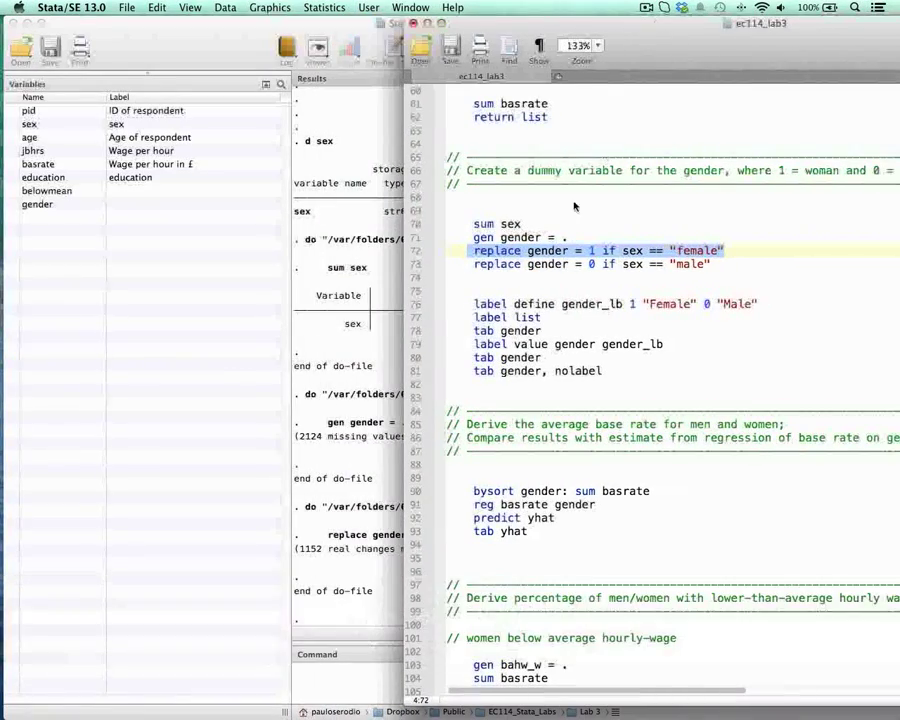
pyautogui.moveTo(476, 264); pyautogui.dragTo(714, 262)
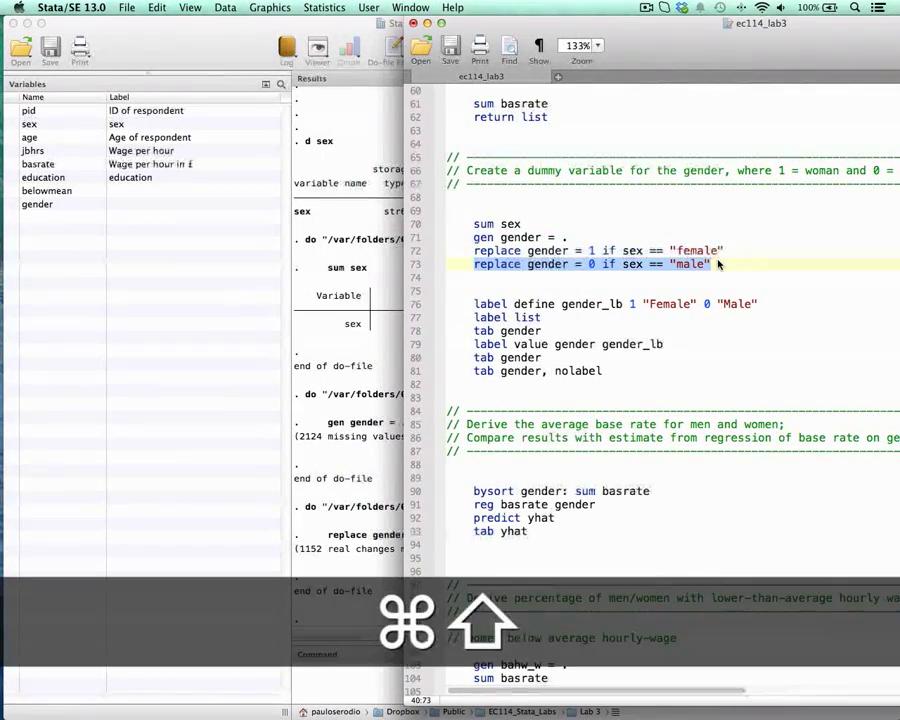
pyautogui.press('super+shift+d')
# Step: Add a tab gender line below the two gender replace commands, run it, and bring its frequency table into full view
pyautogui.click(715, 263)
pyautogui.press('Return')
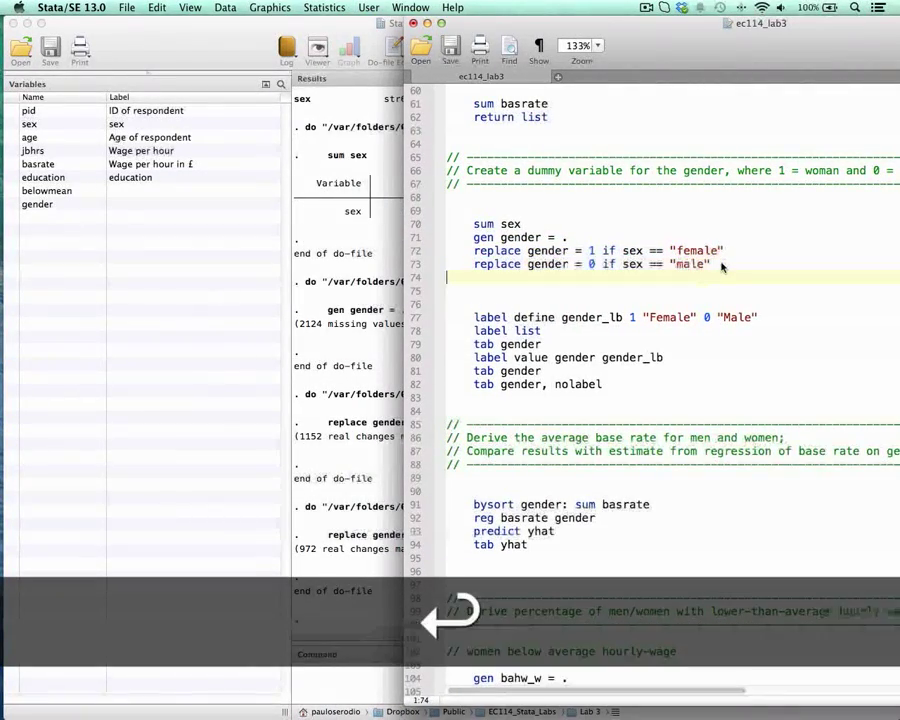
pyautogui.press('Tab')
pyautogui.write('tab gender')
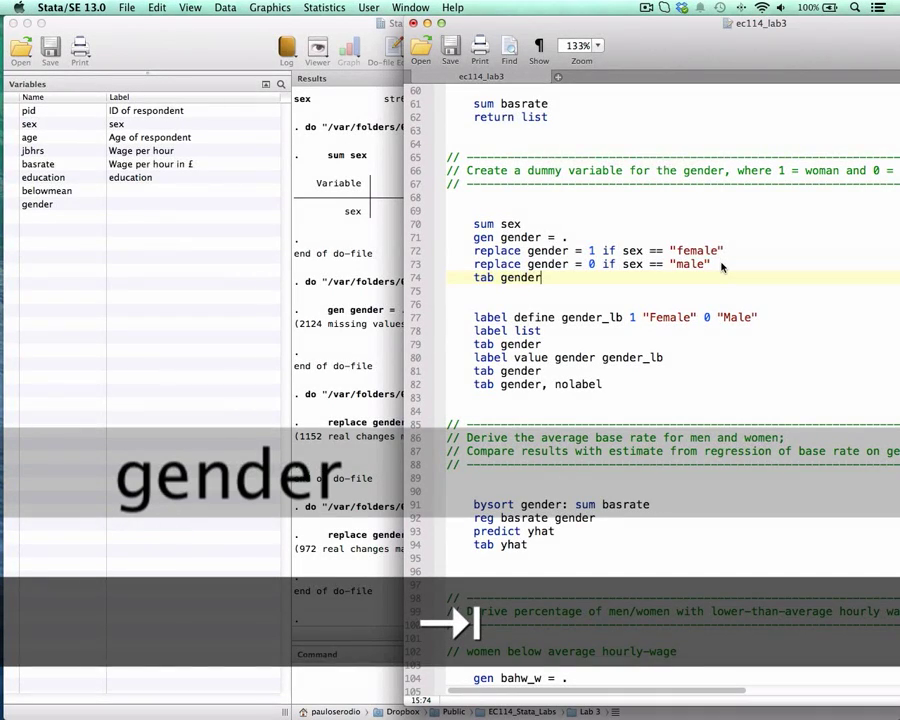
pyautogui.press('super+shift+Left')
pyautogui.press('super+shift+d')
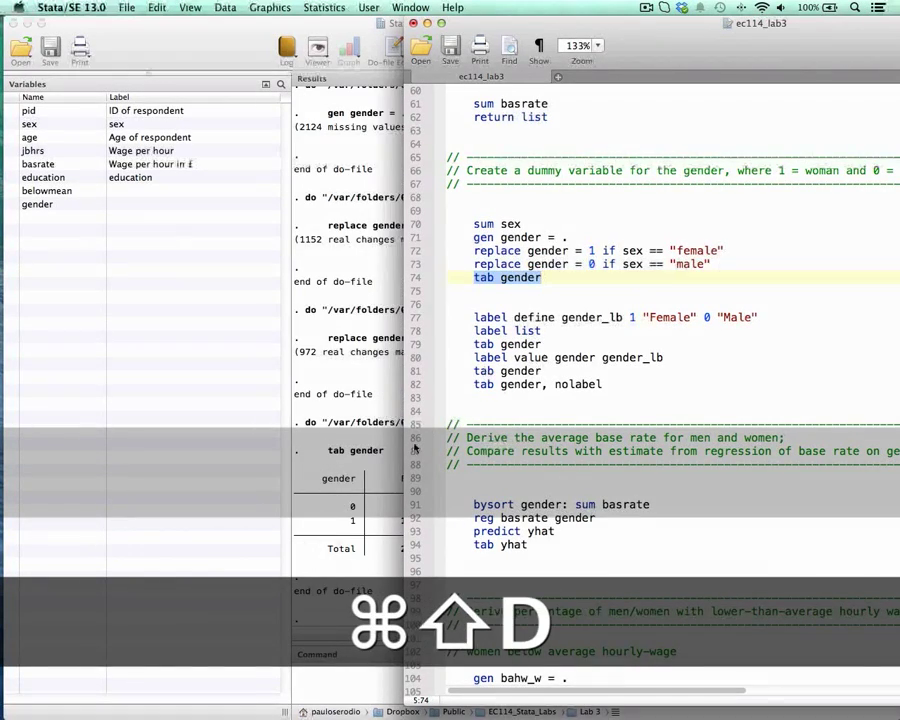
pyautogui.click(383, 507)
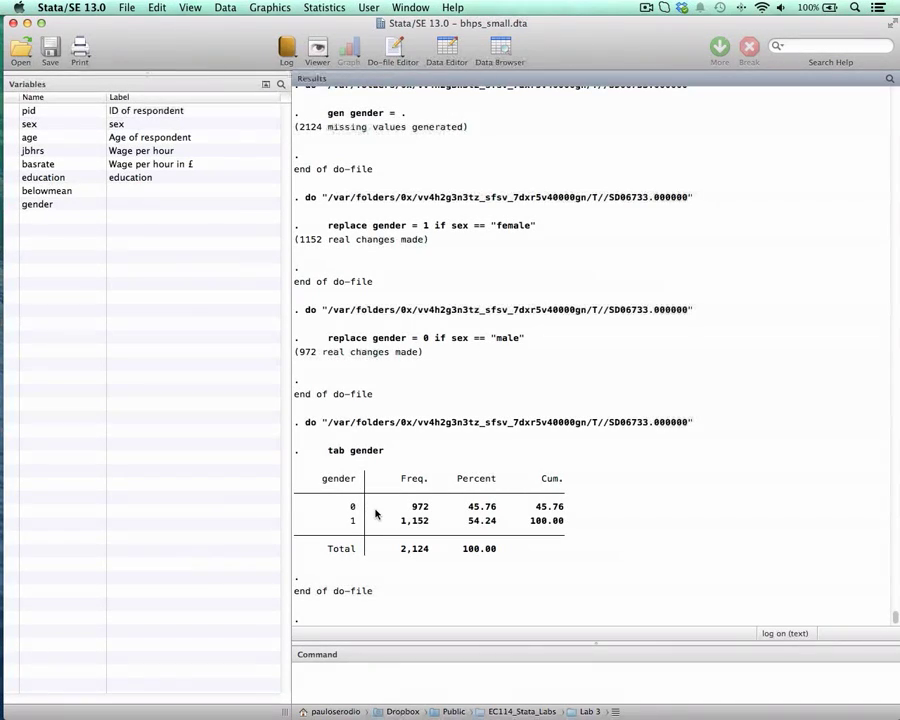
# Step: Return to the do-file and examine the label define line: the command, label name gender_lb, and the values paired with "Female" and "Male"
pyautogui.press('F3')
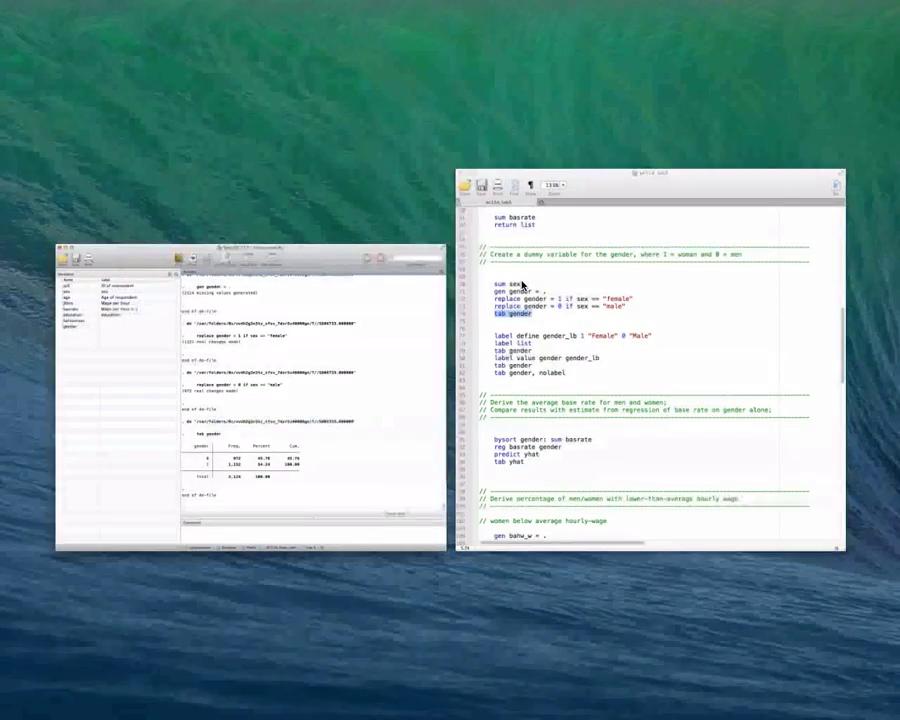
pyautogui.click(521, 285)
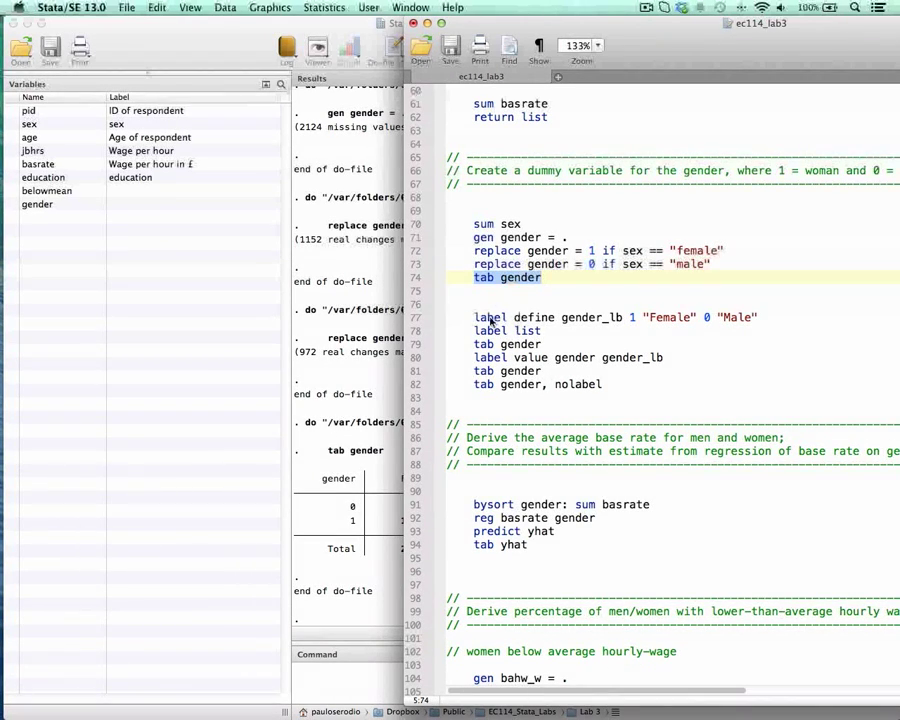
pyautogui.click(544, 277)
pyautogui.scroll(-1, 520, 310)
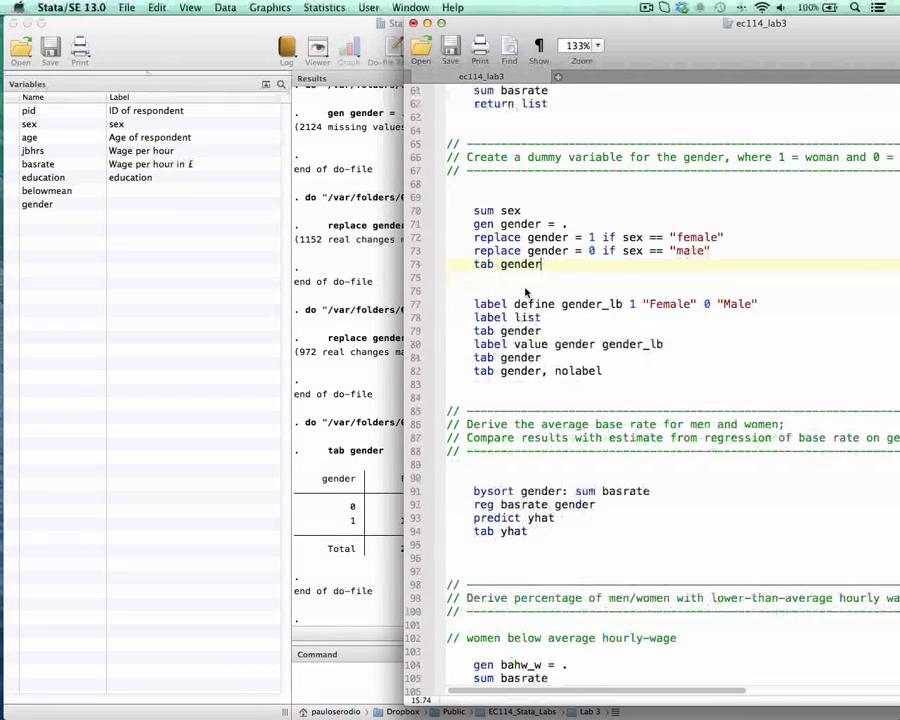
pyautogui.scroll(-1, 526, 292)
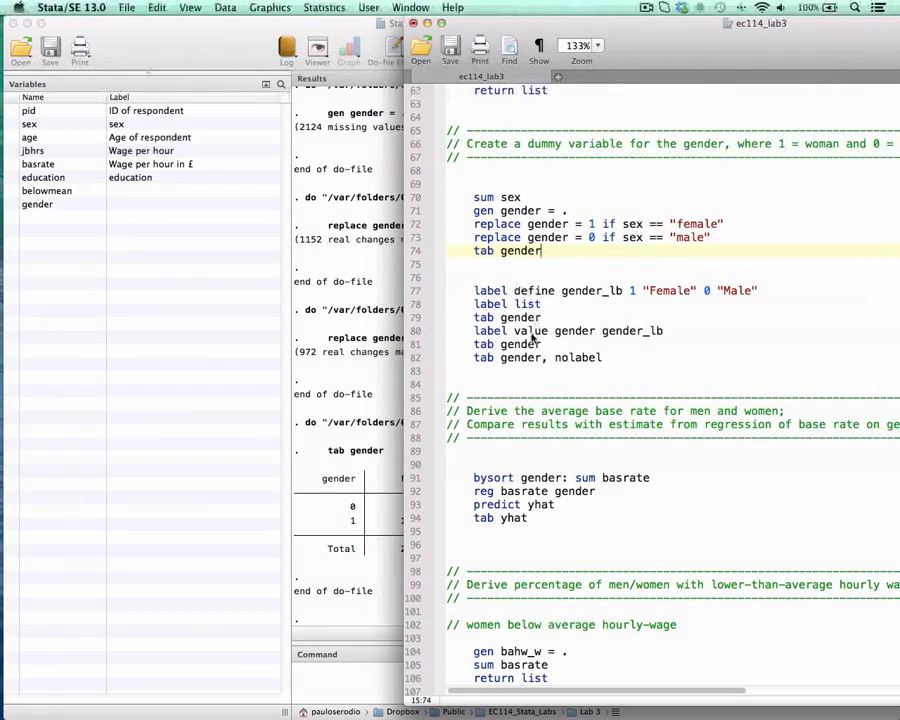
pyautogui.moveTo(476, 292); pyautogui.dragTo(568, 293)
pyautogui.doubleClick(542, 293)
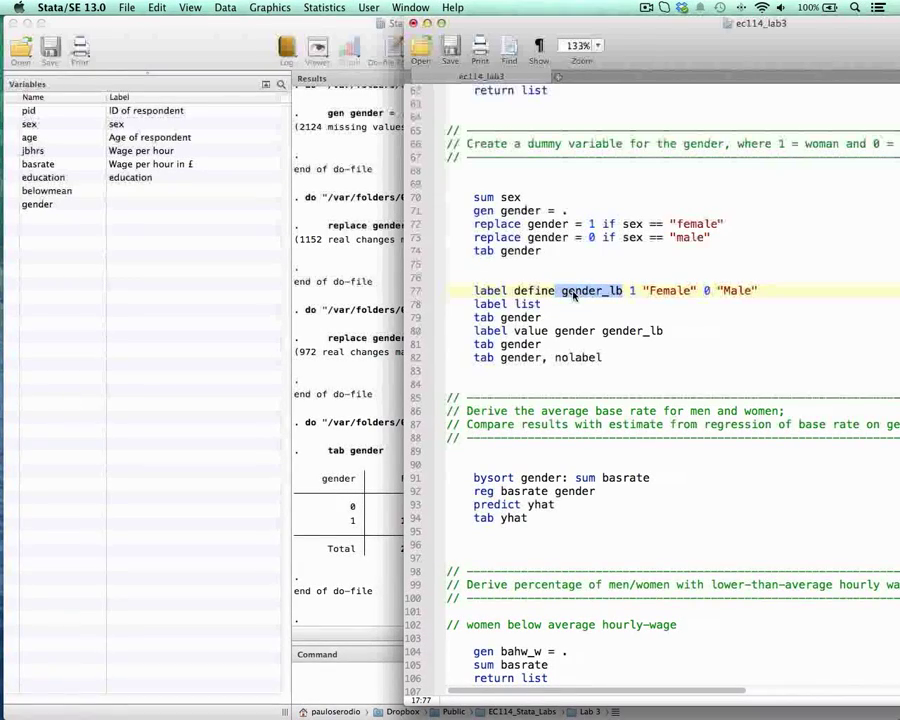
pyautogui.doubleClick(485, 291)
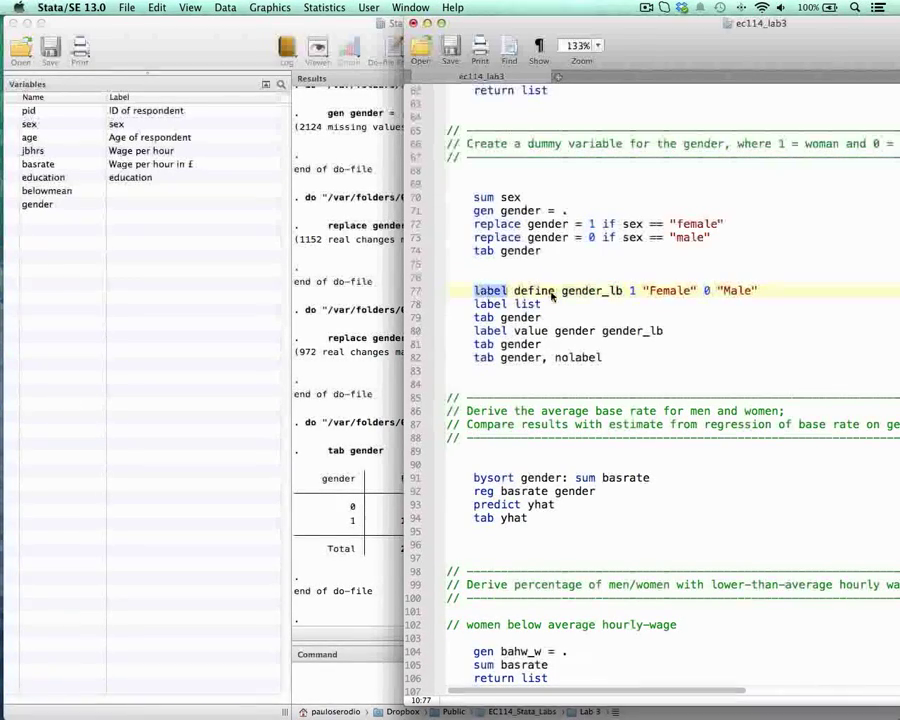
pyautogui.doubleClick(552, 292)
pyautogui.click(594, 289)
pyautogui.doubleClick(594, 290)
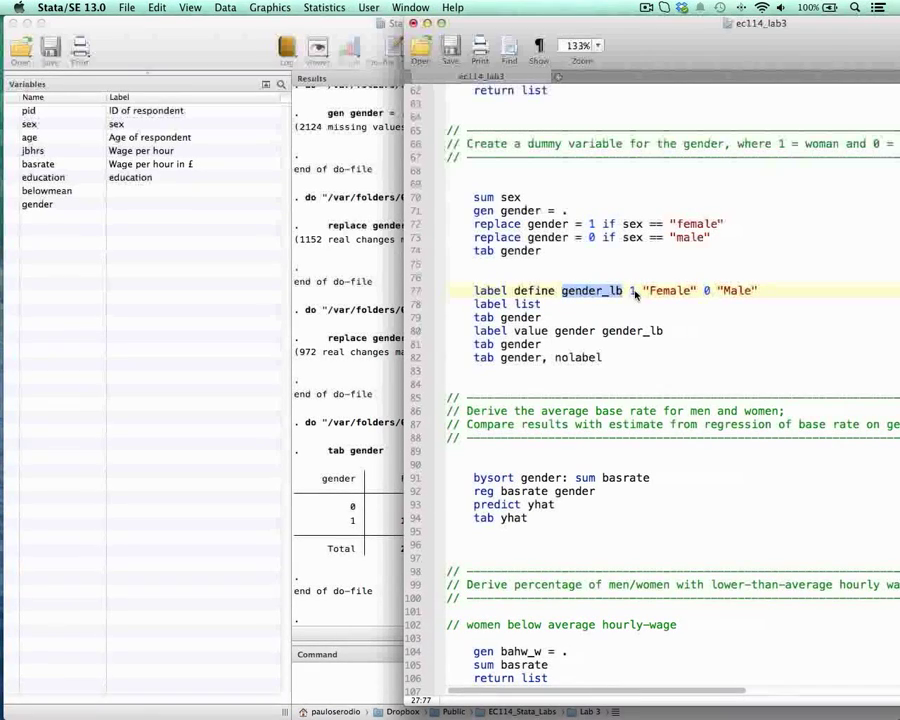
pyautogui.click(632, 292)
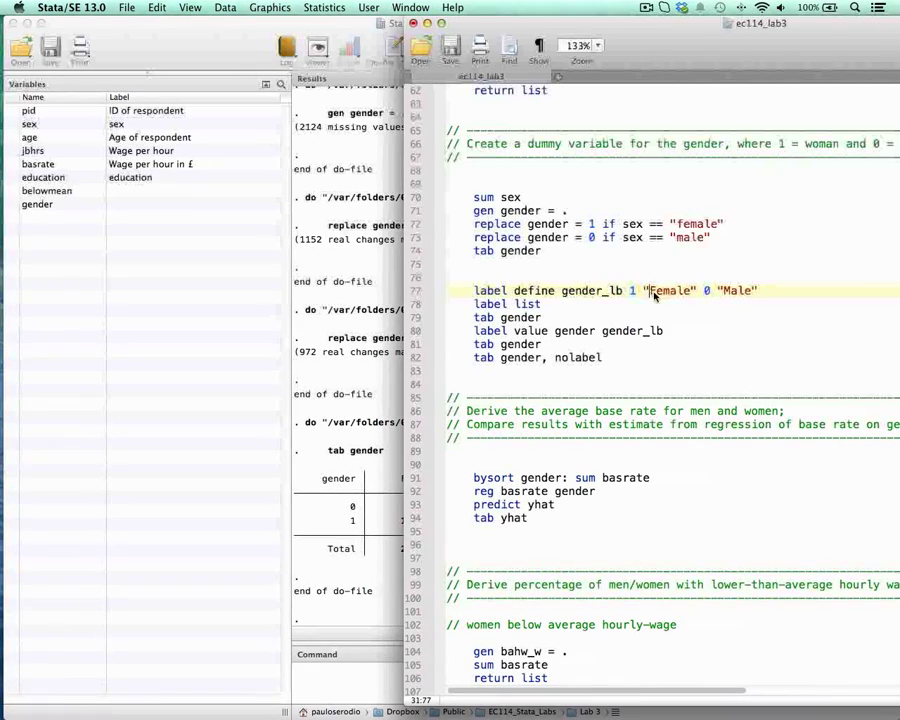
pyautogui.moveTo(653, 292); pyautogui.dragTo(692, 293)
pyautogui.doubleClick(706, 291)
# Step: Run label define gender_lb 1 "Female" 0 "Male" from the do-file, followed by label list
pyautogui.moveTo(742, 292); pyautogui.dragTo(487, 300)
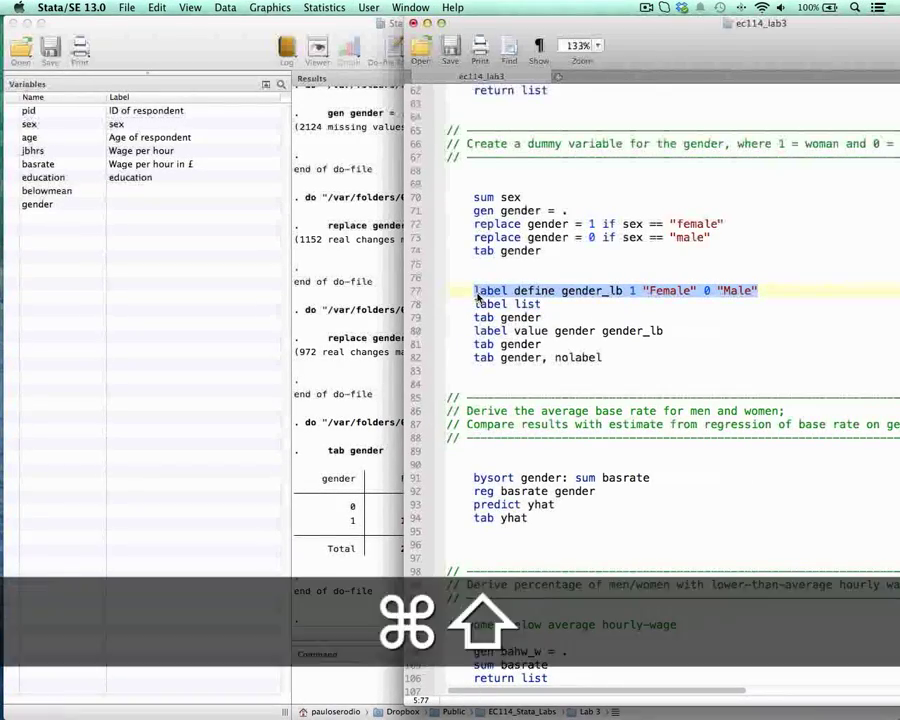
pyautogui.press('super+shift+d')
pyautogui.moveTo(476, 304); pyautogui.dragTo(549, 306)
pyautogui.press('super+shift+d')
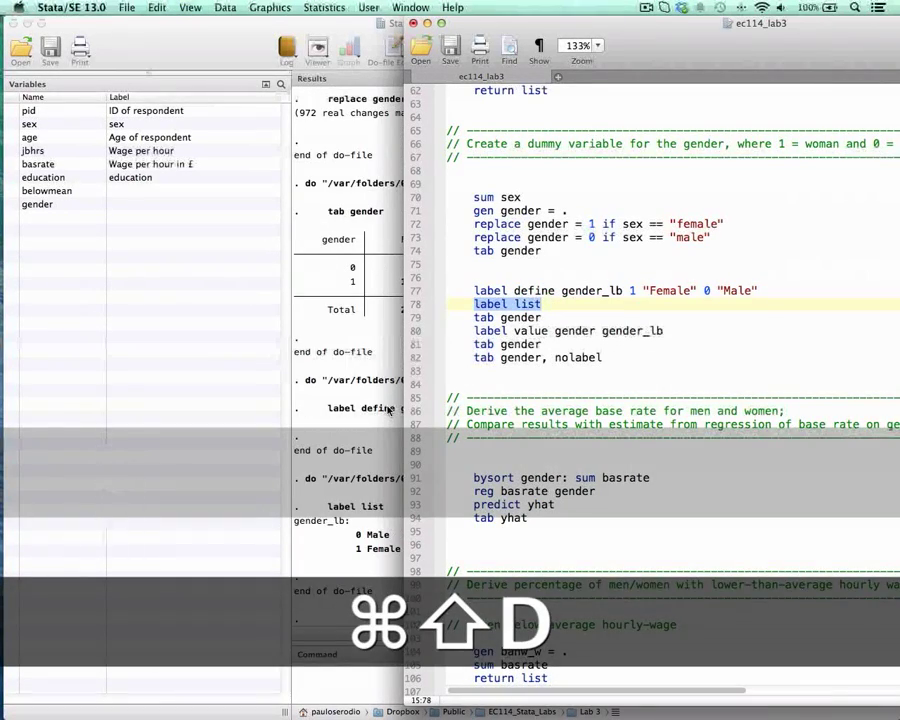
# Step: Bring the results into full view and check the label name and value-text pairs in the label list output
pyautogui.click(345, 503)
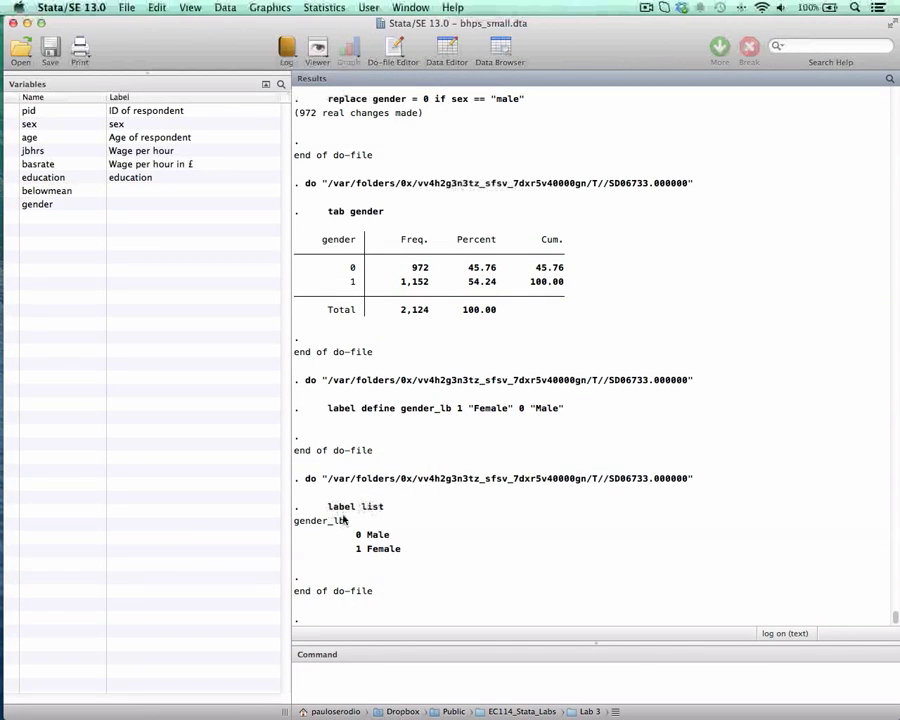
pyautogui.moveTo(295, 521); pyautogui.dragTo(343, 522)
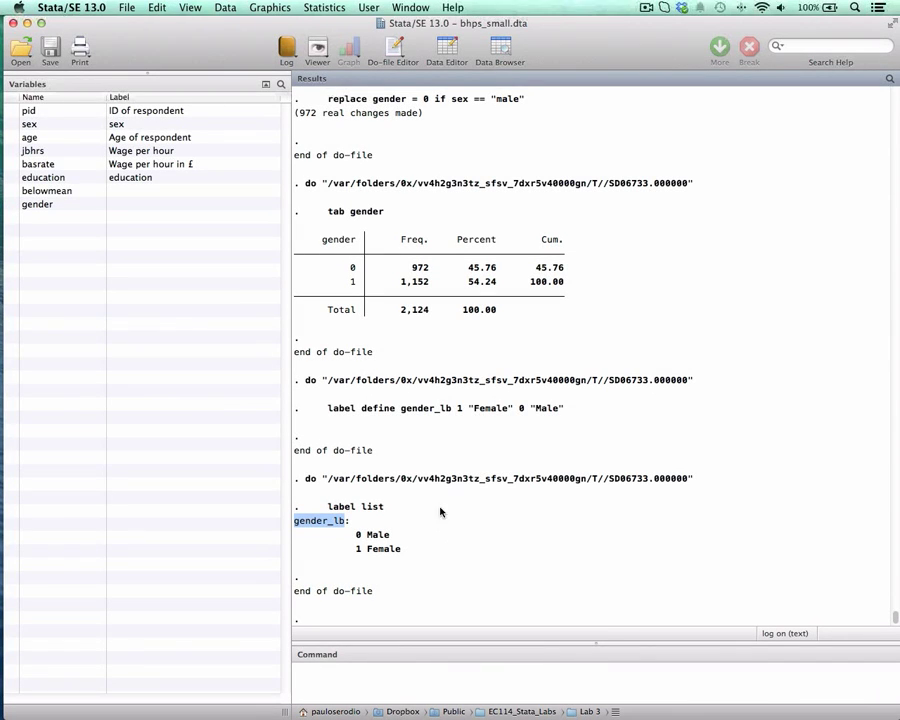
pyautogui.moveTo(358, 537); pyautogui.dragTo(401, 548)
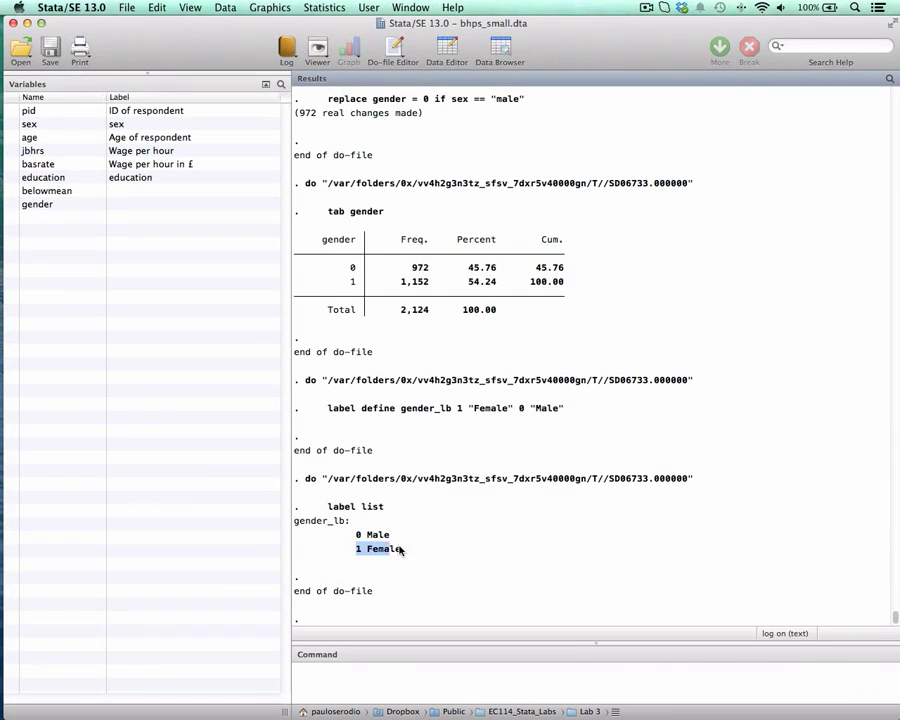
# Step: Return to the do-file and run the tab gender line located between label list and label value
pyautogui.hotkey('ctrl', 'Up')
pyautogui.click(560, 353)
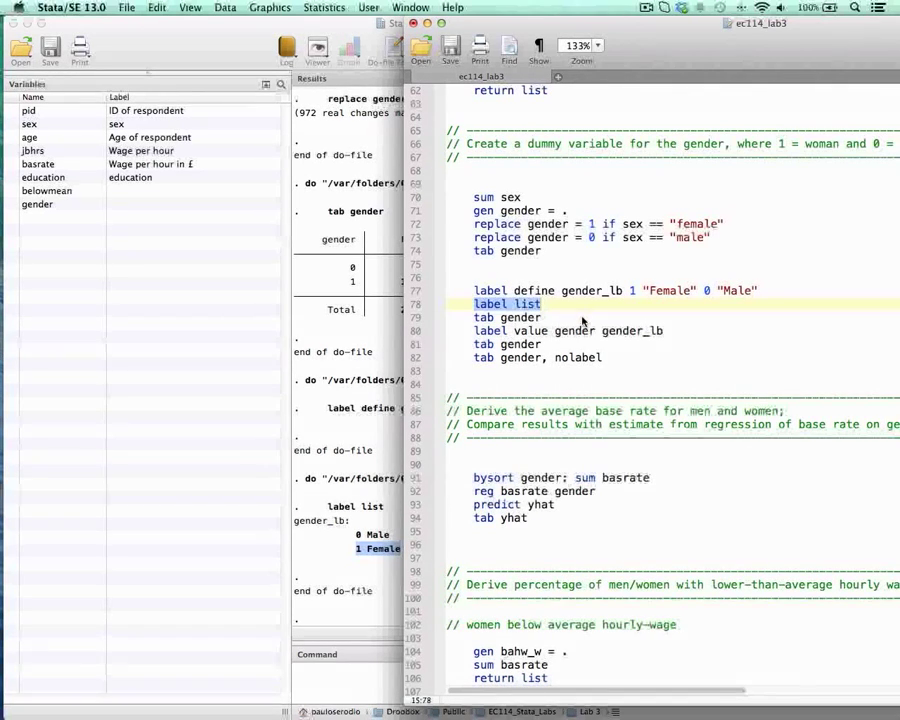
pyautogui.moveTo(476, 318); pyautogui.dragTo(546, 317)
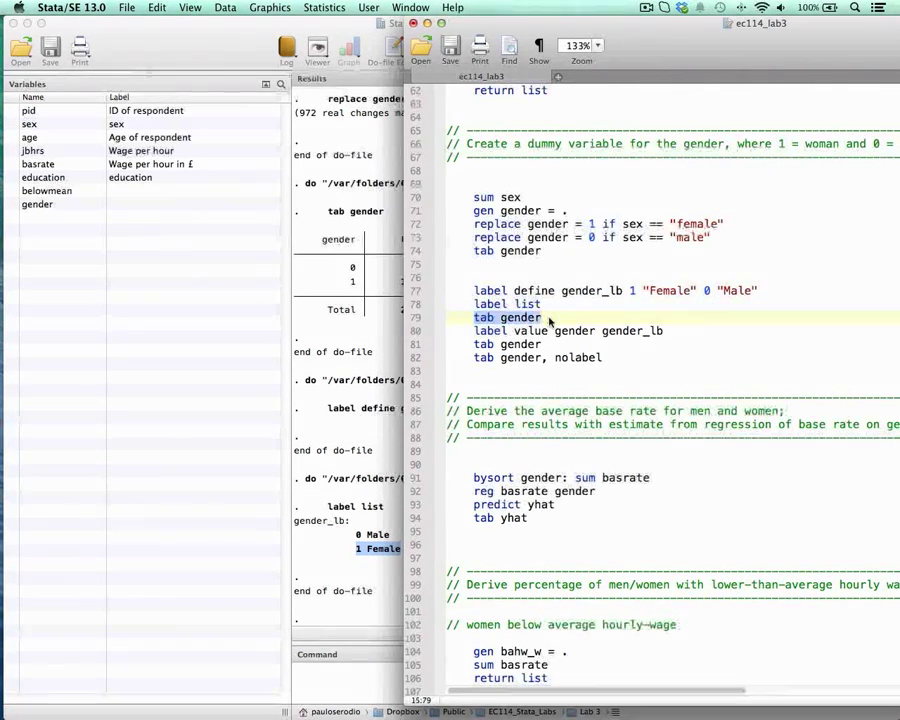
pyautogui.press('super+shift+d')
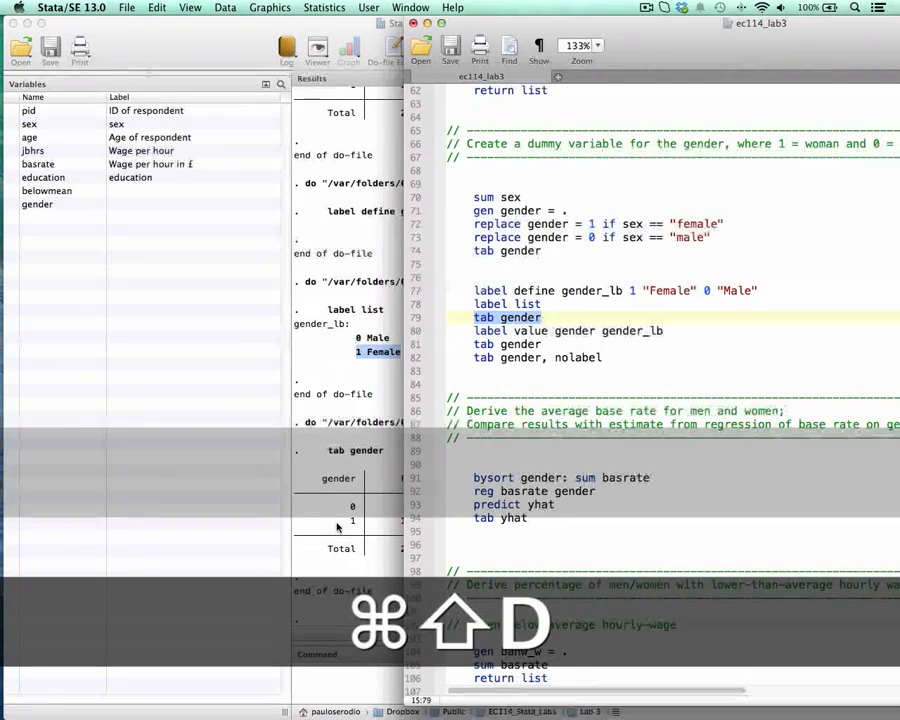
# Step: Attach the value labels to the gender variable by running label value gender gender_lb from the do-file
pyautogui.moveTo(476, 331); pyautogui.dragTo(663, 331)
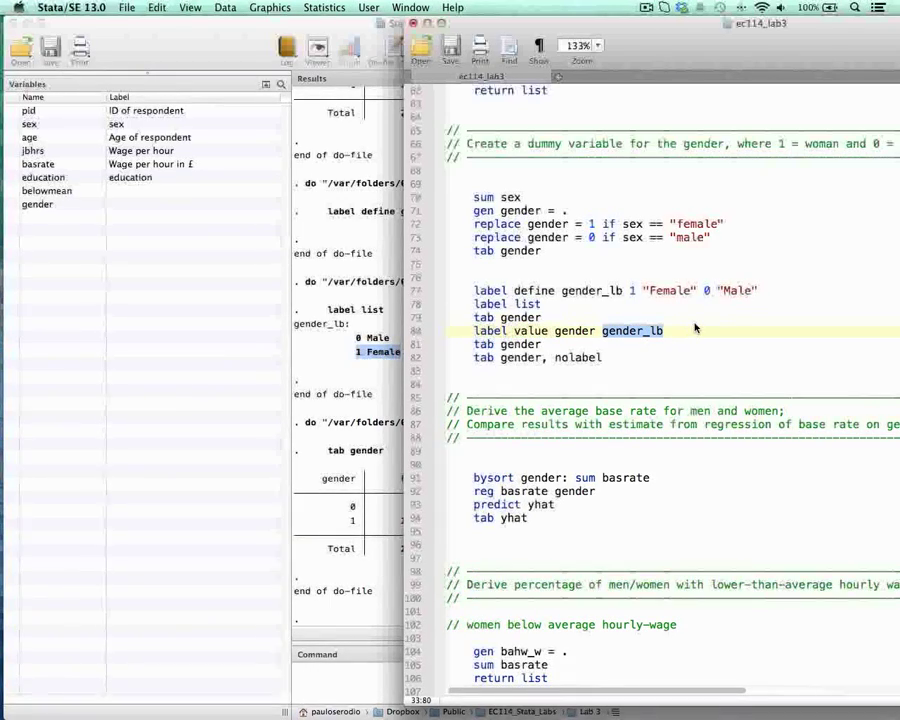
pyautogui.press('Right')
pyautogui.press('super+shift+Left')
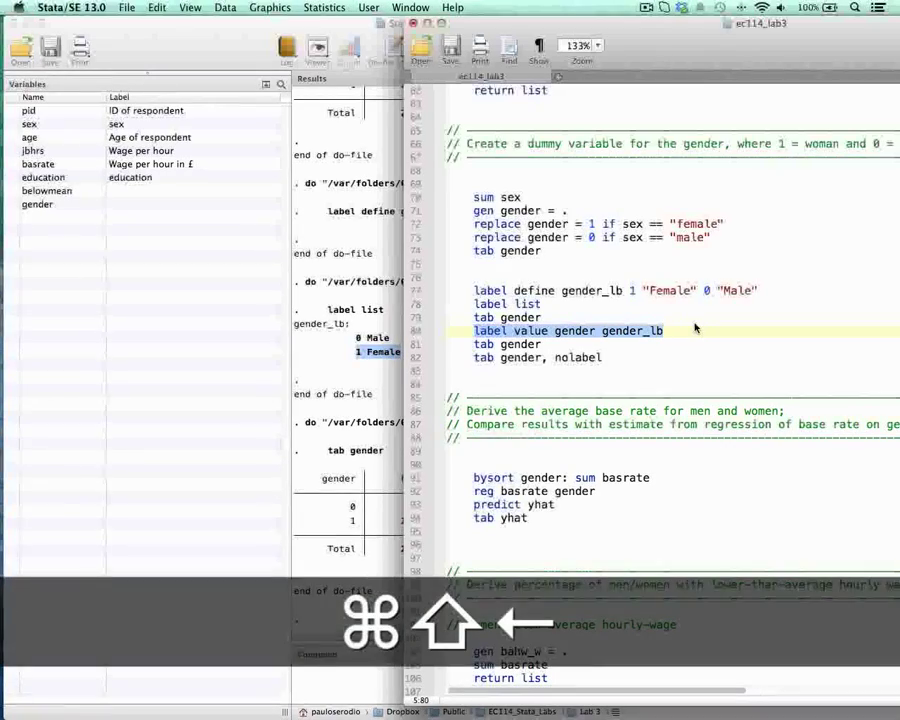
pyautogui.press('super+shift+d')
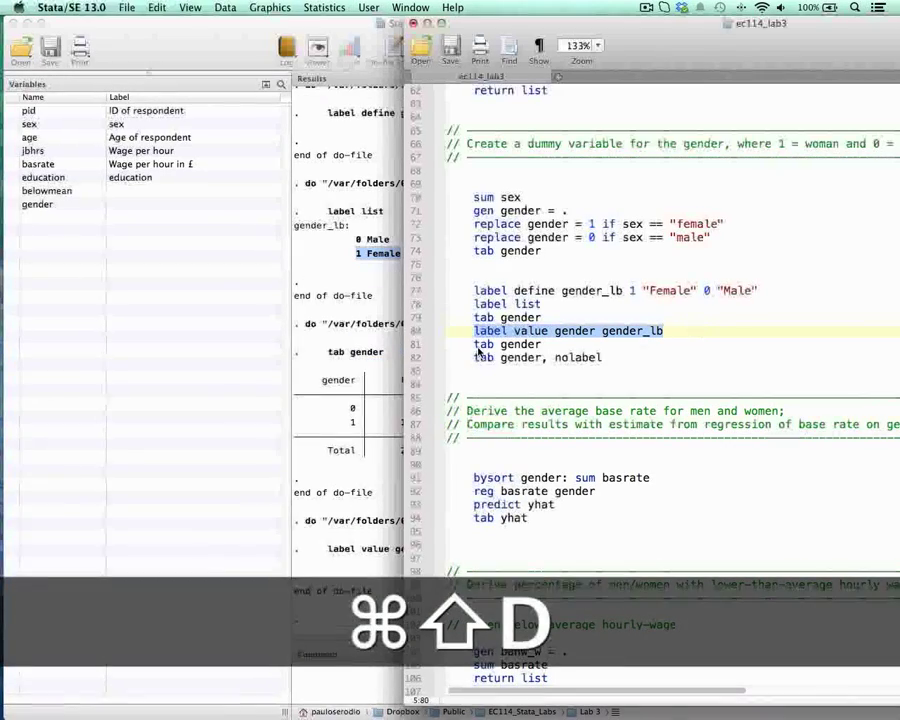
# Step: Run the tab gender line below the label value command and check the category names in its frequency table
pyautogui.moveTo(477, 344); pyautogui.dragTo(543, 345)
pyautogui.press('super+shift+d')
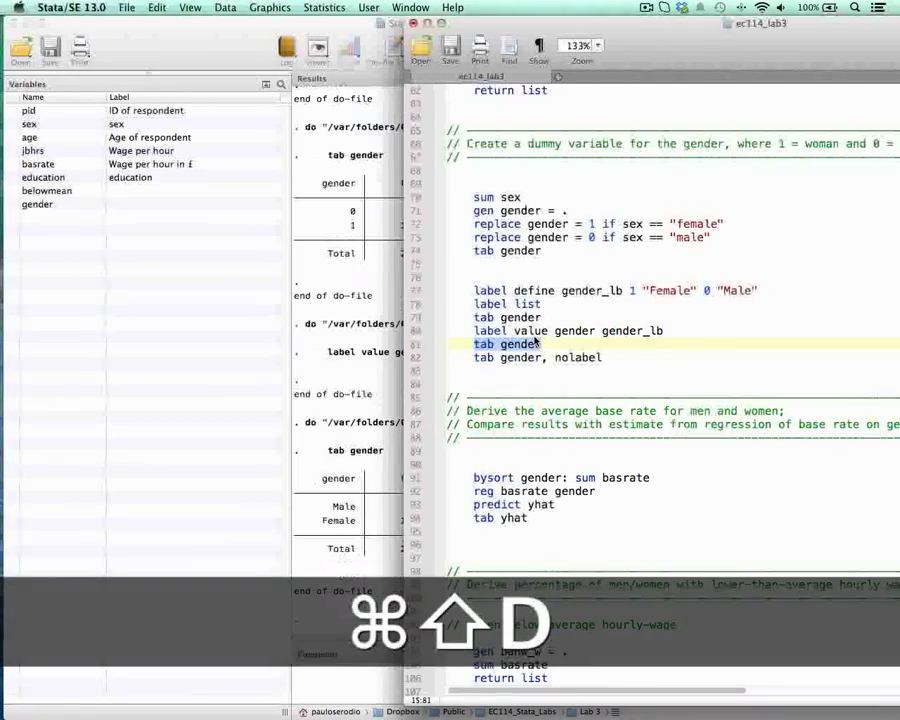
pyautogui.click(337, 516)
pyautogui.doubleClick(345, 507)
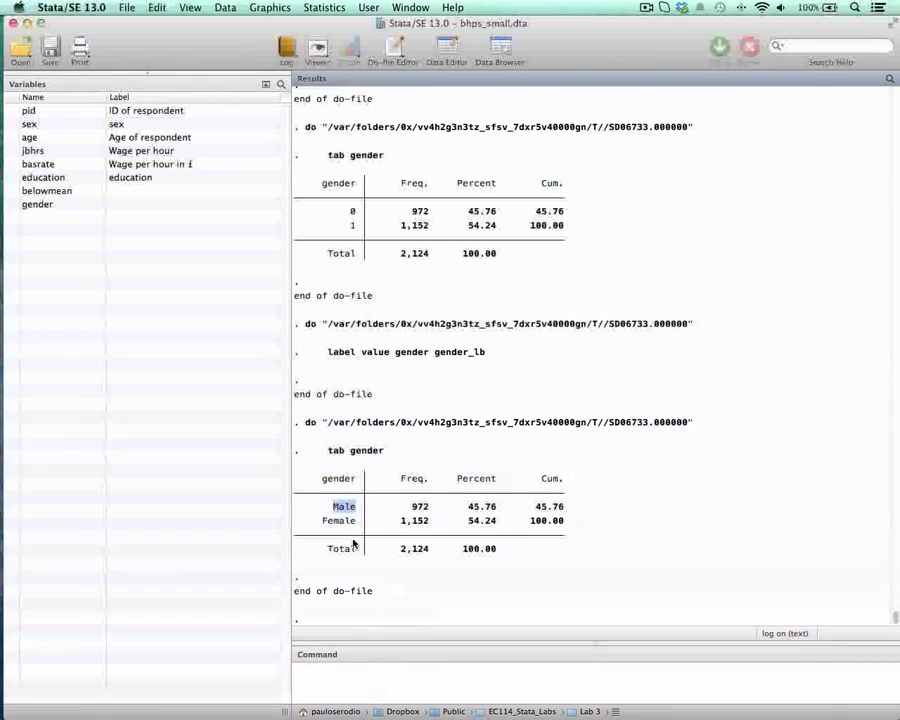
pyautogui.doubleClick(349, 522)
pyautogui.moveTo(350, 525); pyautogui.dragTo(356, 525)
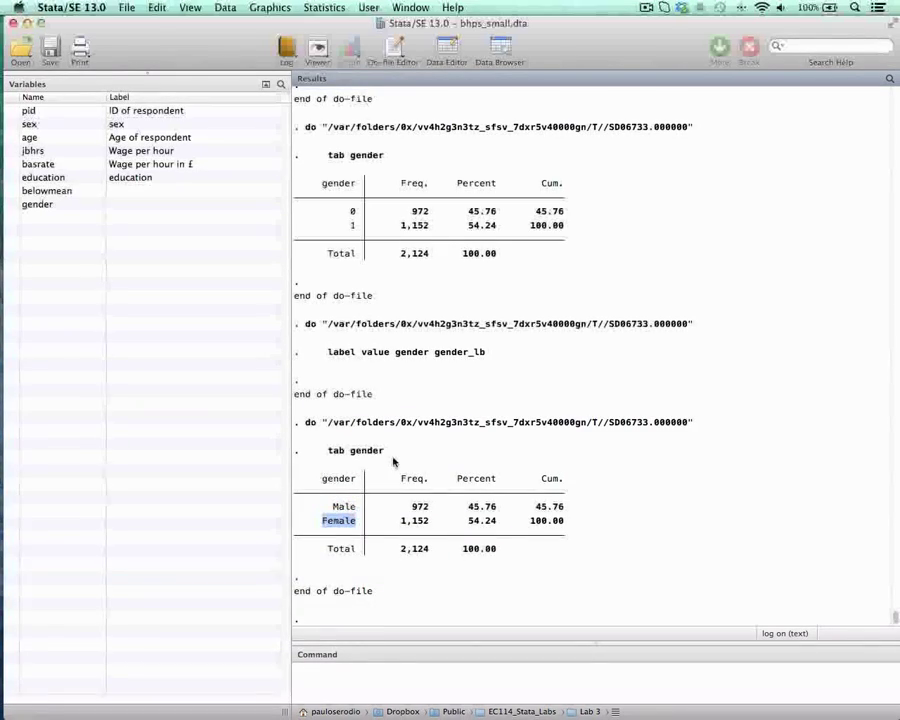
# Step: Return to the do-file and run tab gender, nolabel to tabulate the underlying numeric codes
pyautogui.hotkey('ctrl', 'Down')
pyautogui.click(536, 346)
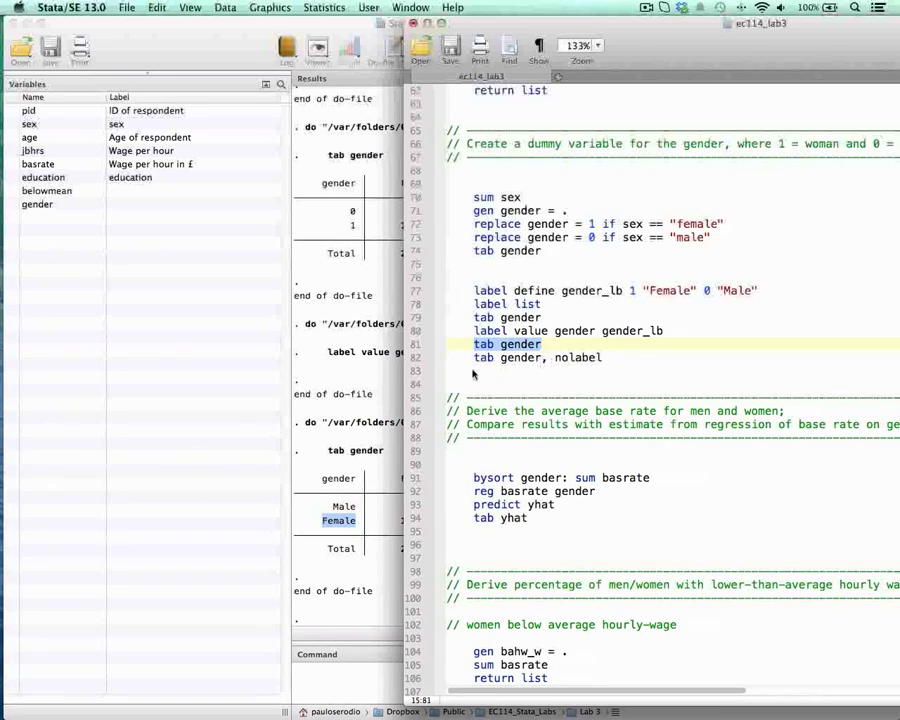
pyautogui.moveTo(476, 358); pyautogui.dragTo(603, 362)
pyautogui.click(603, 361)
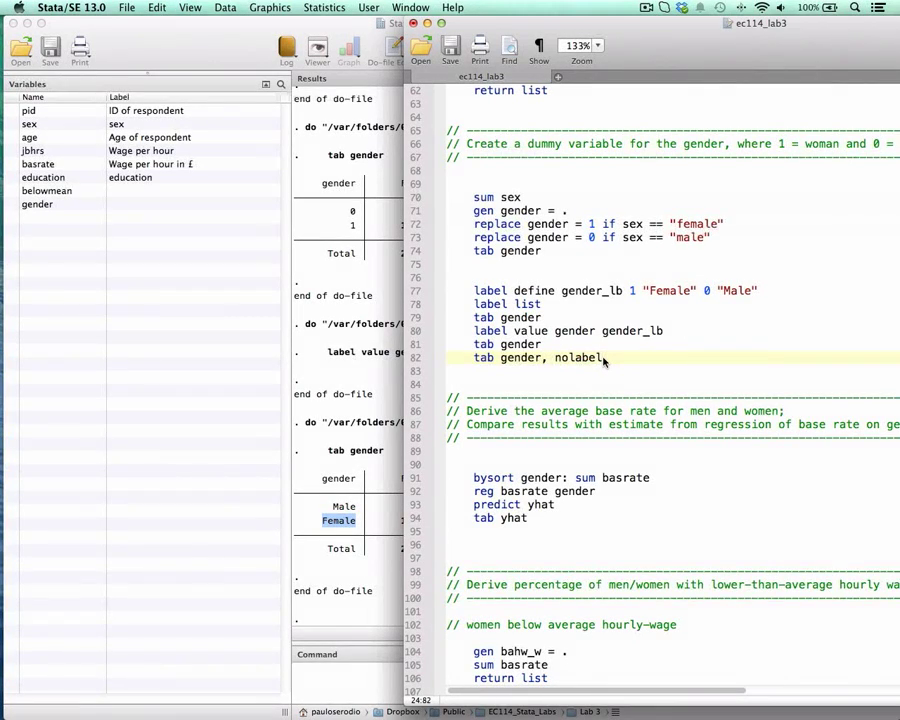
pyautogui.press('super+shift+Left')
pyautogui.press('super+shift+d')
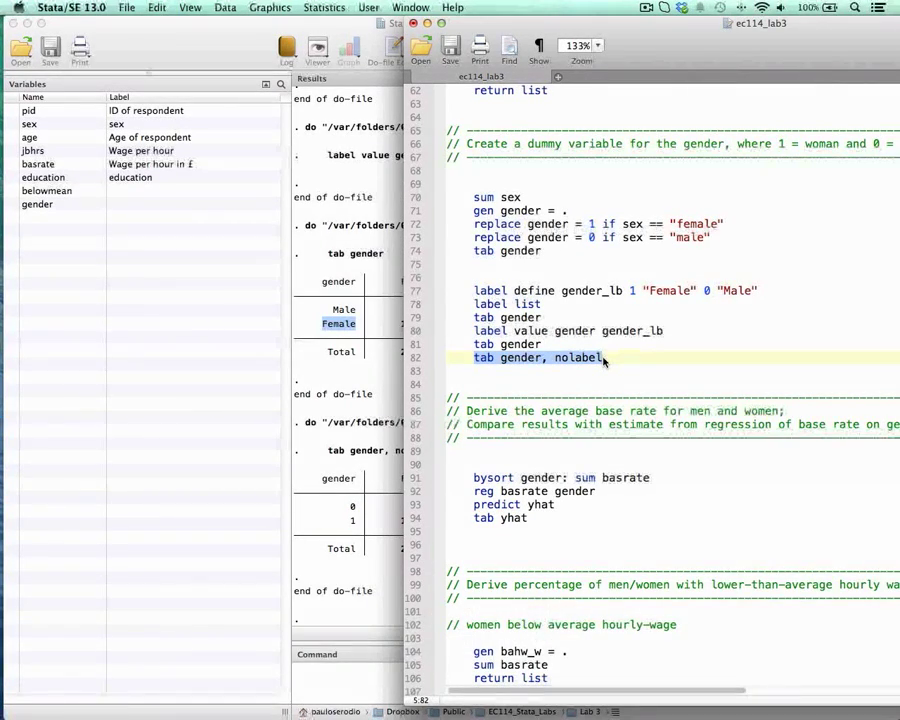
# Step: Go to the average base rate section and examine the parts of its first command, bysort gender: sum basrate, beside the results
pyautogui.scroll(-5, 605, 362)
pyautogui.moveTo(671, 33); pyautogui.dragTo(572, 33)
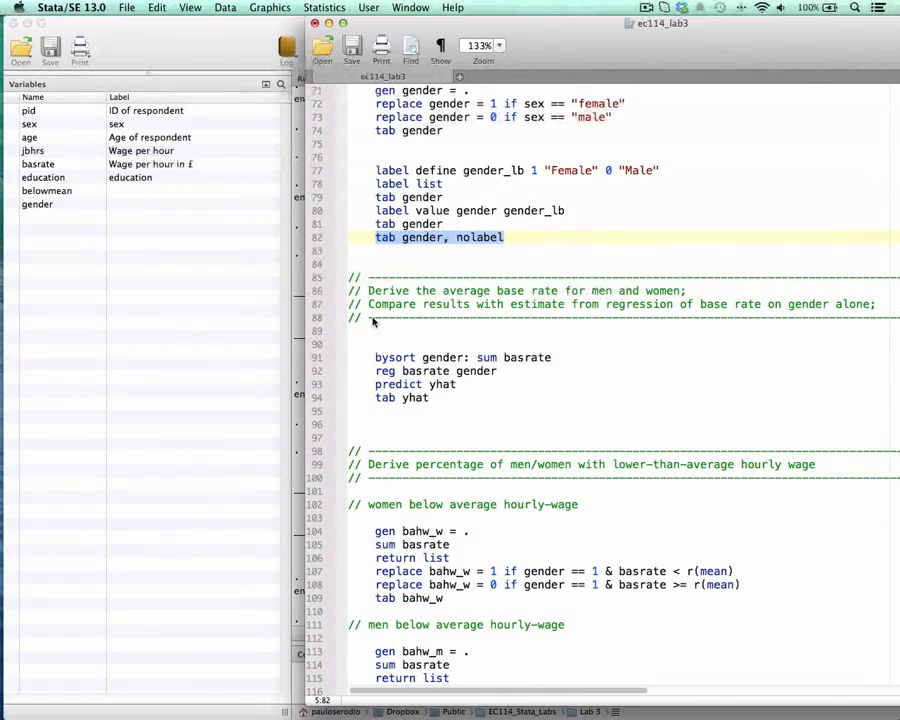
pyautogui.scroll(-2, 542, 326)
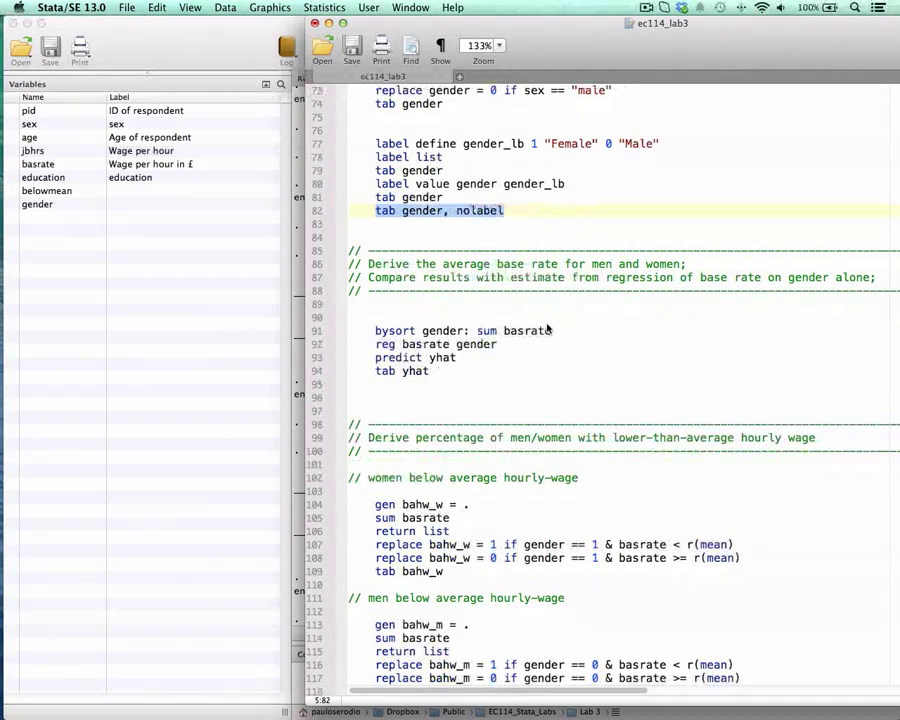
pyautogui.moveTo(590, 65); pyautogui.dragTo(607, 48)
pyautogui.doubleClick(462, 334)
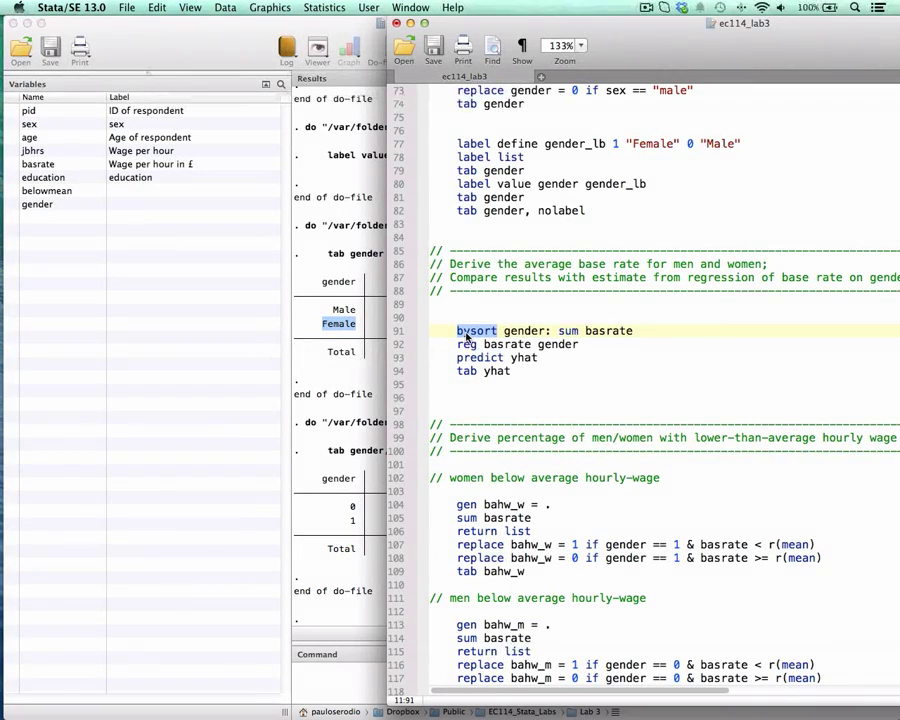
pyautogui.click(523, 333)
pyautogui.doubleClick(526, 332)
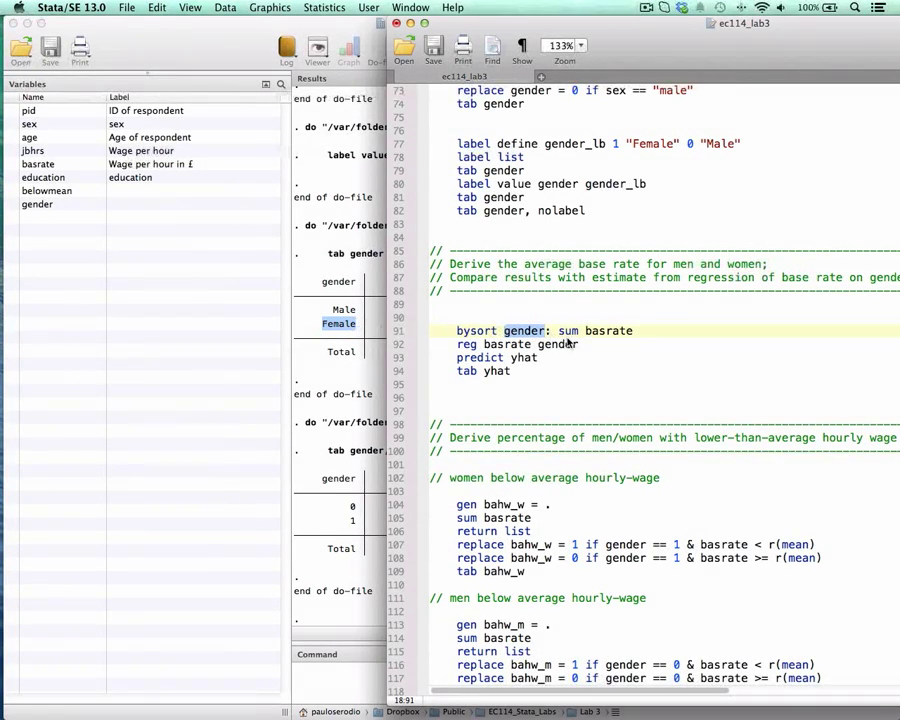
pyautogui.moveTo(558, 333); pyautogui.dragTo(600, 333)
pyautogui.click(611, 333)
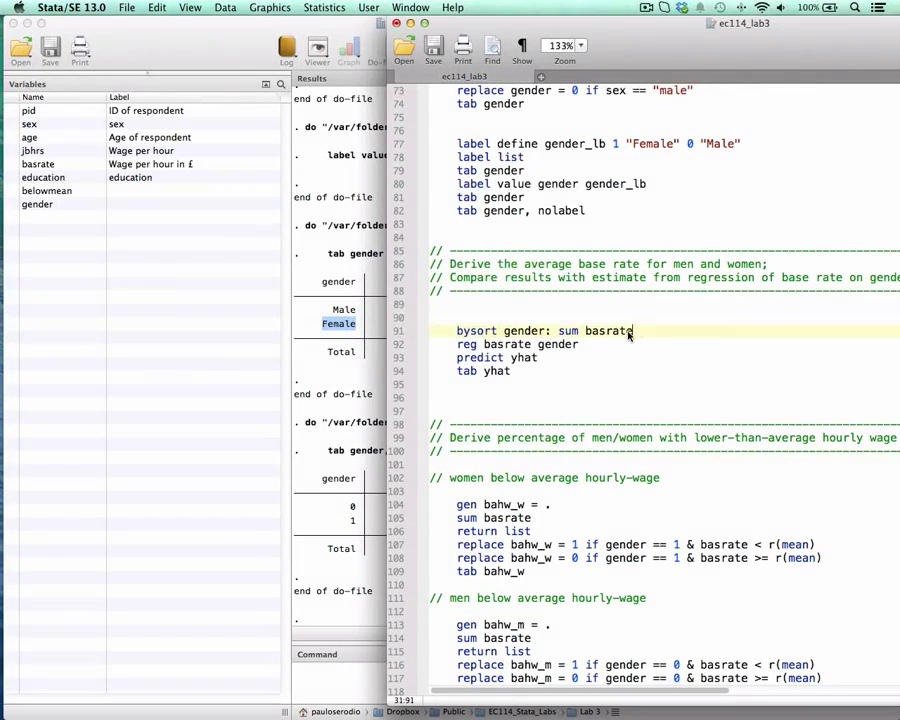
# Step: Run bysort gender: sum basrate from the do-file and compare the male and female mean base rates in the results
pyautogui.moveTo(632, 333); pyautogui.dragTo(458, 336)
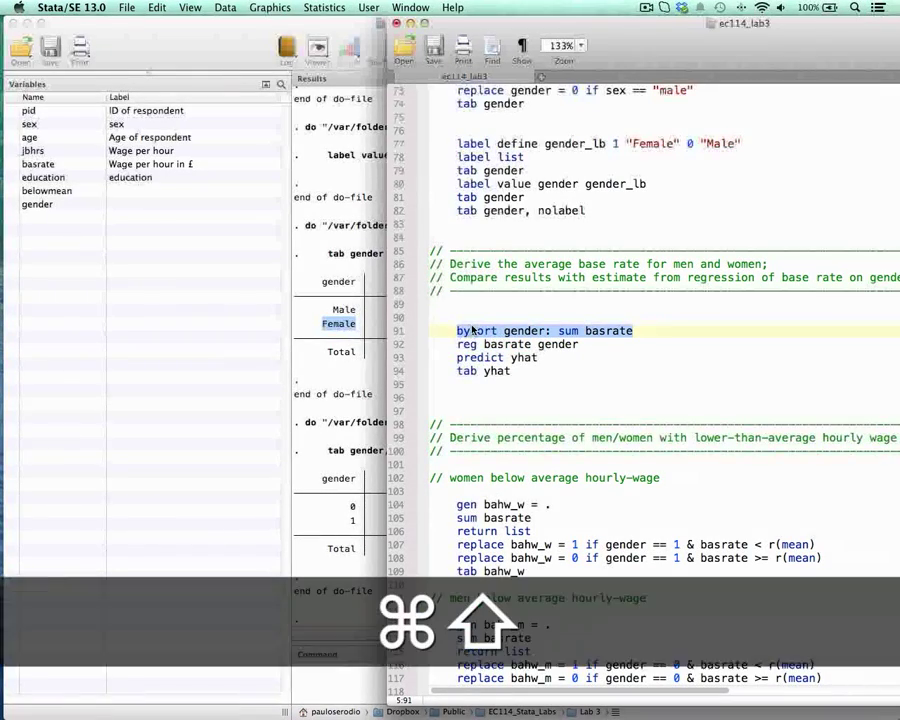
pyautogui.press('super+shift+d')
pyautogui.click(300, 385)
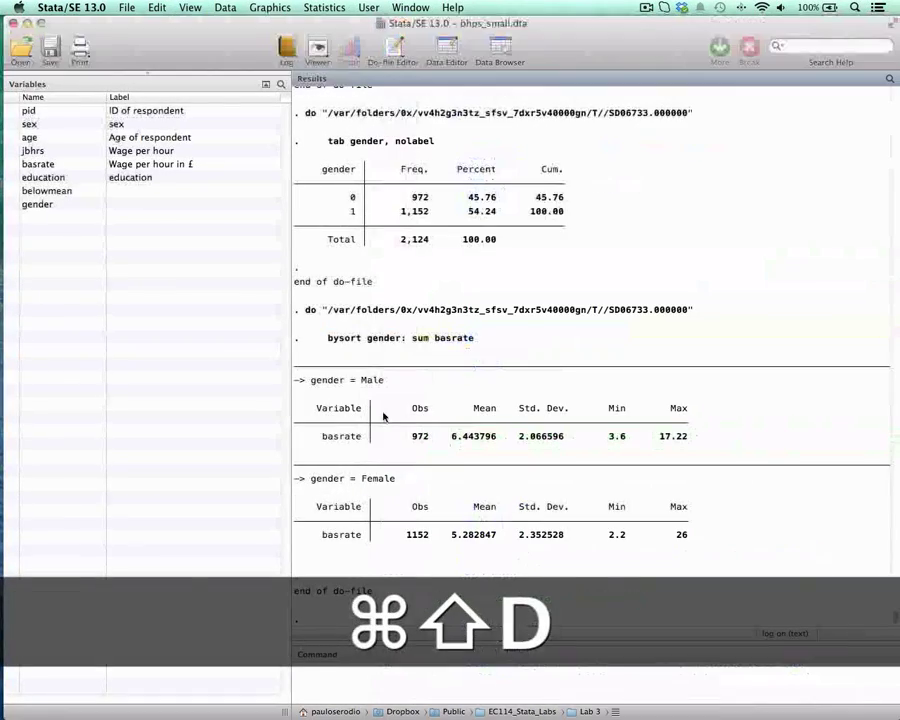
pyautogui.moveTo(310, 381); pyautogui.dragTo(399, 389)
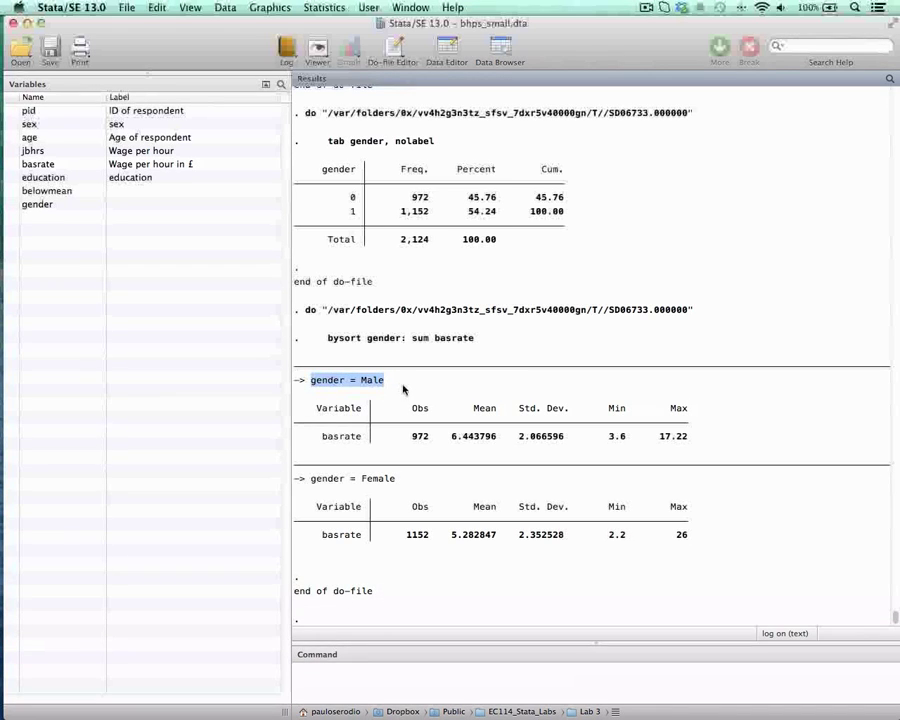
pyautogui.moveTo(452, 437); pyautogui.dragTo(497, 440)
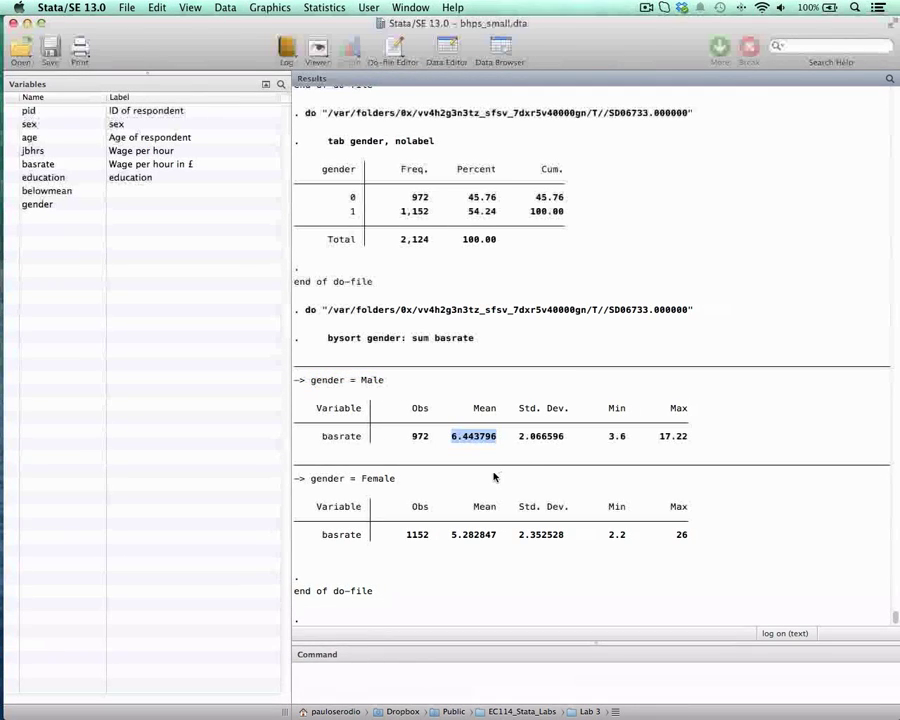
pyautogui.moveTo(311, 480); pyautogui.dragTo(396, 479)
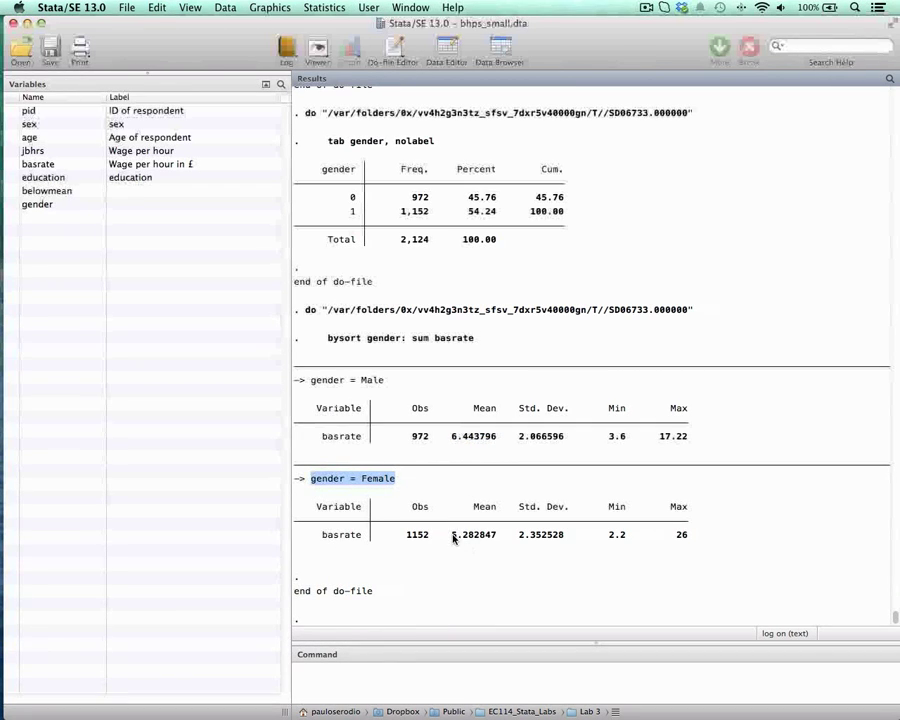
pyautogui.moveTo(453, 538); pyautogui.dragTo(495, 539)
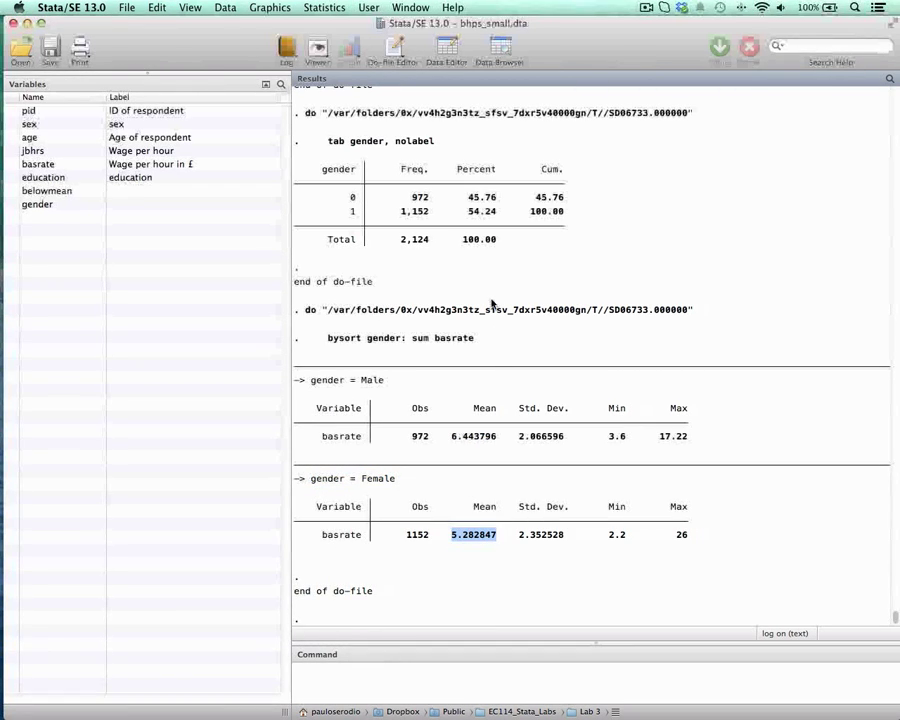
# Step: Return to the do-file and run reg basrate gender, keeping the regression output visible beside the editor
pyautogui.hotkey('ctrl', 'Up')
pyautogui.click(609, 298)
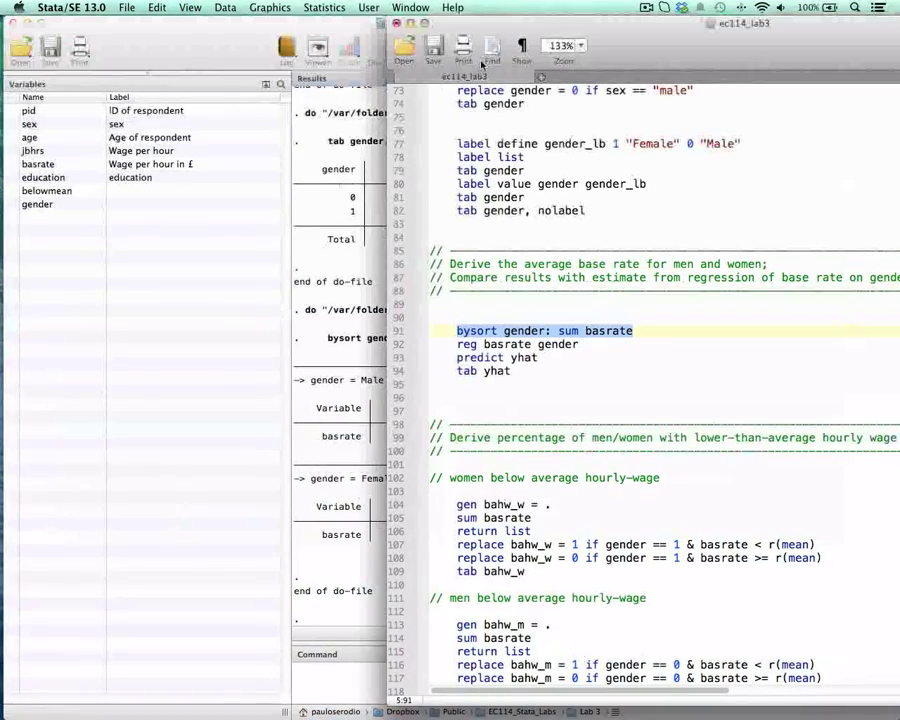
pyautogui.moveTo(480, 22); pyautogui.dragTo(510, 31)
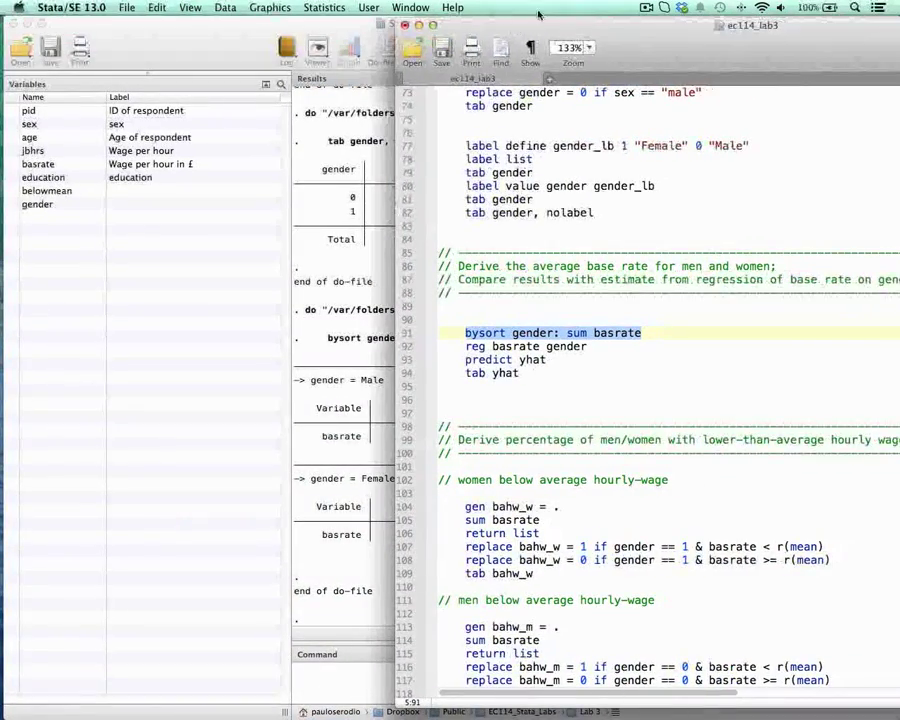
pyautogui.moveTo(668, 47); pyautogui.dragTo(608, 46)
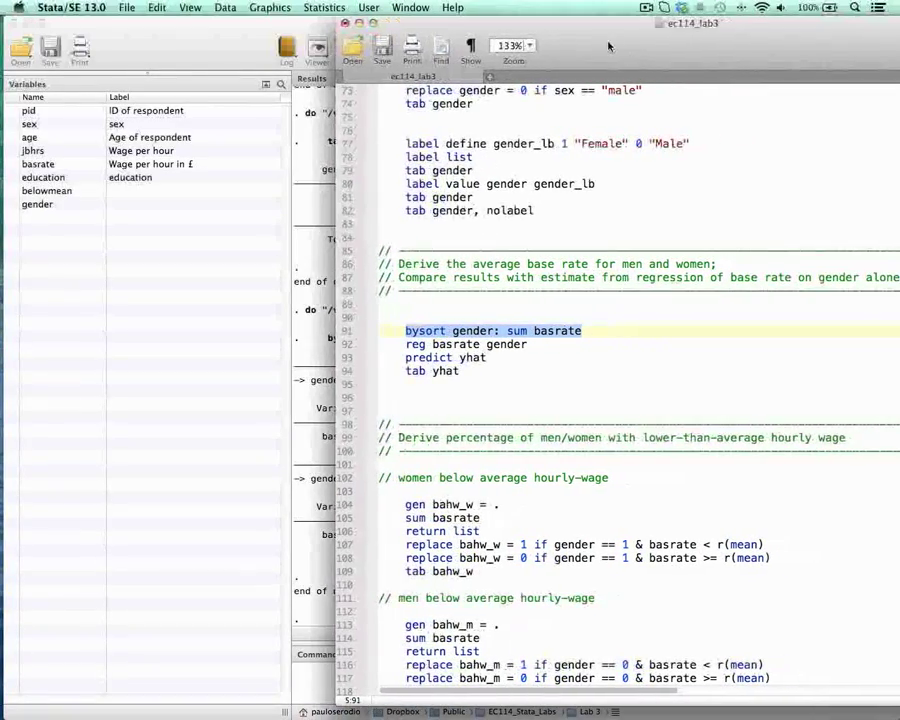
pyautogui.moveTo(398, 344); pyautogui.dragTo(528, 344)
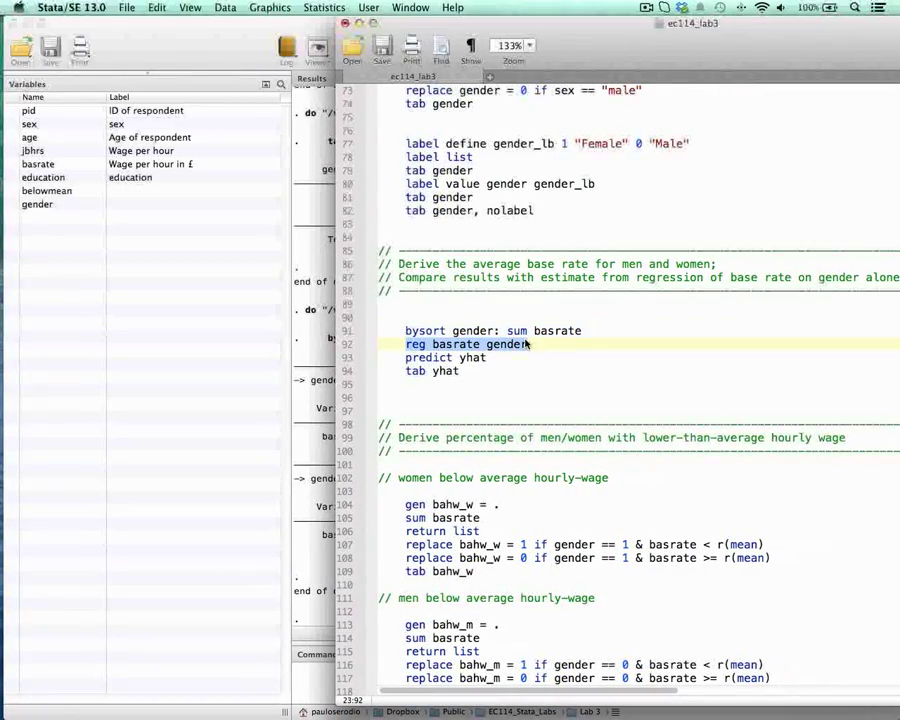
pyautogui.moveTo(584, 34); pyautogui.dragTo(741, 18)
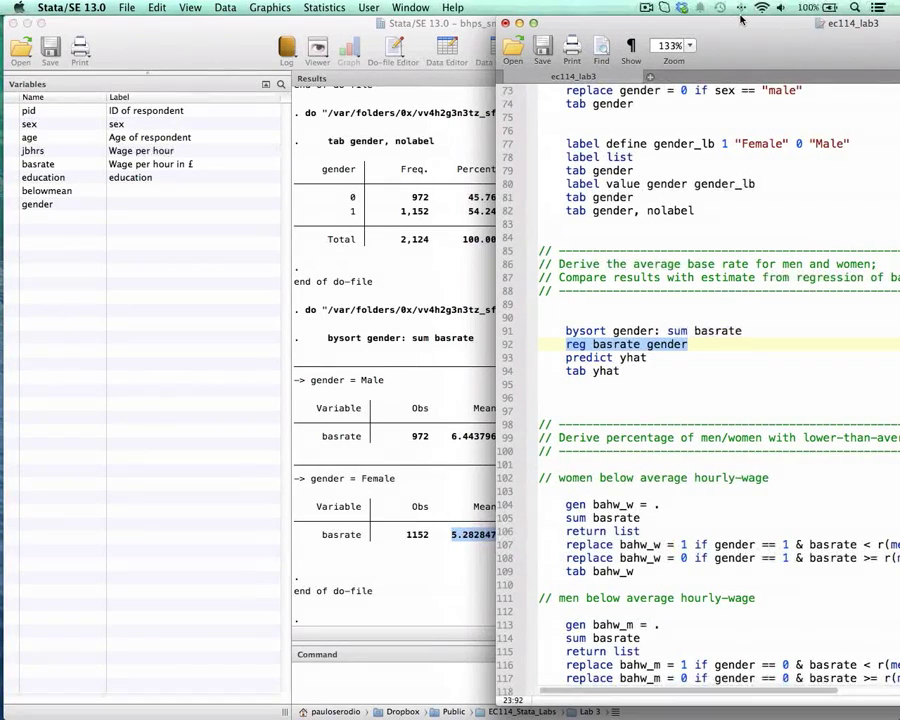
pyautogui.doubleClick(665, 346)
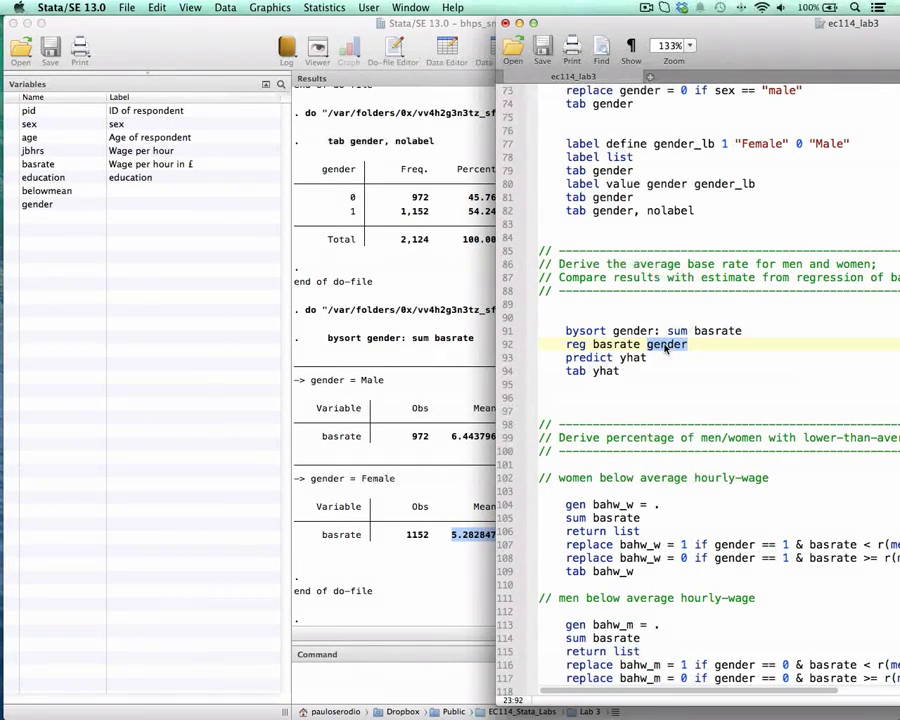
pyautogui.press('Right')
pyautogui.press('super+shift+Left')
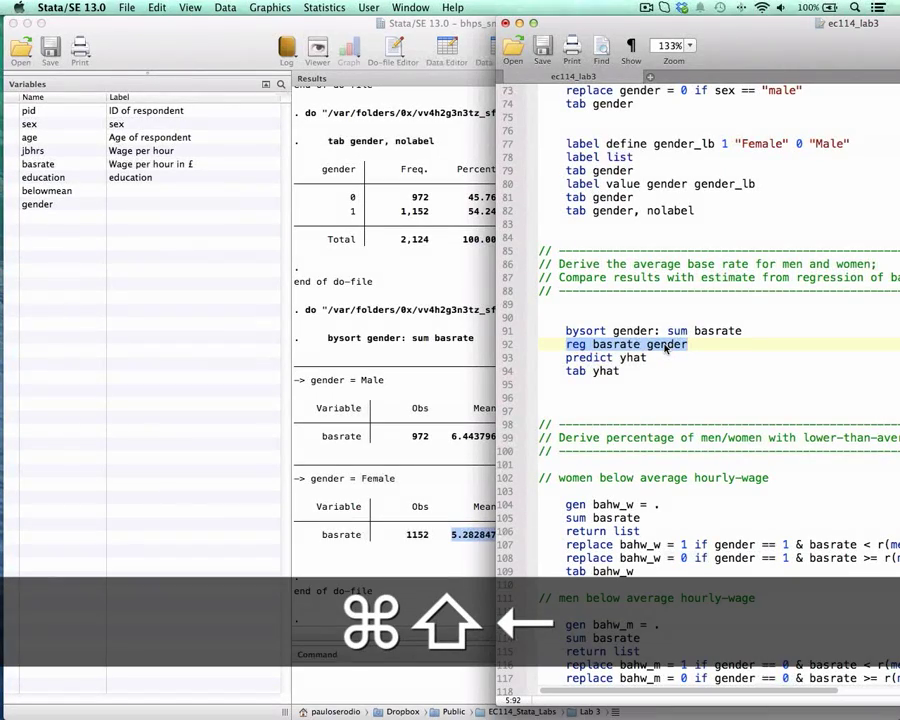
pyautogui.press('super+shift+d')
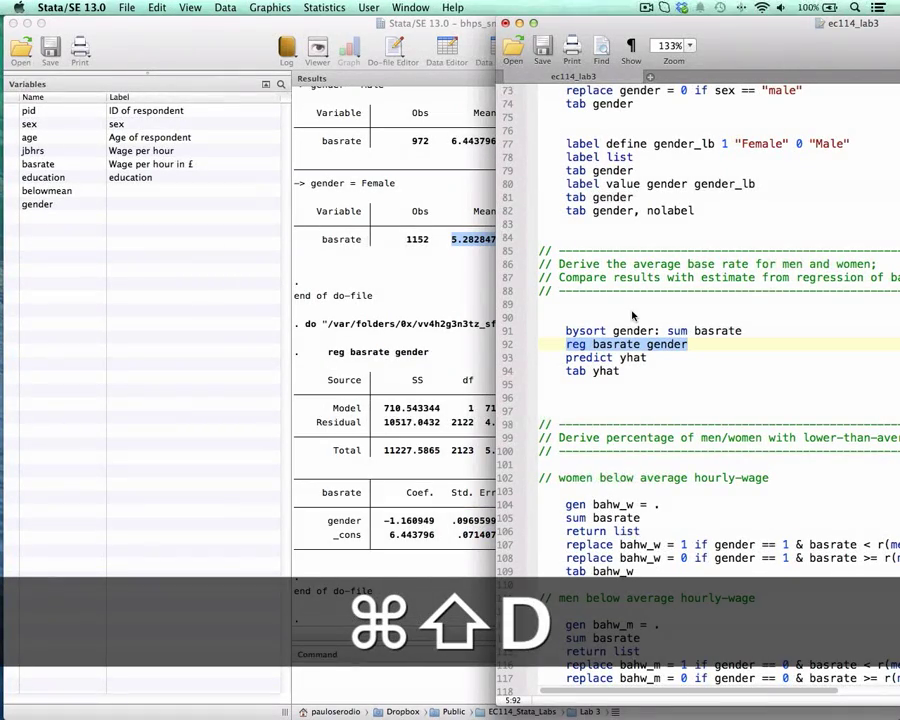
pyautogui.moveTo(608, 22); pyautogui.dragTo(724, 13)
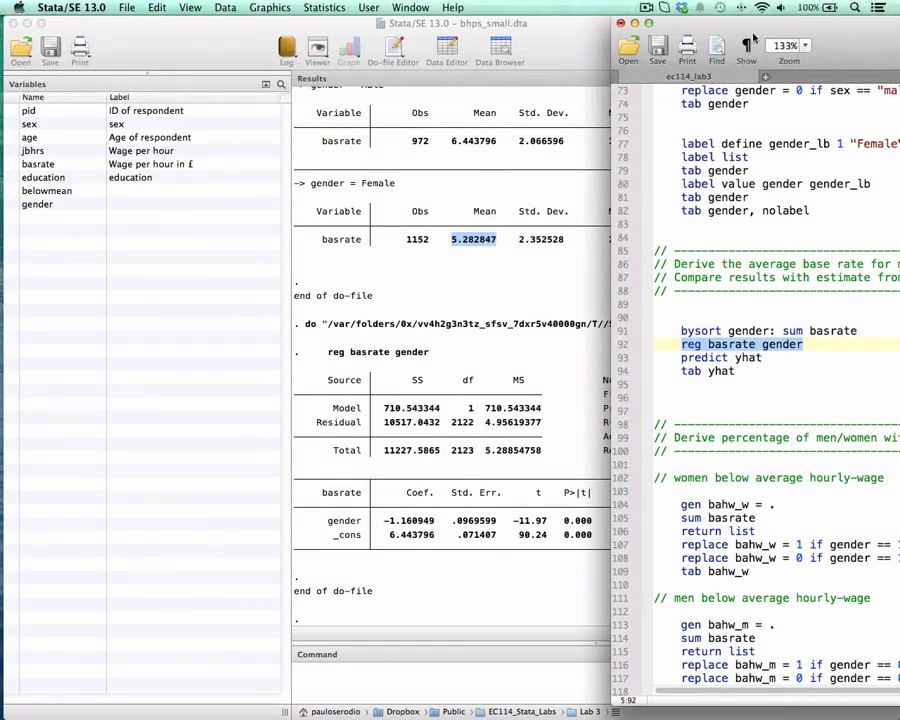
# Step: Run predict yhat from the do-file to store the regression's fitted values
pyautogui.moveTo(754, 38); pyautogui.dragTo(692, 38)
pyautogui.moveTo(695, 344); pyautogui.dragTo(704, 360)
pyautogui.press('super+shift+d')
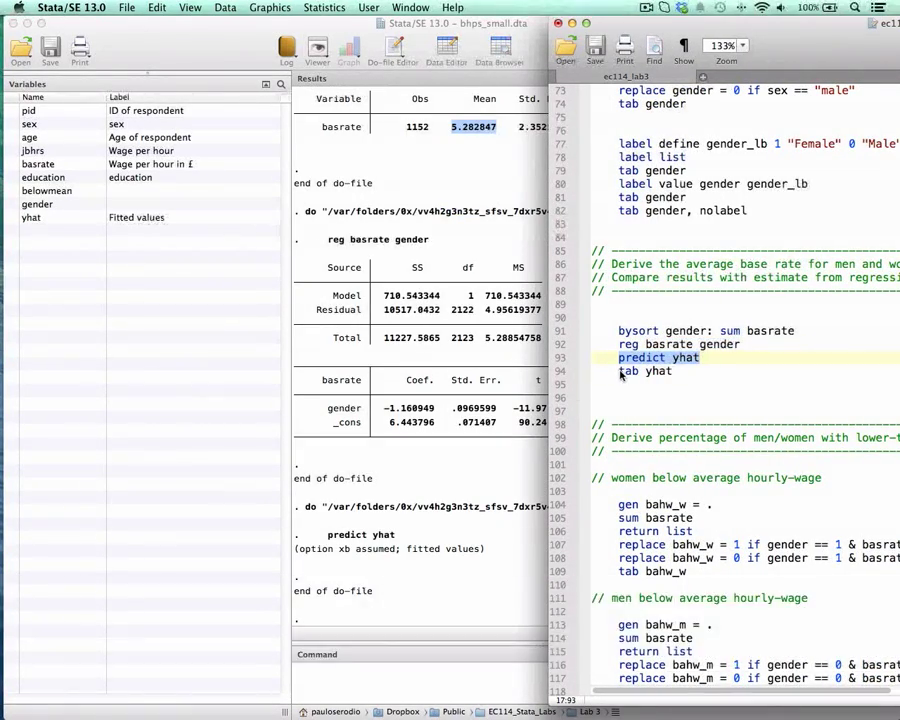
# Step: Run tab yhat from the do-file and check the fitted values in its frequency table
pyautogui.moveTo(620, 372); pyautogui.dragTo(673, 371)
pyautogui.press('super+shift+d')
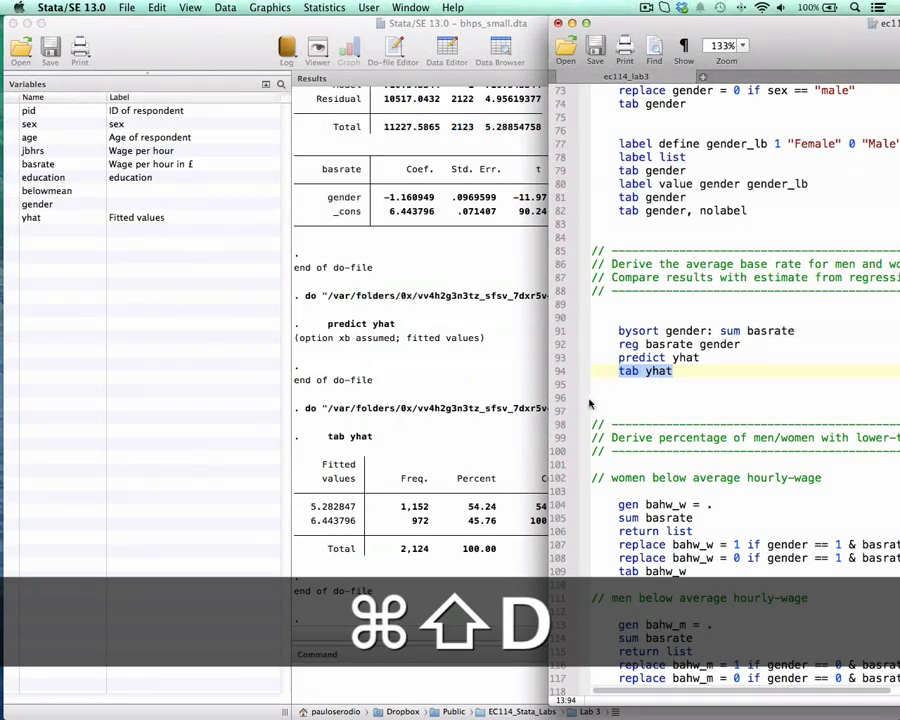
pyautogui.click(315, 513)
pyautogui.moveTo(311, 508); pyautogui.dragTo(361, 519)
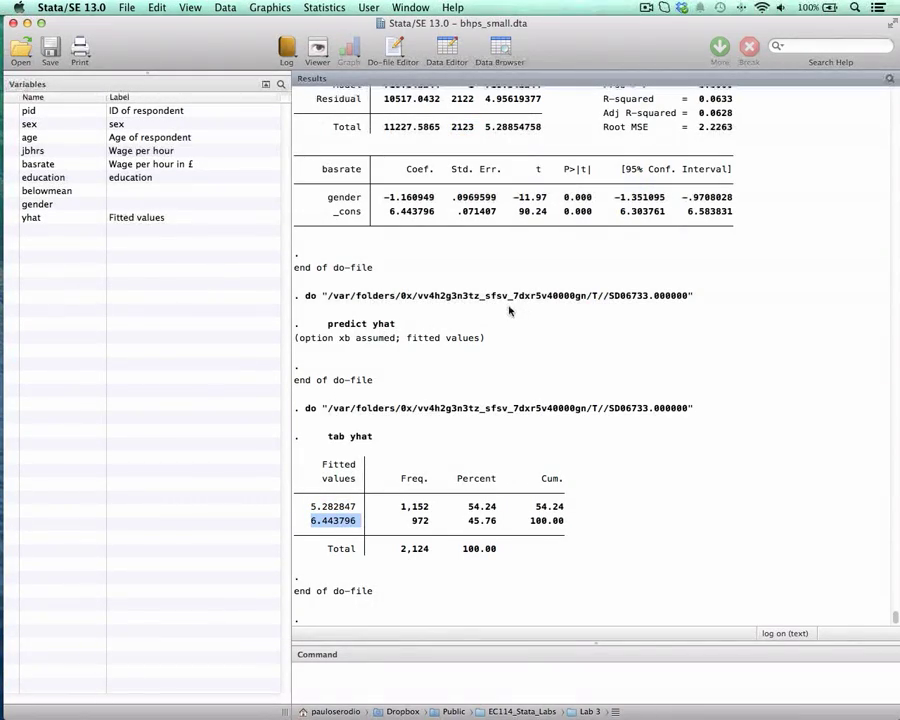
# Step: Go to the do-file section on lower-than-average hourly wage and examine the variable name in gen bahw_w = . for women
pyautogui.hotkey('ctrl', 'Down')
pyautogui.click(676, 293)
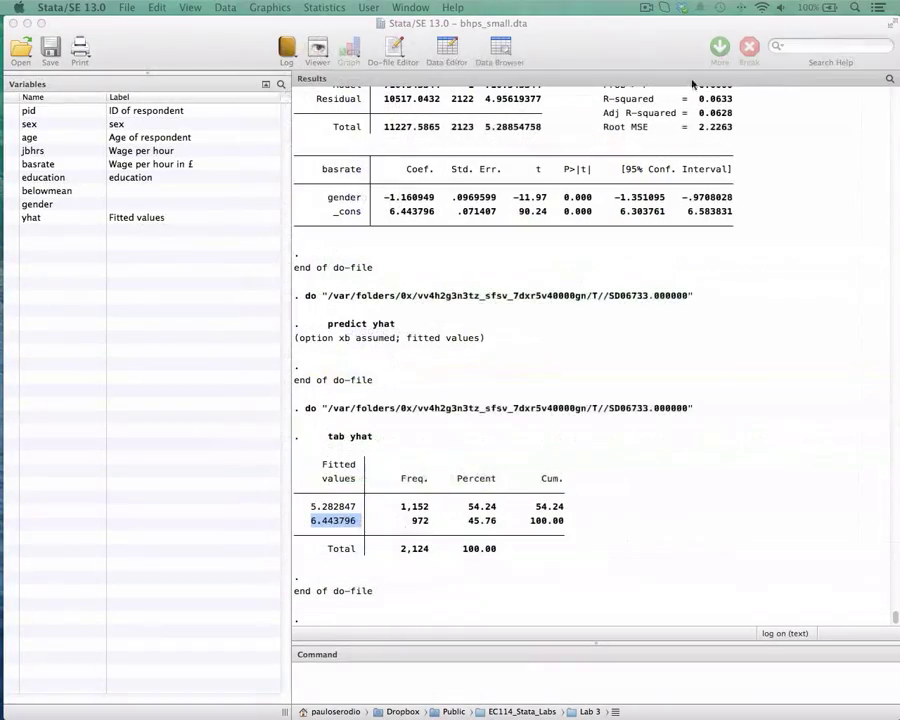
pyautogui.moveTo(2, 190); pyautogui.dragTo(708, 77)
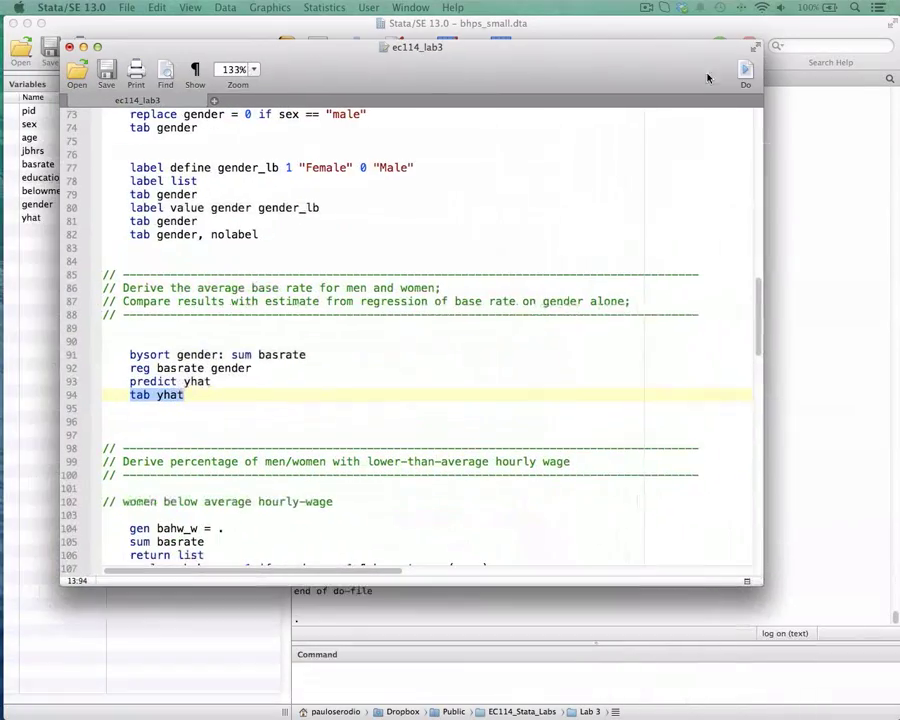
pyautogui.moveTo(570, 75); pyautogui.dragTo(675, 51)
pyautogui.scroll(-5, 648, 176)
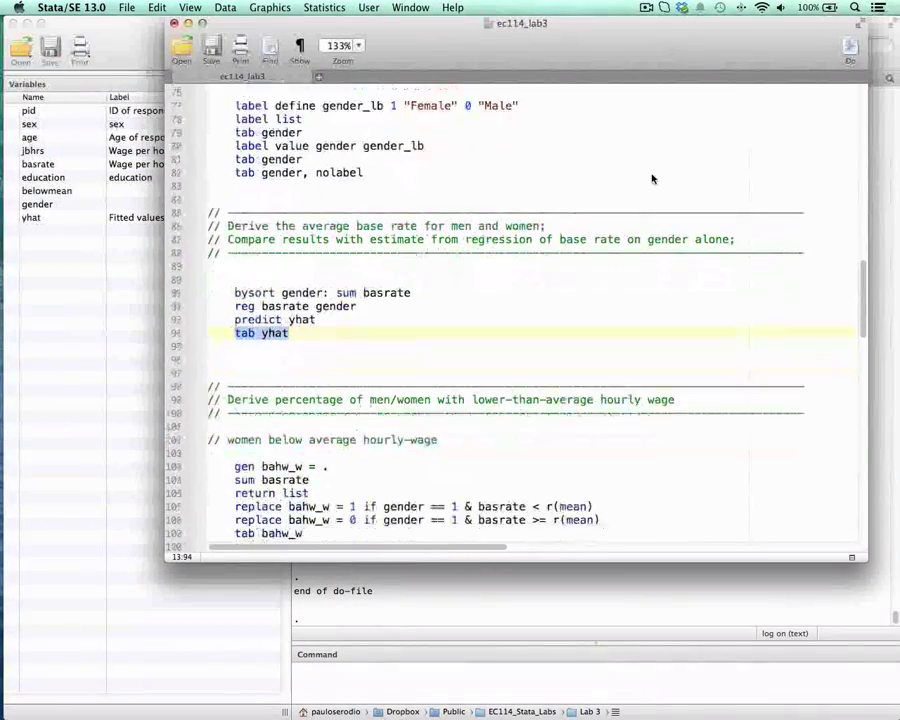
pyautogui.moveTo(430, 43); pyautogui.dragTo(525, 43)
pyautogui.scroll(-4, 568, 195)
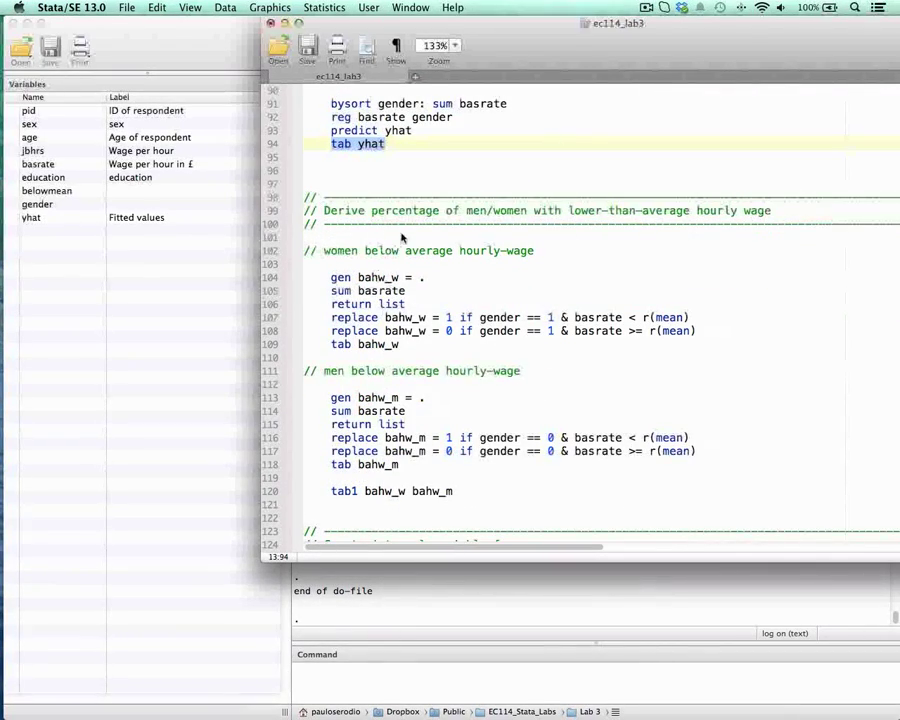
pyautogui.scroll(-3, 402, 237)
pyautogui.moveTo(514, 47)
pyautogui.mouseDown()
pyautogui.moveTo(547, 47)
pyautogui.moveTo(518, 53)
pyautogui.mouseUp()
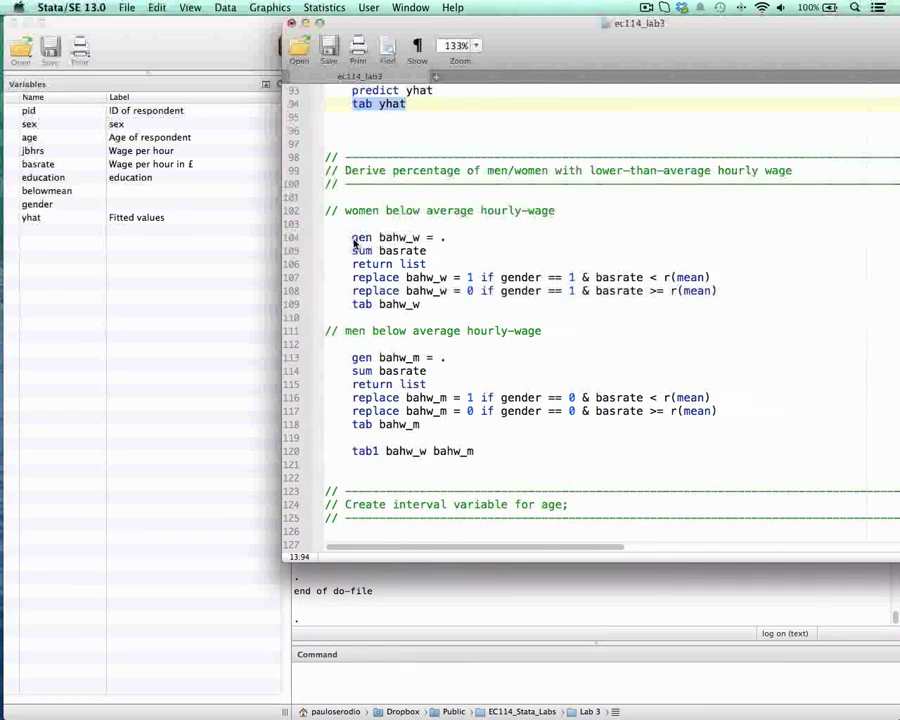
pyautogui.moveTo(353, 238); pyautogui.dragTo(446, 238)
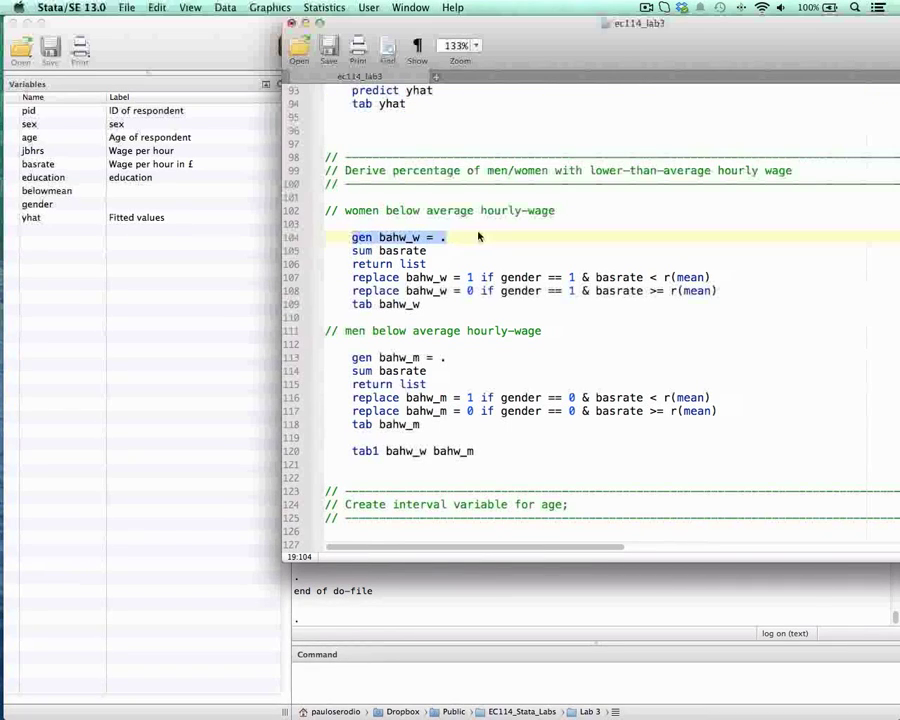
pyautogui.doubleClick(395, 240)
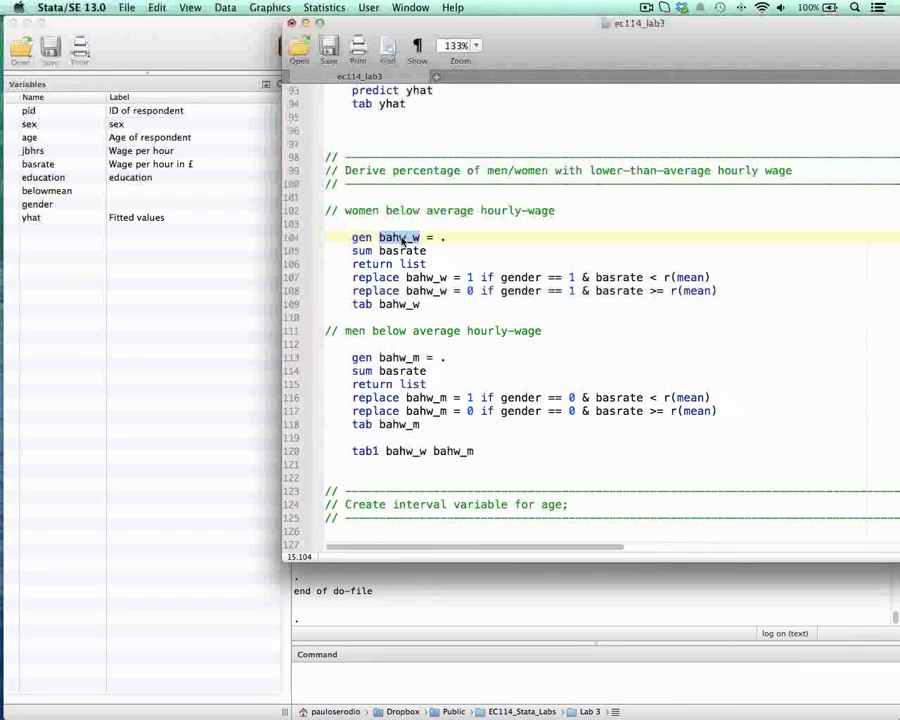
pyautogui.click(389, 238)
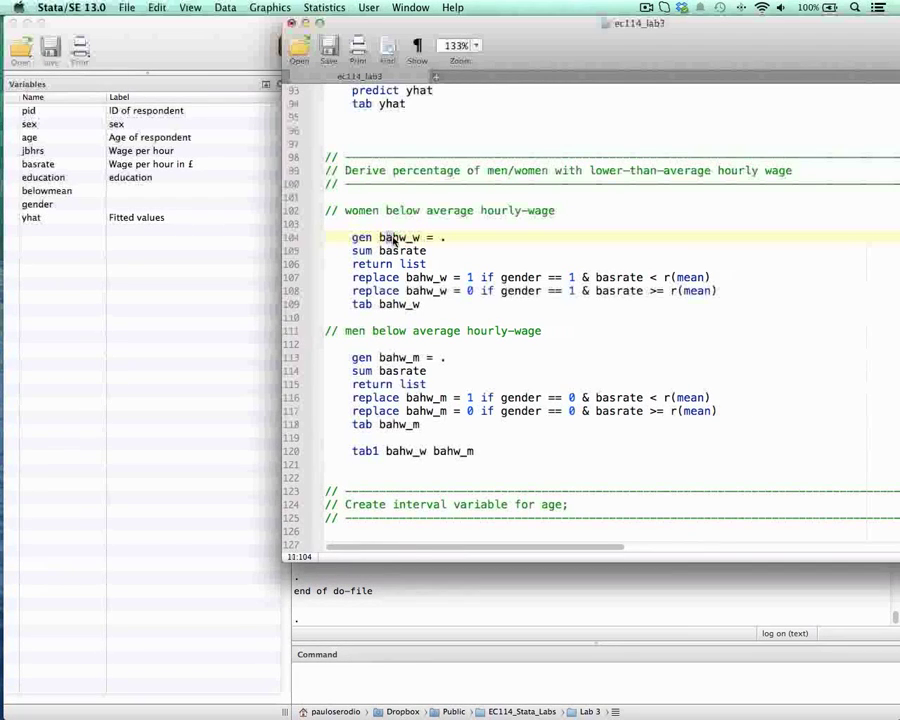
pyautogui.click(383, 238)
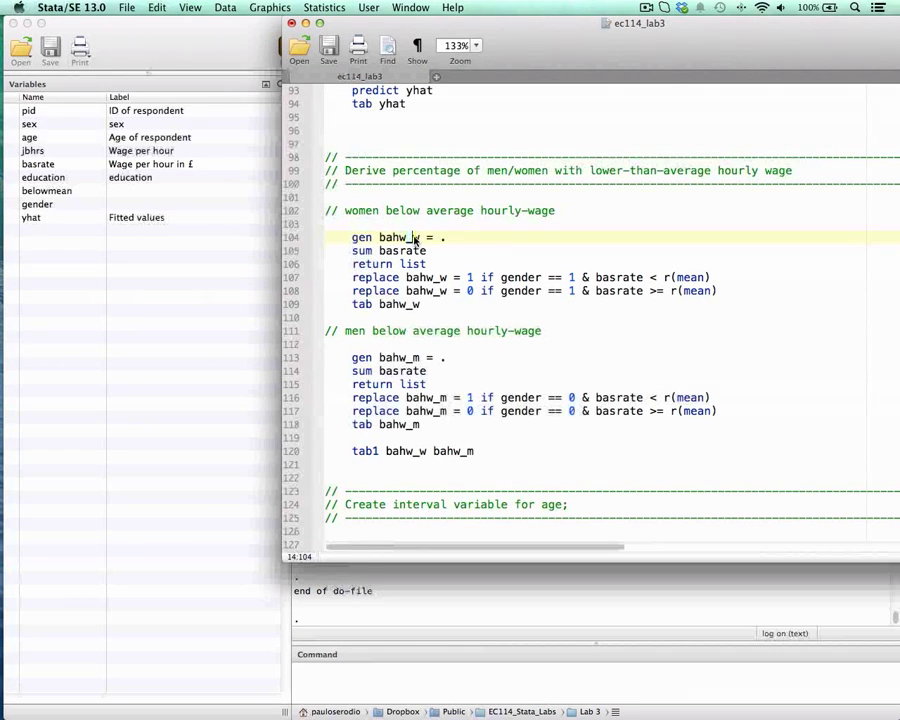
# Step: Run gen bahw_w = . from the do-file to create the women's below-average wage variable with missing values
pyautogui.moveTo(350, 237); pyautogui.dragTo(446, 237)
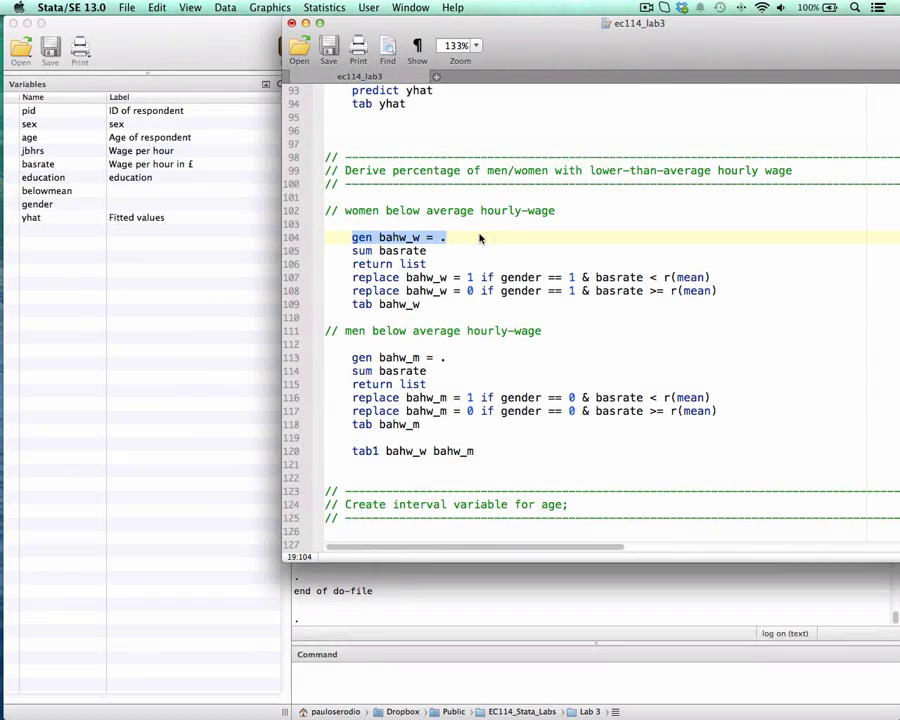
pyautogui.moveTo(505, 38); pyautogui.dragTo(671, 38)
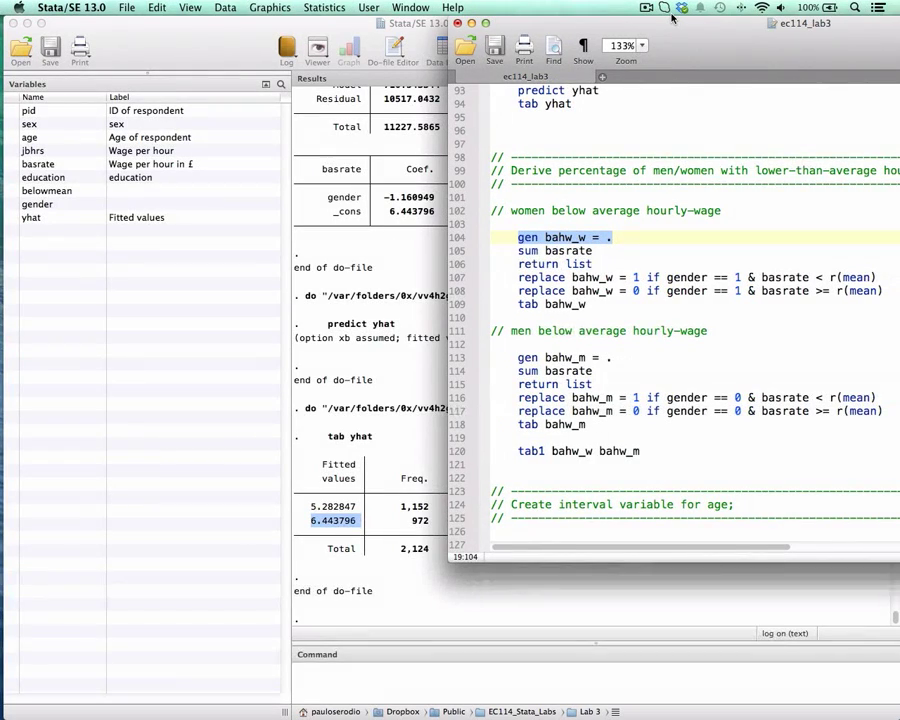
pyautogui.press('super+shift+d')
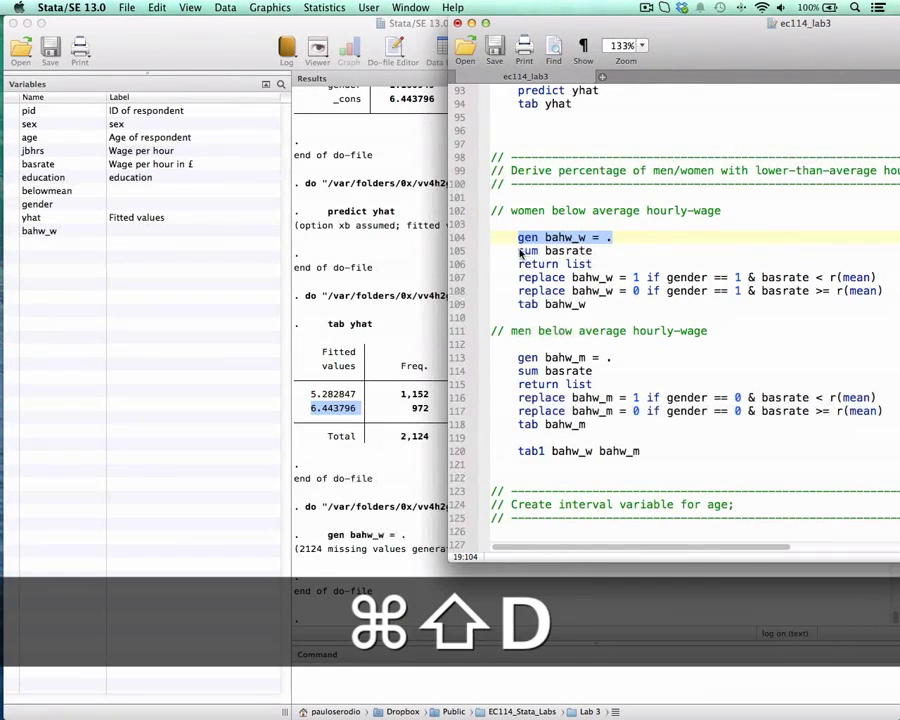
# Step: Run sum basrate followed by return list from the women's section, and uncover the stored scalars in the results
pyautogui.moveTo(519, 251); pyautogui.dragTo(594, 251)
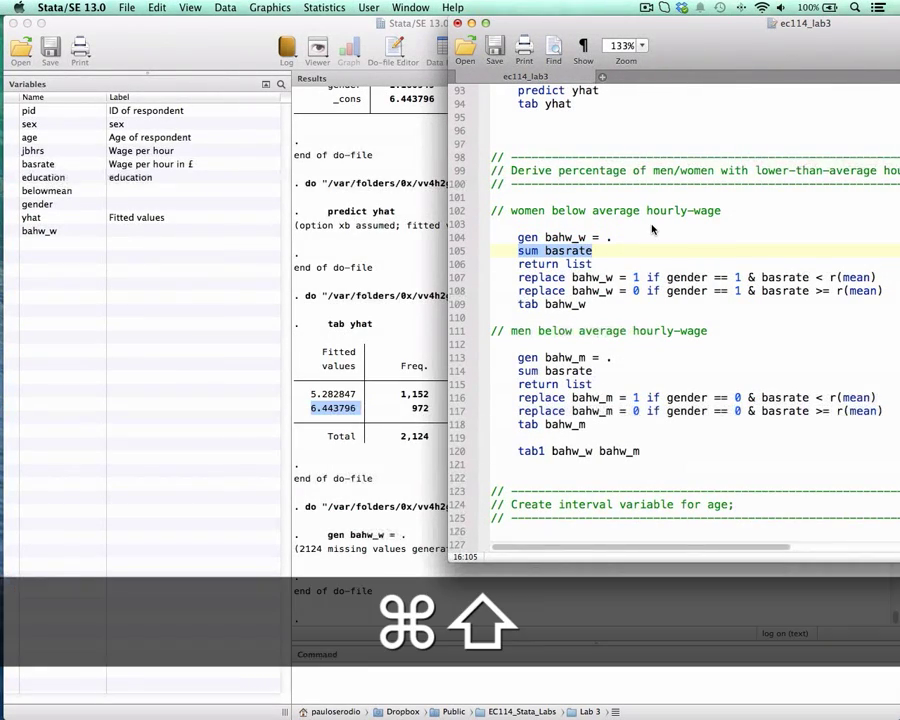
pyautogui.press('super+shift+d')
pyautogui.moveTo(520, 264); pyautogui.dragTo(600, 263)
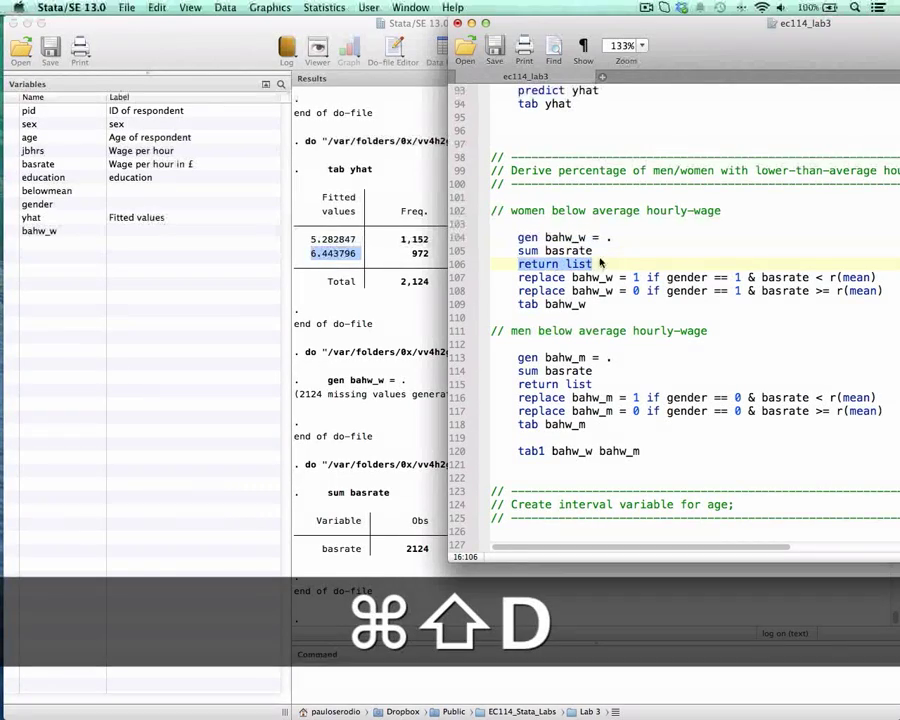
pyautogui.press('super+shift+d')
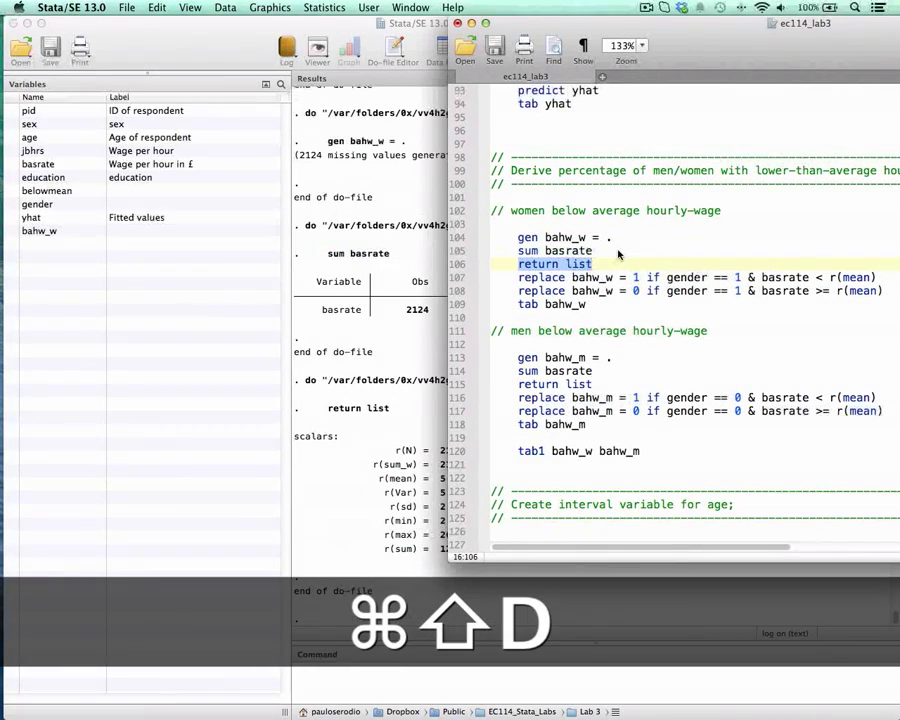
pyautogui.moveTo(566, 22); pyautogui.dragTo(618, 20)
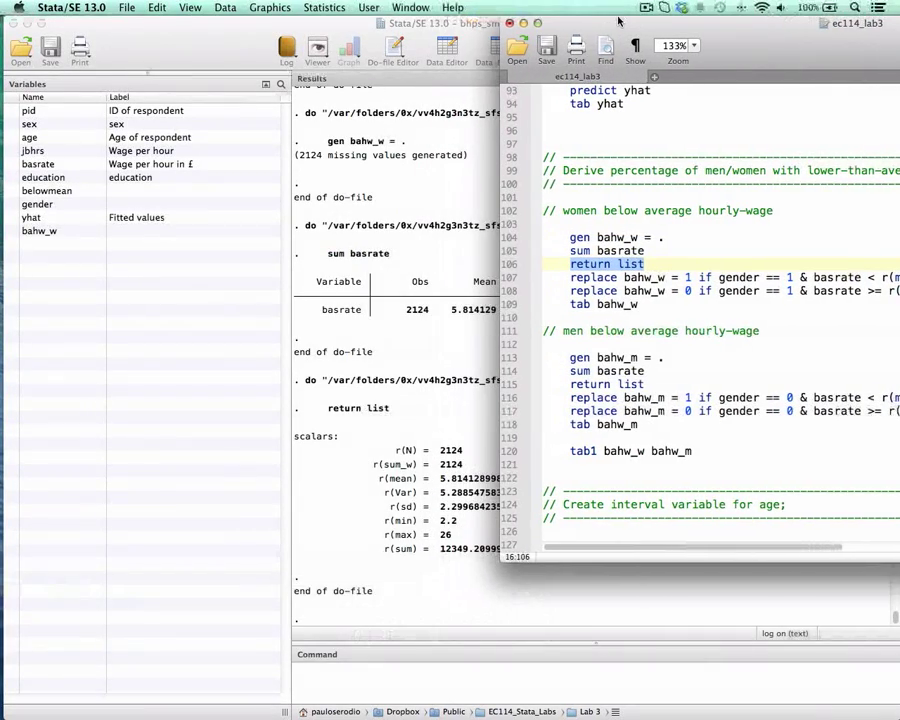
pyautogui.moveTo(619, 20); pyautogui.dragTo(629, 20)
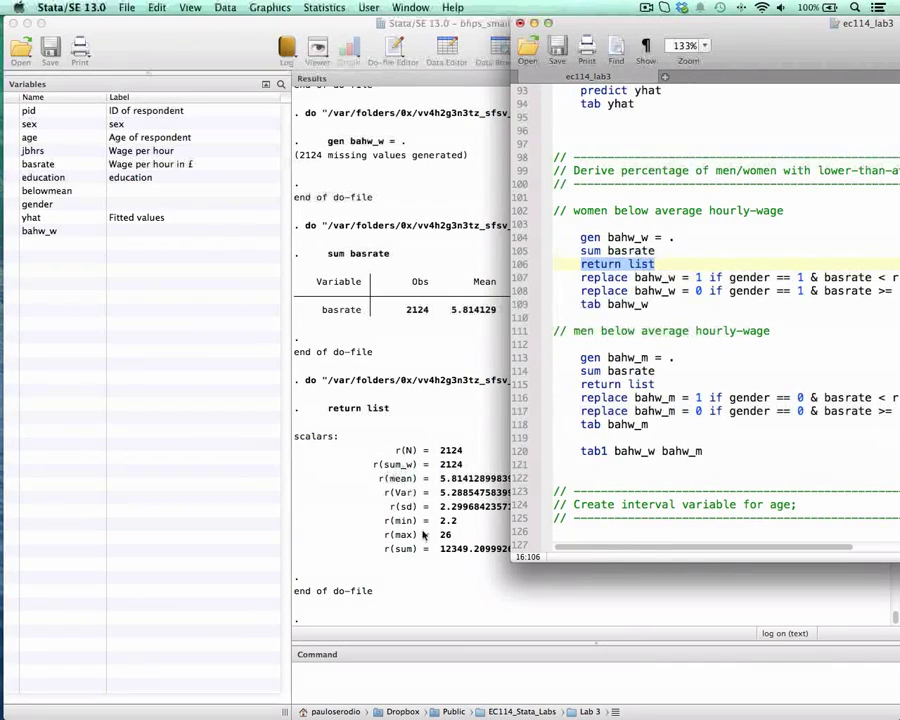
# Step: Examine the conditions gender == 1 and basrate < r(mean) in the women's first replace bahw_w line of the do-file
pyautogui.moveTo(767, 48); pyautogui.dragTo(736, 48)
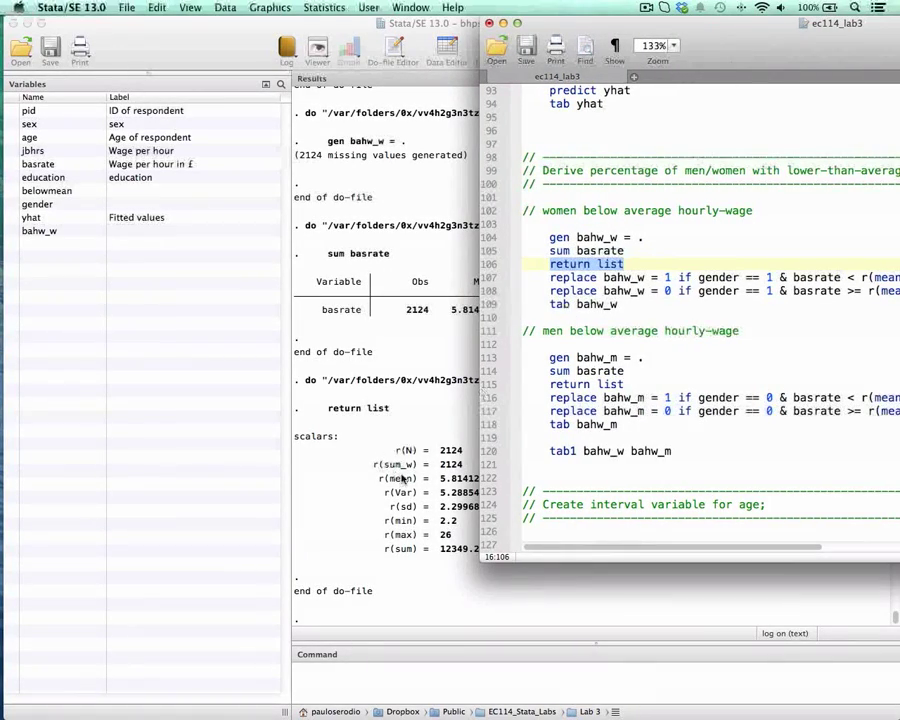
pyautogui.moveTo(516, 35); pyautogui.dragTo(436, 35)
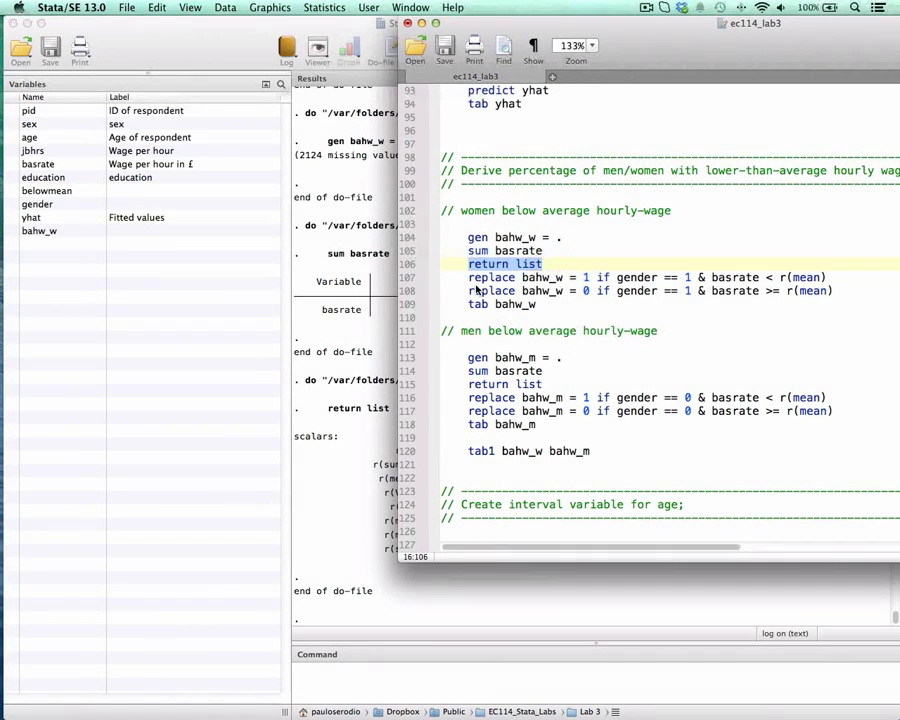
pyautogui.moveTo(469, 279); pyautogui.dragTo(549, 284)
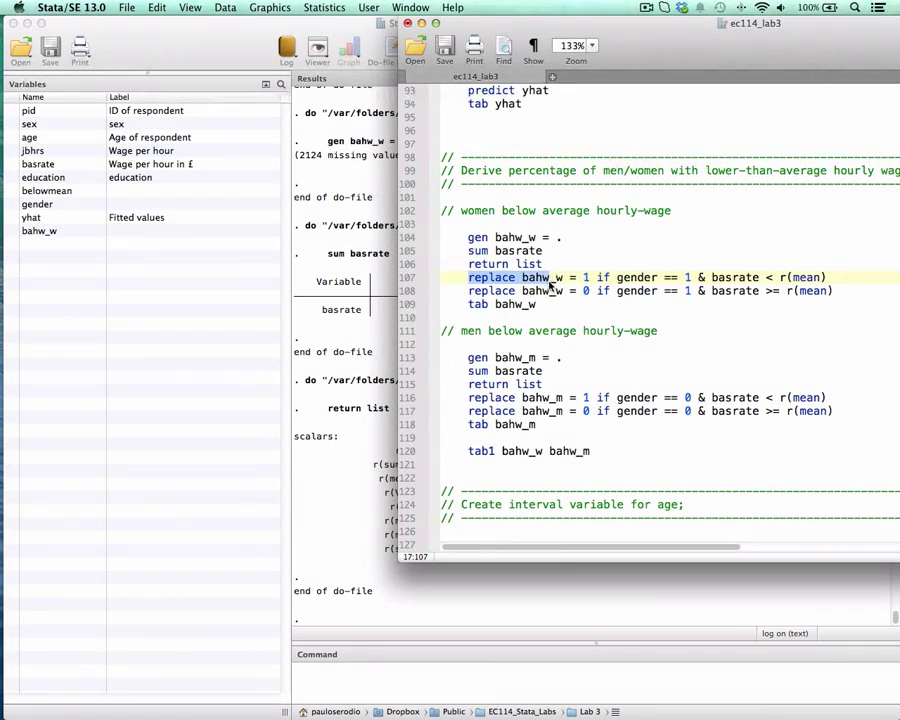
pyautogui.doubleClick(549, 280)
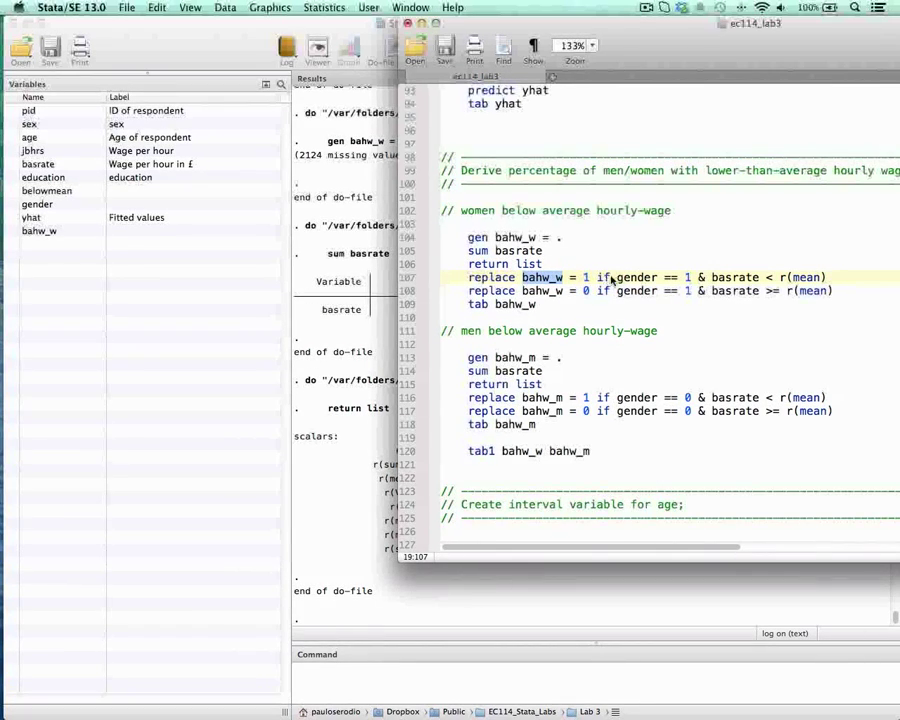
pyautogui.moveTo(617, 279); pyautogui.dragTo(674, 281)
pyautogui.tripleClick(673, 281)
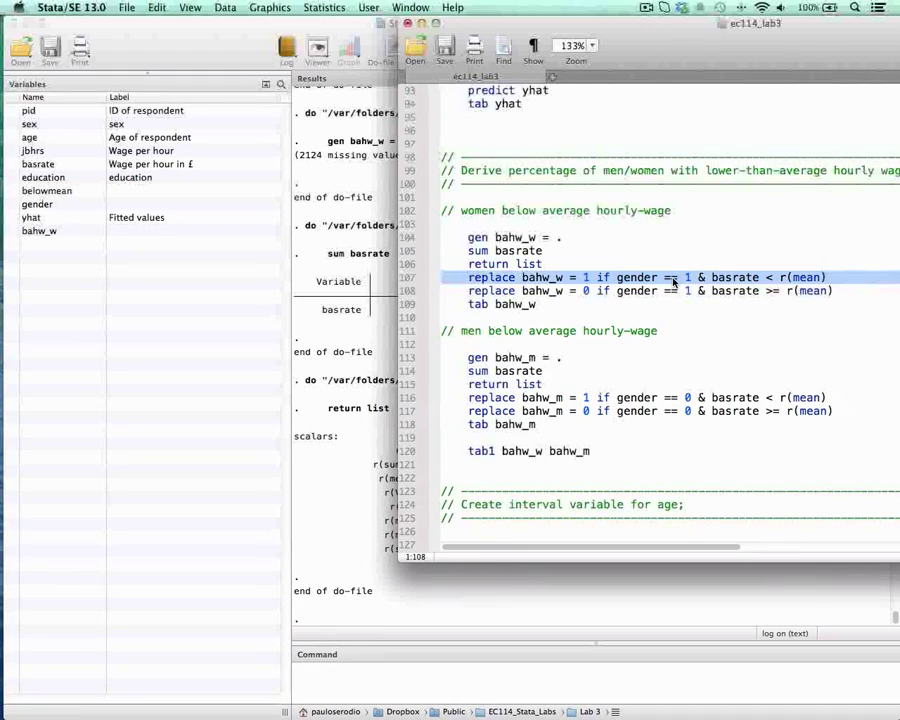
pyautogui.click(700, 280)
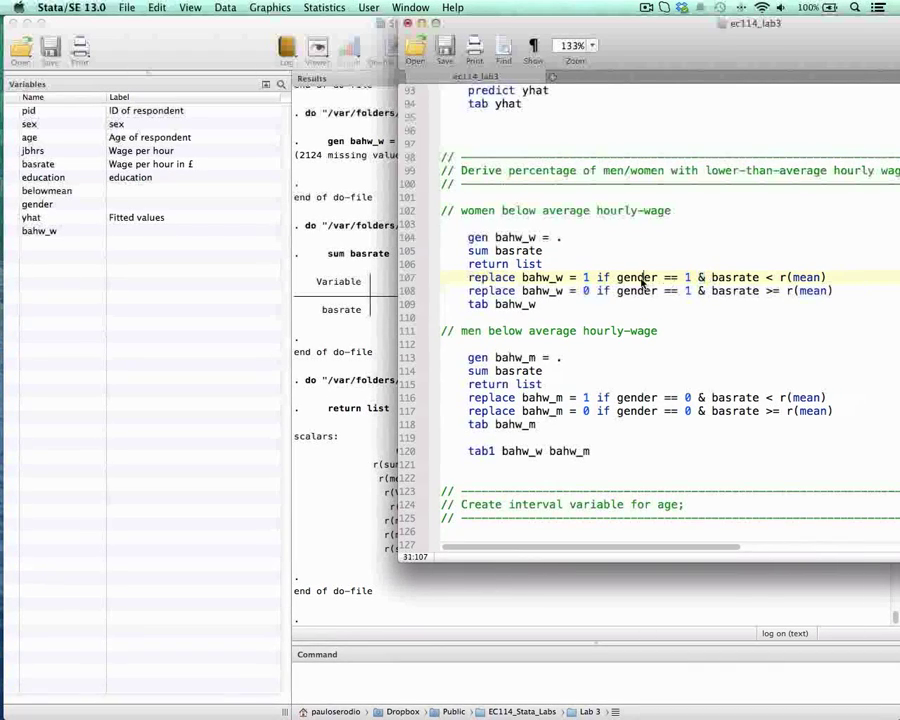
pyautogui.moveTo(643, 277); pyautogui.dragTo(690, 281)
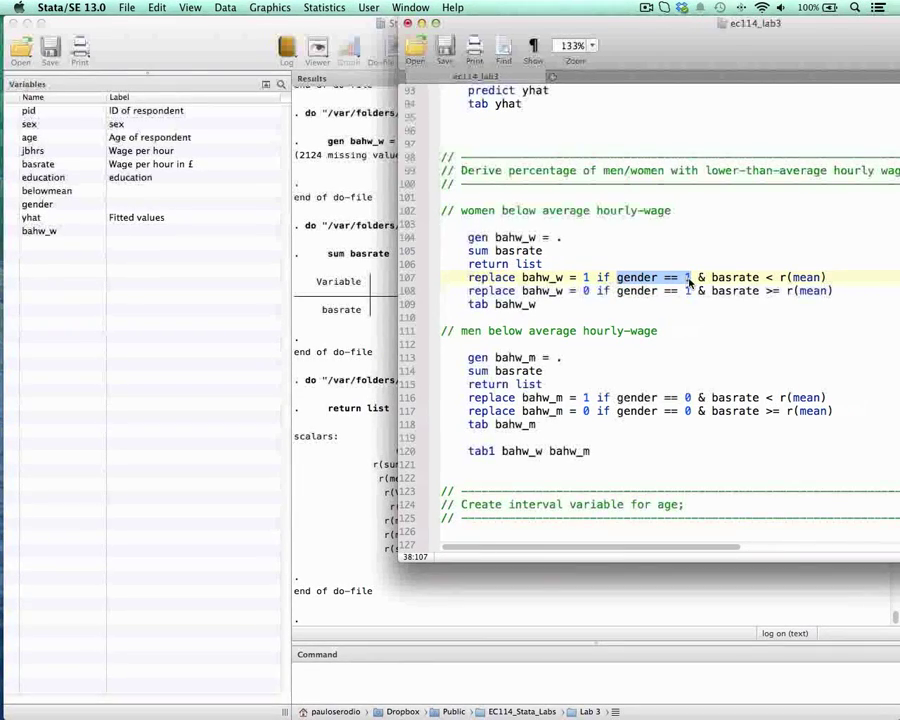
pyautogui.moveTo(712, 279); pyautogui.dragTo(759, 281)
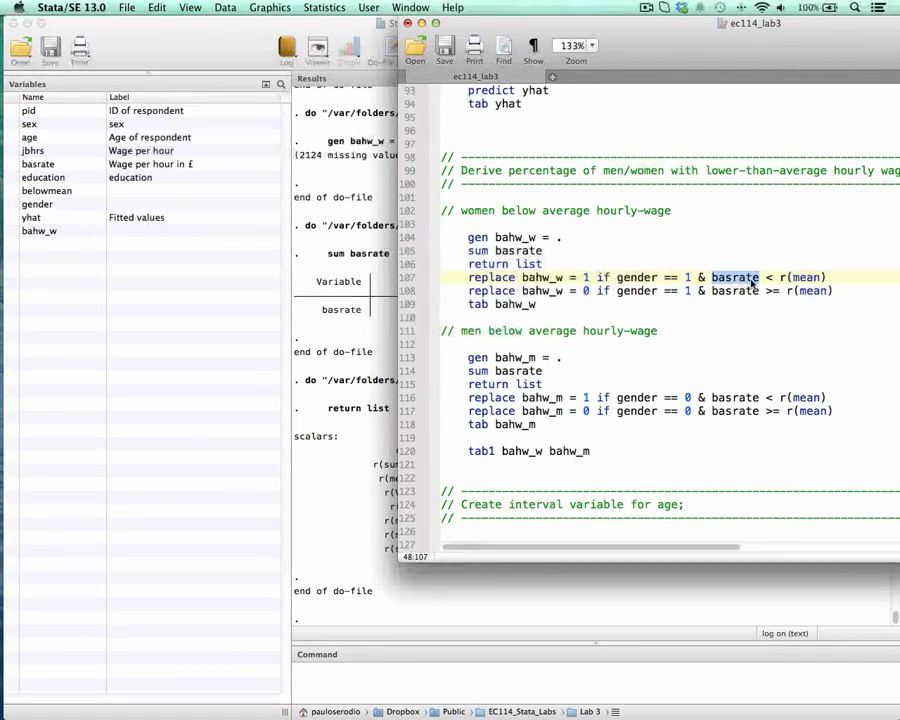
pyautogui.moveTo(766, 280); pyautogui.dragTo(825, 279)
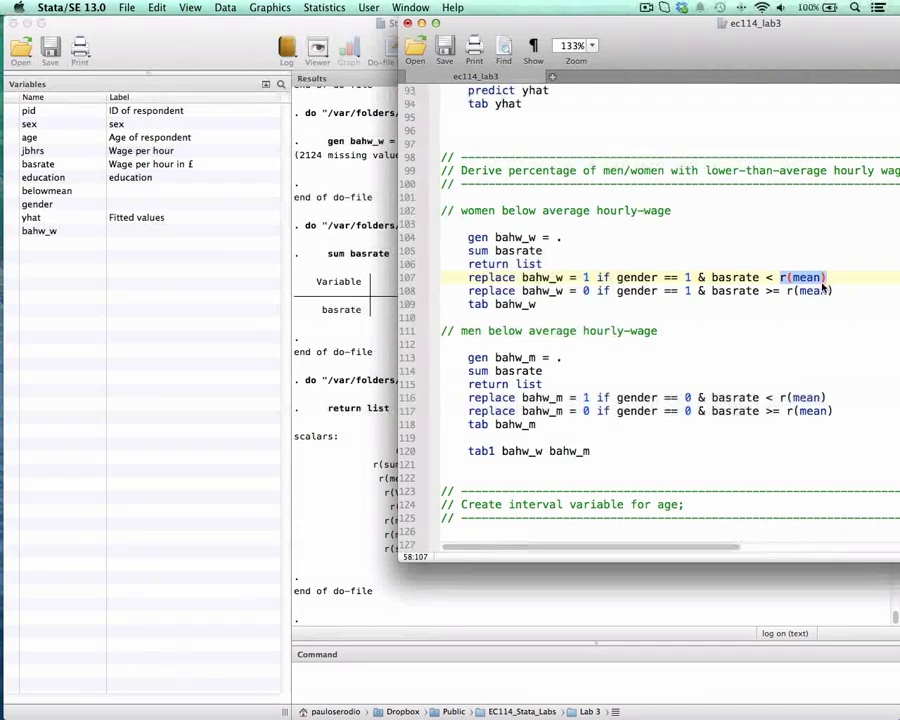
# Step: Run replace bahw_w = 1 if gender == 1 & basrate < r(mean) from the do-file
pyautogui.moveTo(486, 37); pyautogui.dragTo(416, 30)
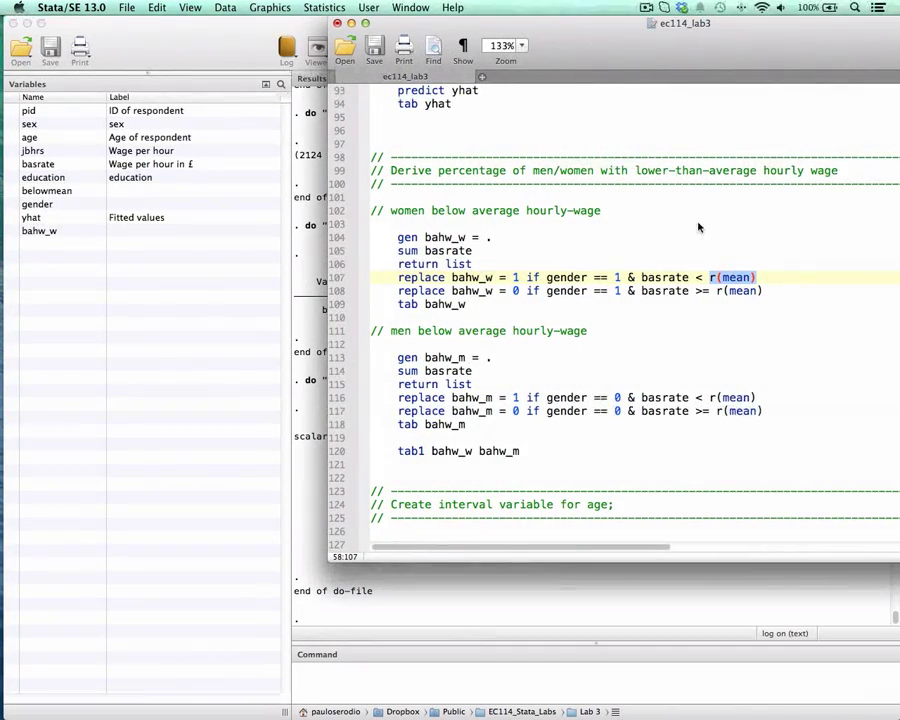
pyautogui.press('super+shift+Left')
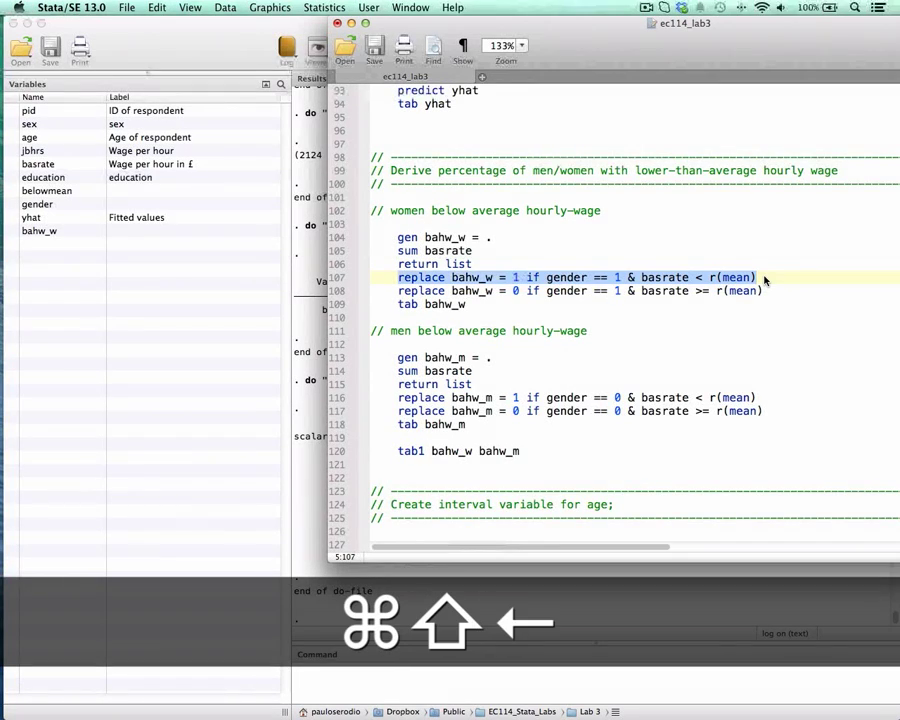
pyautogui.press('super+shift+d')
# Step: Check the >= condition in the women's second replace line, and run replace bahw_w = 0 if gender == 1 & basrate >= r(mean)
pyautogui.press('Left')
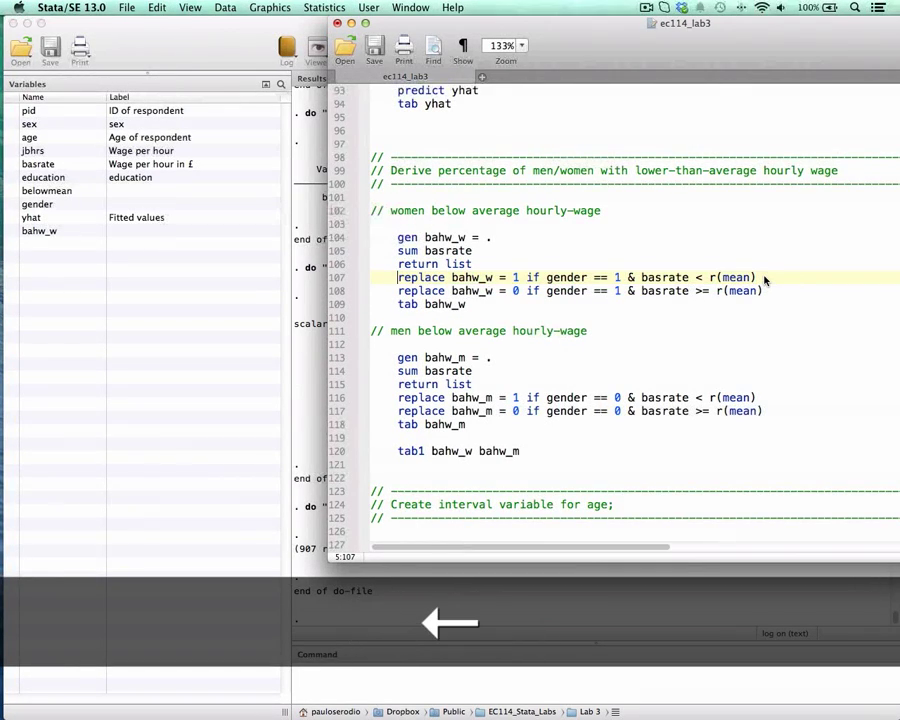
pyautogui.press('Down')
pyautogui.press('super+shift+Right')
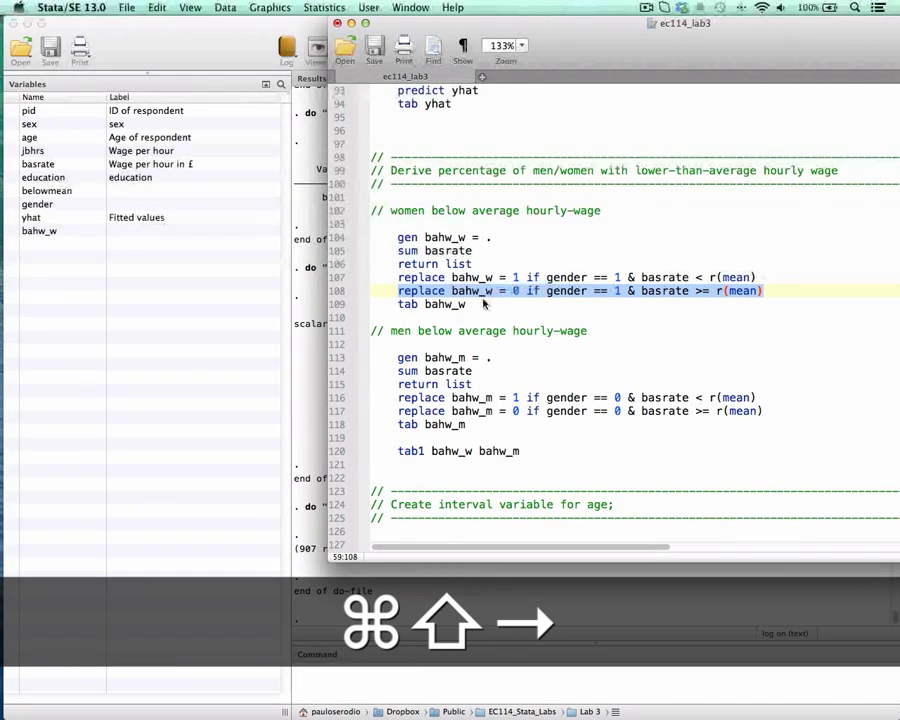
pyautogui.click(695, 291)
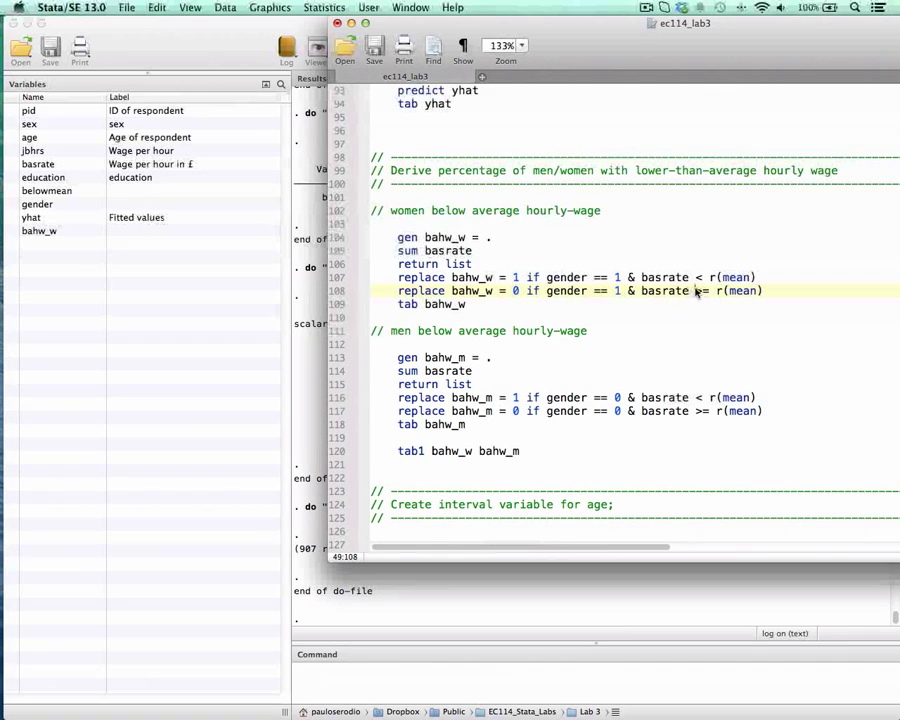
pyautogui.moveTo(697, 291); pyautogui.dragTo(709, 291)
pyautogui.tripleClick(470, 289)
pyautogui.press('super+shift+d')
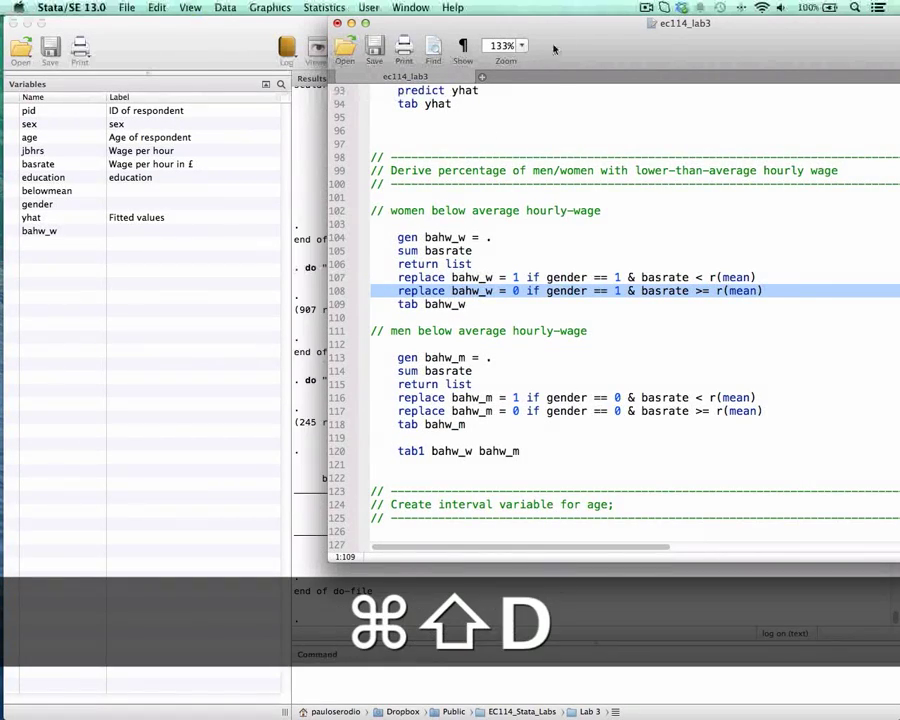
# Step: Run tab bahw_w from the do-file and uncover its table to check the percentage of women below the average wage
pyautogui.moveTo(497, 304); pyautogui.dragTo(572, 306)
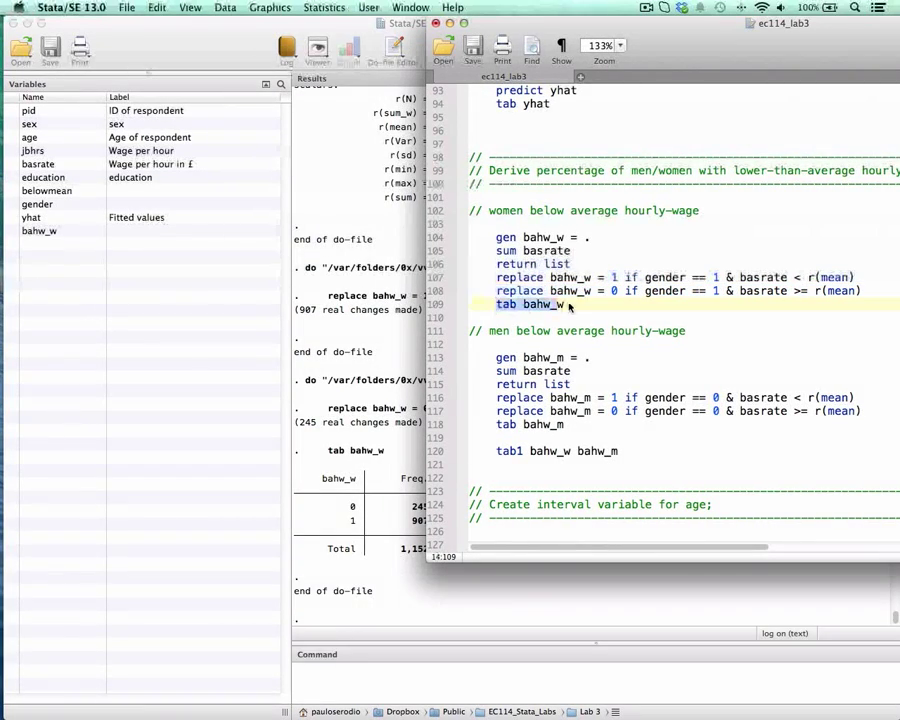
pyautogui.press('super+shift+d')
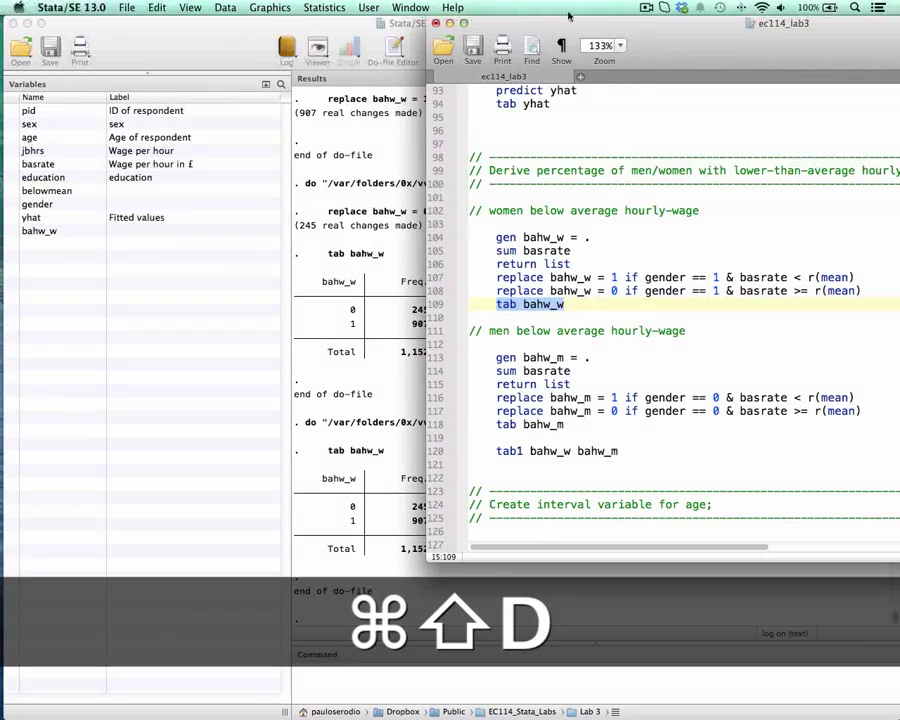
pyautogui.moveTo(565, 20); pyautogui.dragTo(616, 20)
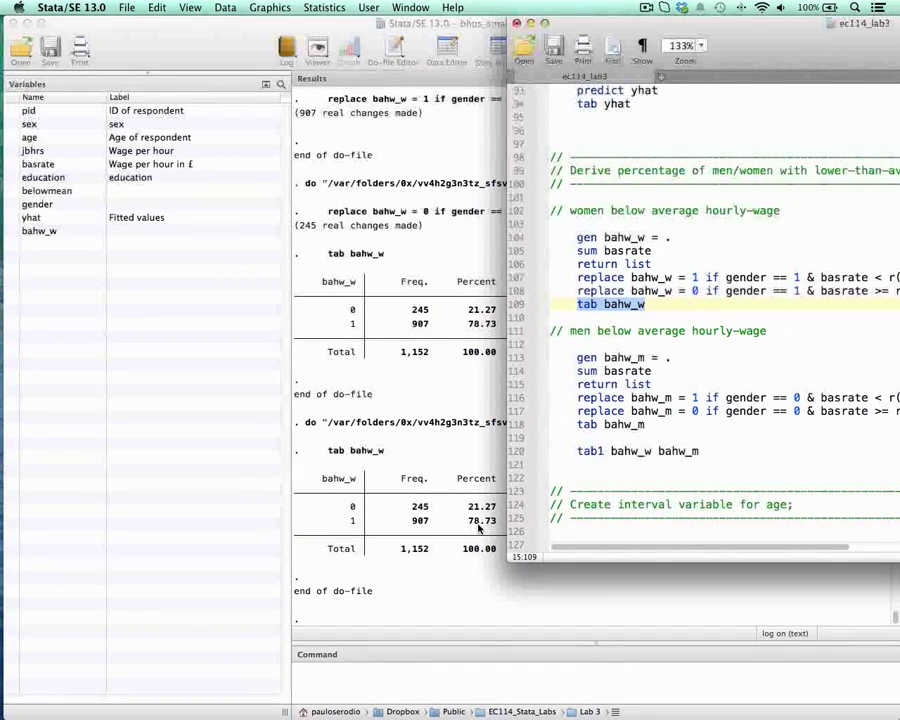
# Step: Compare the men's below-average wage section with the women's, checking the variable name bahw_m and the gender == 0 conditions
pyautogui.moveTo(770, 31); pyautogui.dragTo(629, 31)
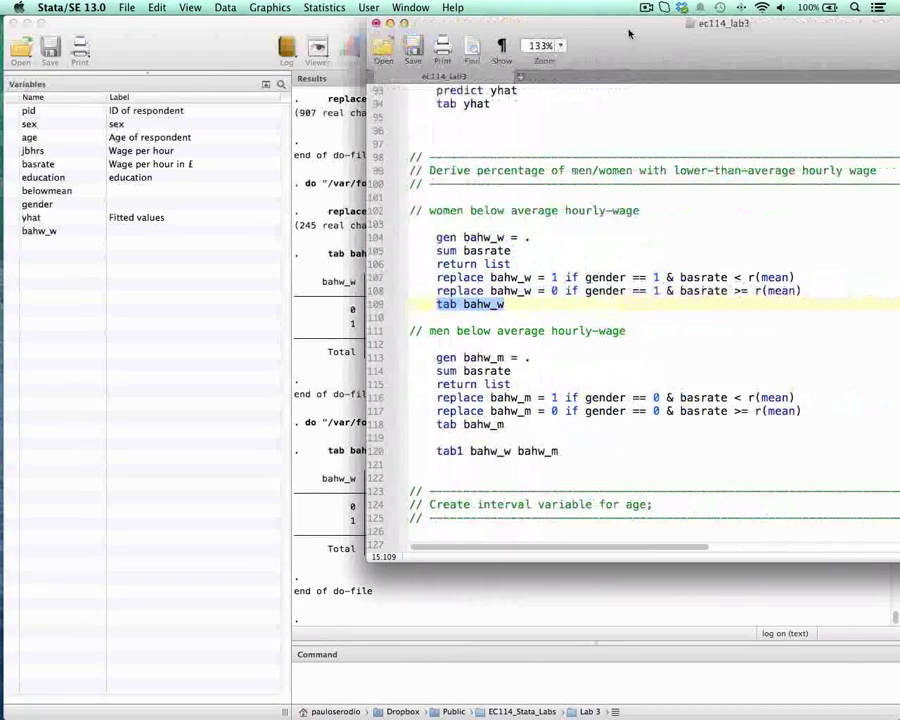
pyautogui.moveTo(437, 360); pyautogui.dragTo(480, 367)
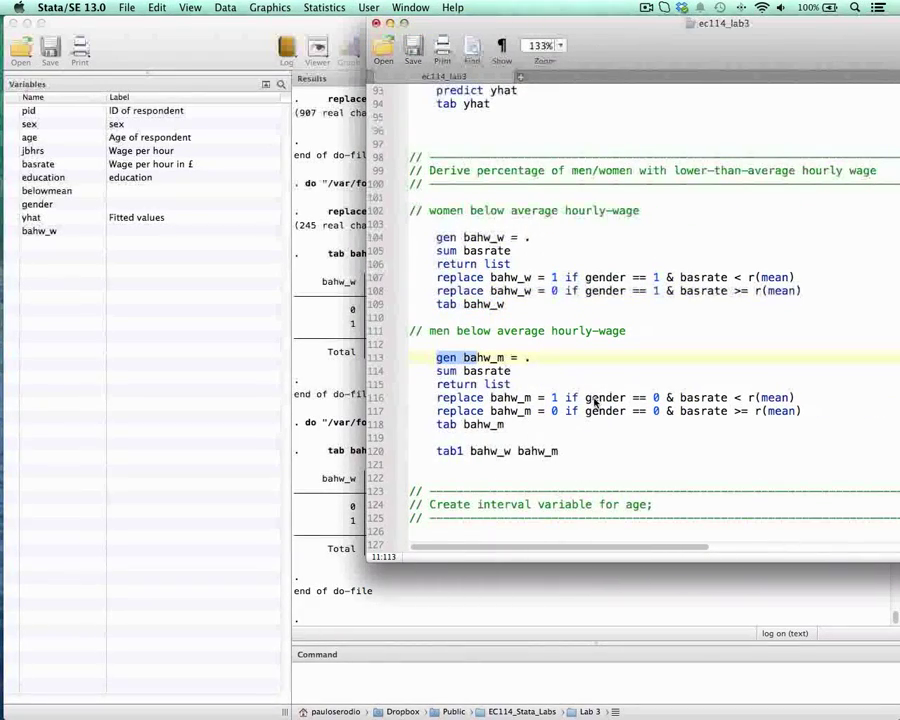
pyautogui.click(555, 400)
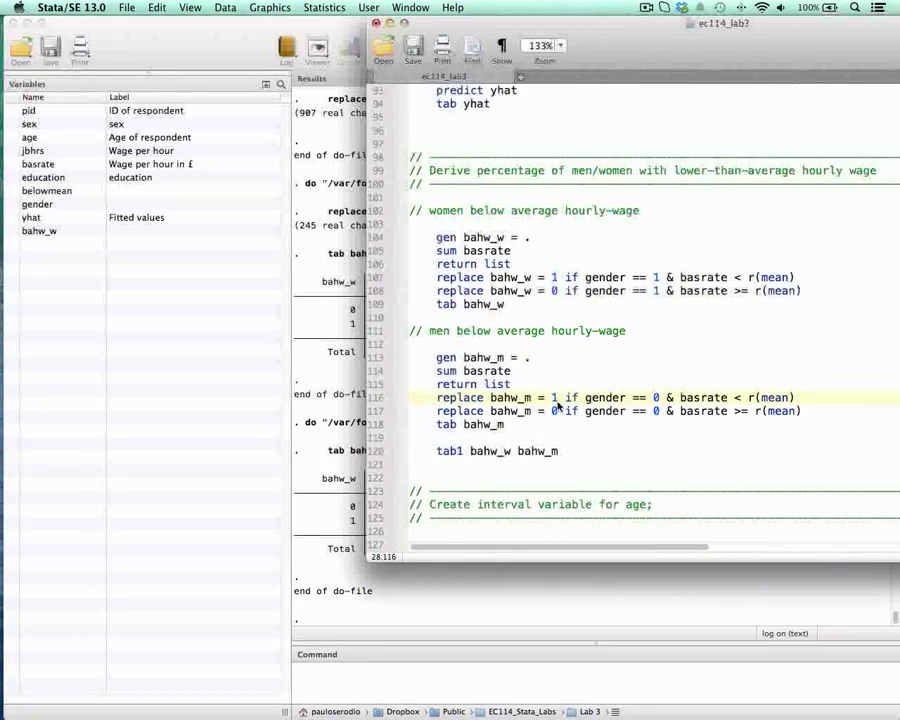
pyautogui.click(655, 277)
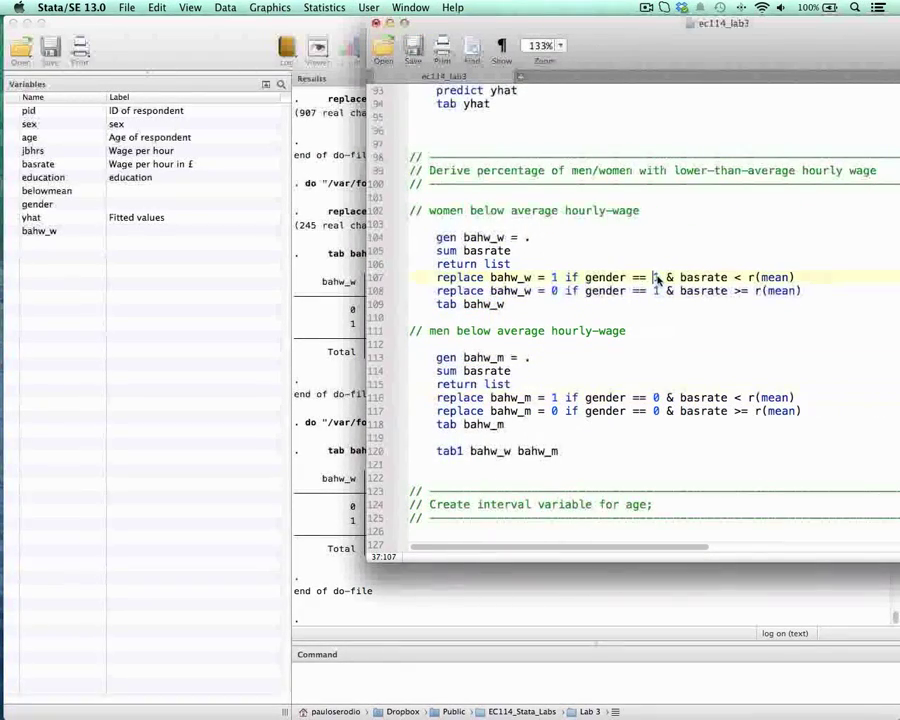
pyautogui.doubleClick(655, 397)
pyautogui.doubleClick(655, 411)
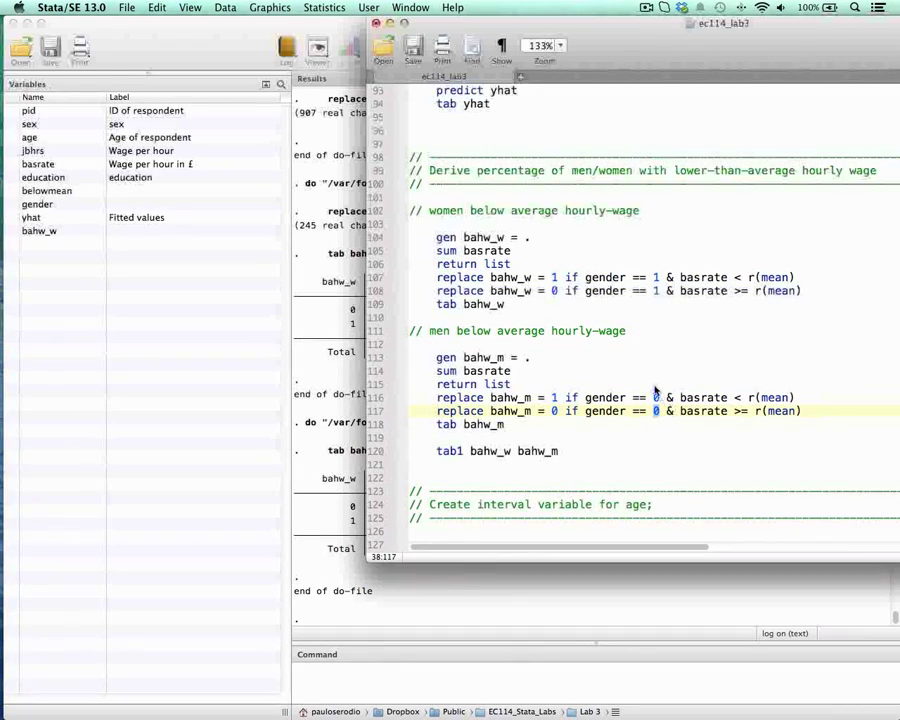
pyautogui.moveTo(437, 238); pyautogui.dragTo(528, 320)
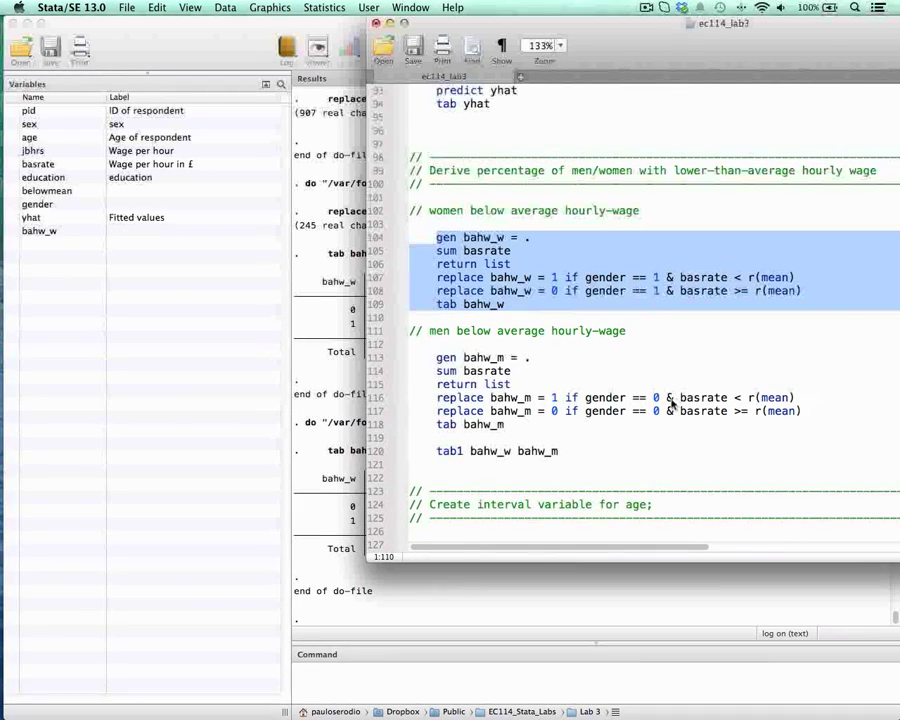
pyautogui.doubleClick(500, 360)
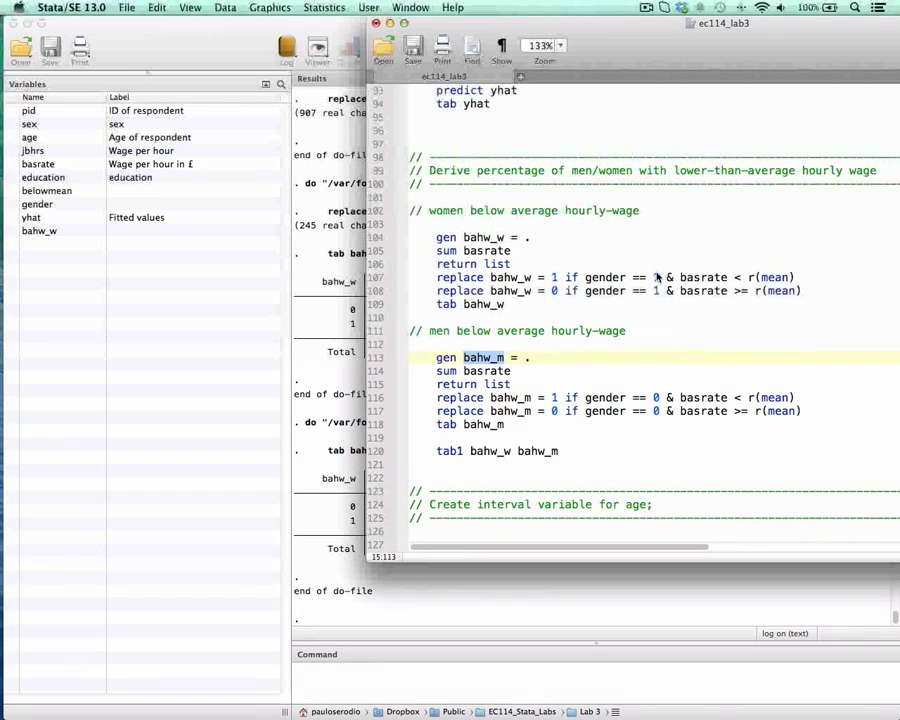
pyautogui.click(489, 385)
# Step: Run the men's block from gen bahw_m = . through tab bahw_m, and check the percentage of men below the average wage
pyautogui.moveTo(438, 359); pyautogui.dragTo(565, 426)
pyautogui.press('super+shift+d')
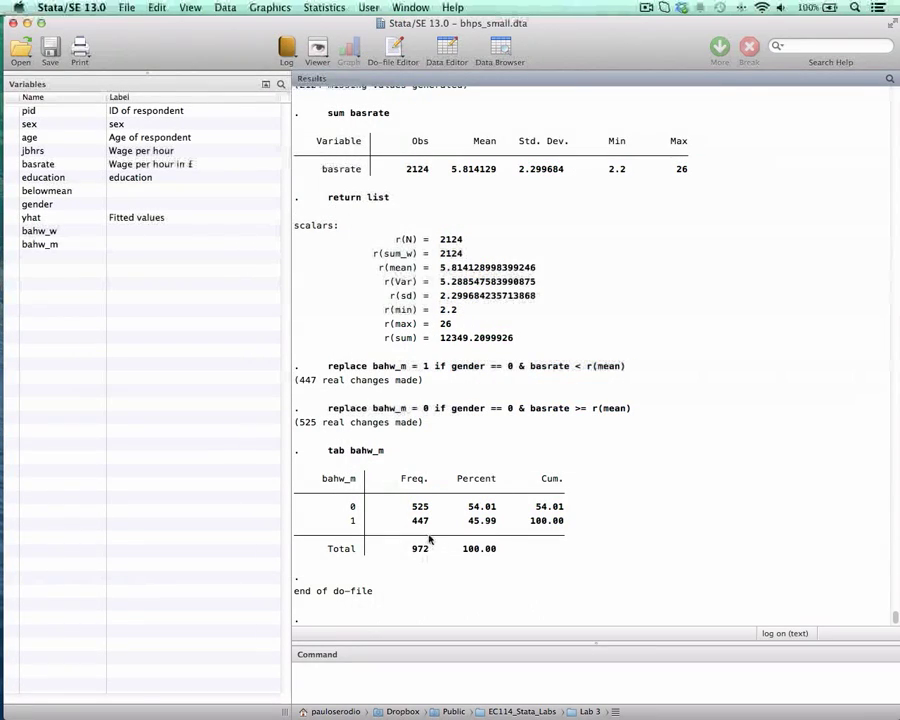
pyautogui.moveTo(474, 523); pyautogui.dragTo(495, 530)
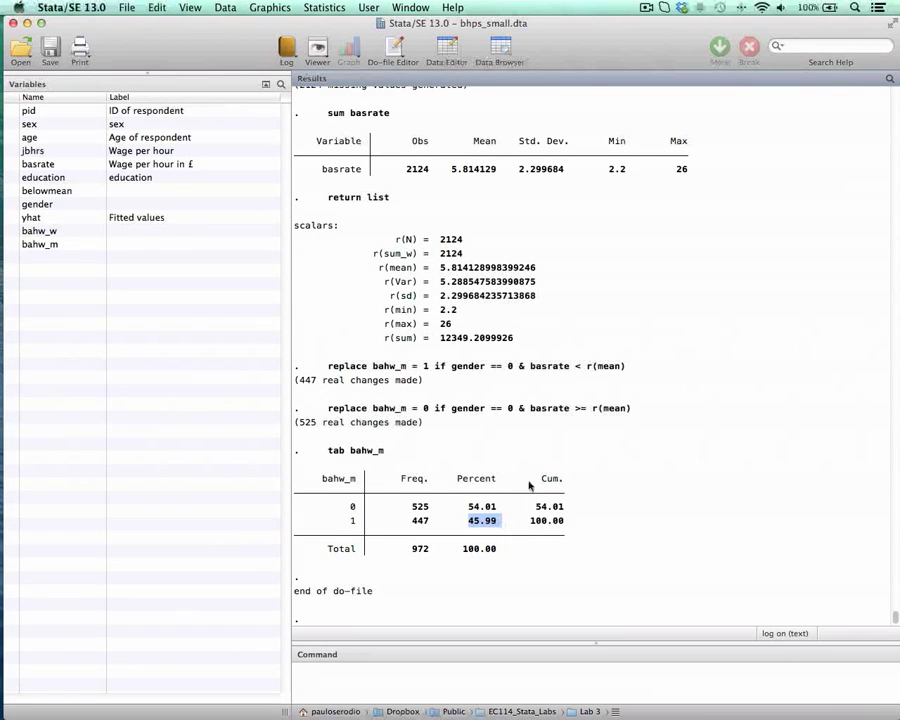
pyautogui.scroll(7, 570, 378)
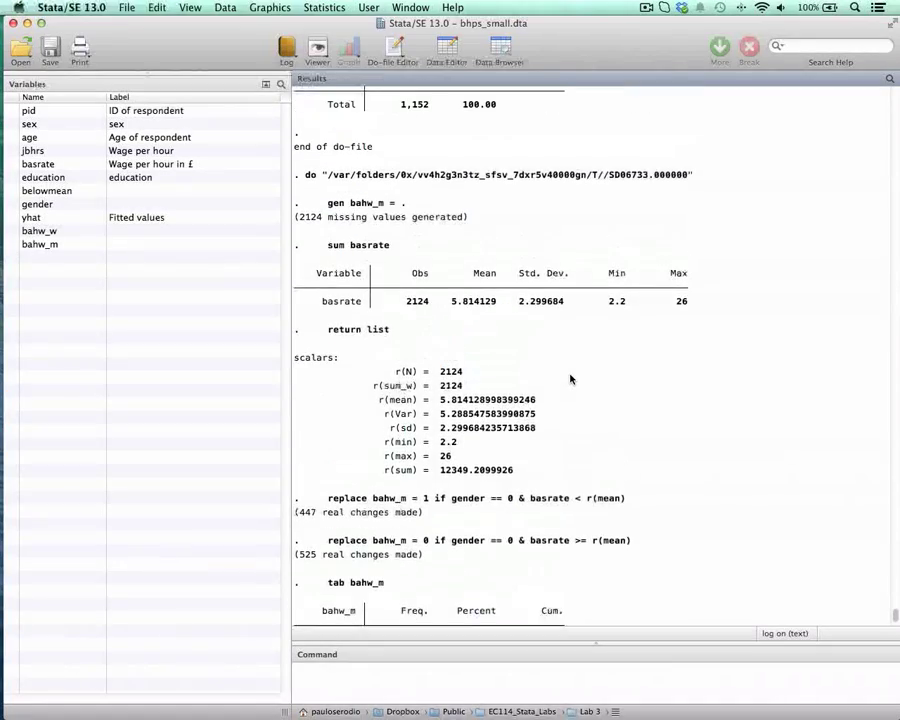
pyautogui.scroll(-8, 571, 385)
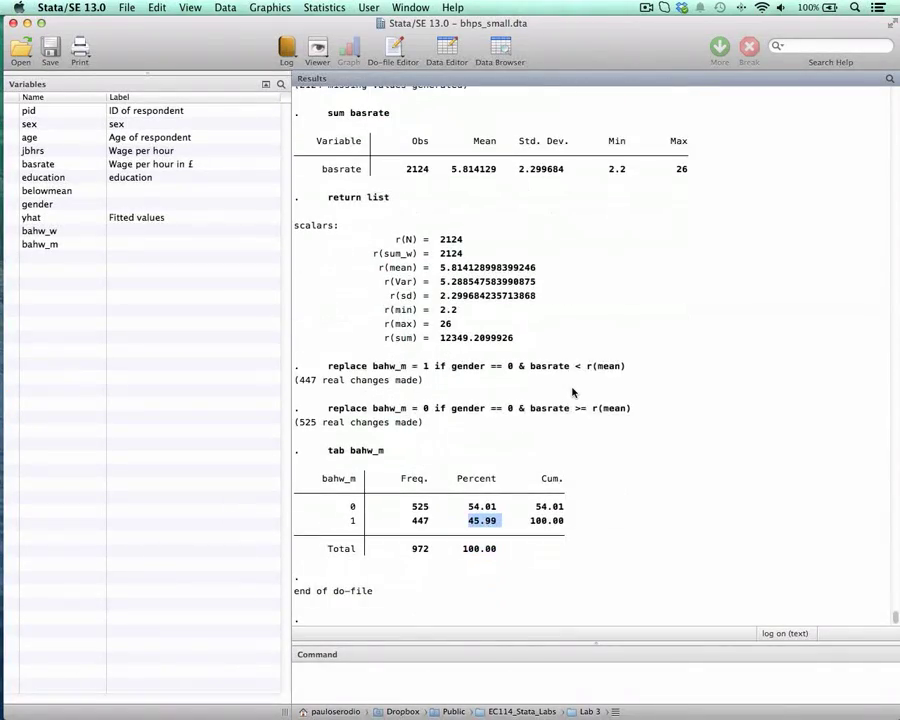
# Step: Run tab1 bahw_w bahw_m from the do-file, view both tabulations together, and return to the do-file
pyautogui.hotkey('ctrl', 'Down')
pyautogui.click(619, 307)
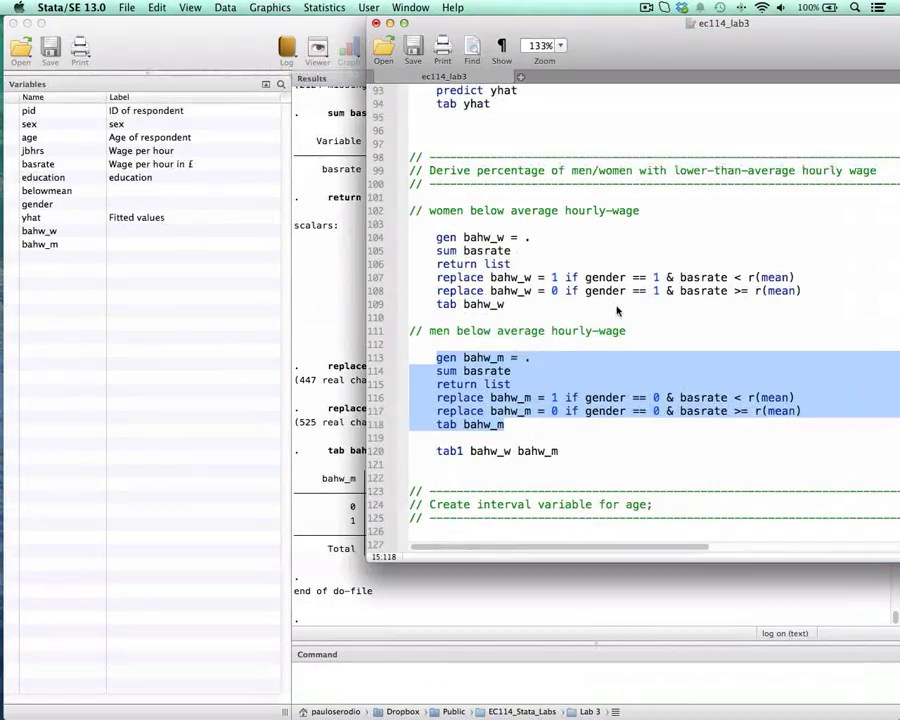
pyautogui.moveTo(578, 46); pyautogui.dragTo(425, 24)
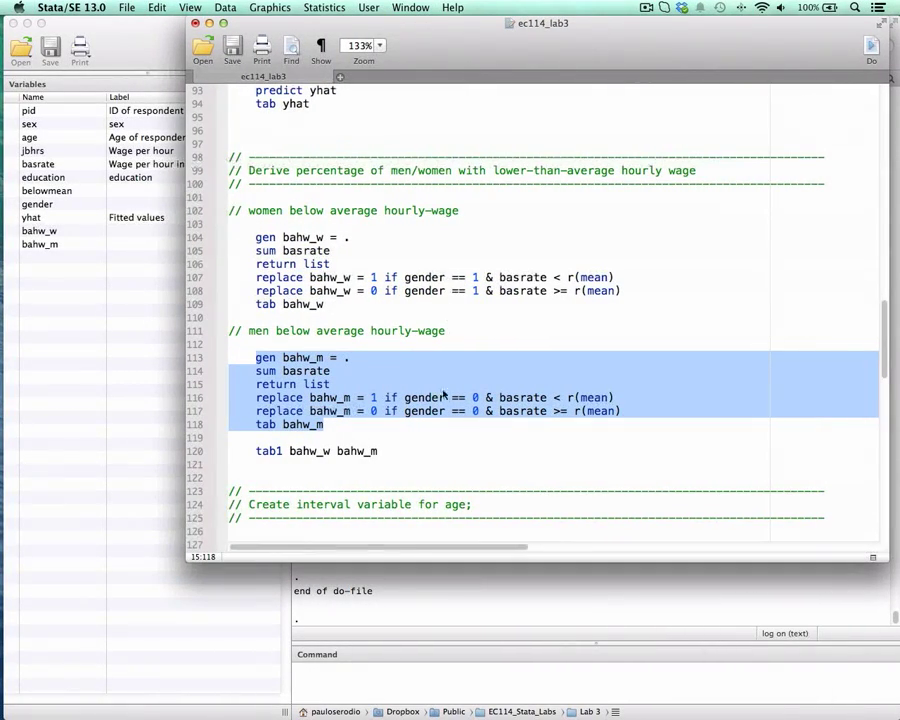
pyautogui.moveTo(230, 453); pyautogui.dragTo(380, 452)
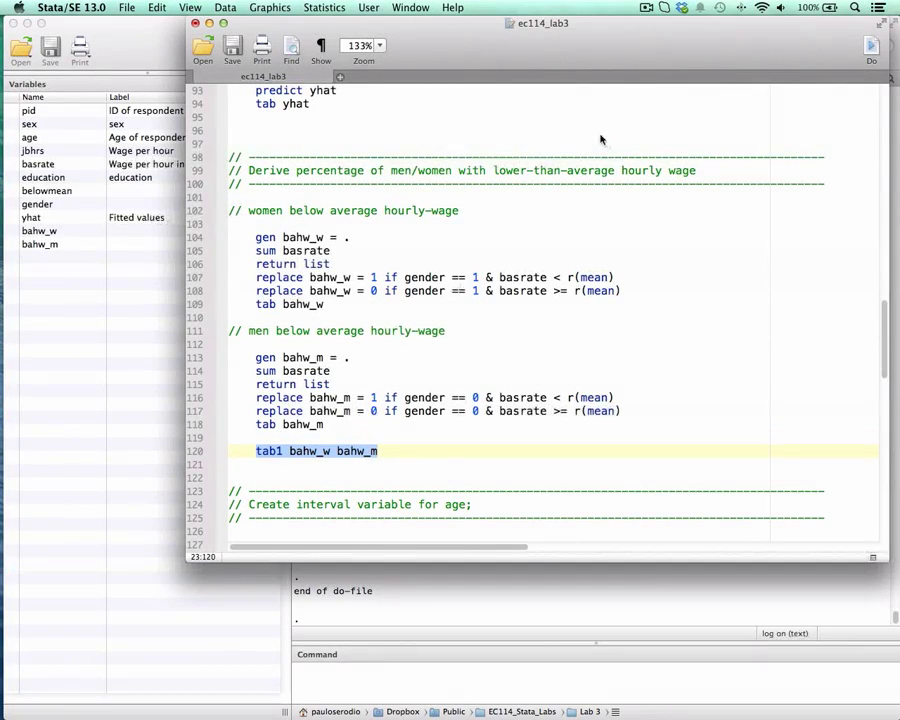
pyautogui.moveTo(327, 30); pyautogui.dragTo(574, 32)
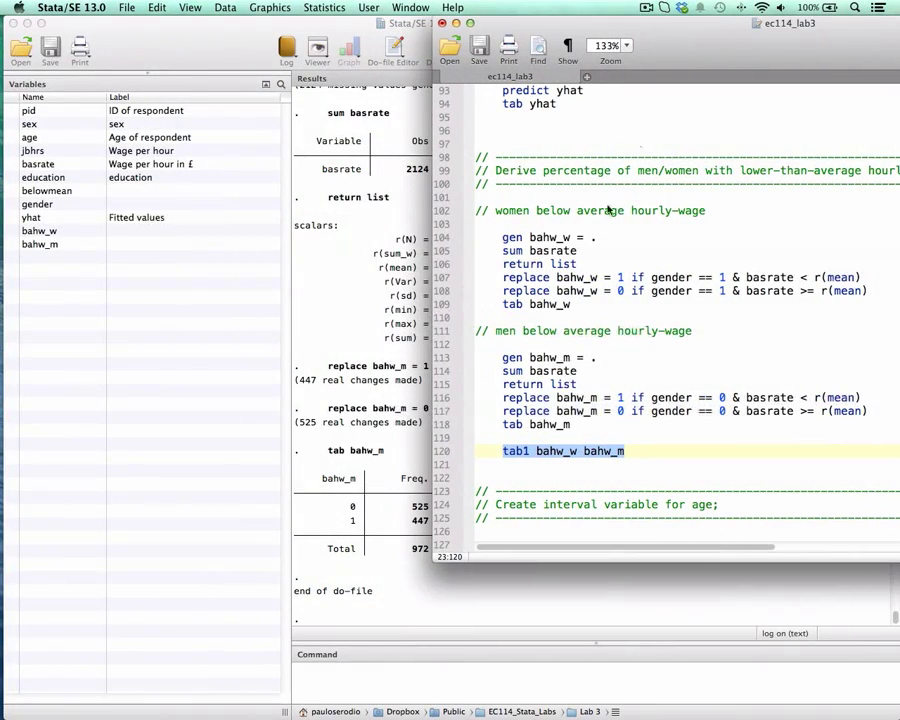
pyautogui.doubleClick(517, 455)
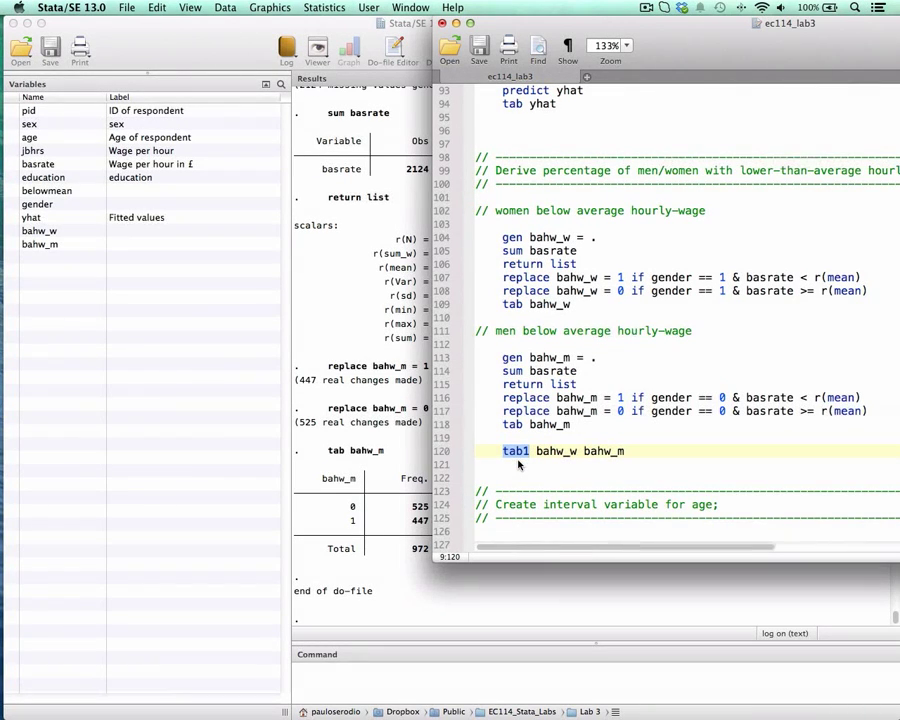
pyautogui.press('super+shift+d')
pyautogui.click(388, 421)
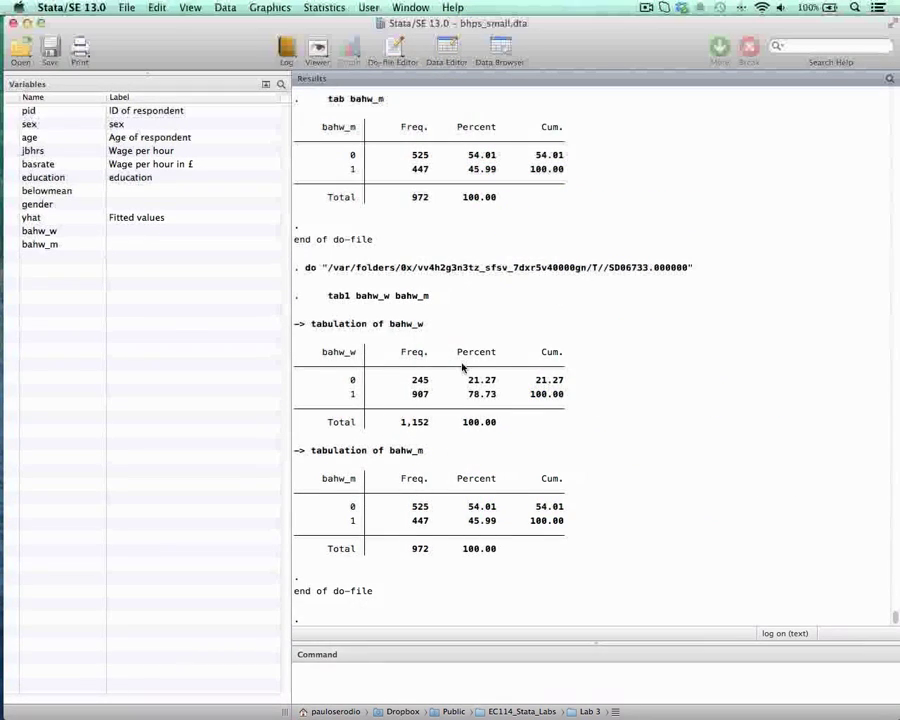
pyautogui.hotkey('ctrl', 'Down')
pyautogui.click(558, 497)
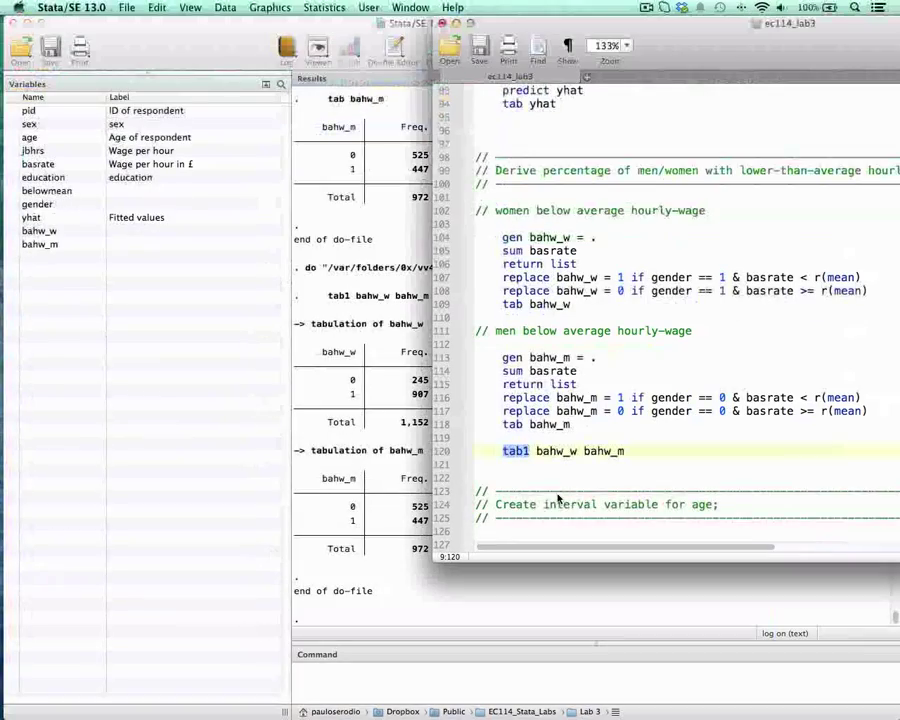
# Step: Examine the do-file's age interval section, comparing the 25 - 34, 35 - 44, 45 - 54 and 55 - 64 ranges with codes 1 to 4
pyautogui.click(532, 451)
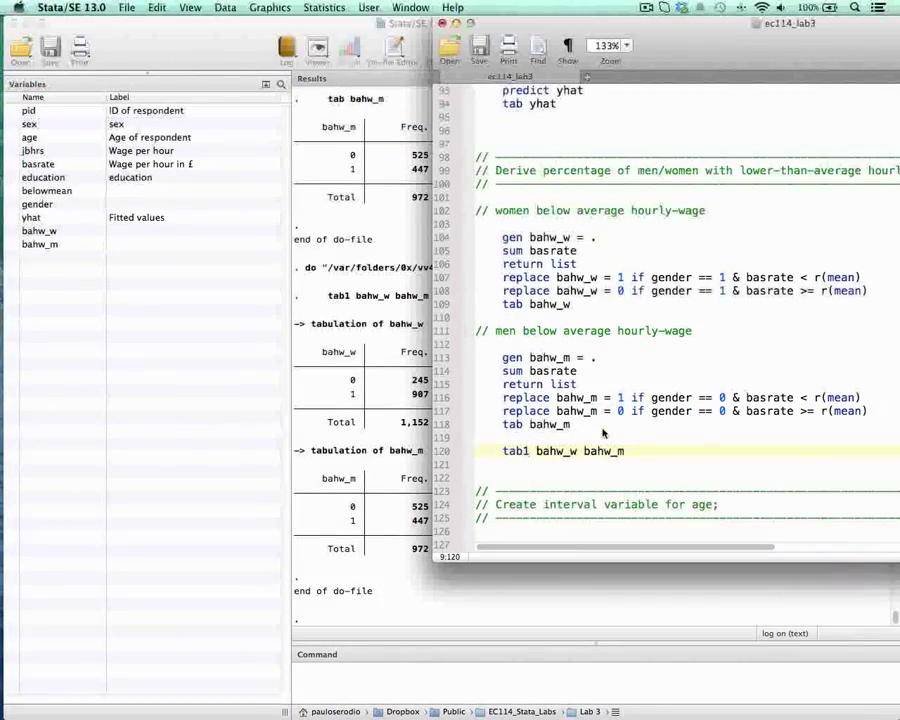
pyautogui.scroll(-5, 600, 435)
pyautogui.scroll(-6, 600, 437)
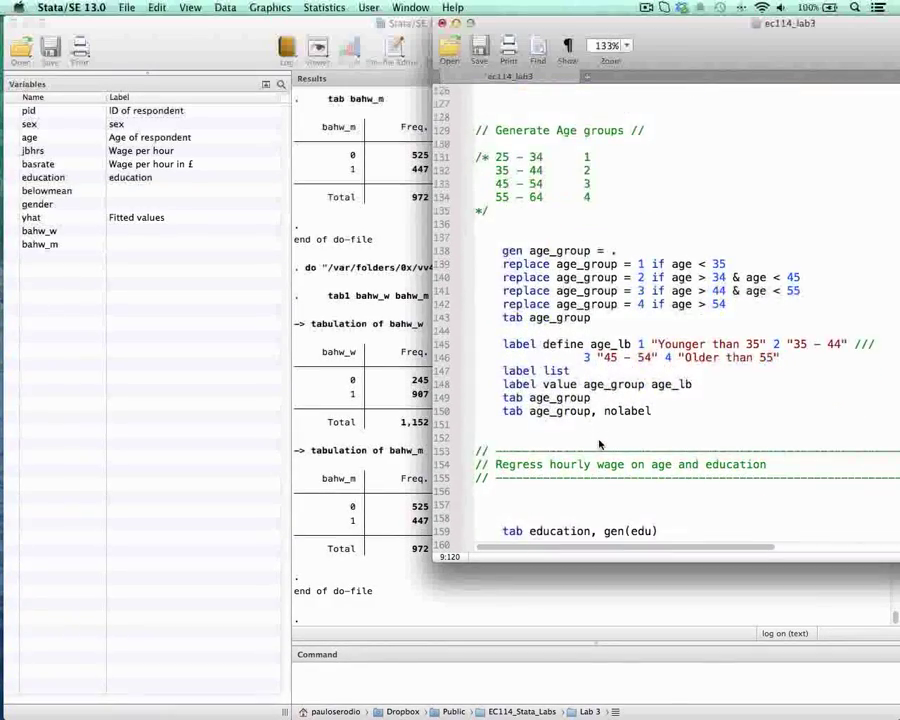
pyautogui.scroll(2, 600, 442)
pyautogui.scroll(-1, 600, 444)
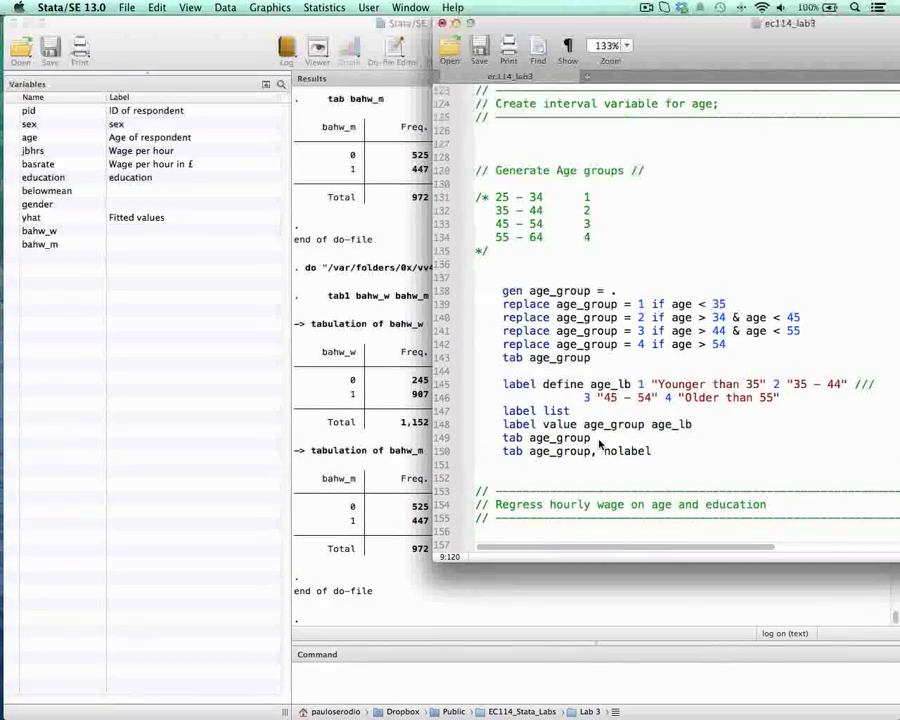
pyautogui.moveTo(773, 65); pyautogui.dragTo(523, 65)
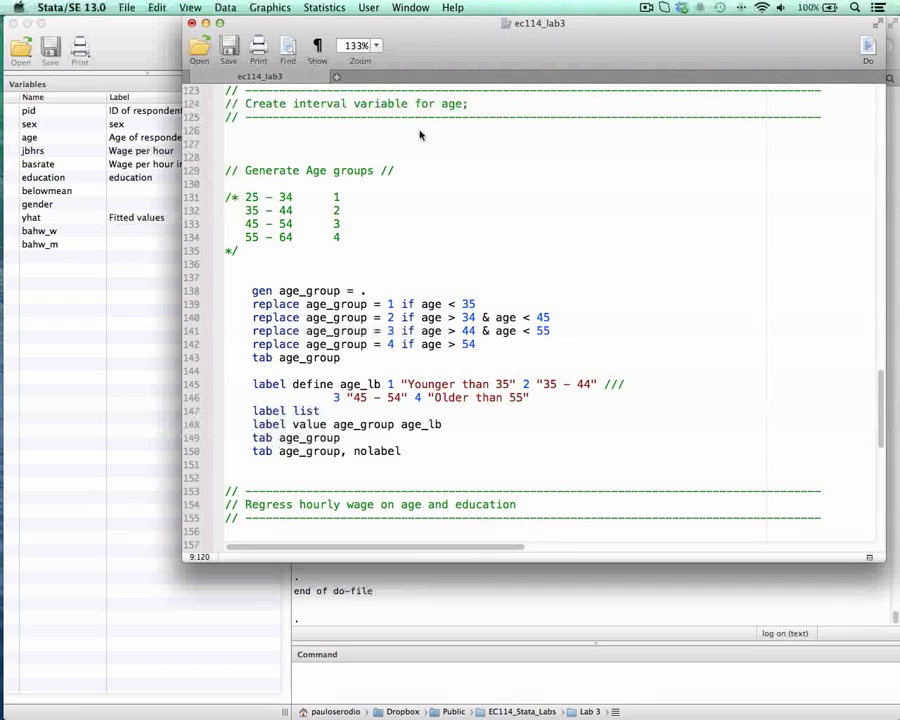
pyautogui.moveTo(431, 49); pyautogui.dragTo(478, 49)
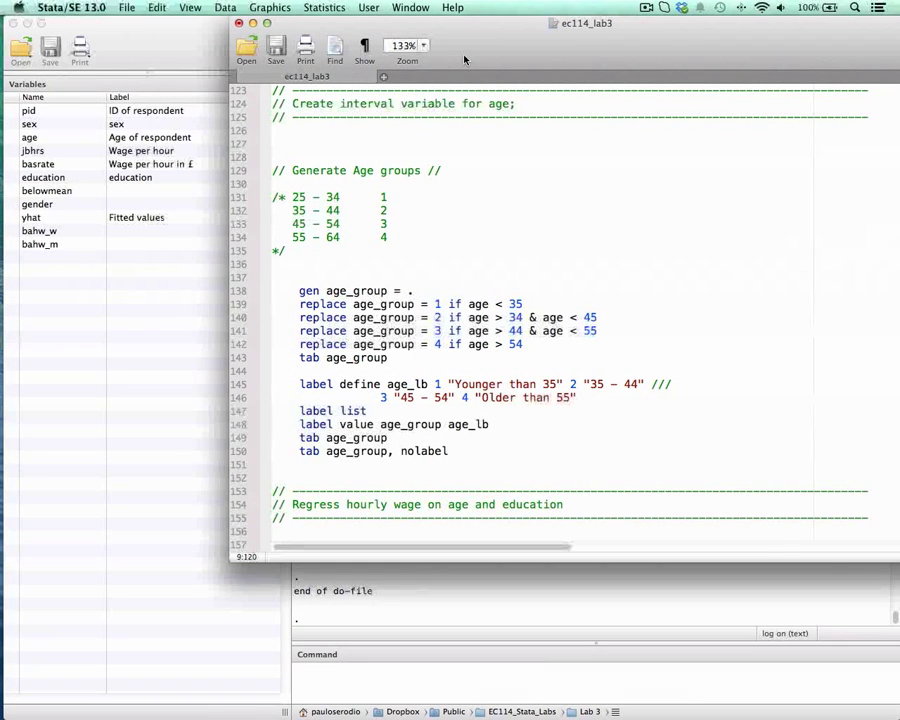
pyautogui.moveTo(477, 49); pyautogui.dragTo(556, 49)
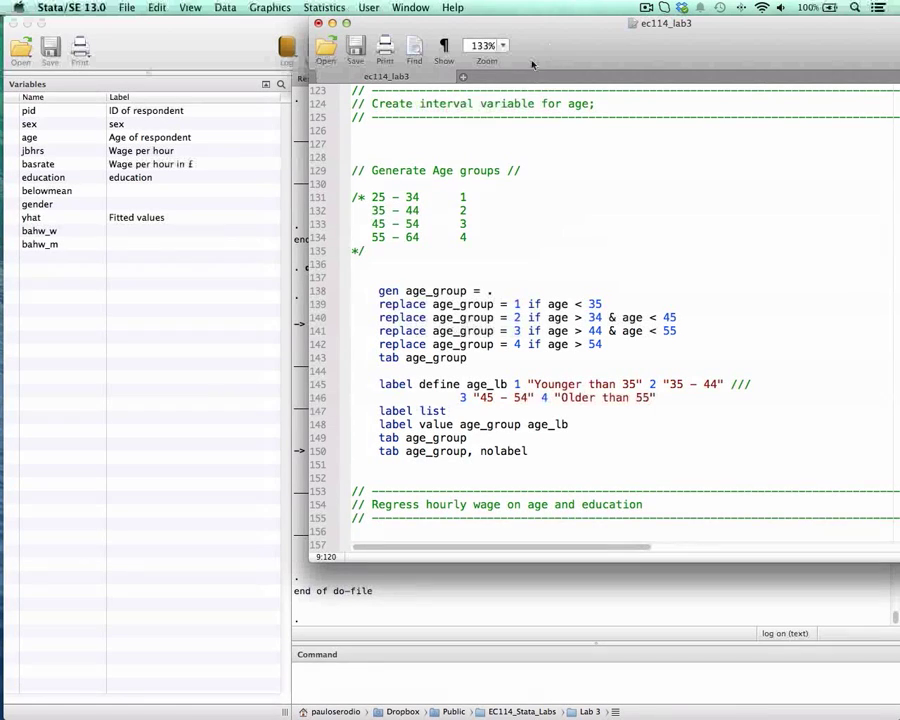
pyautogui.moveTo(372, 199); pyautogui.dragTo(418, 198)
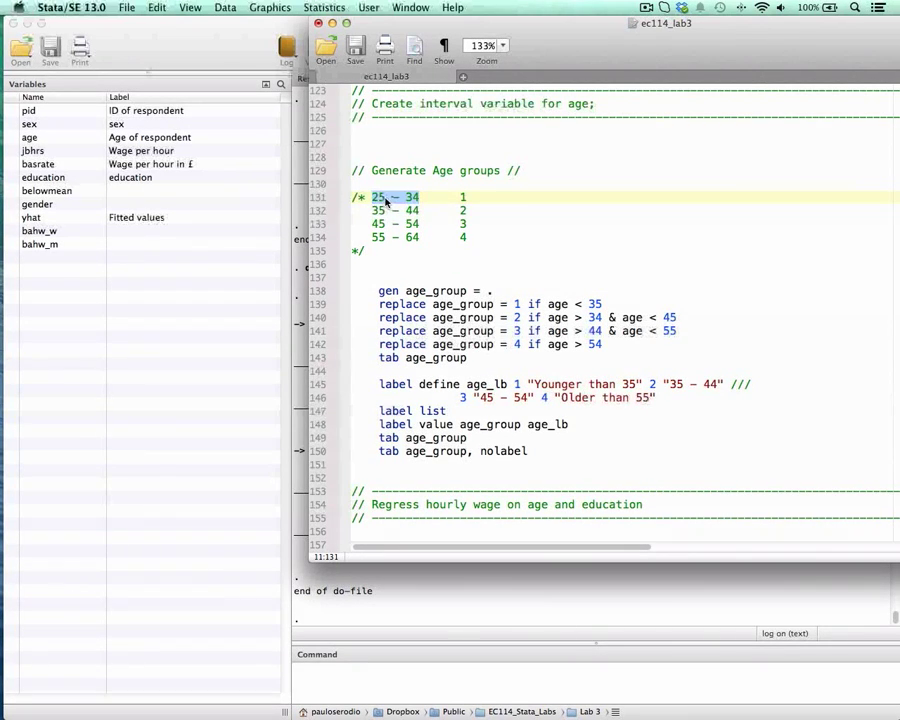
pyautogui.moveTo(459, 197); pyautogui.dragTo(481, 203)
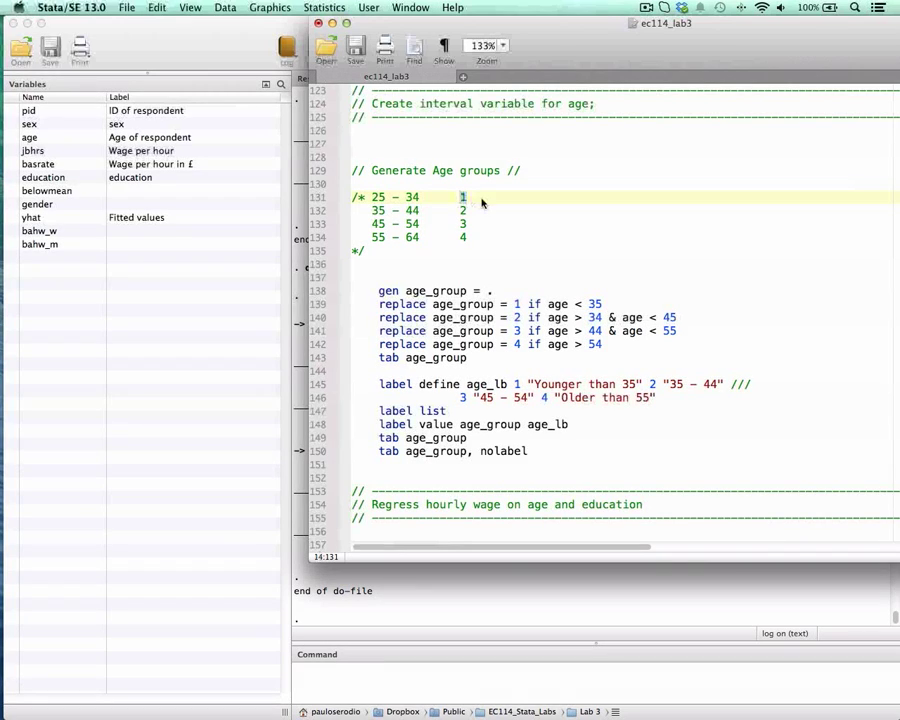
pyautogui.moveTo(373, 212); pyautogui.dragTo(474, 219)
pyautogui.moveTo(372, 224); pyautogui.dragTo(467, 228)
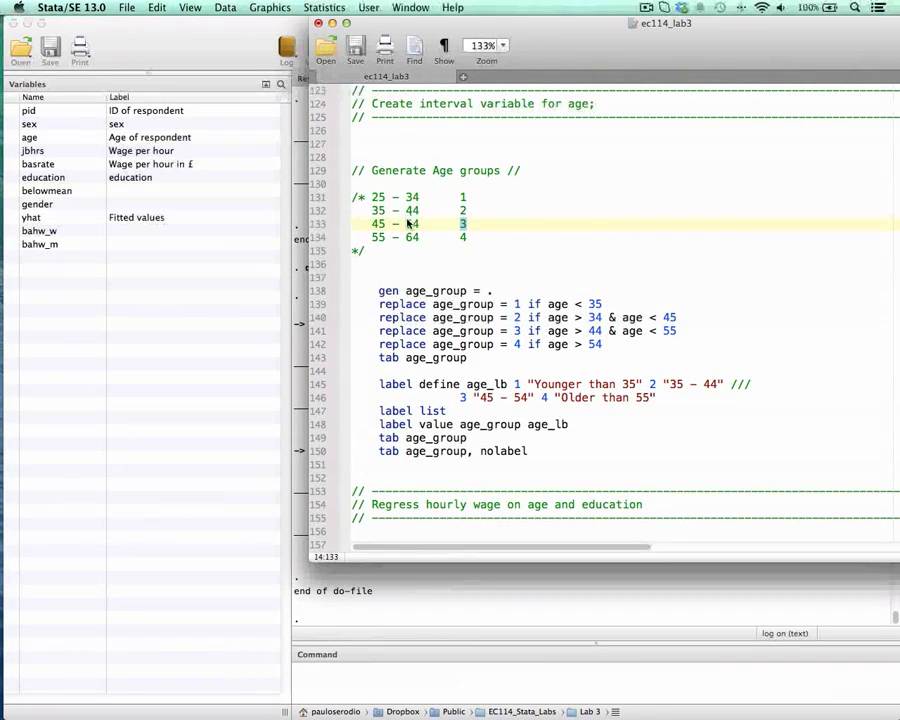
# Step: Run gen age_group = . and replace age_group = 1 if age < 35 from the do-file, keeping the results visible
pyautogui.moveTo(328, 20); pyautogui.dragTo(463, 40)
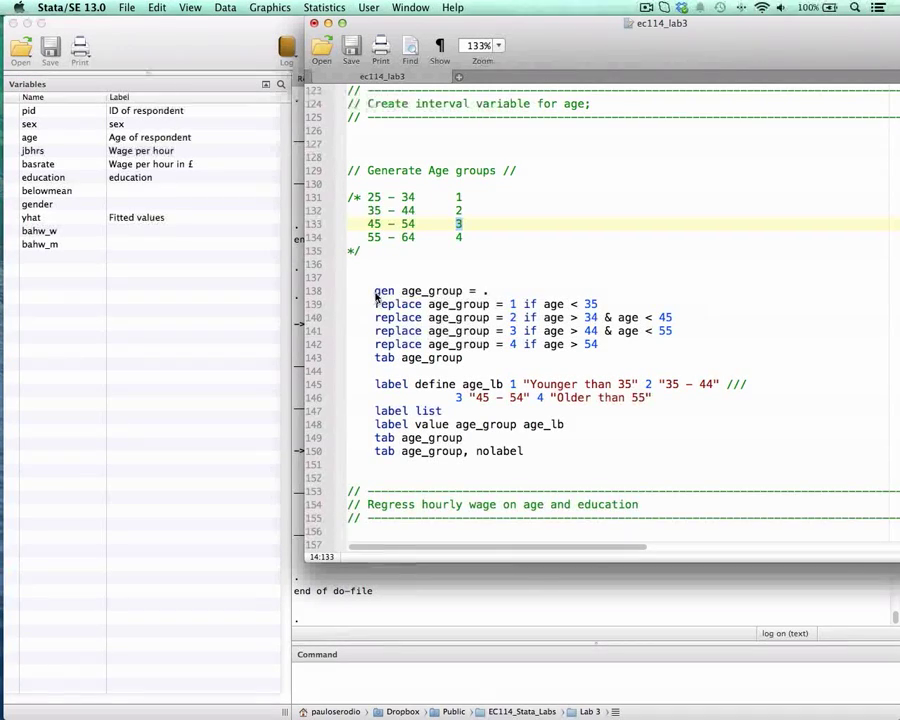
pyautogui.moveTo(375, 291); pyautogui.dragTo(489, 293)
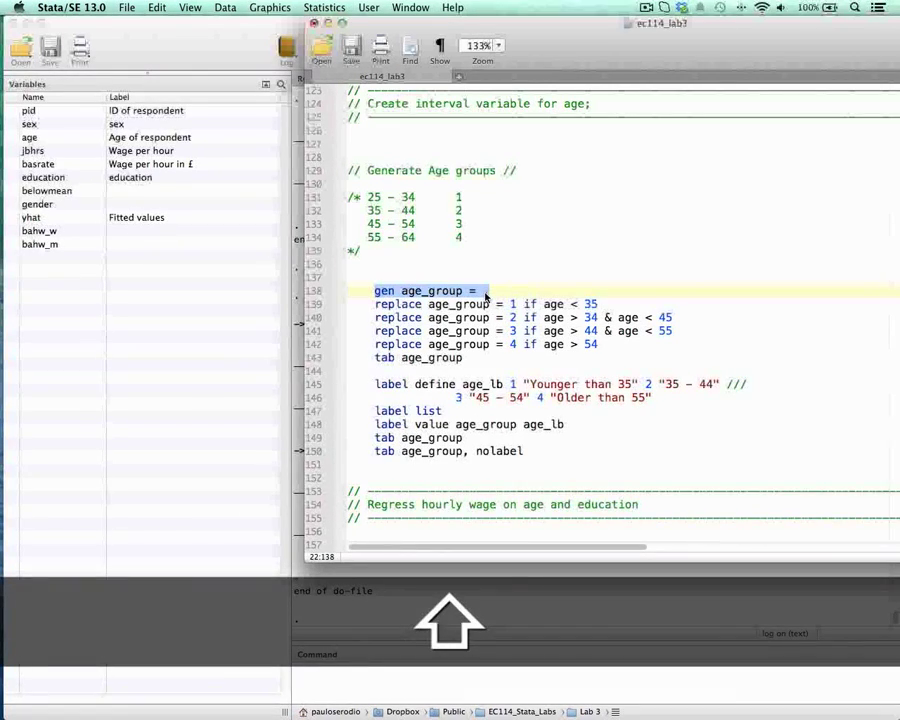
pyautogui.press('super+shift+d')
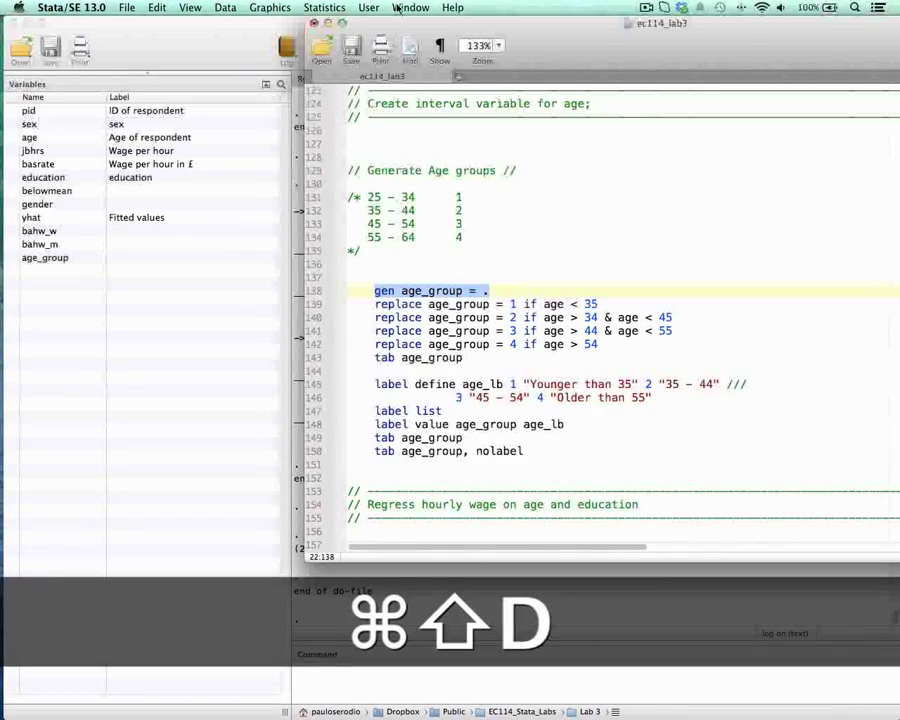
pyautogui.moveTo(396, 24); pyautogui.dragTo(514, 24)
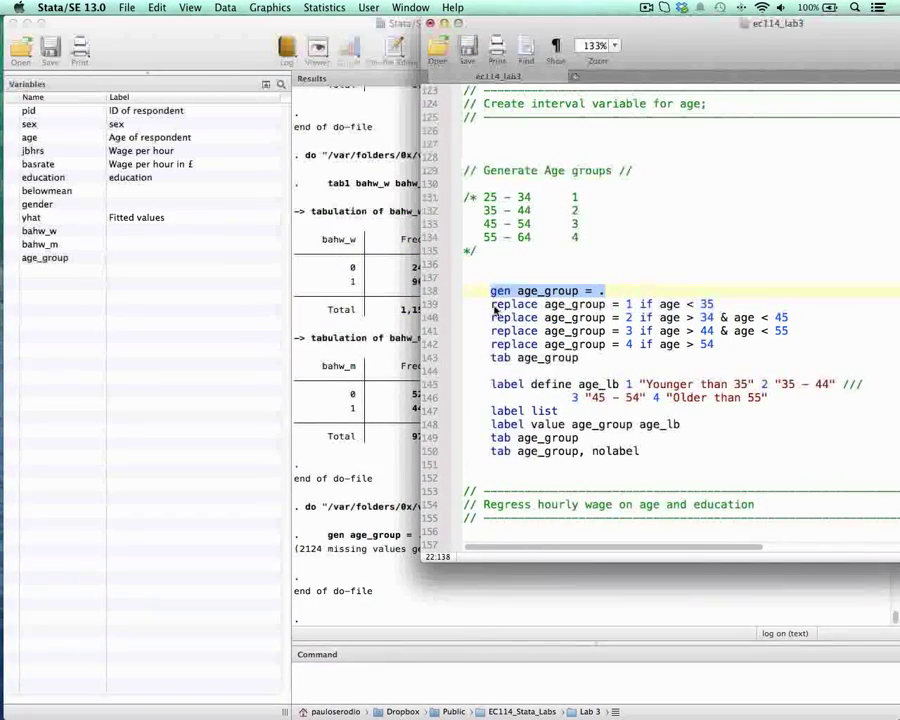
pyautogui.moveTo(491, 304); pyautogui.dragTo(717, 308)
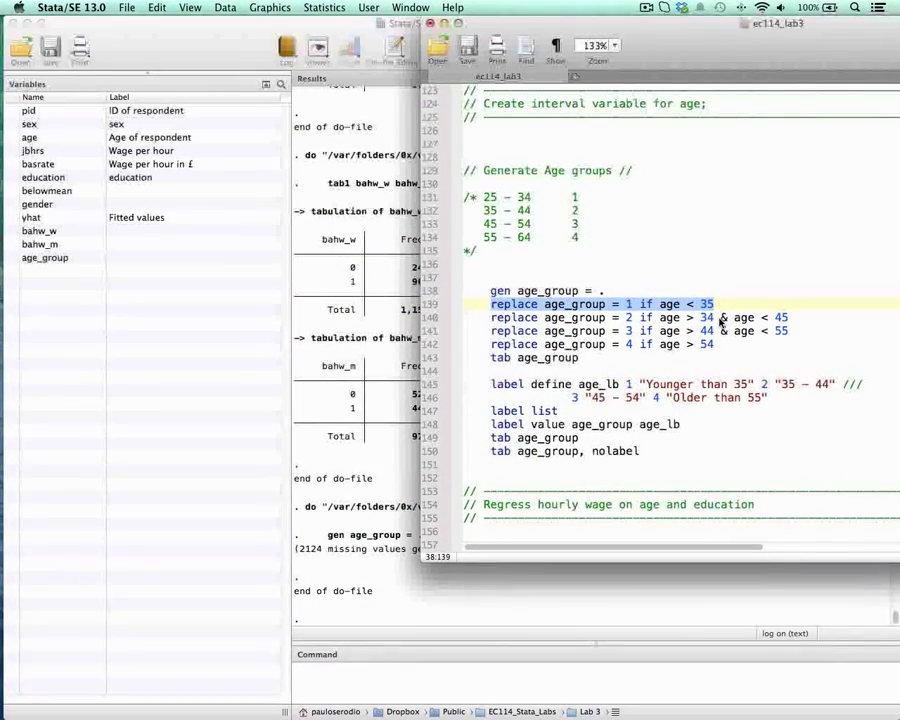
pyautogui.press('super+shift+d')
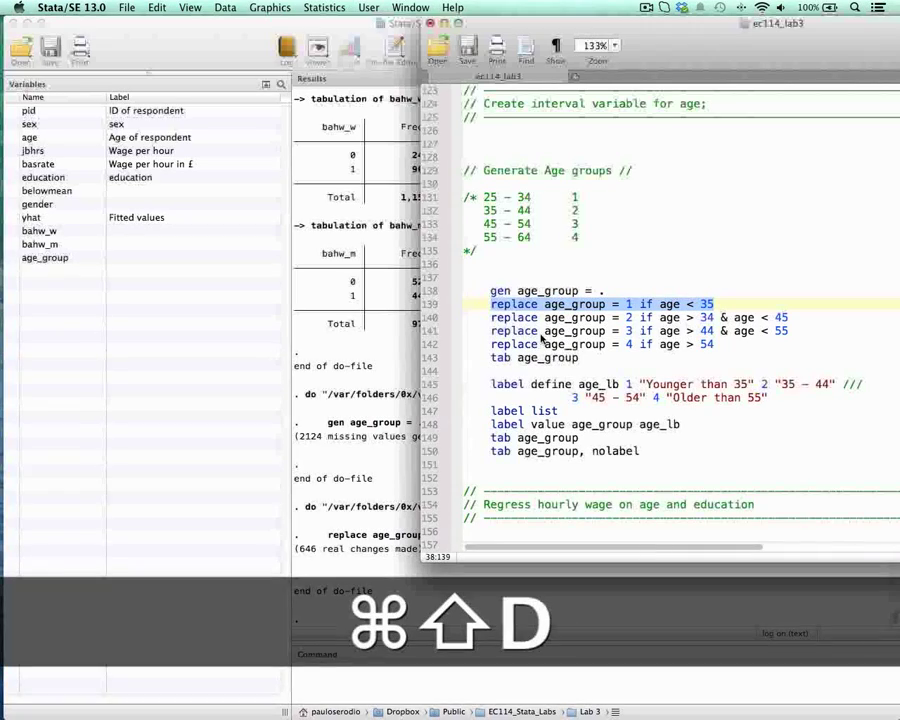
# Step: Run the replace lines that assign age_group 2 to ages above 34 and below 45, and 3 to ages above 44 and below 55
pyautogui.moveTo(491, 319); pyautogui.dragTo(635, 323)
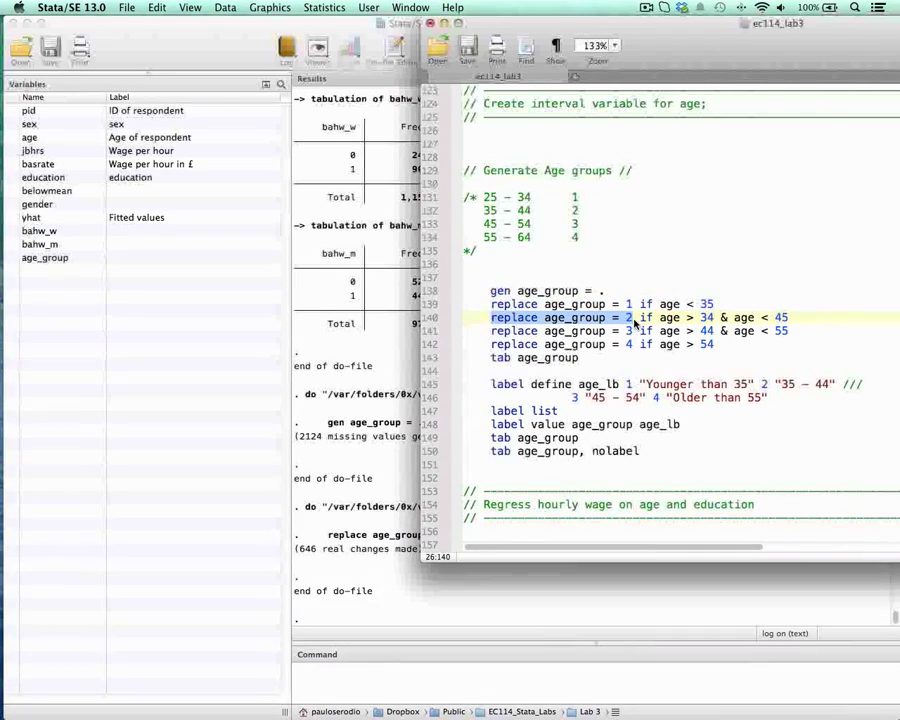
pyautogui.doubleClick(707, 318)
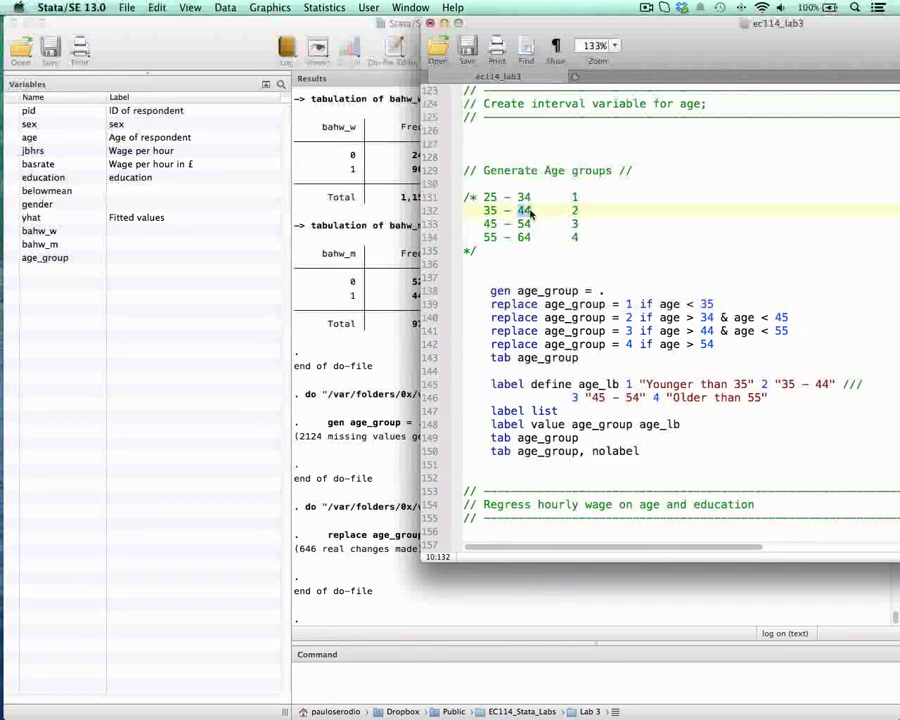
pyautogui.moveTo(492, 318); pyautogui.dragTo(800, 320)
pyautogui.press('super+shift+d')
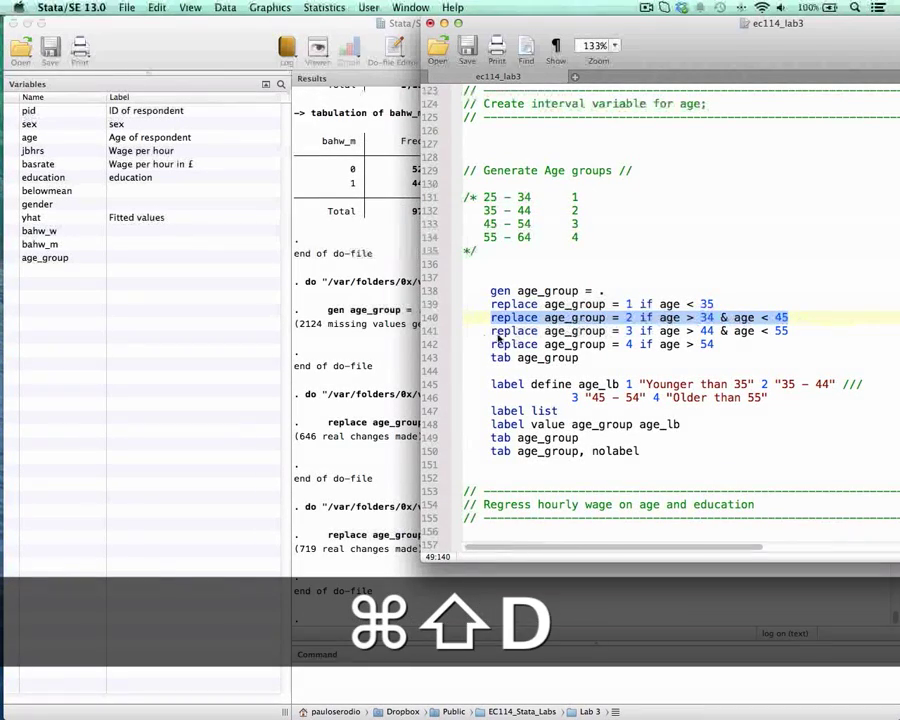
pyautogui.moveTo(490, 331); pyautogui.dragTo(633, 341)
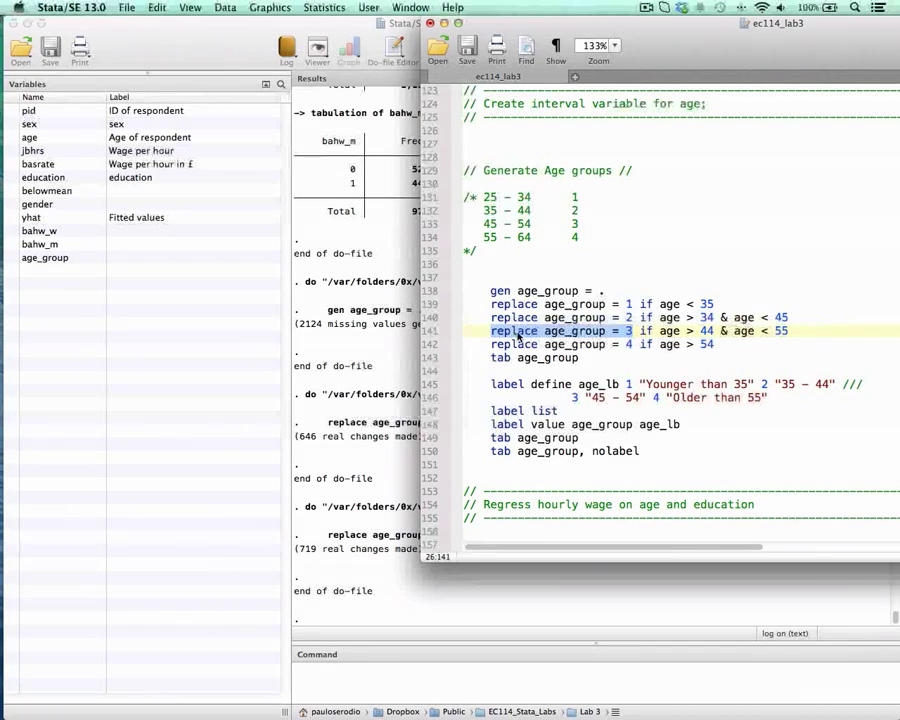
pyautogui.moveTo(504, 333); pyautogui.dragTo(606, 333)
pyautogui.press('super+shift+d')
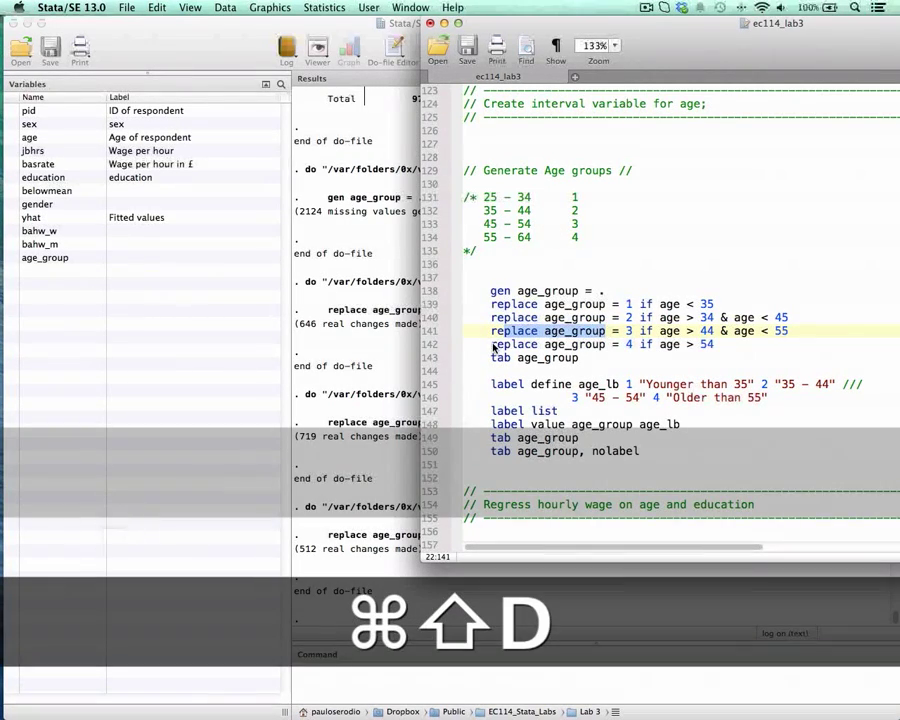
# Step: Extend the age_group = 4 replace line with the condition & age != . so missing ages are excluded
pyautogui.moveTo(491, 344); pyautogui.dragTo(659, 345)
pyautogui.click(686, 344)
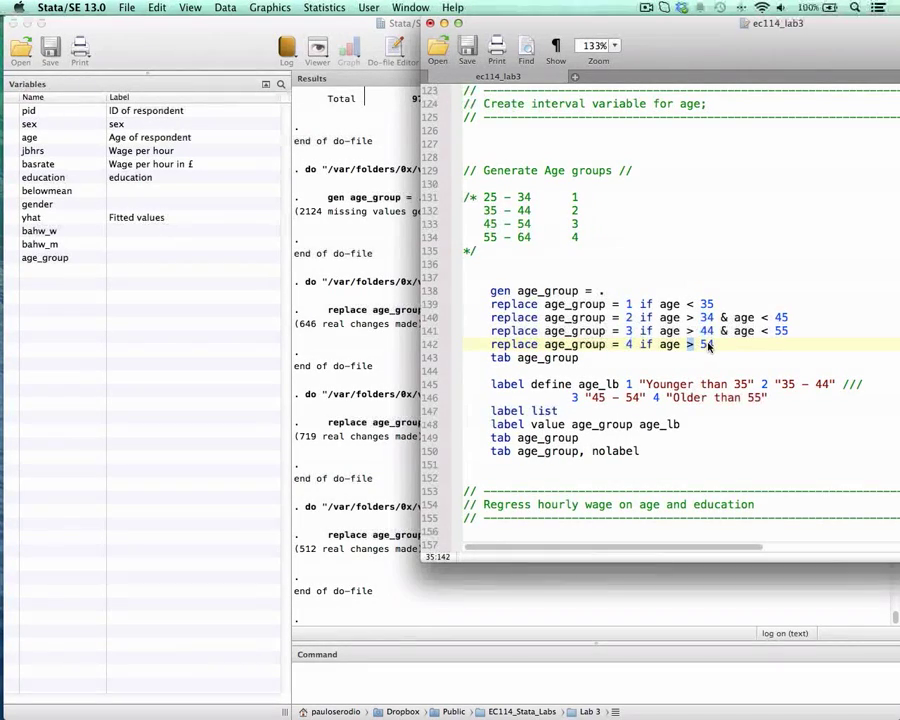
pyautogui.click(727, 345)
pyautogui.write('& age')
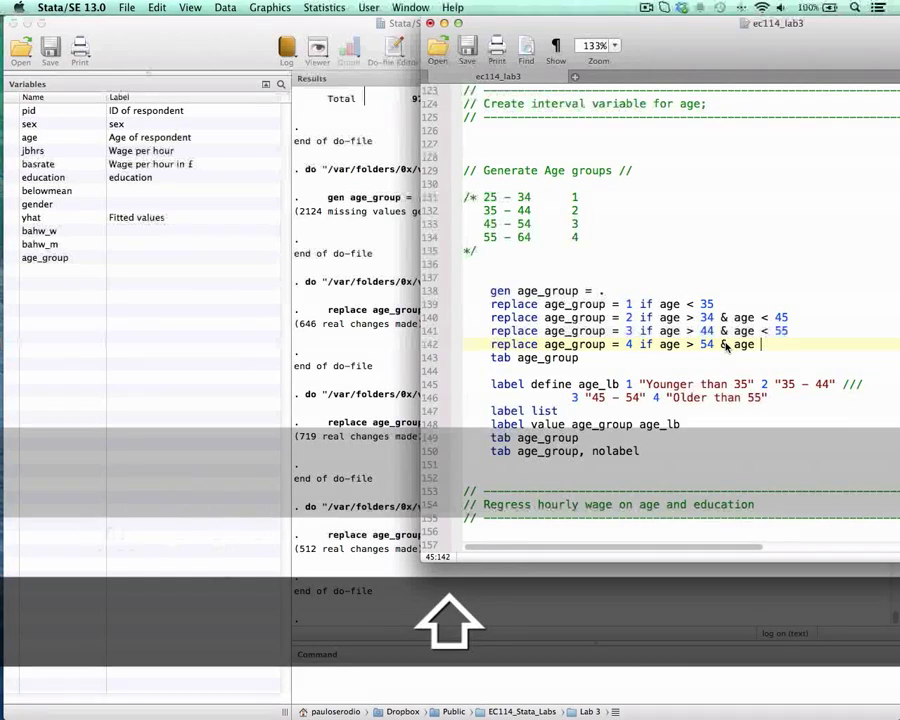
pyautogui.write(' != .')
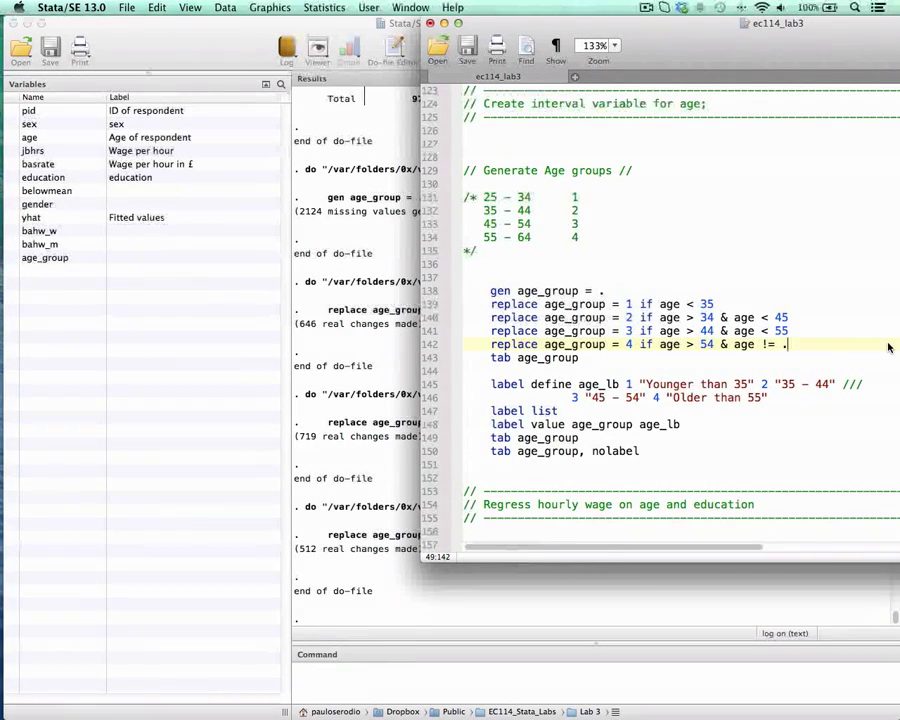
# Step: Add the line codebook age below the first tab age_group in the do-file and run it
pyautogui.press('Down')
pyautogui.press('Return')
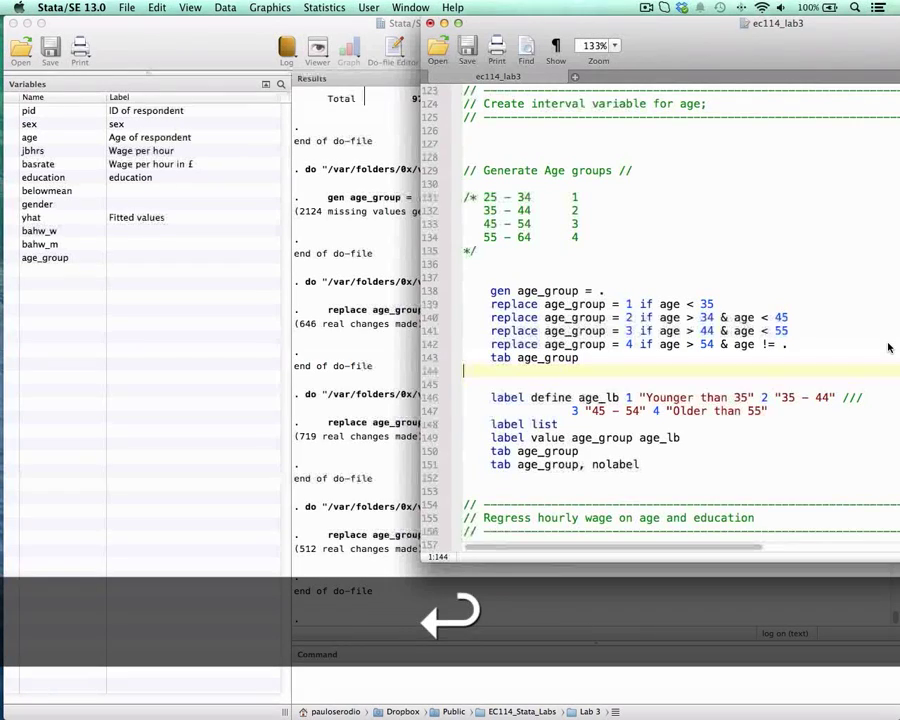
pyautogui.press('Tab')
pyautogui.write('code')
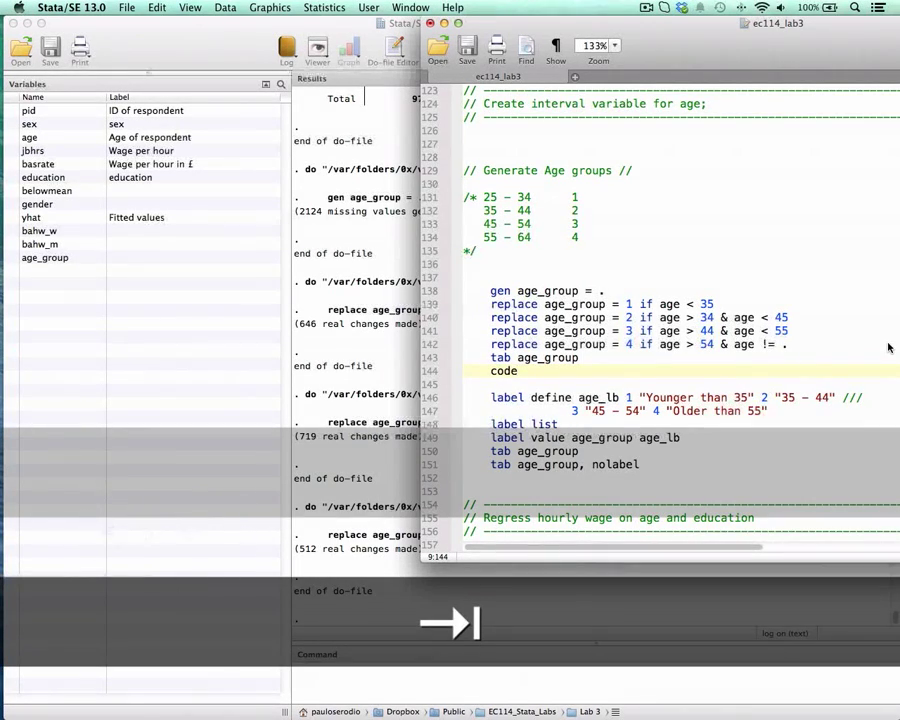
pyautogui.write('book a')
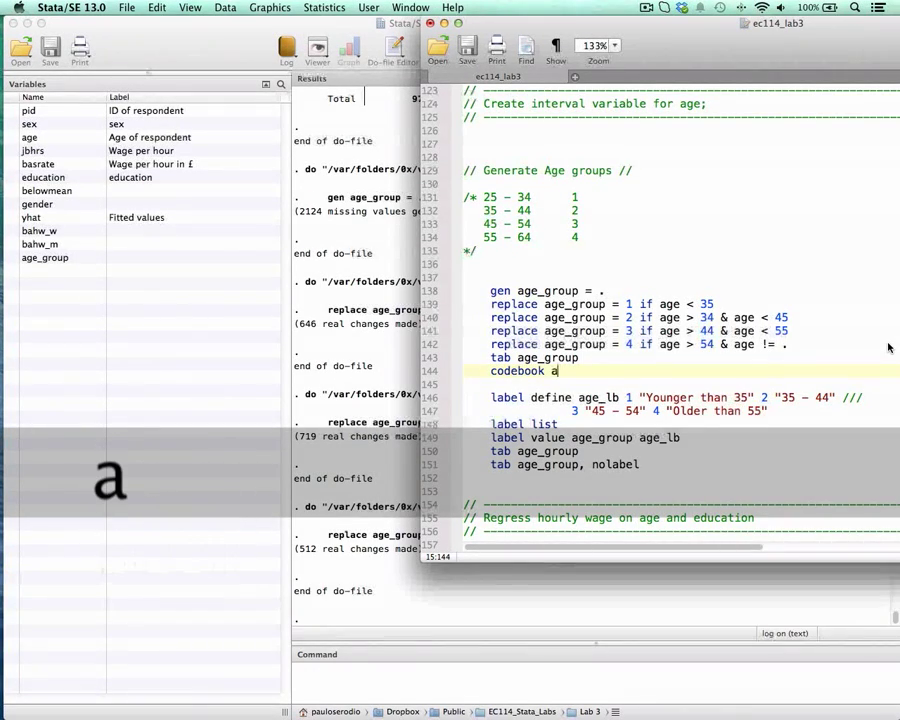
pyautogui.write('ge')
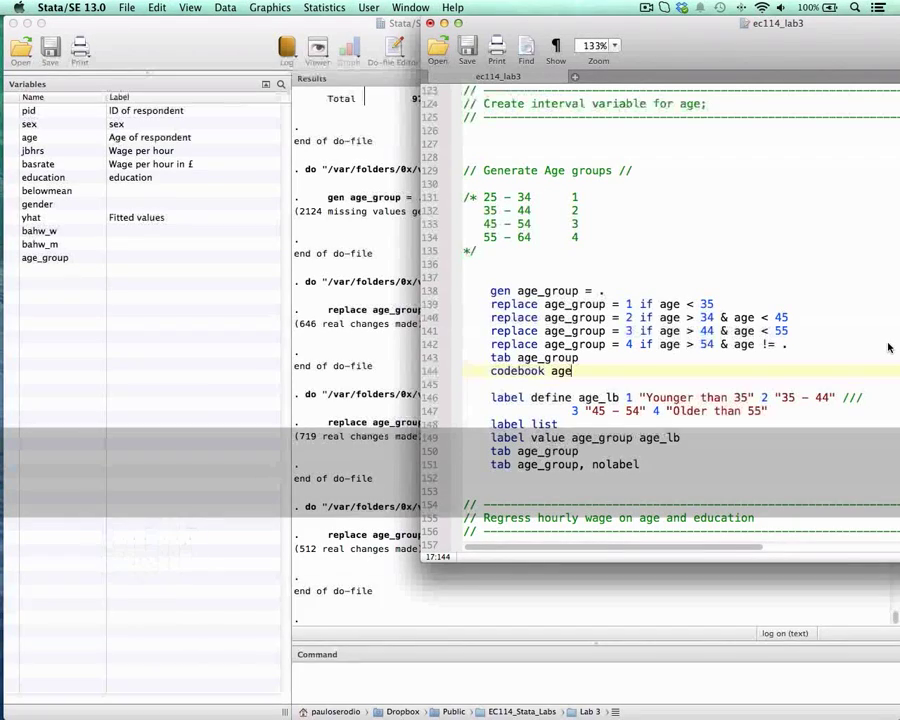
pyautogui.press('super+shift+Left')
pyautogui.press('super+shift+d')
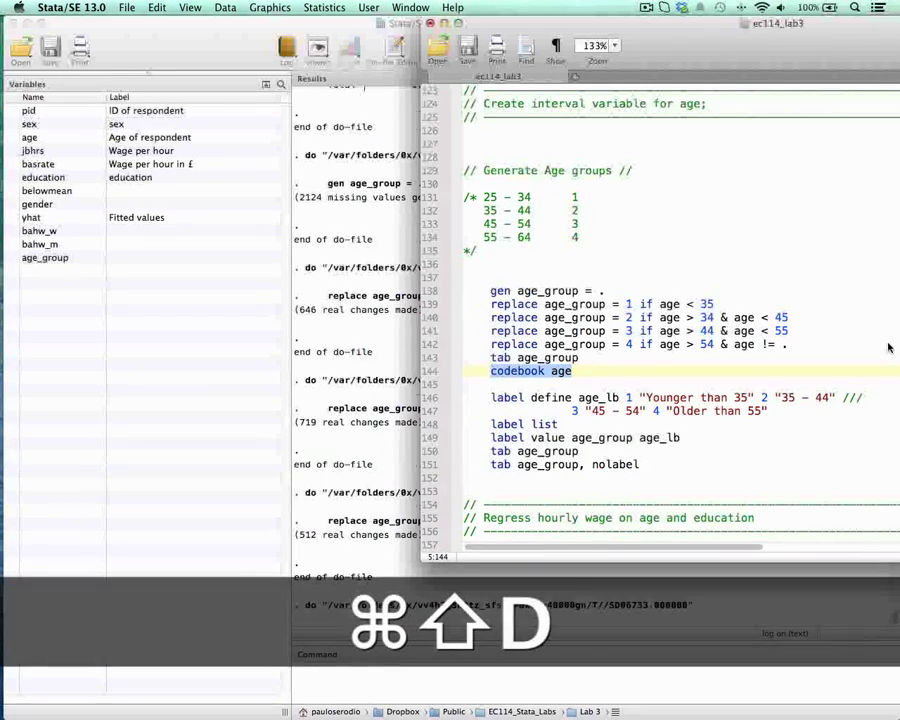
# Step: Check the missing values of age in the codebook output and return to the do-file
pyautogui.click(369, 423)
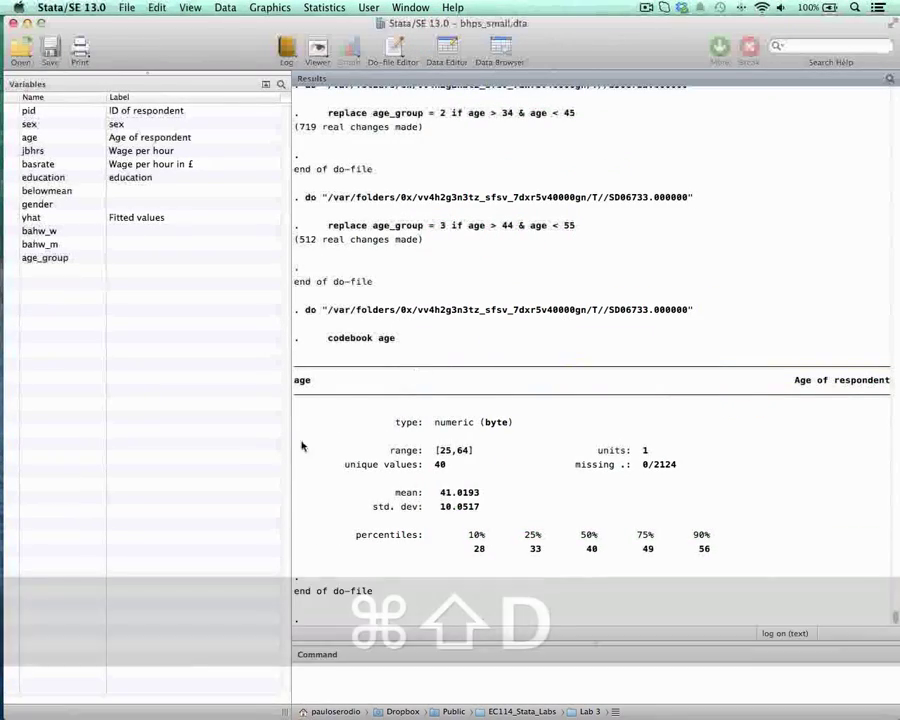
pyautogui.click(645, 467)
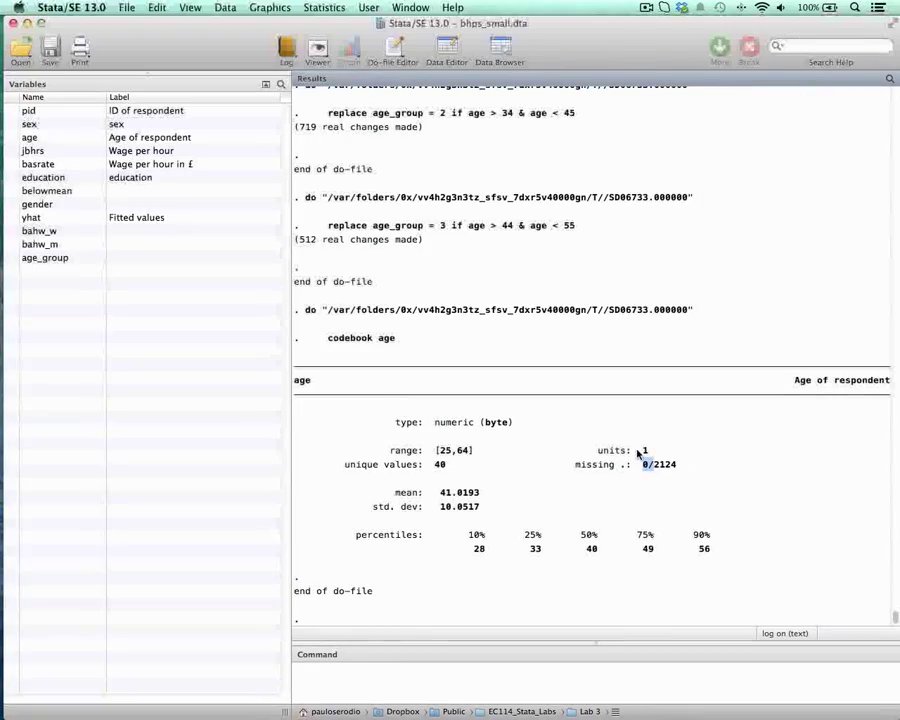
pyautogui.hotkey('ctrl', 'Down')
pyautogui.click(631, 394)
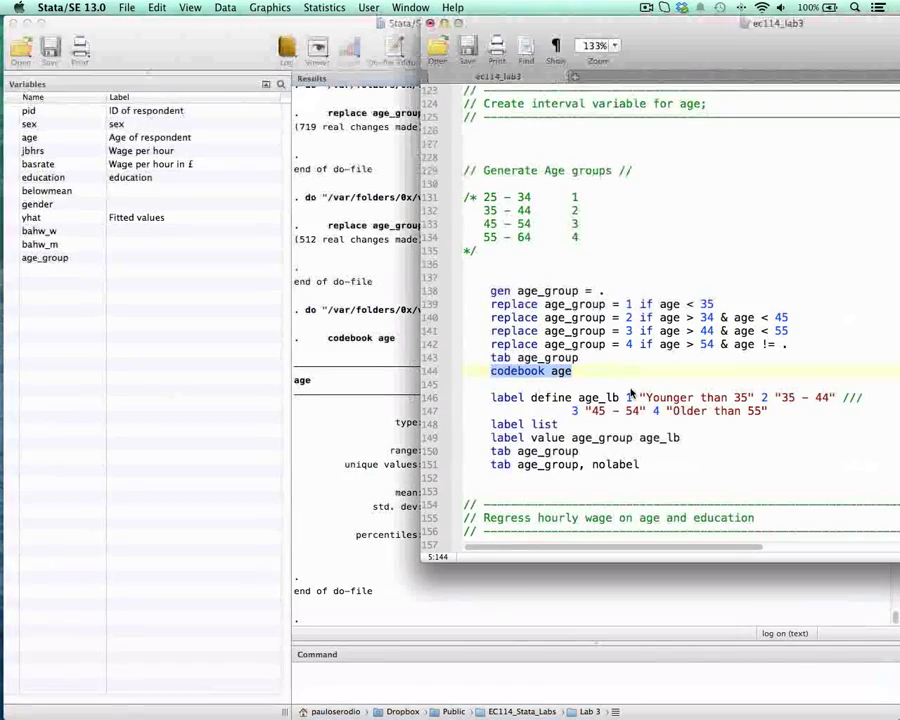
# Step: Run the replace line for age_group = 4 with its age != . condition, and tabulate age_group
pyautogui.moveTo(727, 345); pyautogui.dragTo(780, 345)
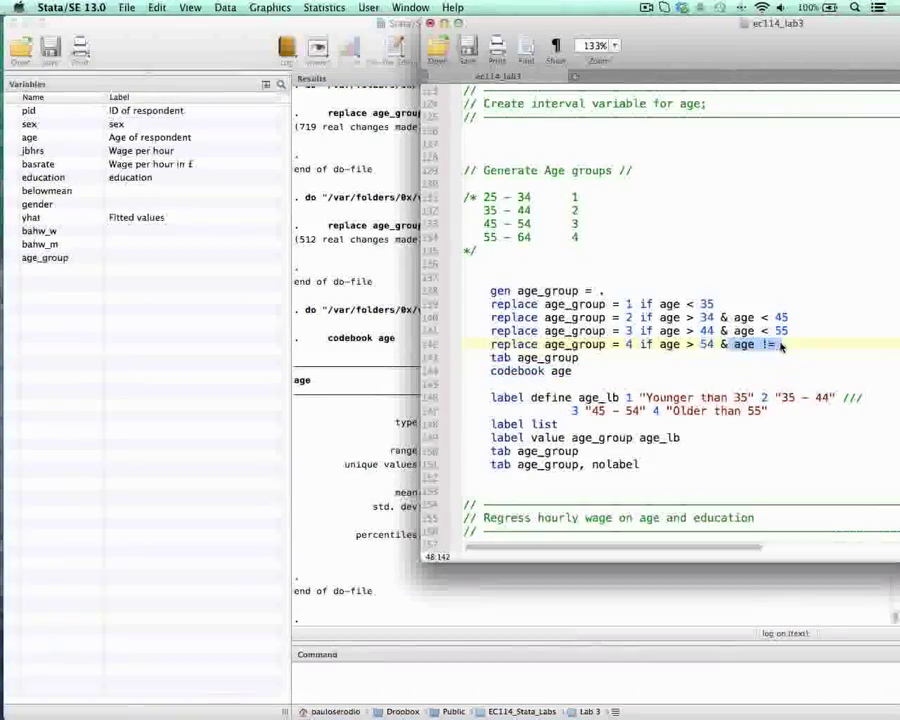
pyautogui.click(637, 346)
pyautogui.moveTo(577, 346); pyautogui.dragTo(716, 345)
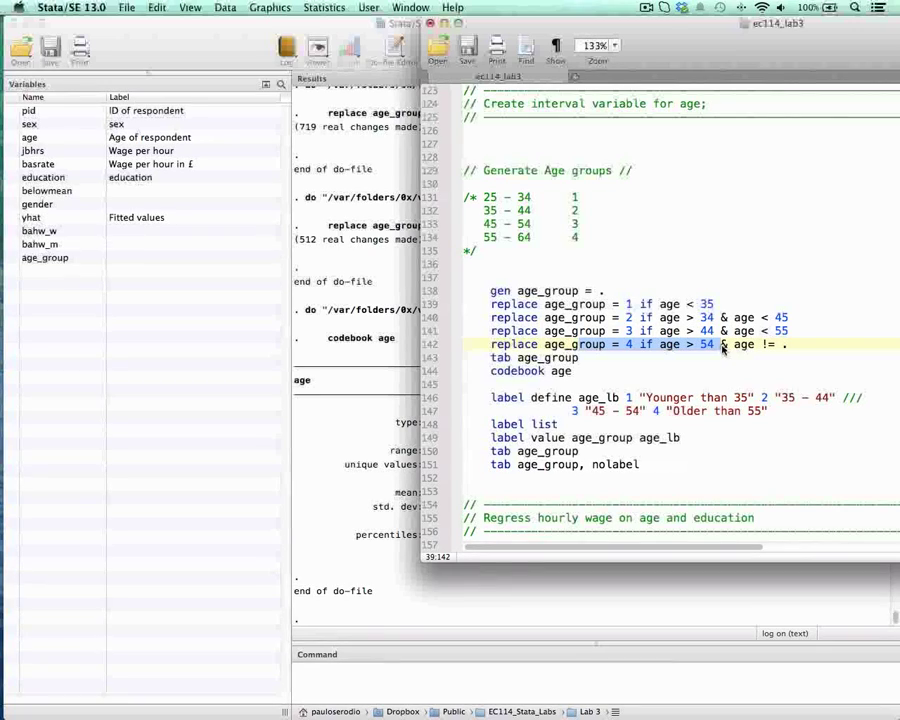
pyautogui.press('super+shift+d')
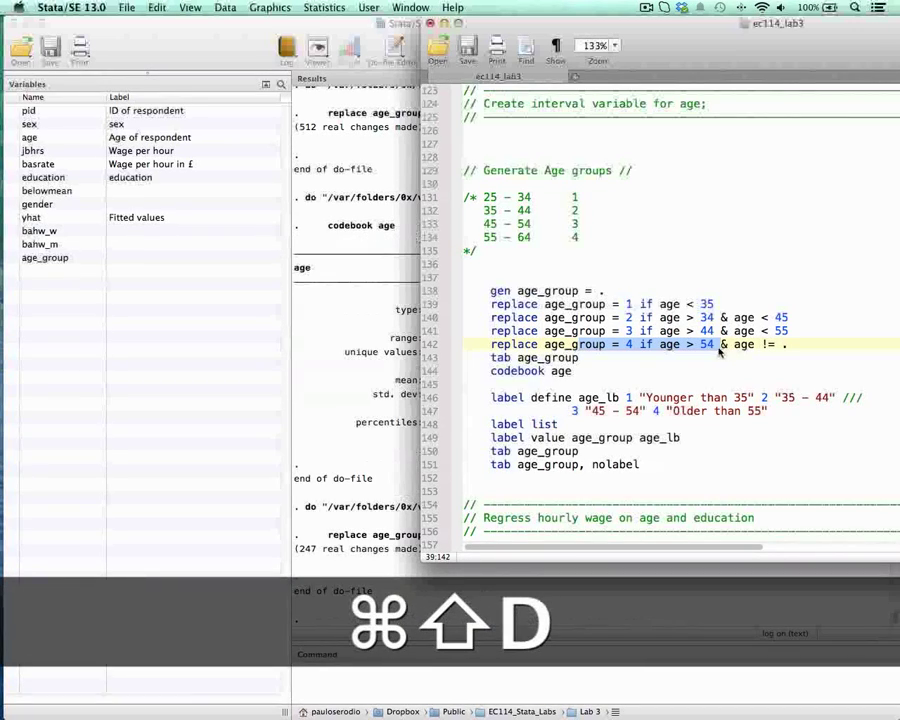
pyautogui.moveTo(492, 358)
pyautogui.mouseDown()
pyautogui.moveTo(599, 351)
pyautogui.moveTo(486, 366)
pyautogui.mouseUp()
pyautogui.press('super+shift+d')
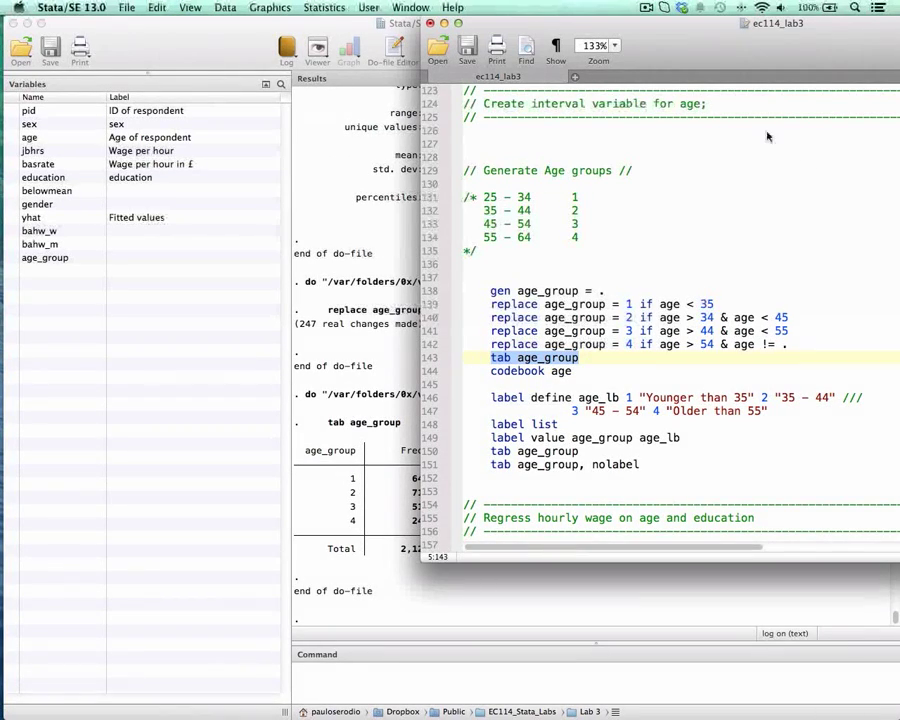
# Step: Run the two-line label define command for age_lb, labelling 1 Younger than 35, 2 35 - 44, 3 45 - 54 and 4 Older than 55
pyautogui.moveTo(694, 56); pyautogui.dragTo(449, 36)
pyautogui.scroll(-3, 496, 277)
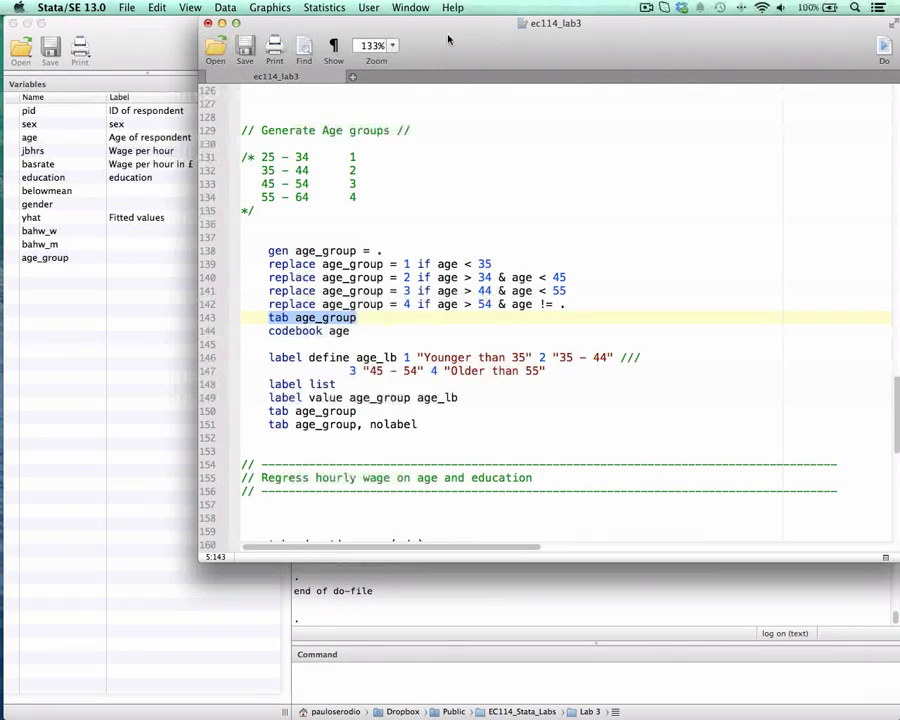
pyautogui.moveTo(311, 357); pyautogui.dragTo(487, 376)
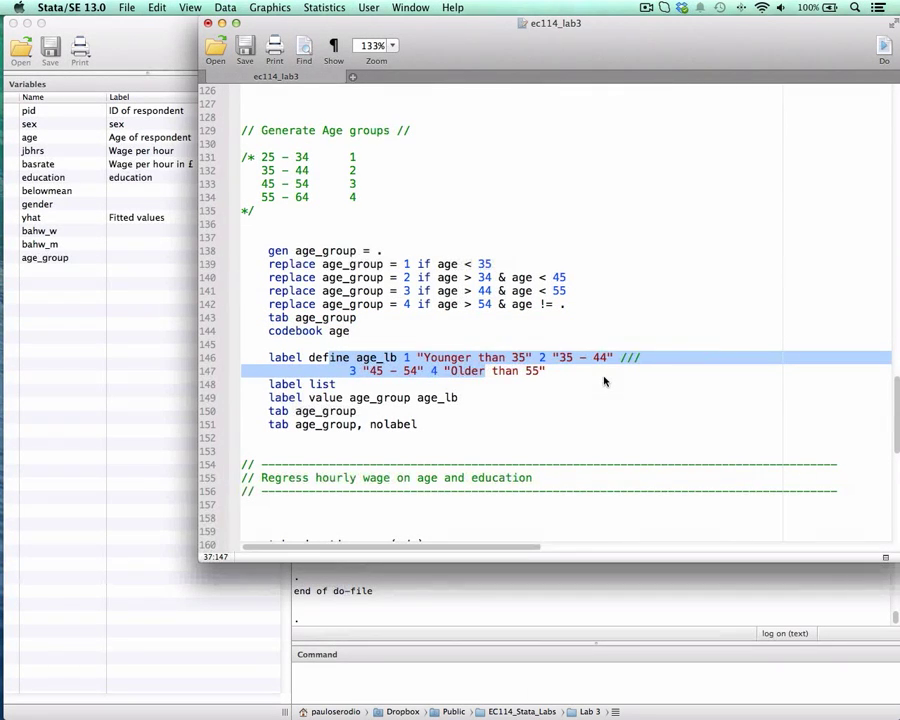
pyautogui.click(372, 359)
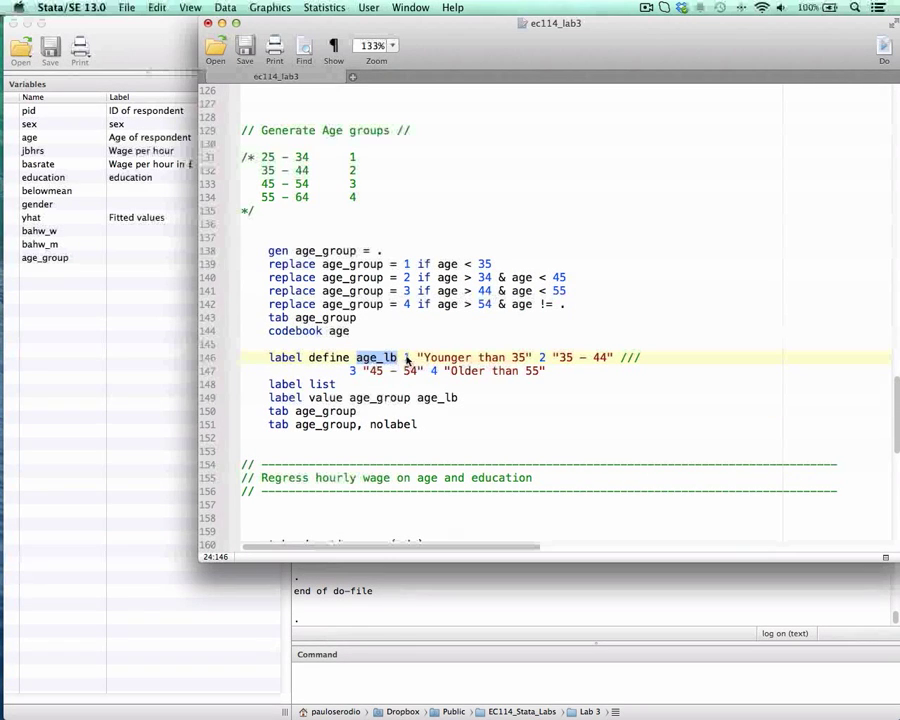
pyautogui.moveTo(427, 357); pyautogui.dragTo(527, 358)
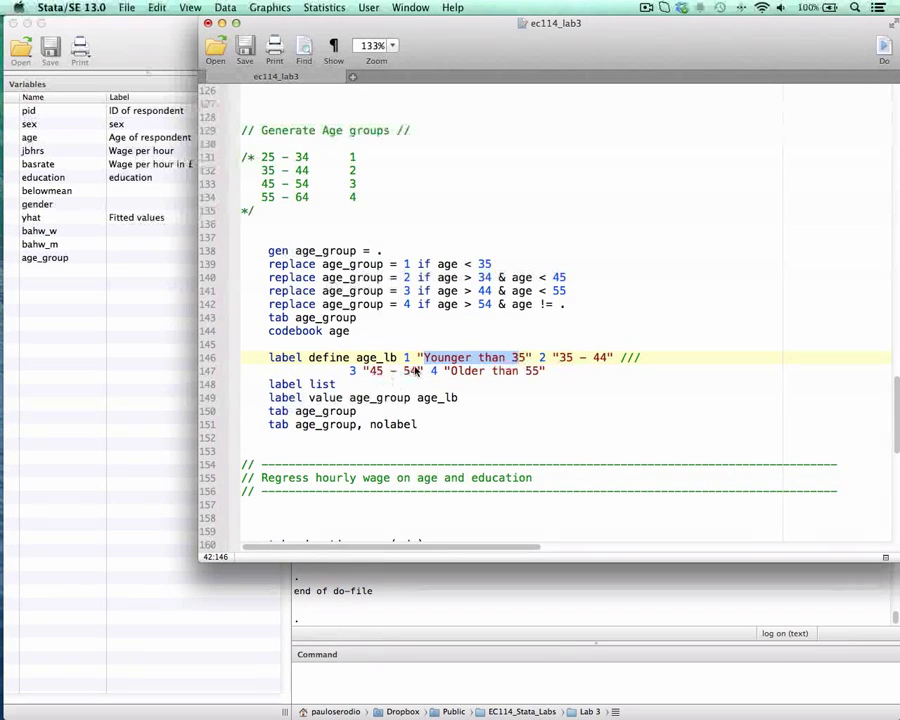
pyautogui.moveTo(451, 372); pyautogui.dragTo(540, 373)
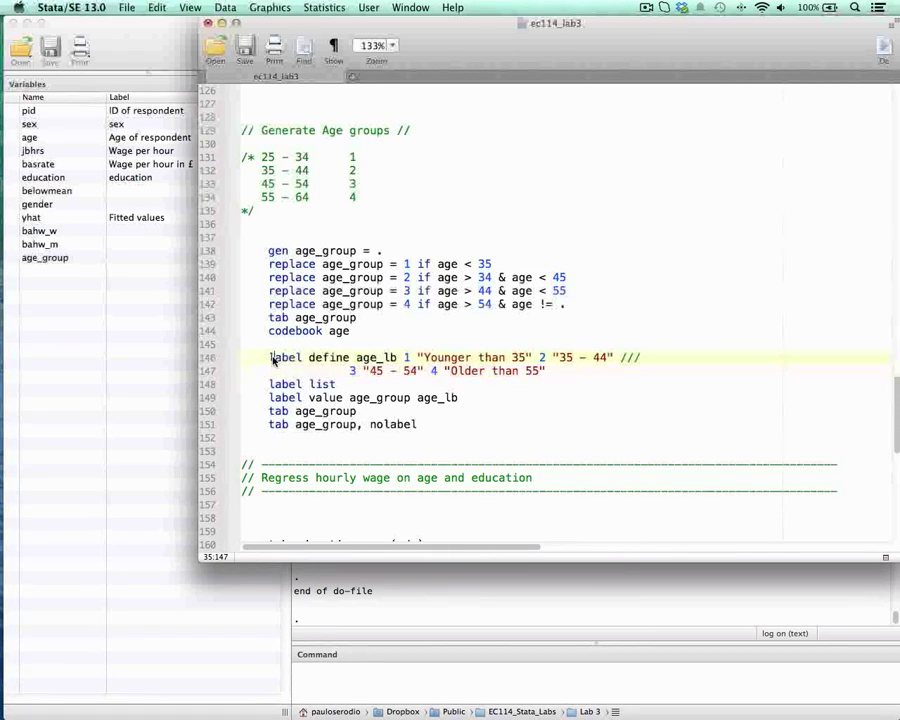
pyautogui.moveTo(270, 357); pyautogui.dragTo(551, 372)
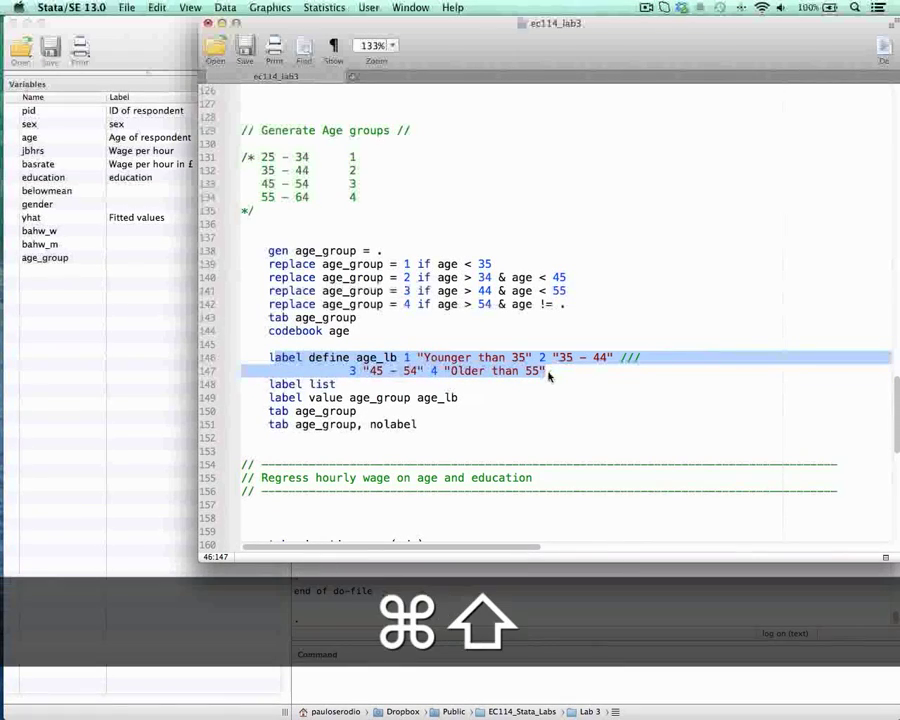
pyautogui.press('super+shift+d')
# Step: Run the label list line from the do-file to list the defined value labels alongside the results
pyautogui.moveTo(365, 22); pyautogui.dragTo(617, 22)
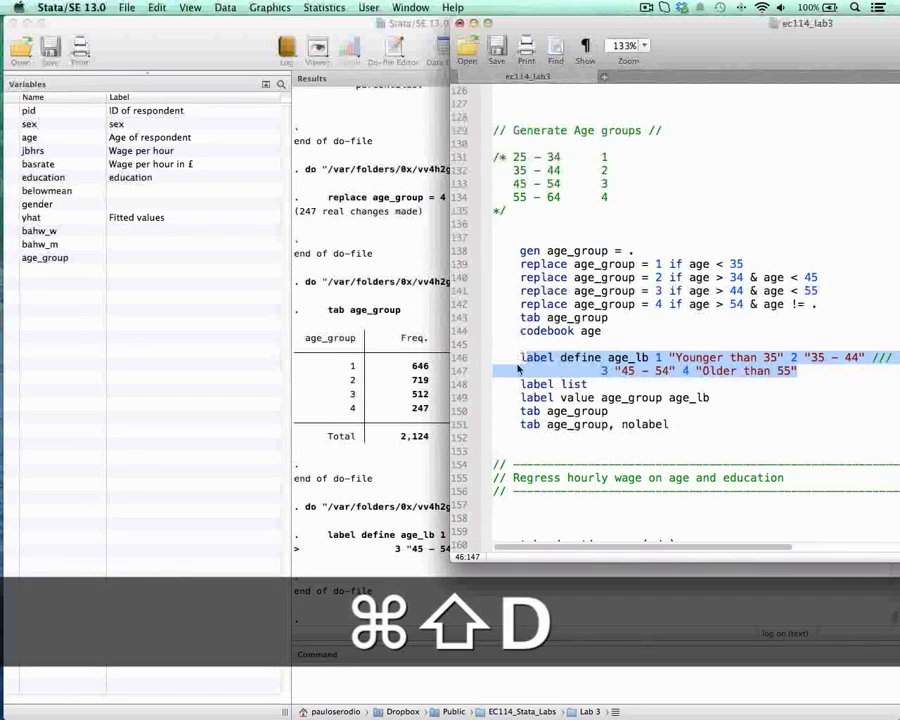
pyautogui.moveTo(520, 384); pyautogui.dragTo(588, 385)
pyautogui.press('super+shift+d')
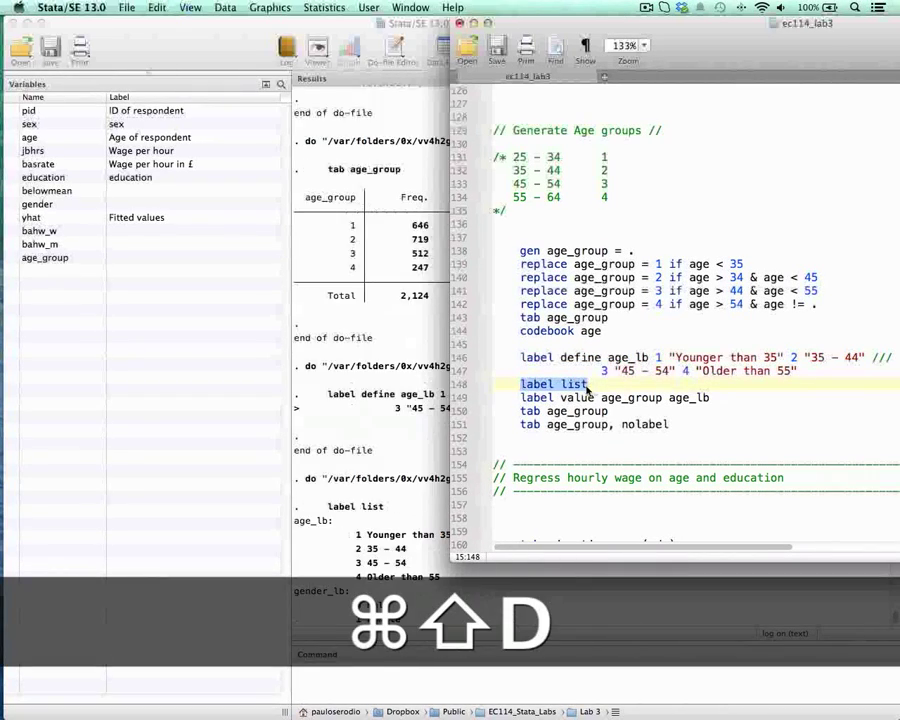
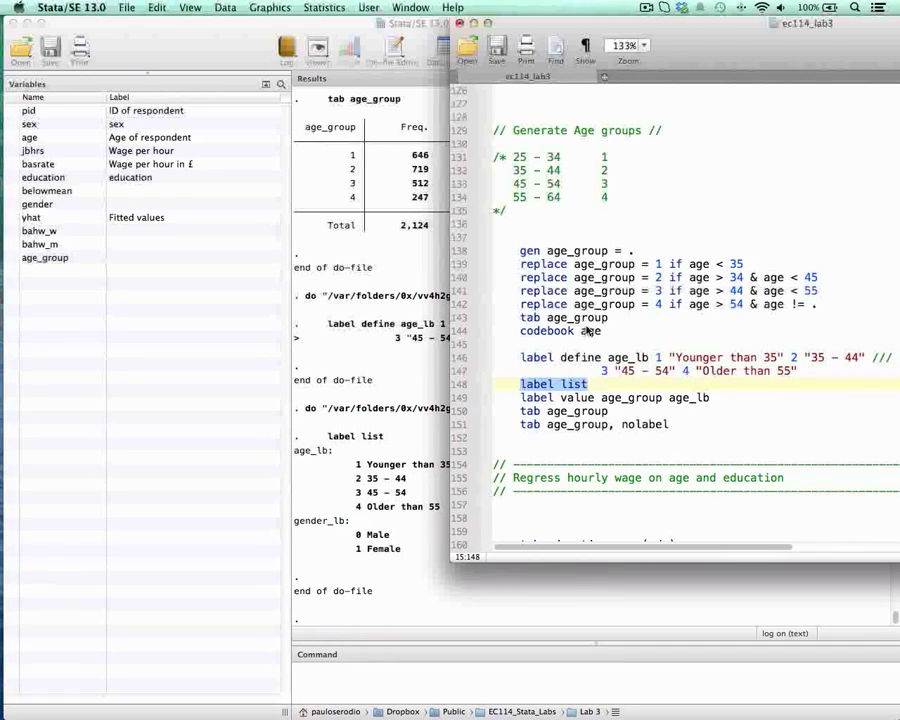
# Step: Run the label value line from the do-file to attach age_lb to age_group
pyautogui.scroll(-2, 650, 330)
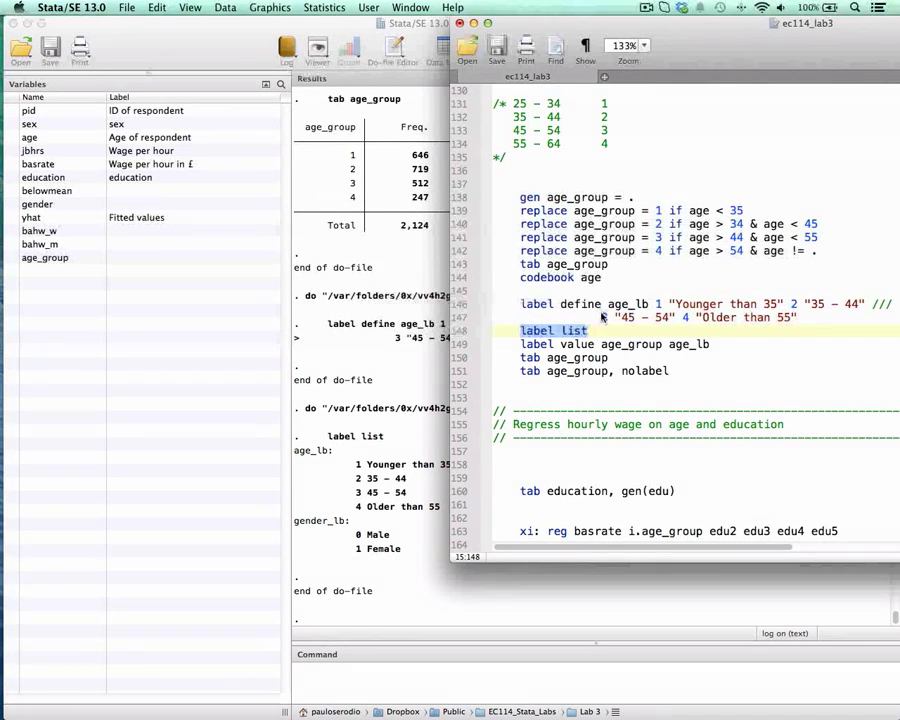
pyautogui.scroll(-1, 540, 330)
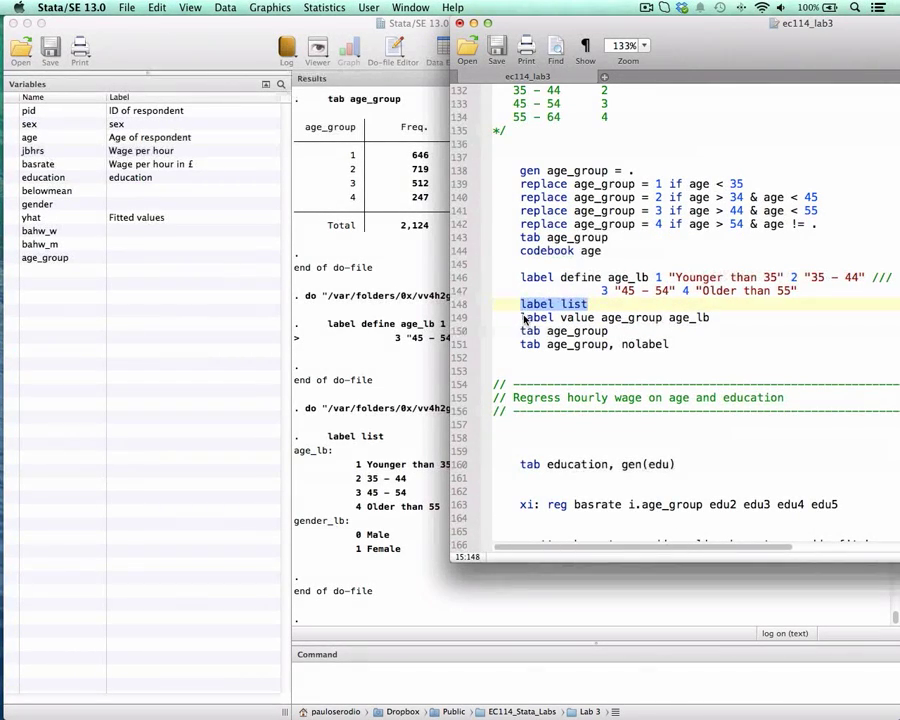
pyautogui.moveTo(522, 318); pyautogui.dragTo(702, 320)
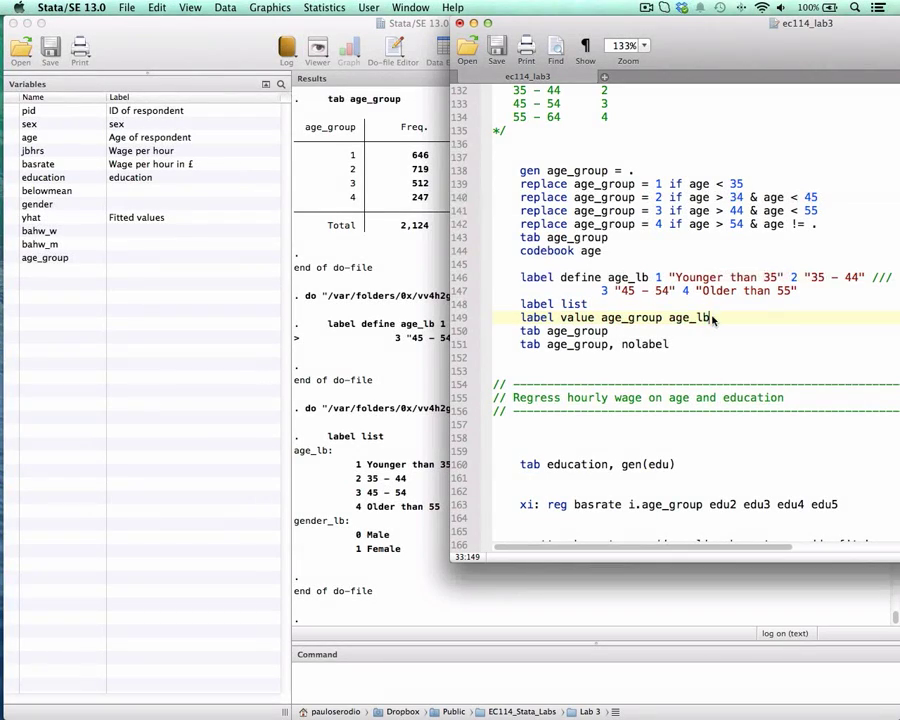
pyautogui.doubleClick(695, 317)
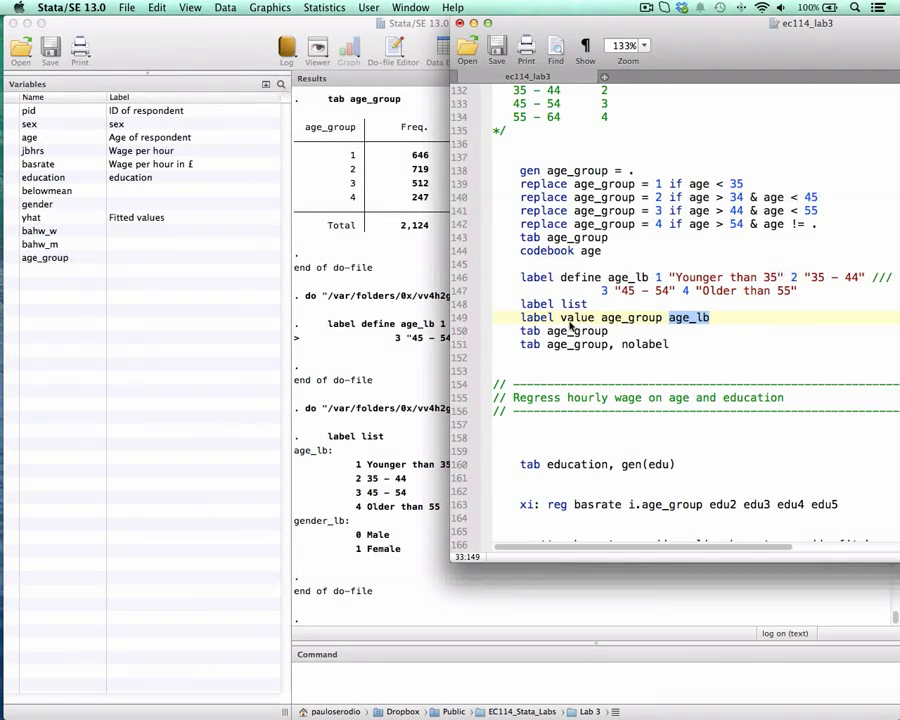
pyautogui.moveTo(574, 318); pyautogui.dragTo(716, 324)
pyautogui.press('super+shift+d')
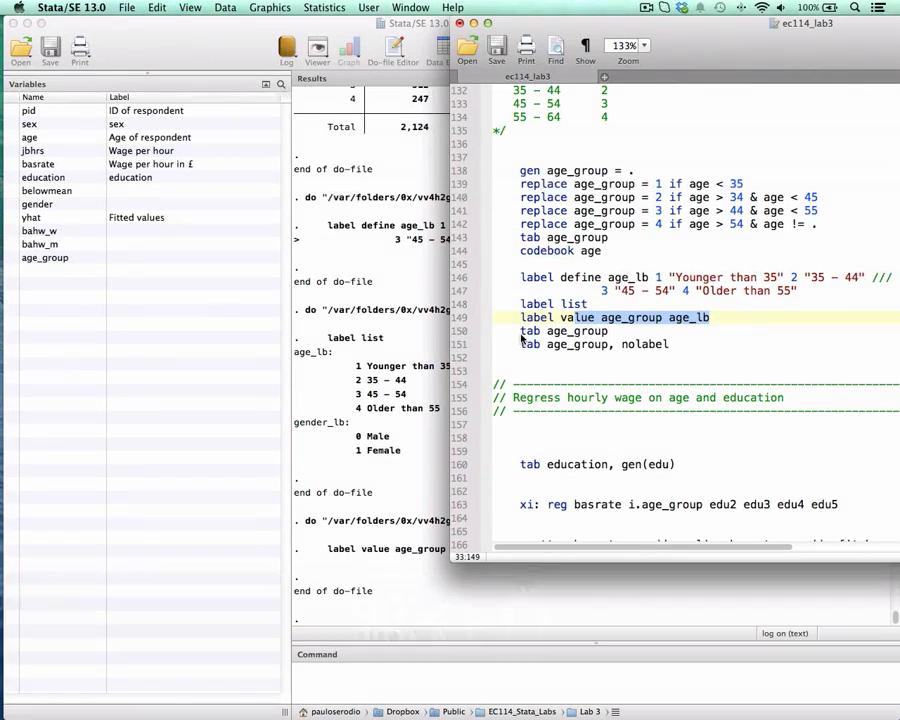
# Step: Run the tab age_group line below it and bring the results to the front
pyautogui.moveTo(520, 331); pyautogui.dragTo(607, 331)
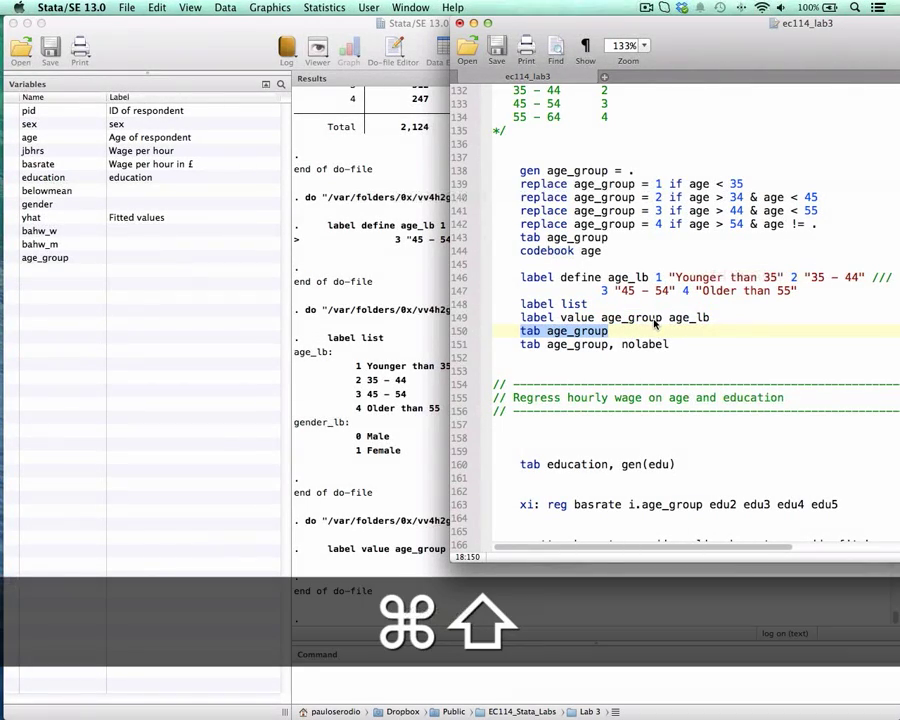
pyautogui.press('super+shift+d')
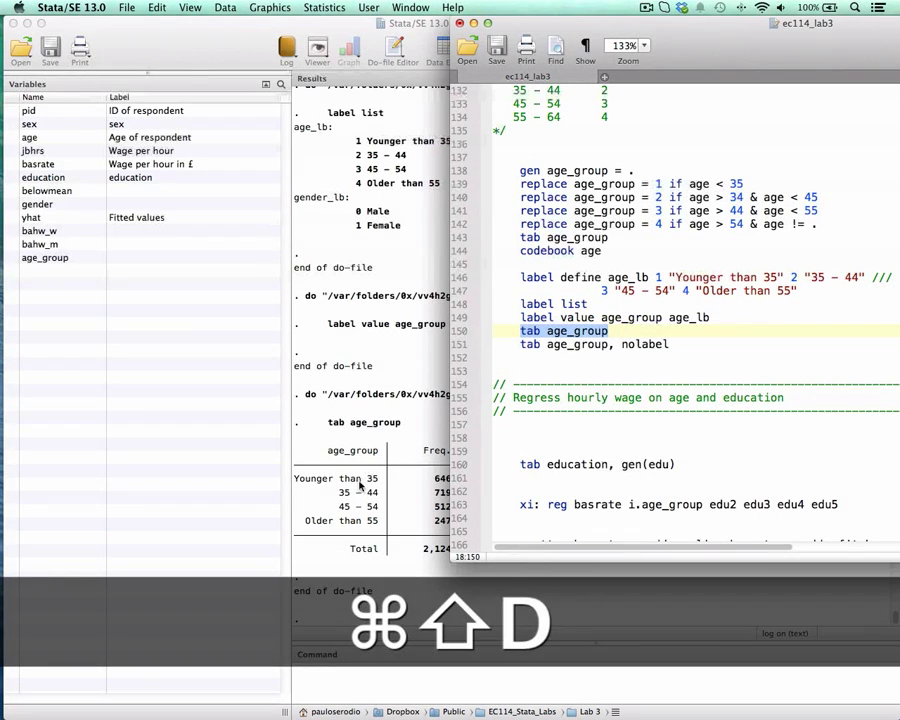
pyautogui.click(325, 420)
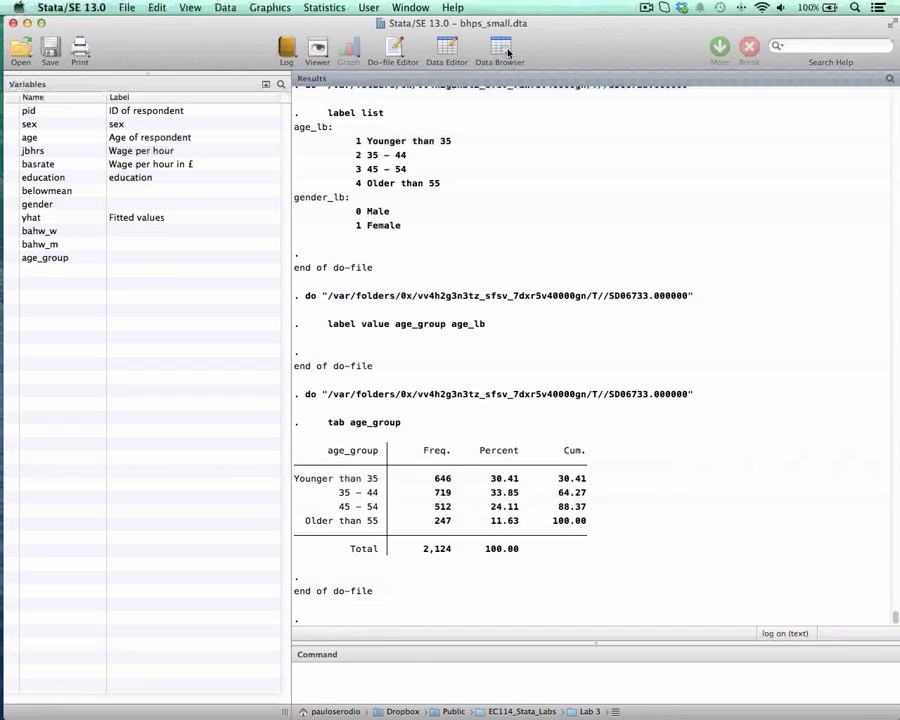
# Step: Browse age_group with the br command, enlarge the text, inspect the underlying values in rows 3 and 2, and close the browser
pyautogui.write('br ')
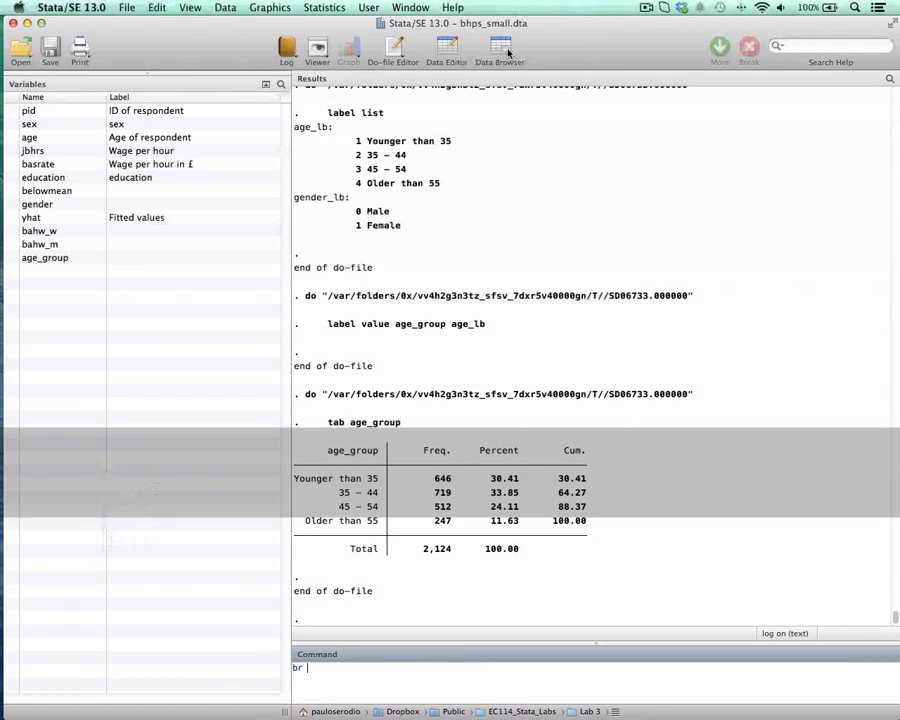
pyautogui.write('age_group')
pyautogui.press('Return')
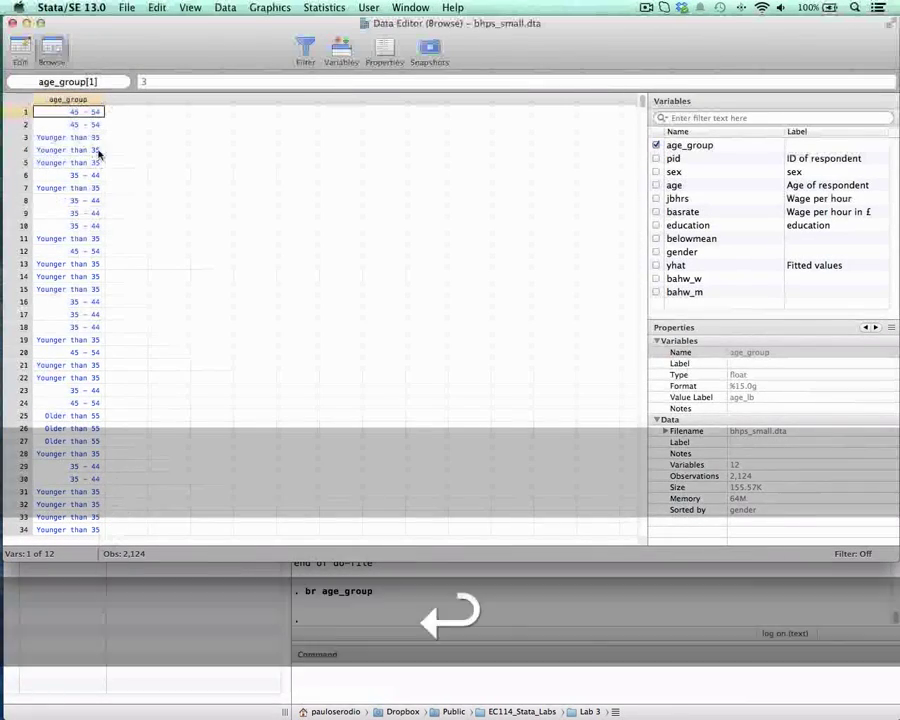
pyautogui.click(137, 177)
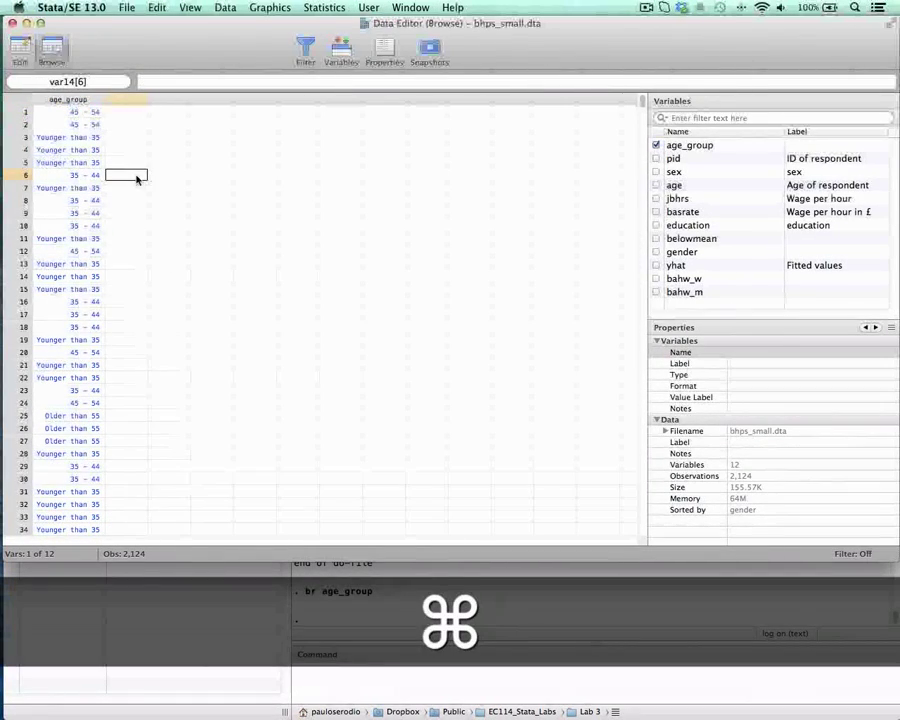
pyautogui.press('super+plus')
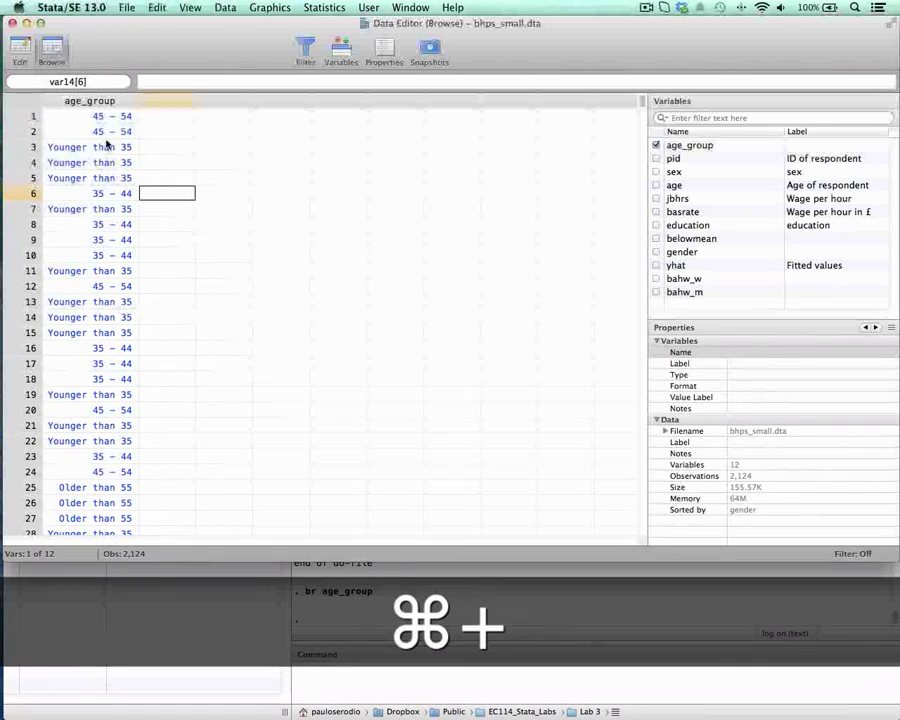
pyautogui.click(104, 146)
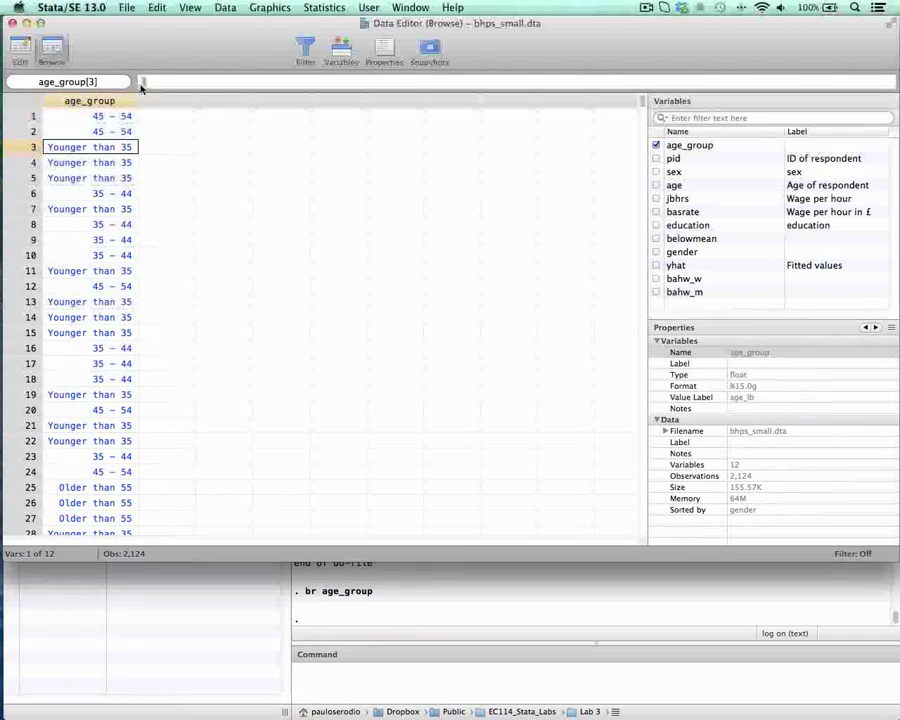
pyautogui.click(111, 134)
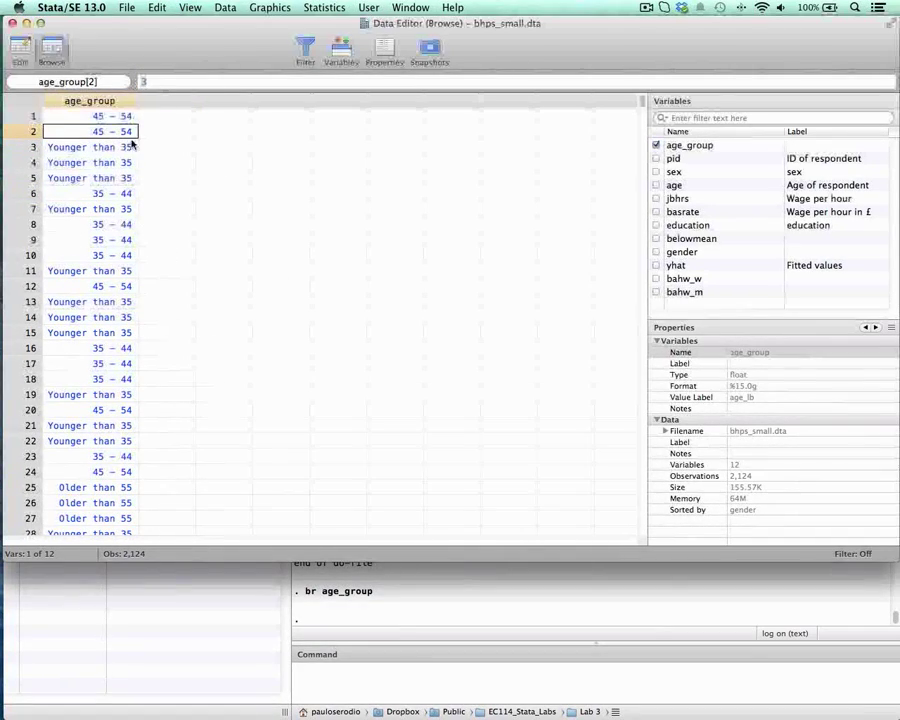
pyautogui.click(13, 24)
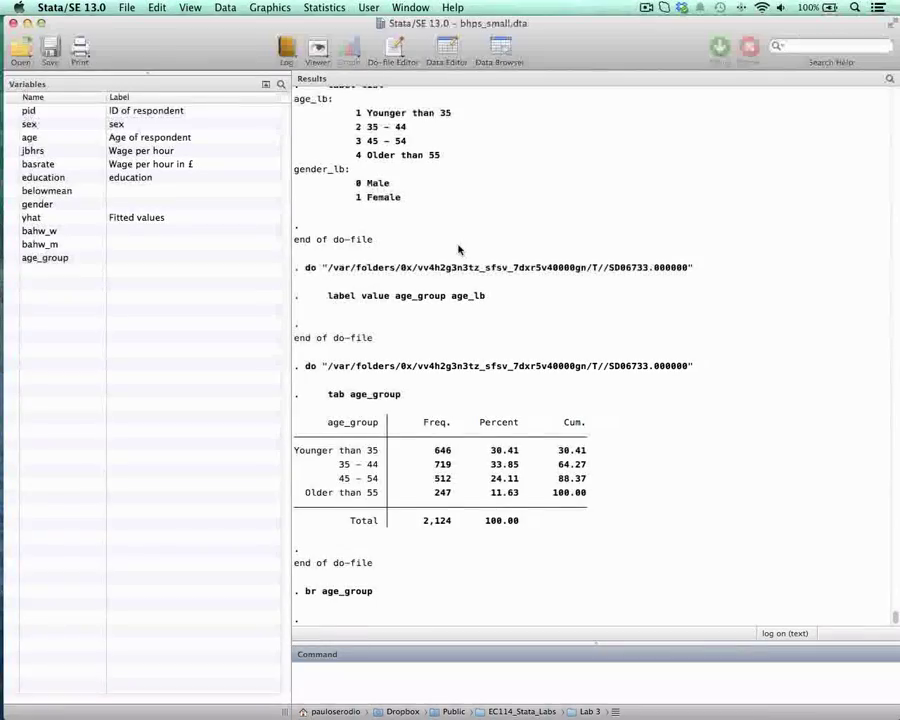
# Step: Return to the do-file and run the line tab age_group, nolabel
pyautogui.hotkey('ctrl', 'Down')
pyautogui.click(600, 323)
pyautogui.scroll(-3, 566, 368)
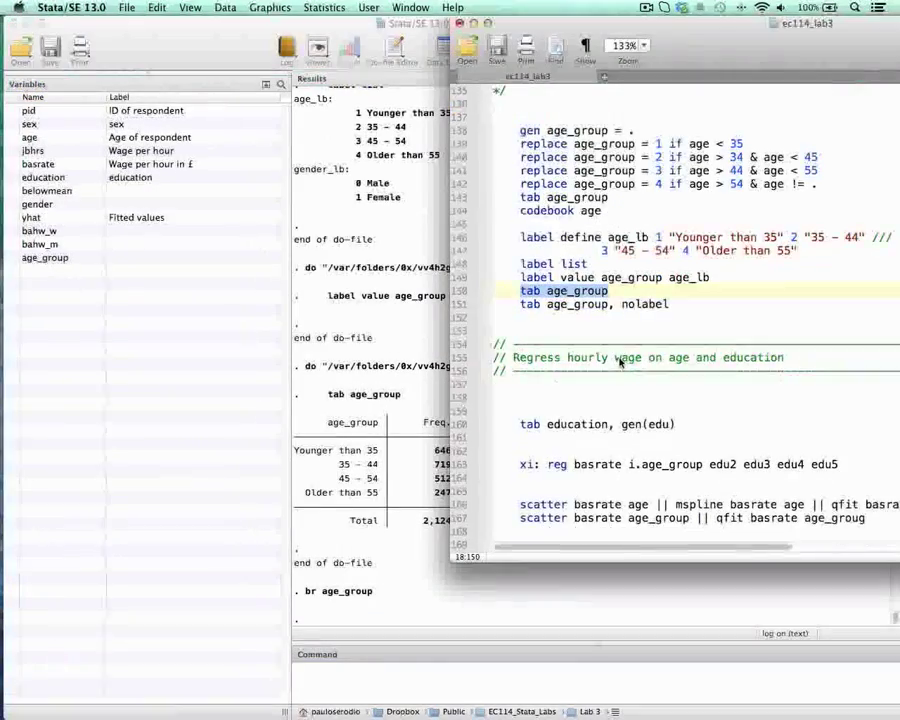
pyautogui.moveTo(524, 266); pyautogui.dragTo(691, 266)
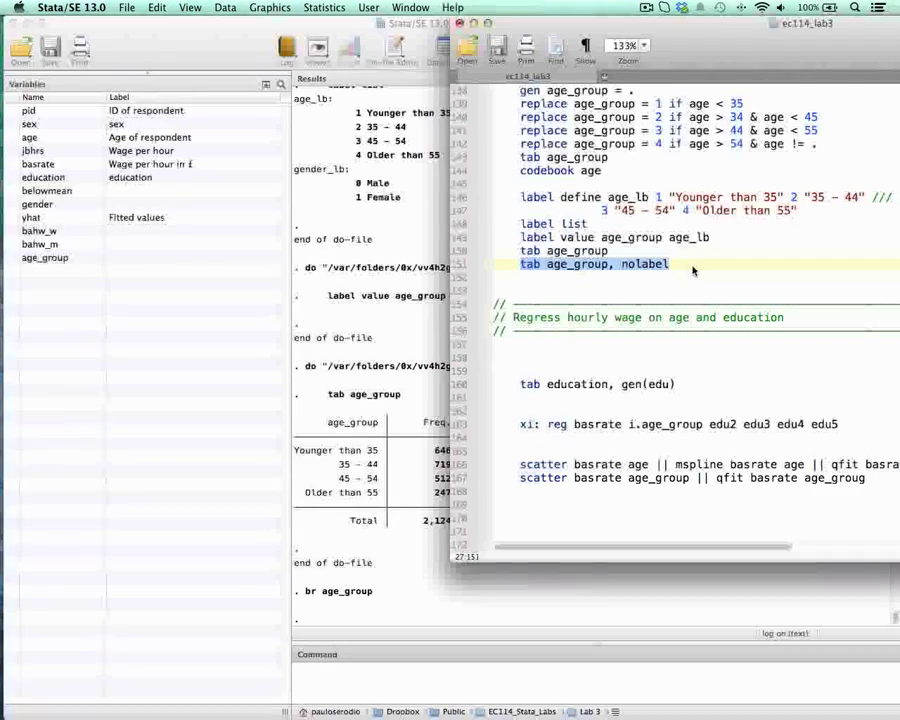
pyautogui.press('super+shift+d')
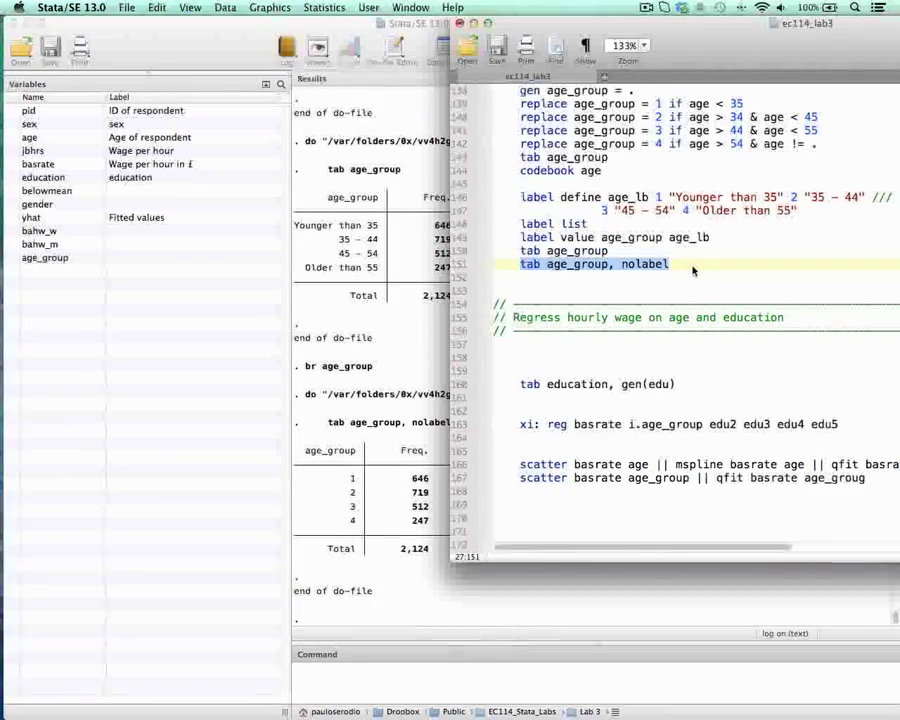
# Step: Reposition the do-file window and review the section on regressing hourly wage on age and education
pyautogui.moveTo(725, 48); pyautogui.dragTo(611, 48)
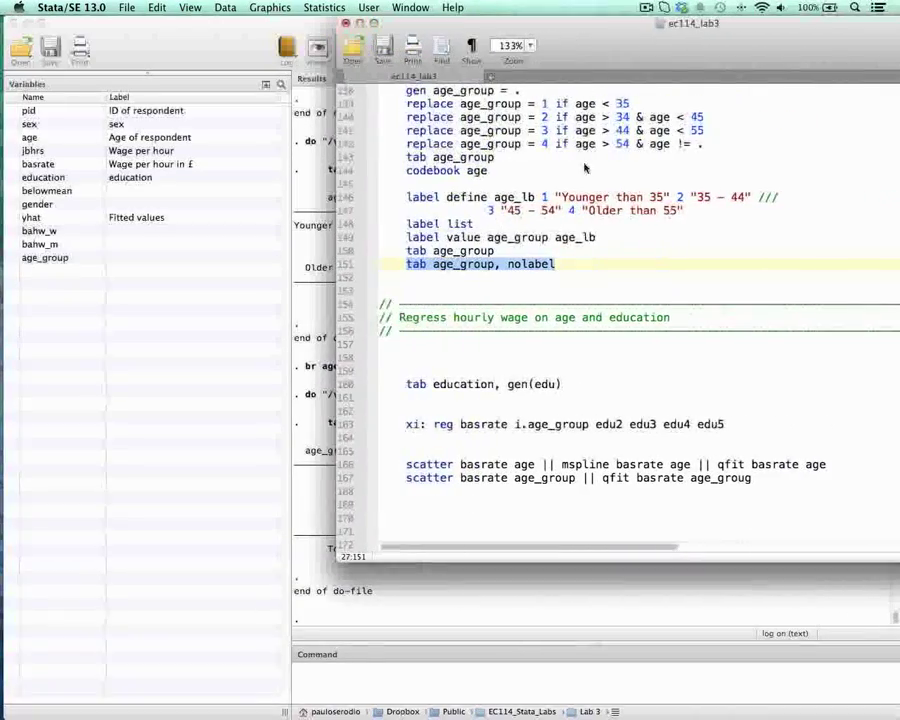
pyautogui.scroll(-4, 559, 300)
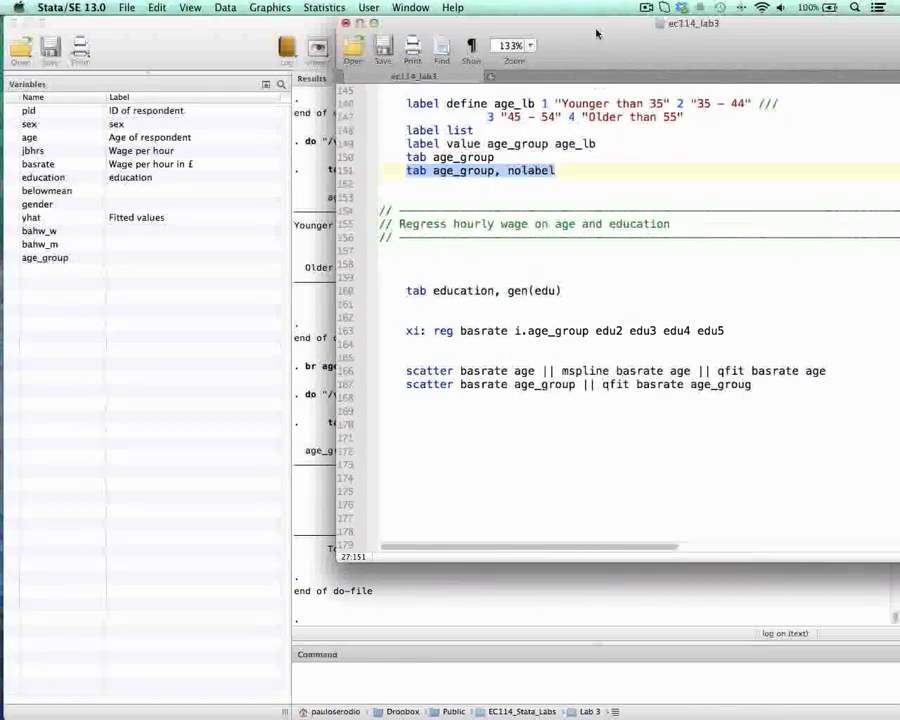
pyautogui.moveTo(445, 25); pyautogui.dragTo(507, 25)
pyautogui.moveTo(657, 23); pyautogui.dragTo(554, 23)
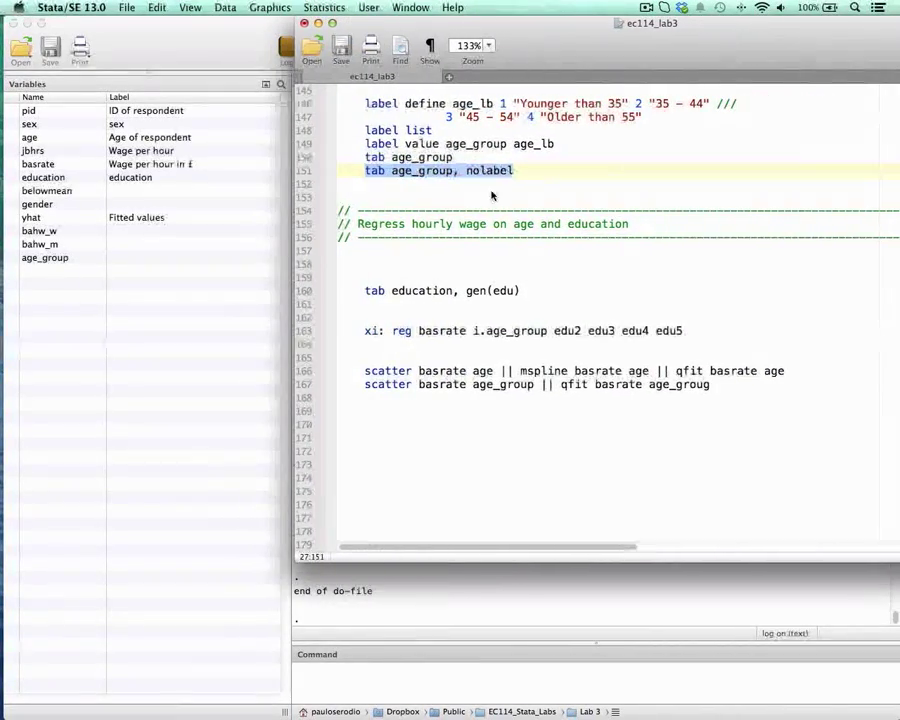
pyautogui.click(432, 229)
pyautogui.doubleClick(476, 224)
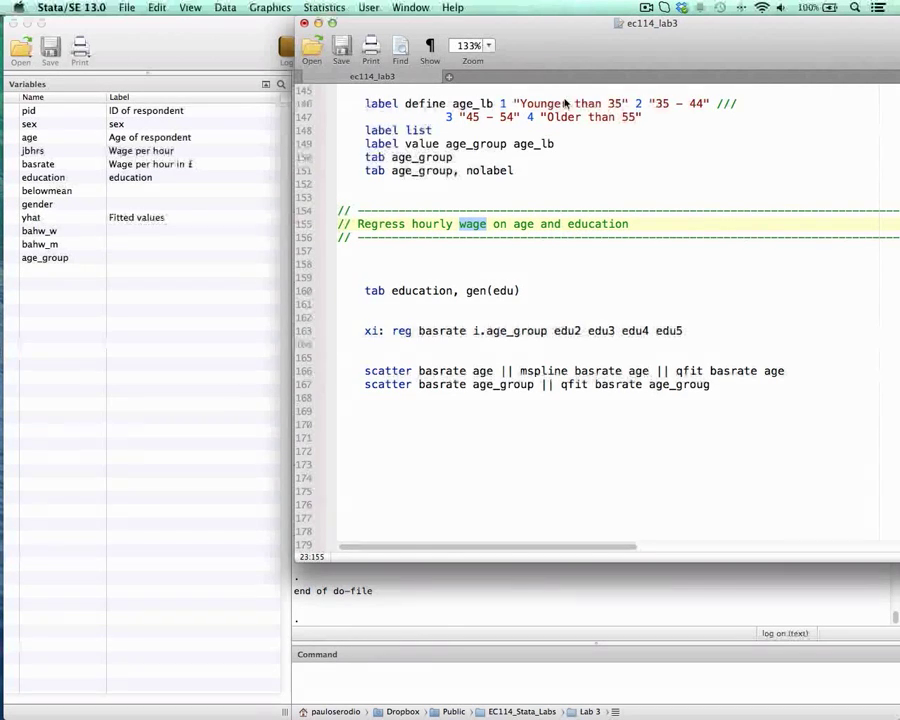
pyautogui.moveTo(548, 40); pyautogui.dragTo(666, 30)
pyautogui.scroll(1, 601, 242)
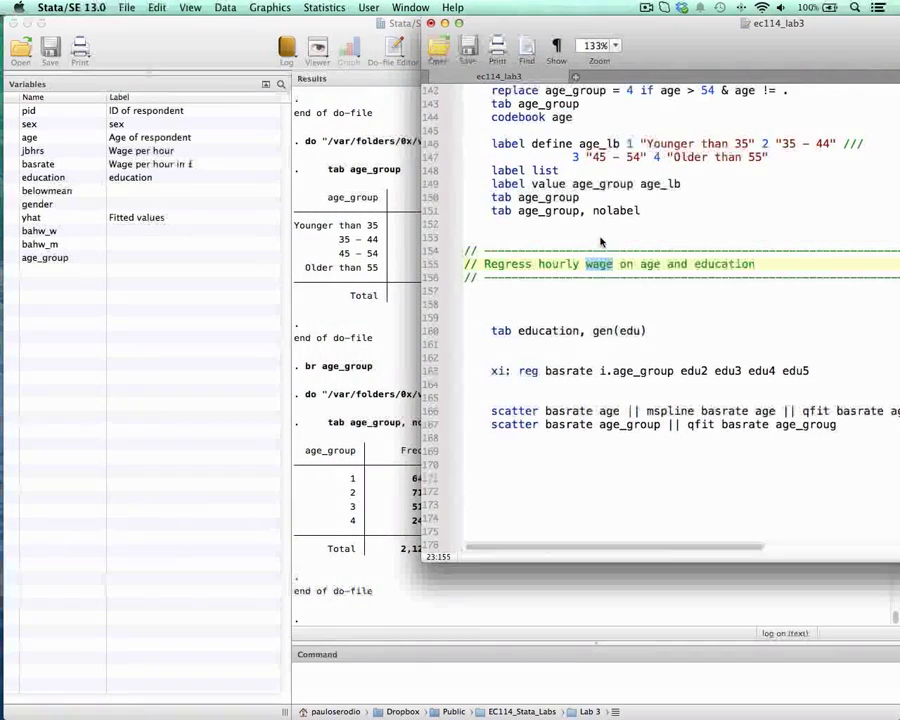
pyautogui.scroll(2, 650, 203)
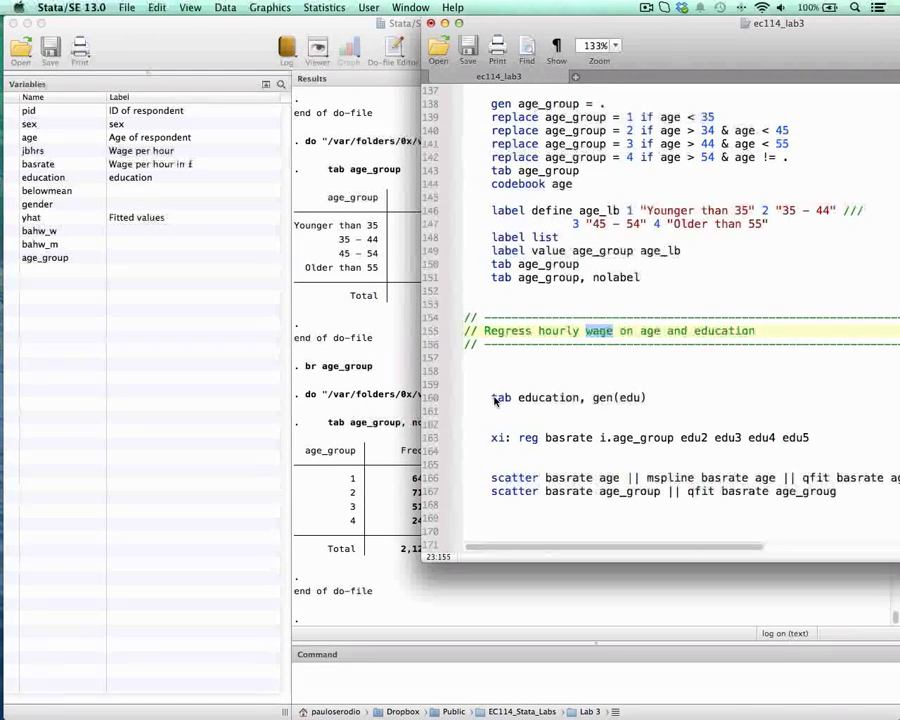
# Step: Add the line tab education above the tab education, gen(edu) line in the do-file and run only the new line
pyautogui.moveTo(491, 400); pyautogui.dragTo(646, 398)
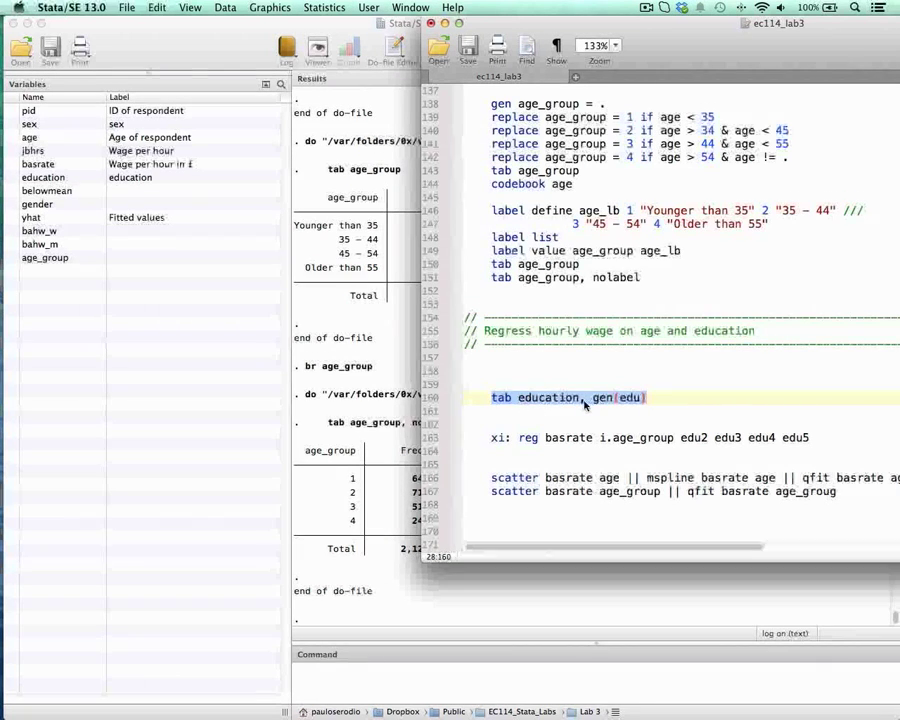
pyautogui.moveTo(594, 399); pyautogui.dragTo(647, 398)
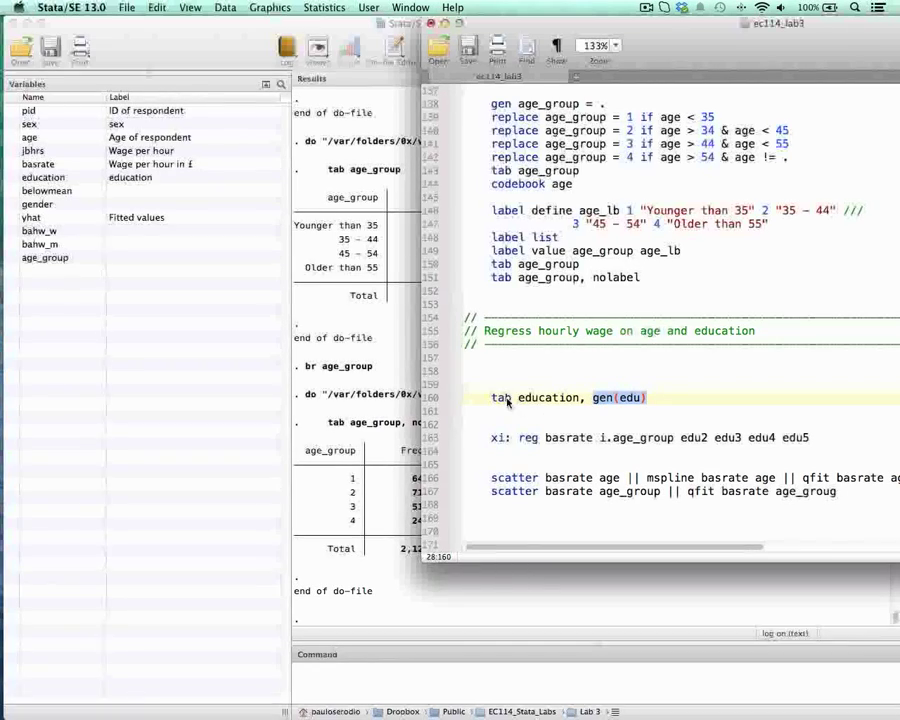
pyautogui.click(550, 388)
pyautogui.press('Tab')
pyautogui.write('tab education')
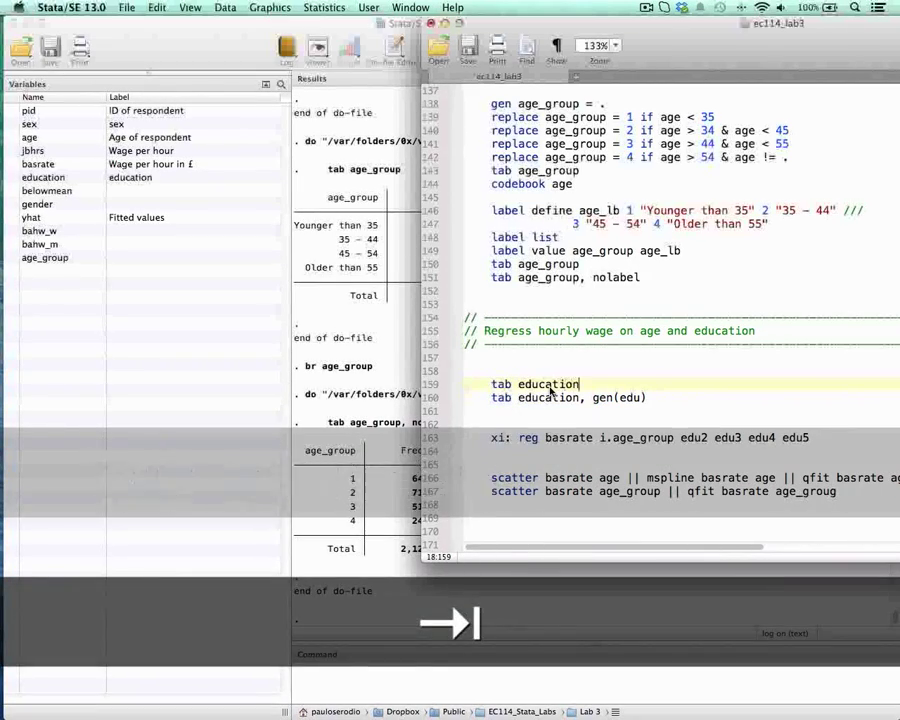
pyautogui.press('super+shift+Left')
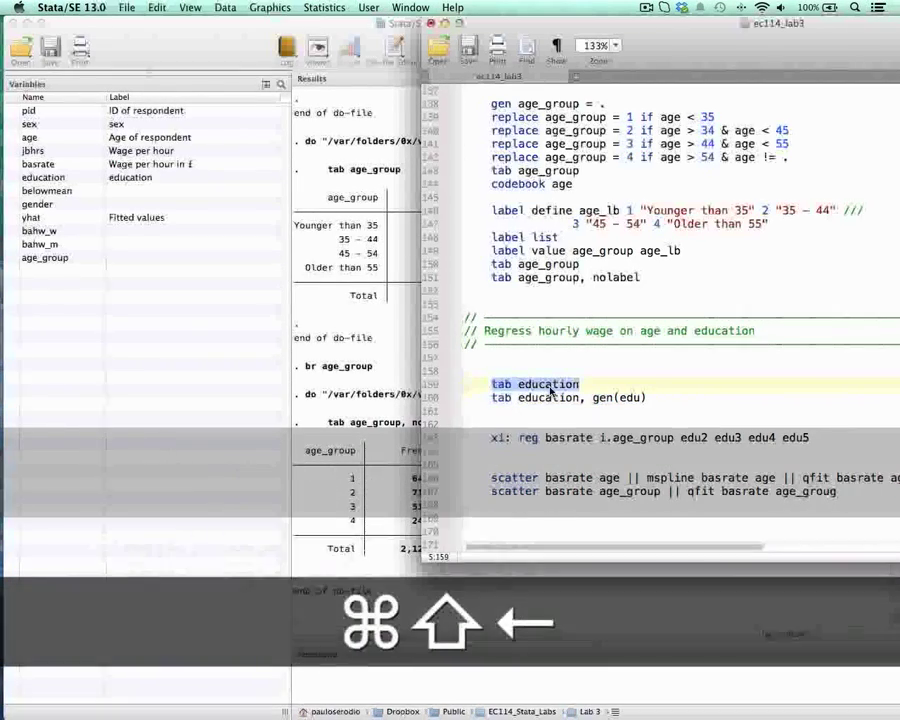
pyautogui.press('super+shift+d')
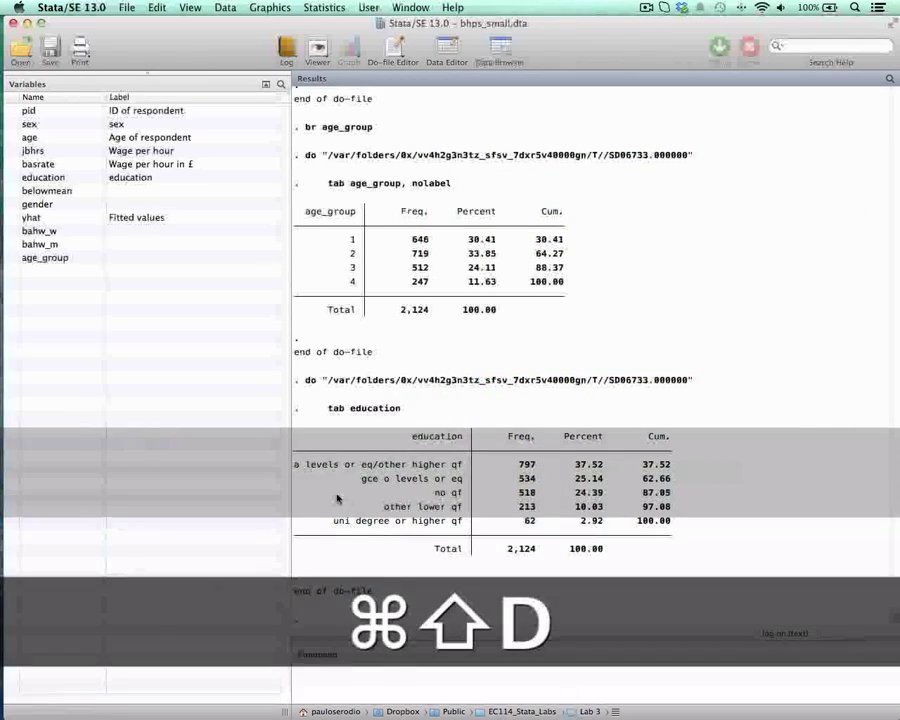
# Step: Examine the education categories in the tabulation, from a levels or eq/other higher qf to uni degree or higher qf
pyautogui.moveTo(307, 464); pyautogui.dragTo(460, 466)
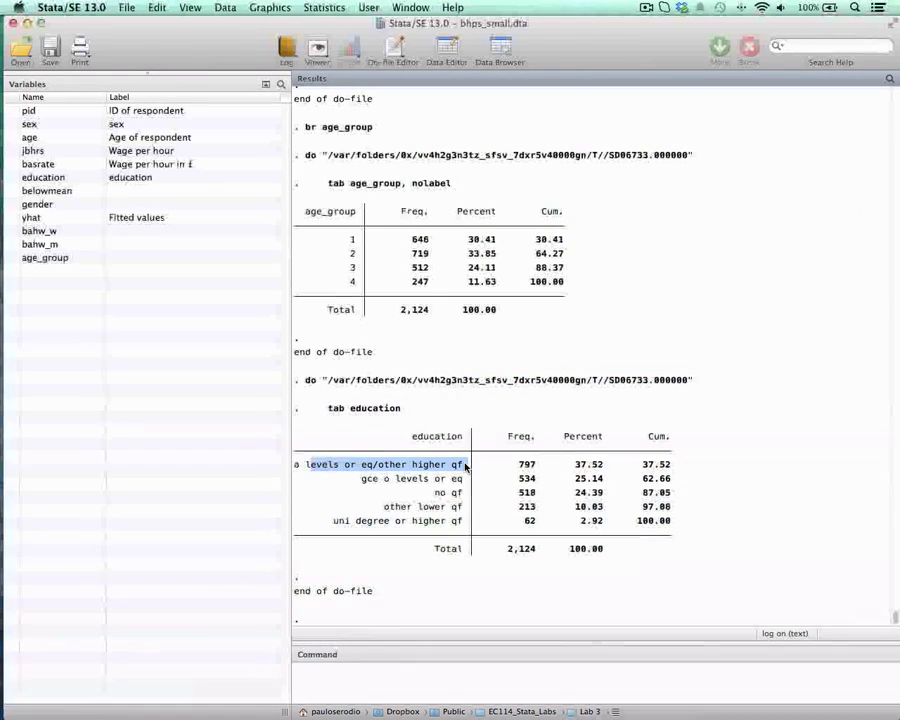
pyautogui.moveTo(362, 478); pyautogui.dragTo(462, 492)
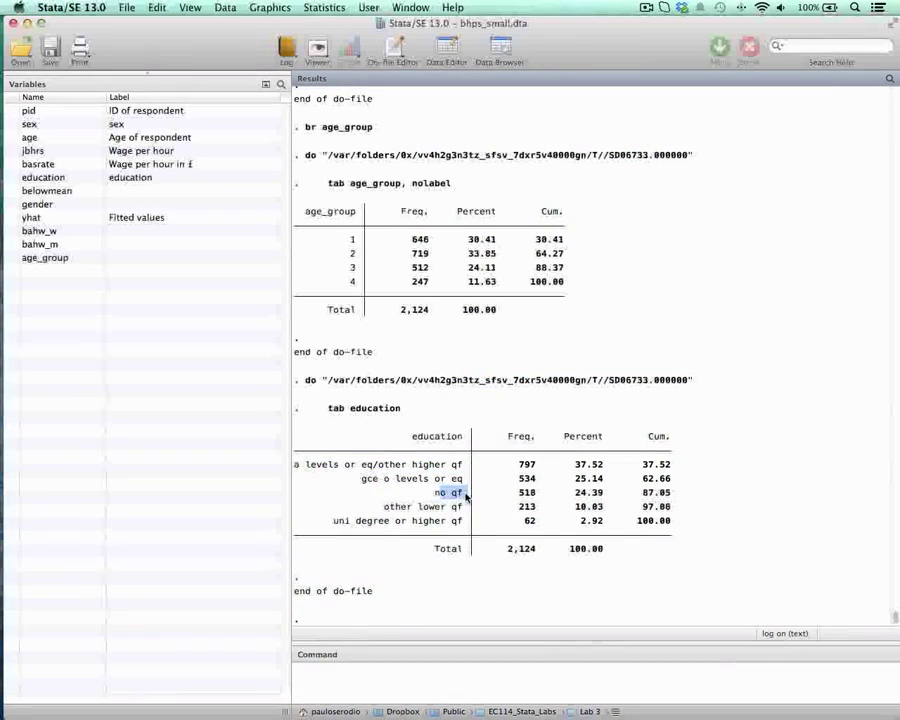
pyautogui.click(340, 508)
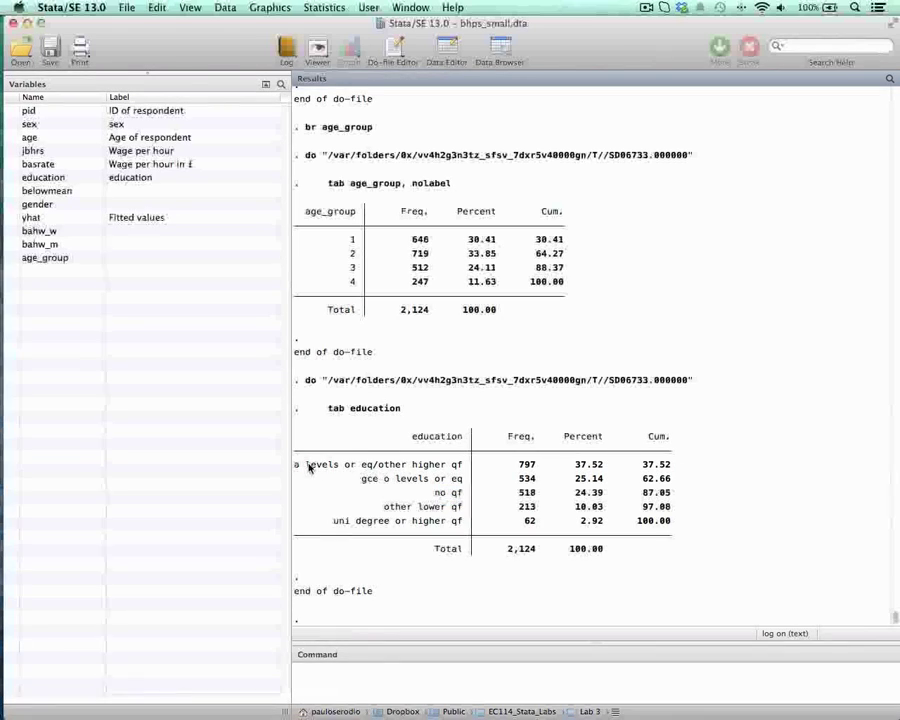
pyautogui.moveTo(305, 464); pyautogui.dragTo(462, 466)
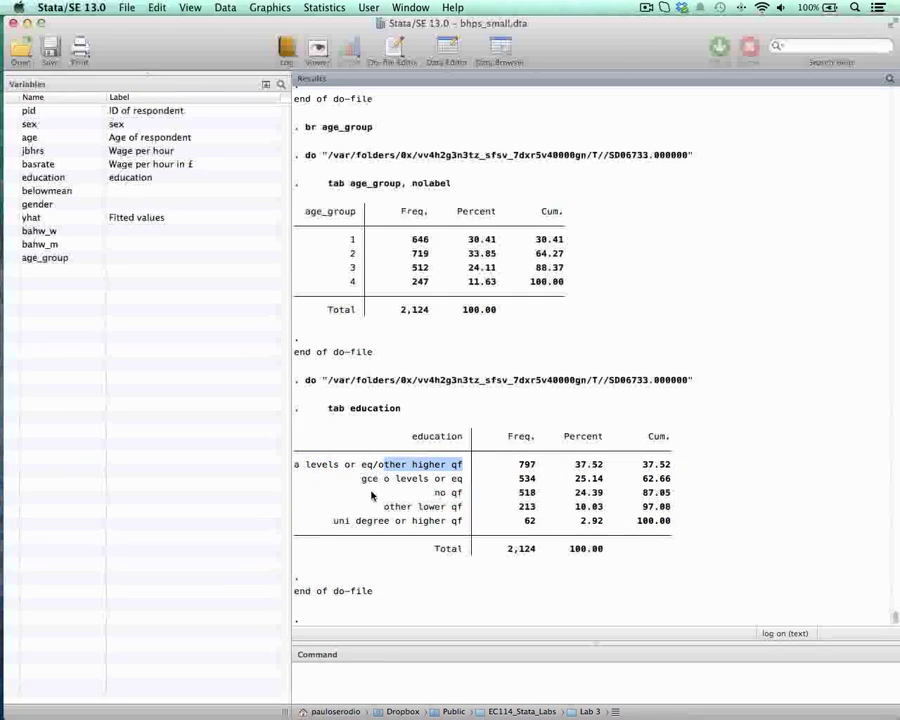
pyautogui.moveTo(362, 478); pyautogui.dragTo(462, 493)
pyautogui.moveTo(385, 507); pyautogui.dragTo(460, 508)
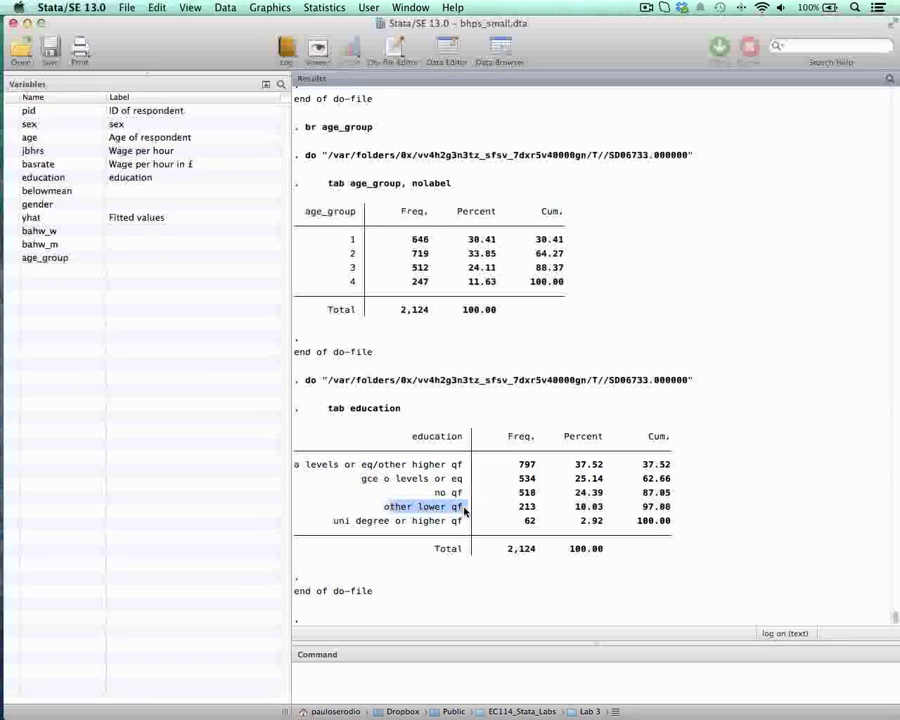
pyautogui.moveTo(336, 521); pyautogui.dragTo(462, 525)
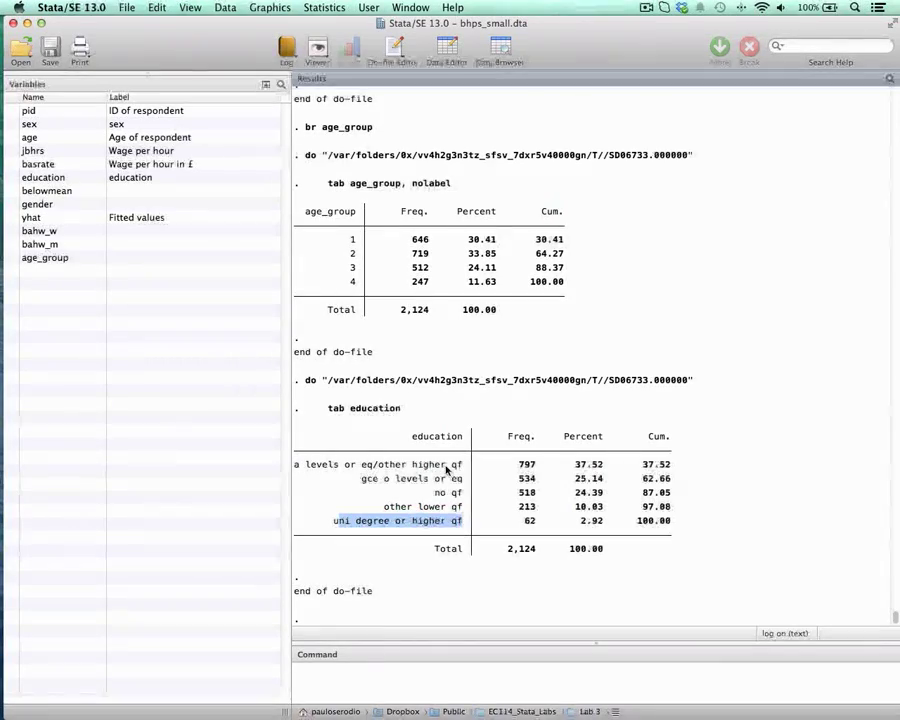
# Step: Return to the do-file and run only the line tab education, gen(edu) to create the education dummies
pyautogui.hotkey('ctrl', 'Up')
pyautogui.click(555, 330)
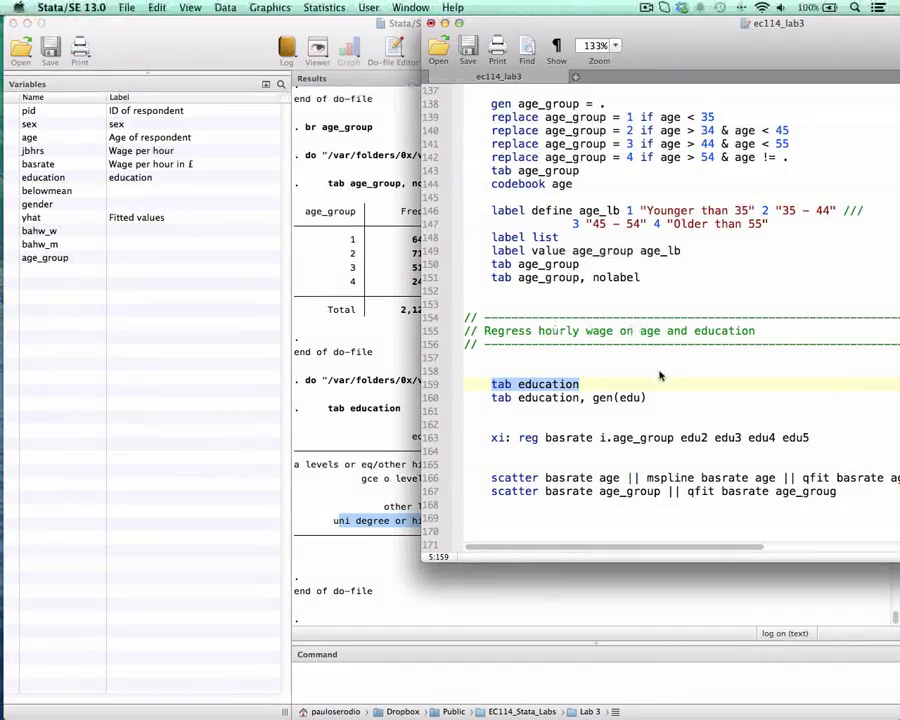
pyautogui.scroll(-1, 540, 365)
pyautogui.click(381, 462)
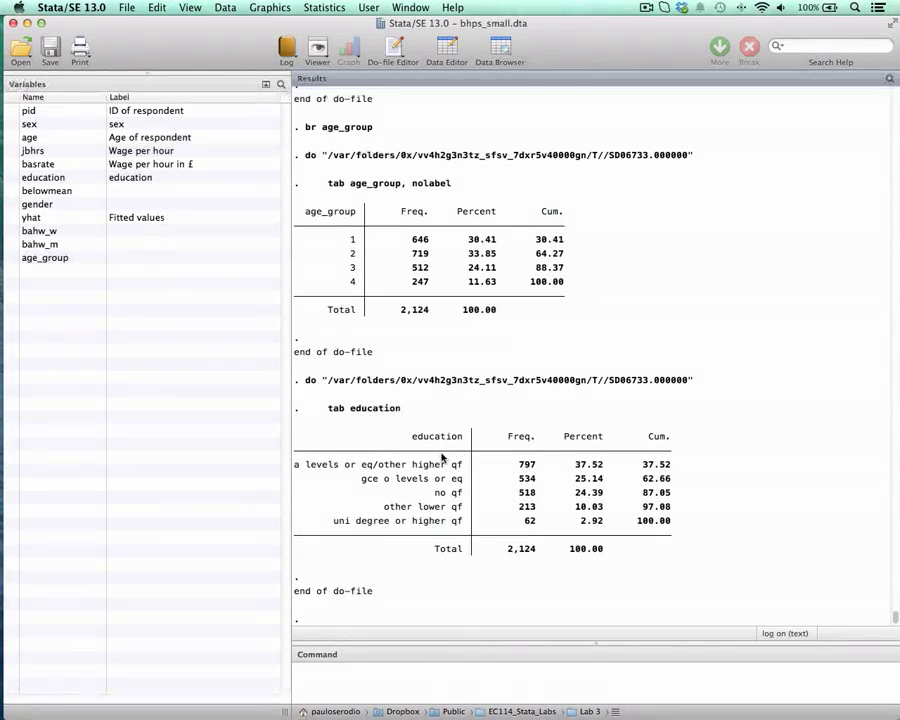
pyautogui.hotkey('ctrl', 'Up')
pyautogui.click(546, 378)
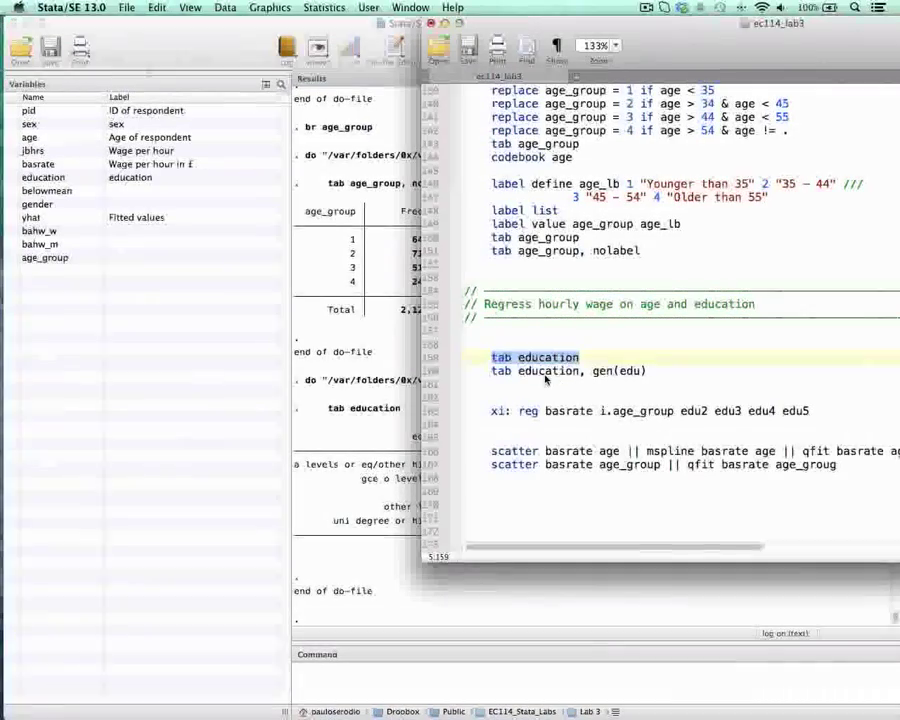
pyautogui.moveTo(538, 373); pyautogui.dragTo(629, 374)
pyautogui.click(522, 386)
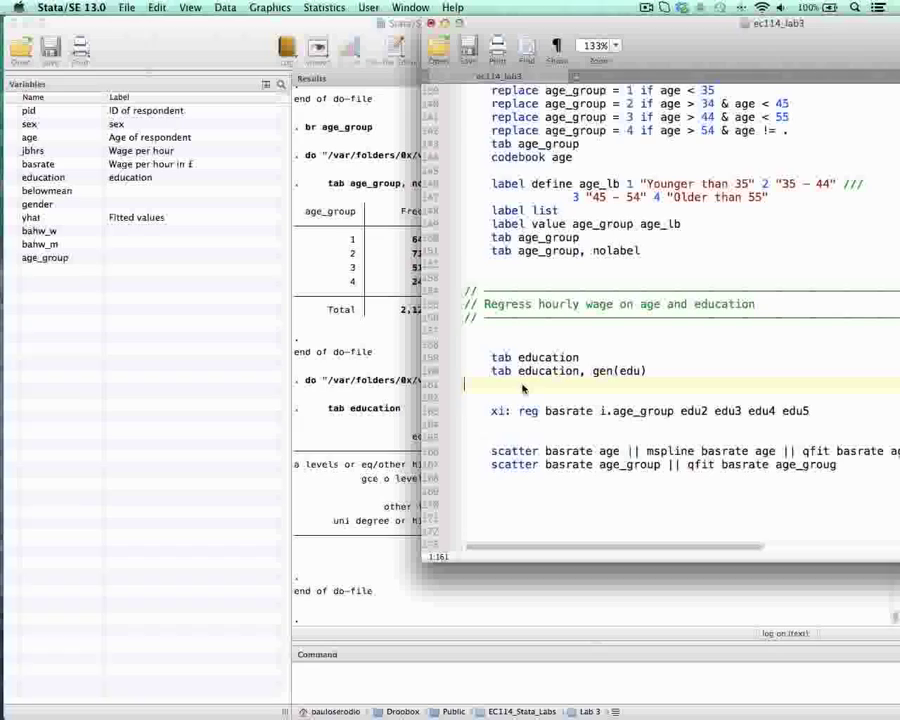
pyautogui.moveTo(492, 371); pyautogui.dragTo(655, 371)
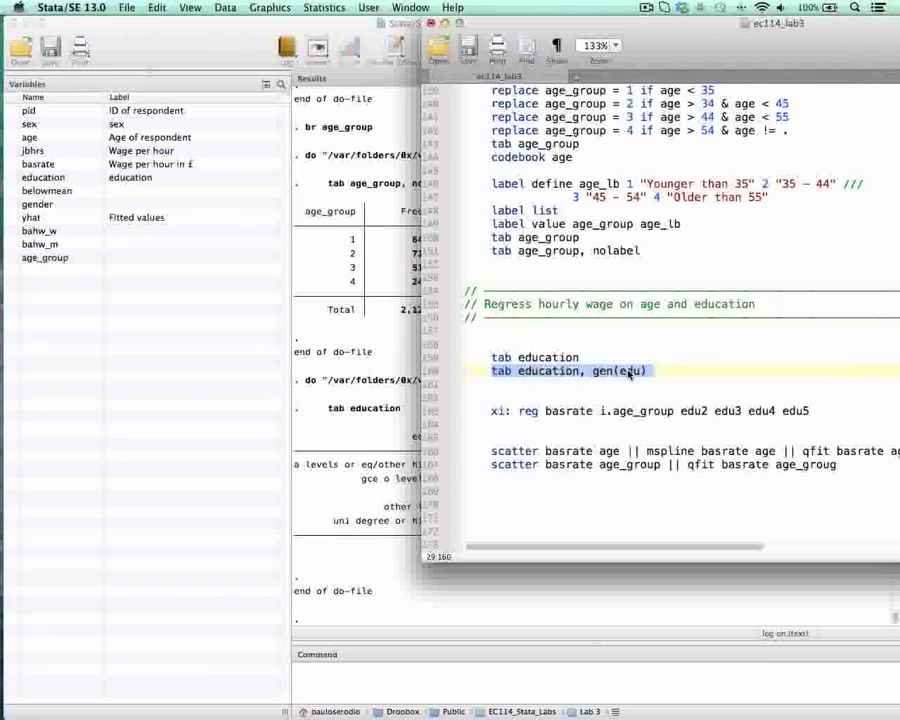
pyautogui.click(630, 373)
pyautogui.doubleClick(630, 371)
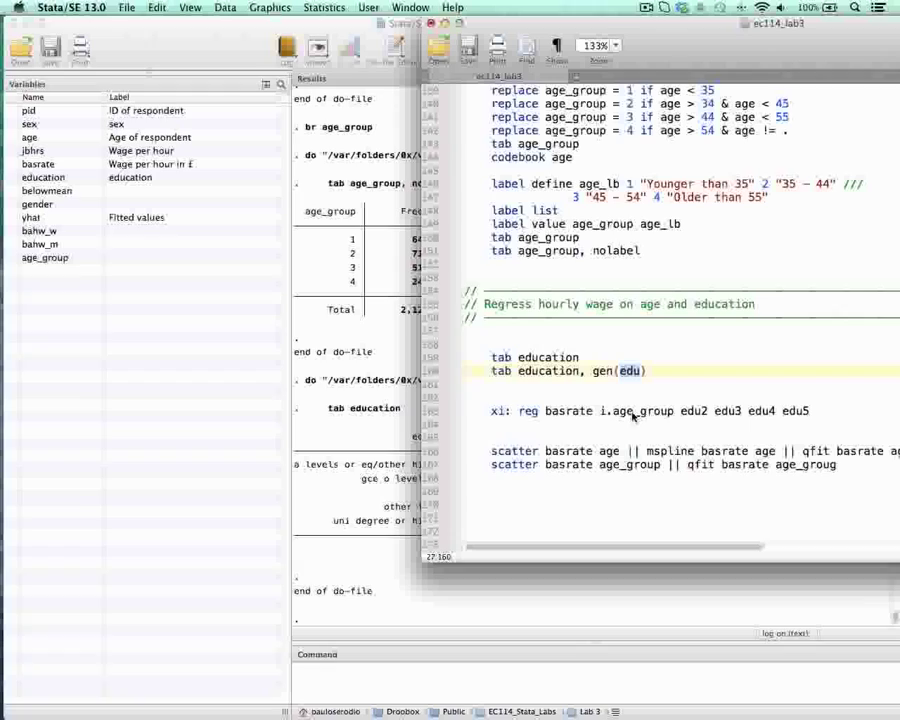
pyautogui.moveTo(492, 371); pyautogui.dragTo(683, 375)
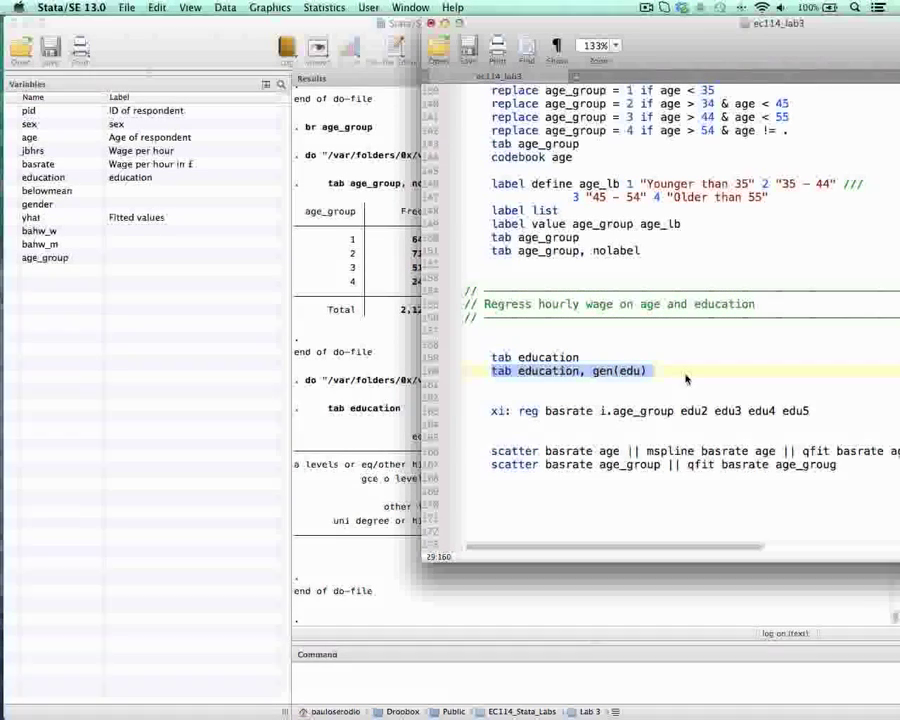
pyautogui.press('super+shift+d')
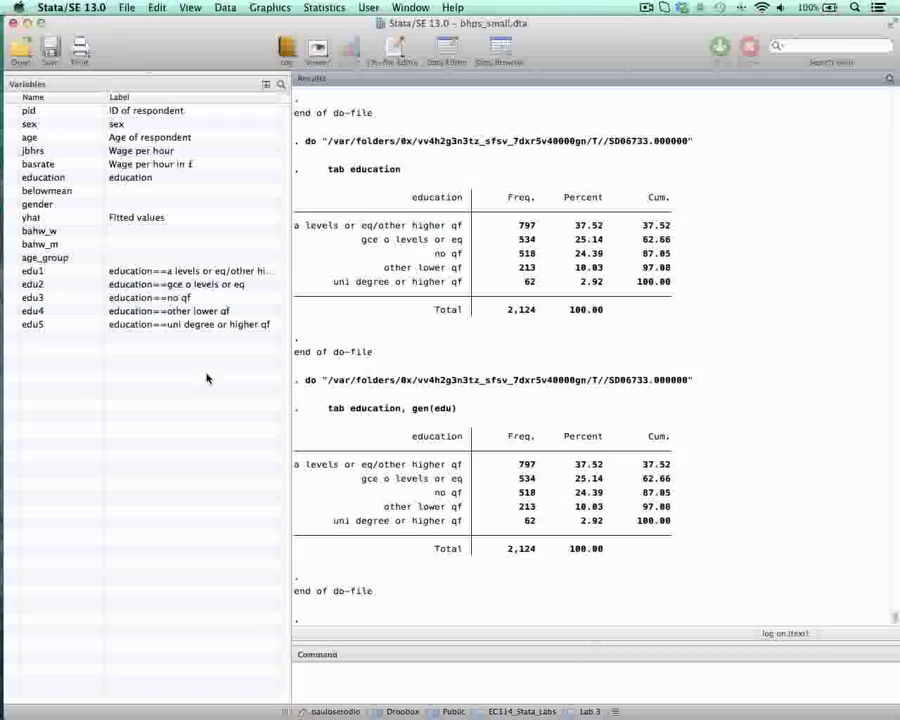
# Step: Review the education categories in the output of tab education, gen(edu), down to uni degree or higher qf
pyautogui.hotkey('ctrl', 'Down')
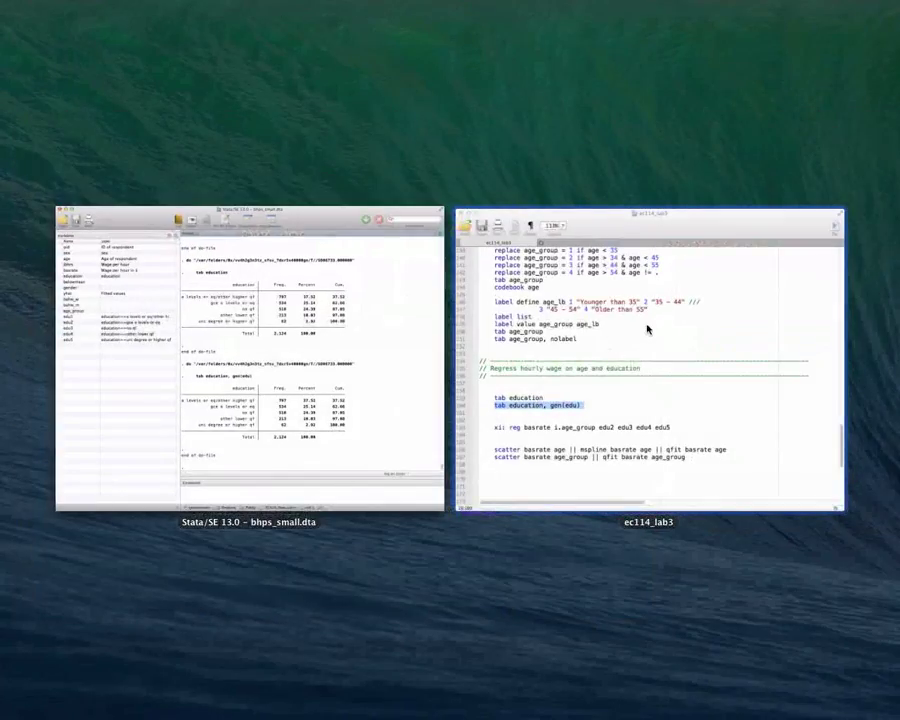
pyautogui.click(647, 329)
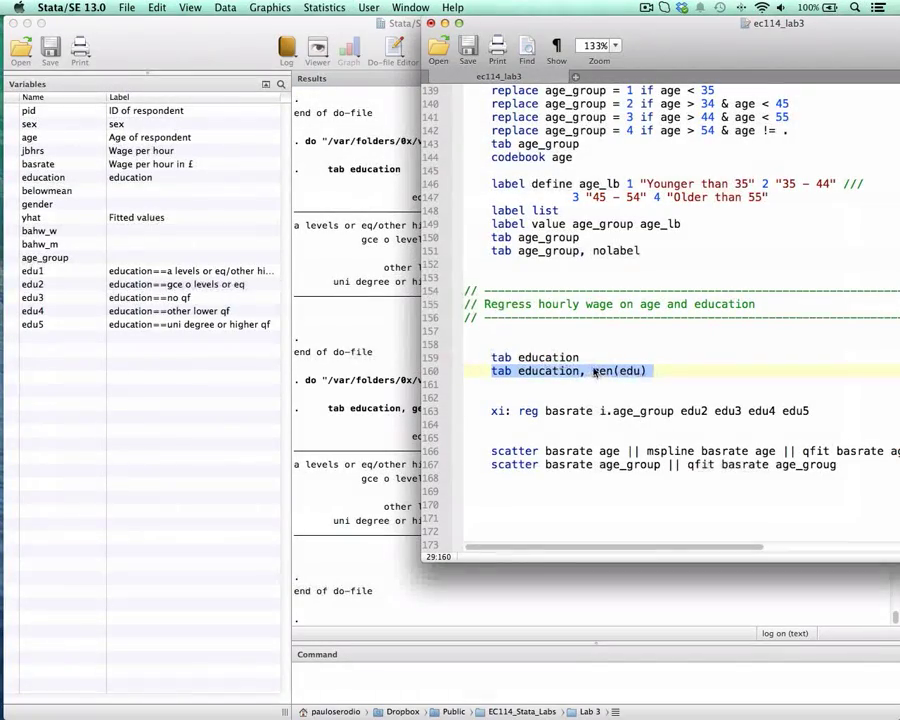
pyautogui.click(346, 468)
pyautogui.moveTo(401, 465); pyautogui.dragTo(446, 521)
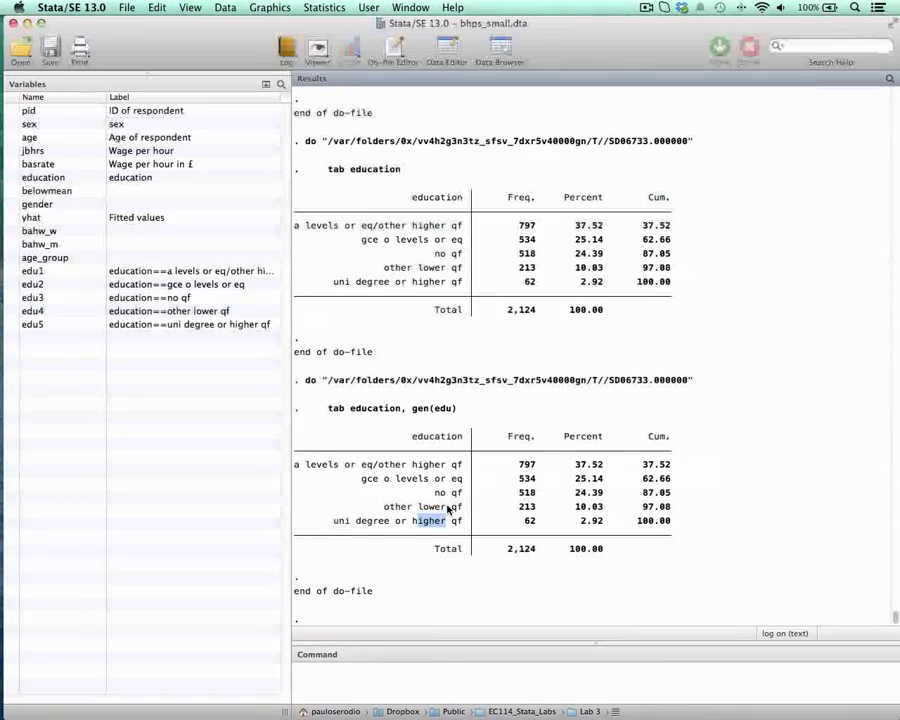
# Step: Browse the dataset with only the education and edu1 to edu5 variables shown
pyautogui.click(509, 47)
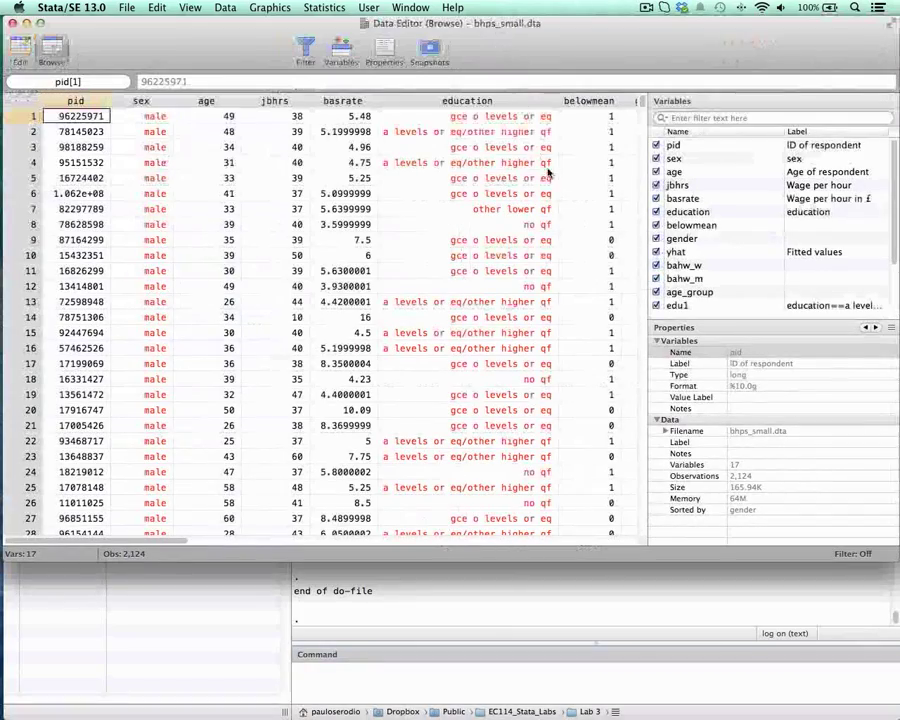
pyautogui.click(677, 146)
pyautogui.scroll(-2, 695, 285)
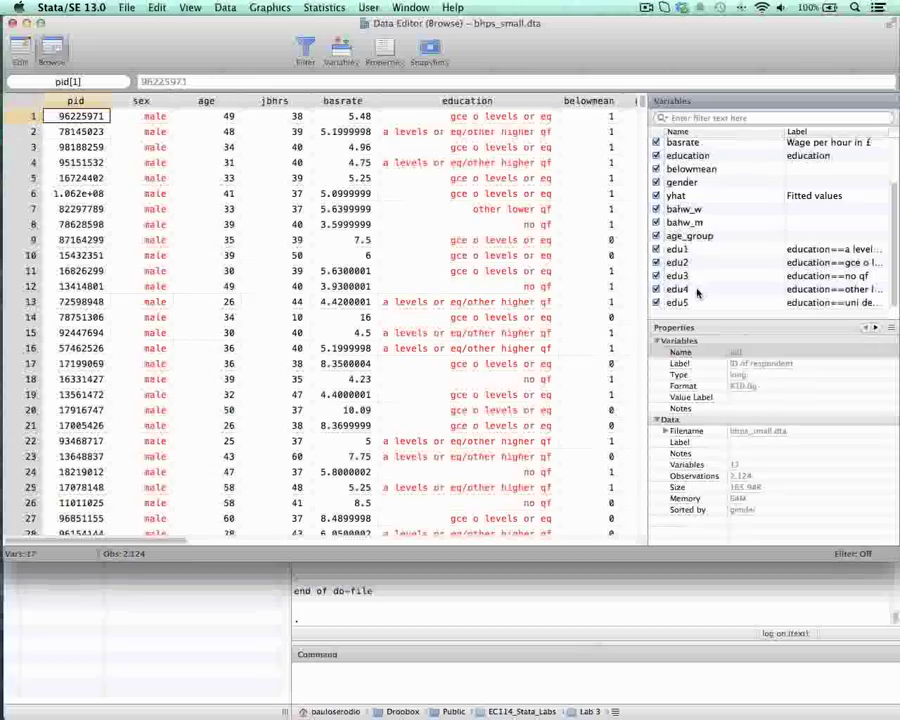
pyautogui.keyDown('shift'); pyautogui.click(677, 237); pyautogui.keyUp('shift')
pyautogui.click(656, 237)
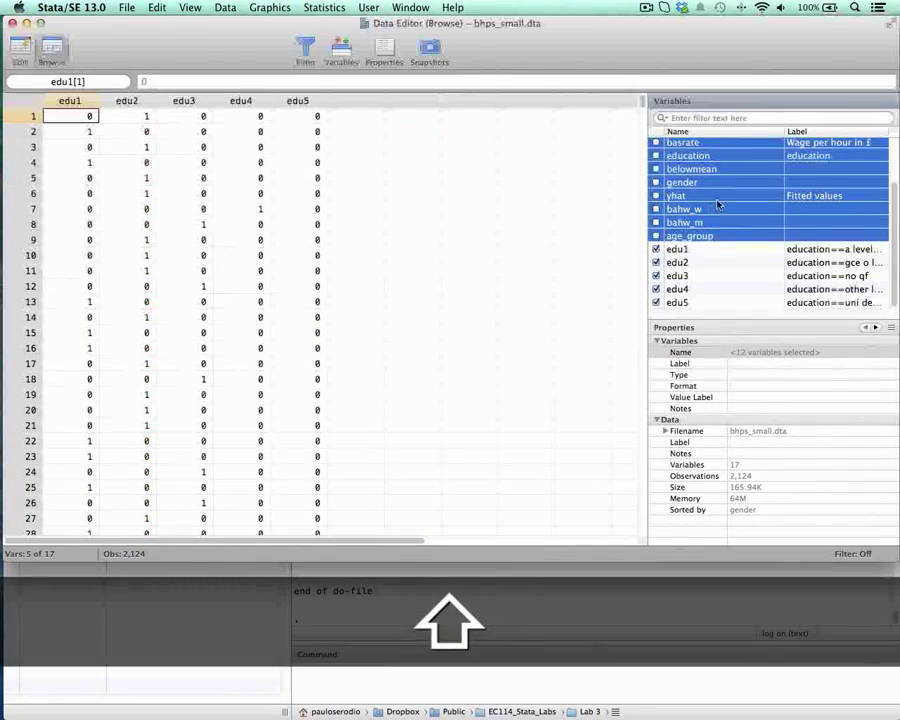
pyautogui.click(675, 157)
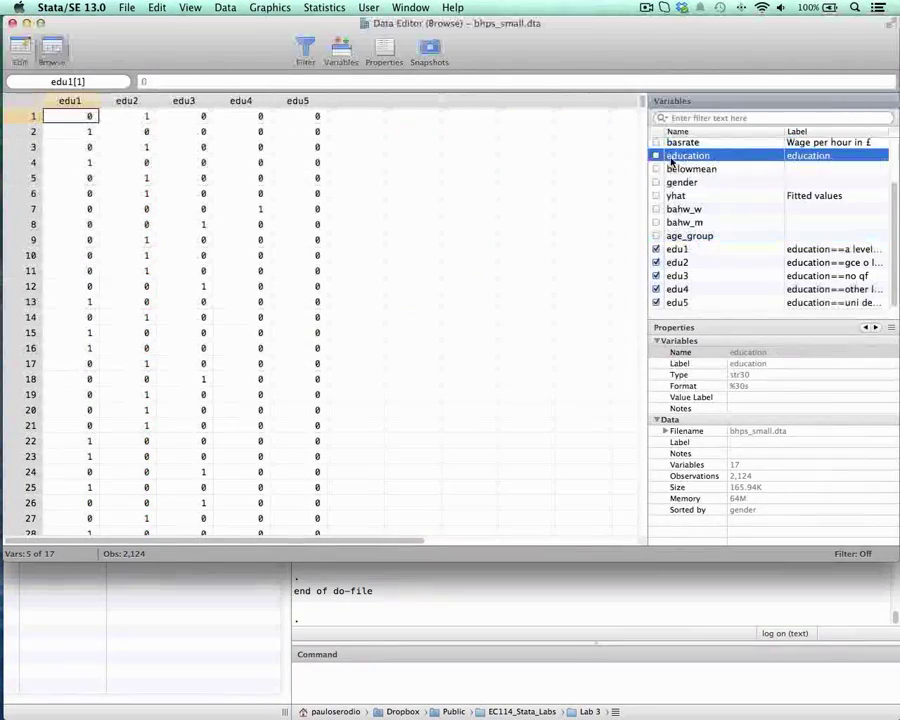
pyautogui.click(656, 156)
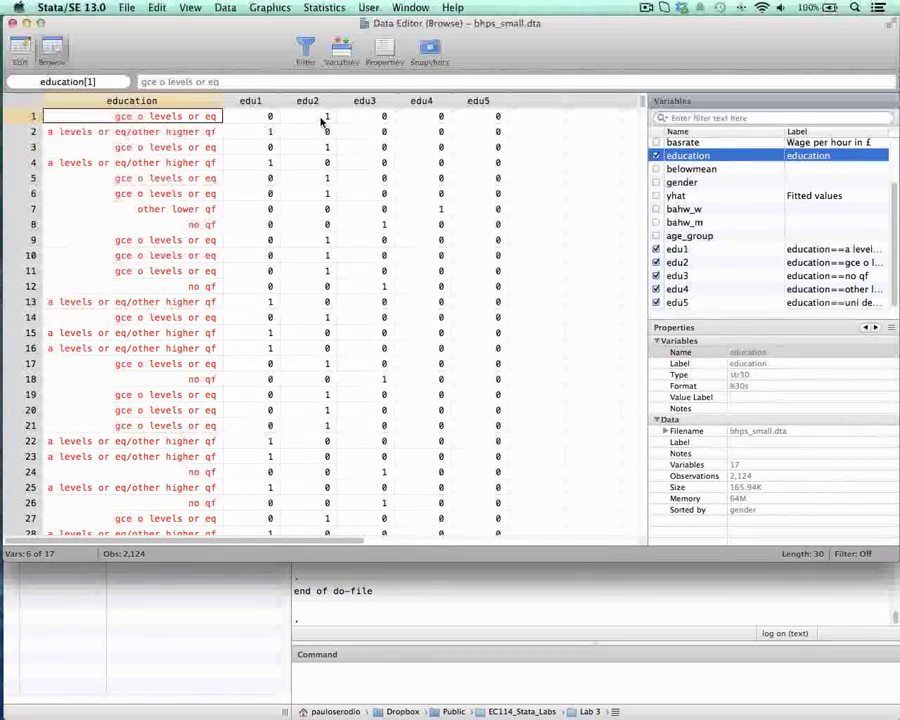
# Step: Check the no qf category in the latest education tabulation and return to the do-file
pyautogui.click(445, 590)
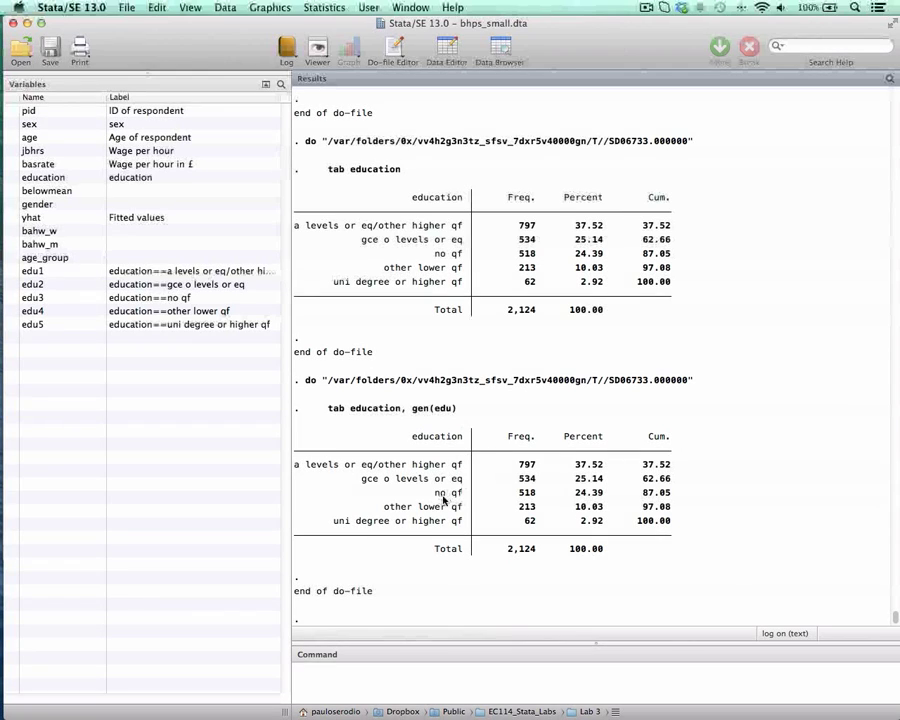
pyautogui.moveTo(436, 493); pyautogui.dragTo(460, 496)
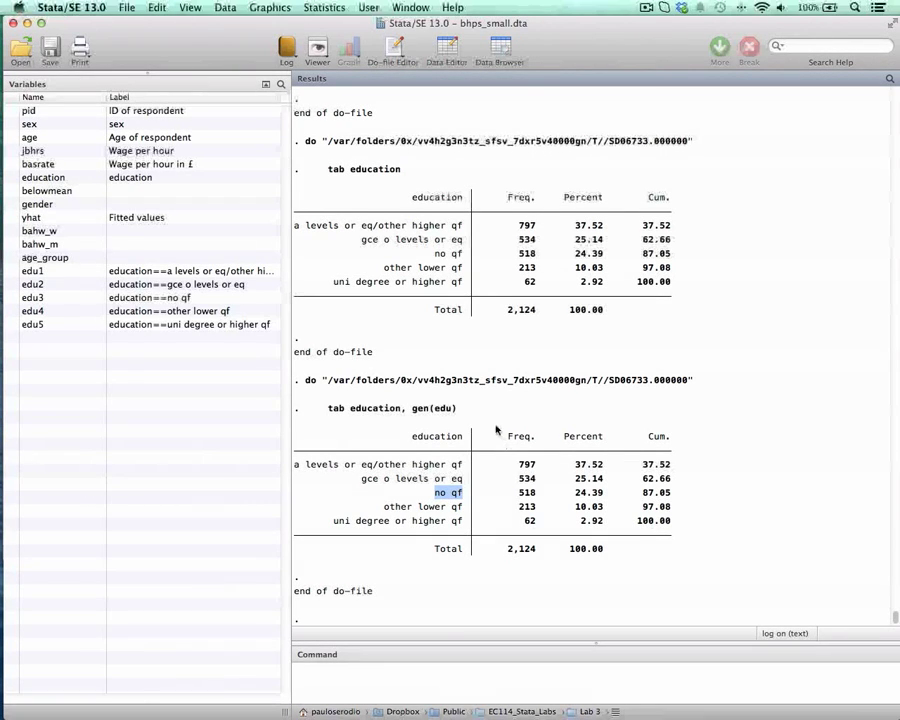
pyautogui.hotkey('ctrl', 'Down')
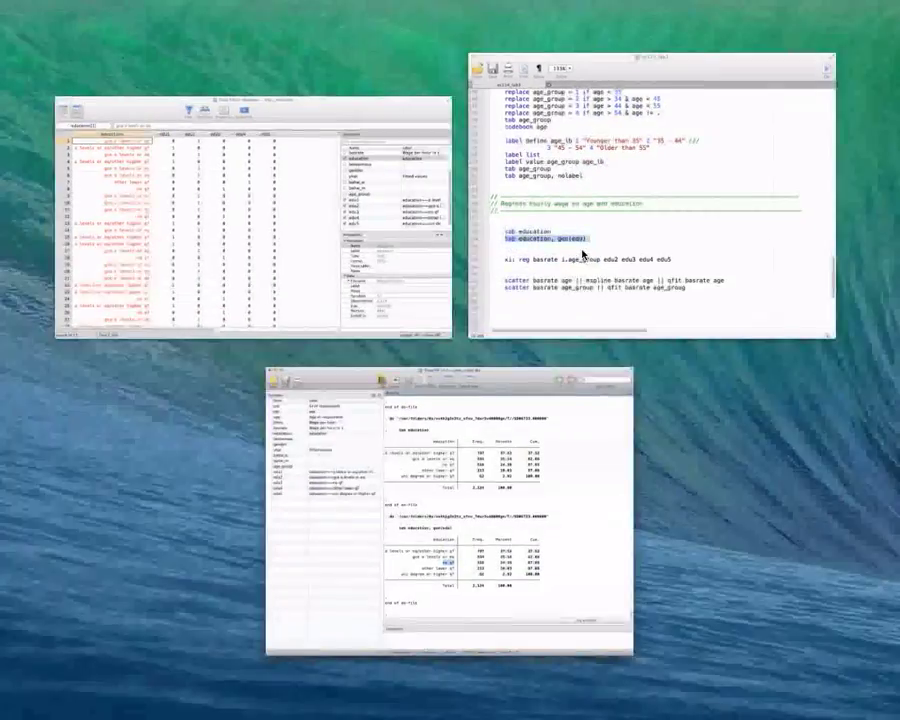
pyautogui.click(583, 255)
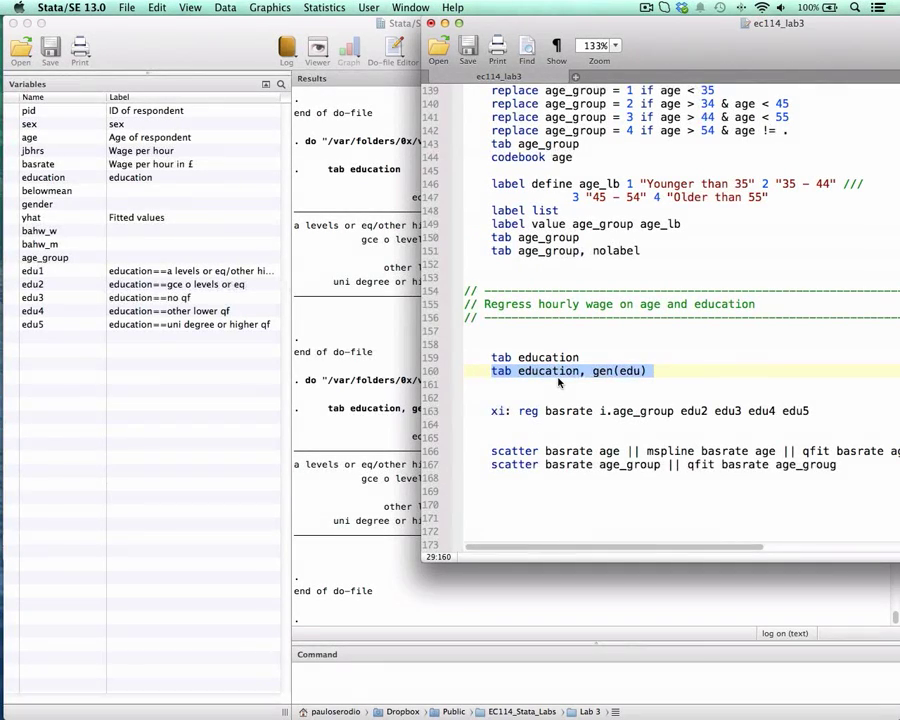
# Step: Add the indented line gen education2 = . below tab education, gen(edu), separated by a blank line
pyautogui.click(654, 371)
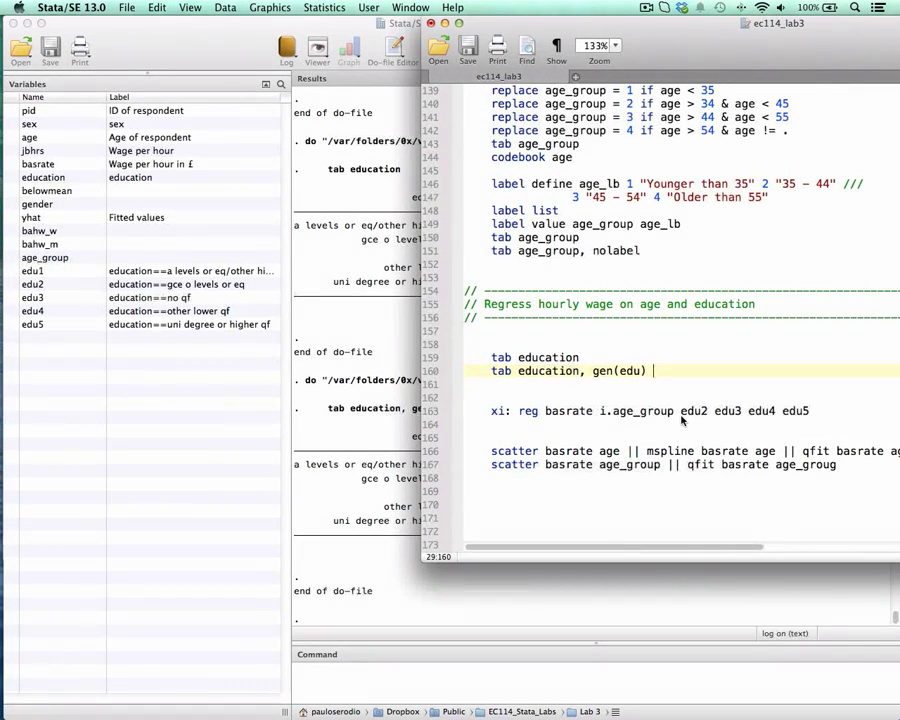
pyautogui.press('Return')
pyautogui.press('Return')
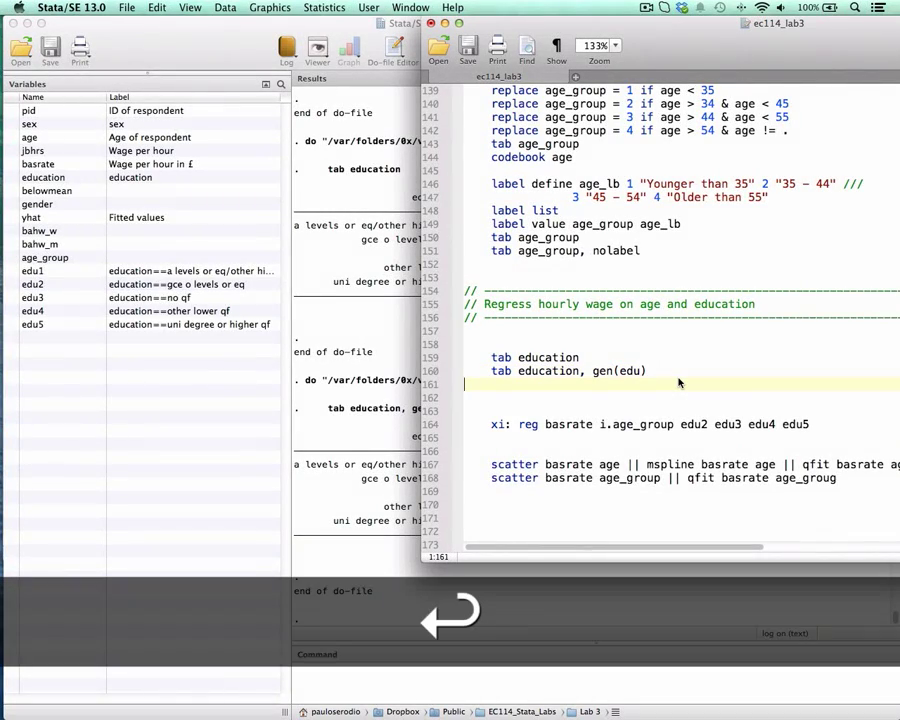
pyautogui.press('Tab')
pyautogui.write('gen ')
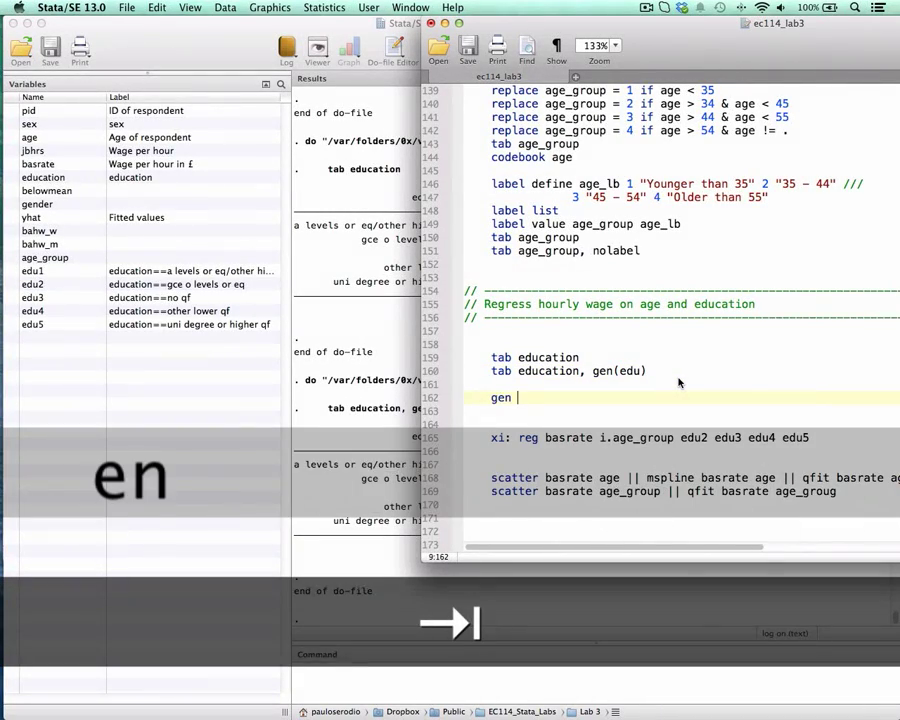
pyautogui.write('education2')
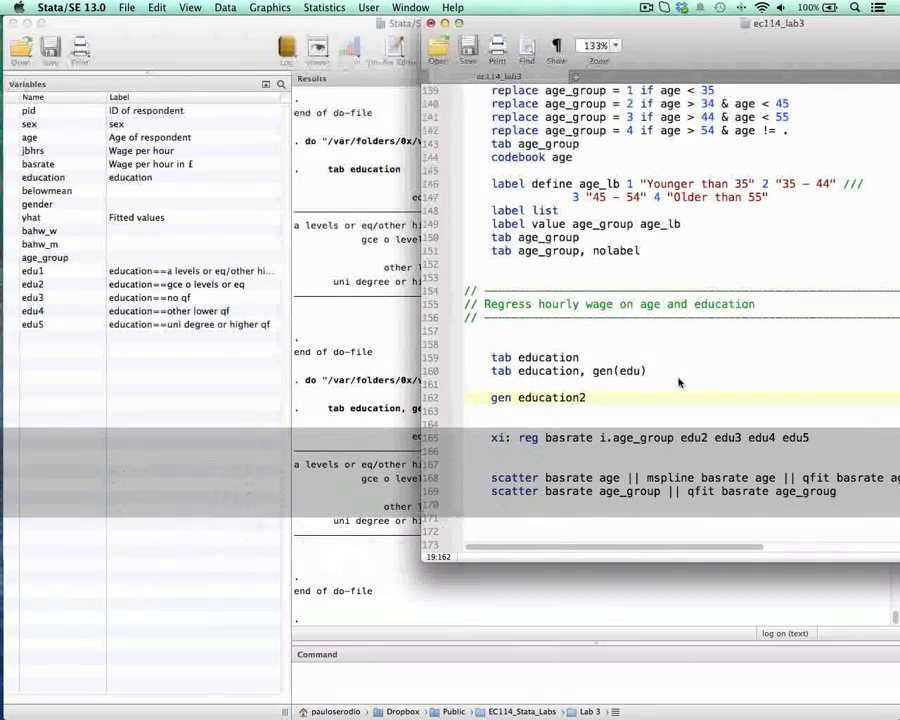
pyautogui.write(' = .')
# Step: Add a template line replace education2 = if education == "" under the gen education2 line, leaving the new value and category empty
pyautogui.press('Return')
pyautogui.press('Tab')
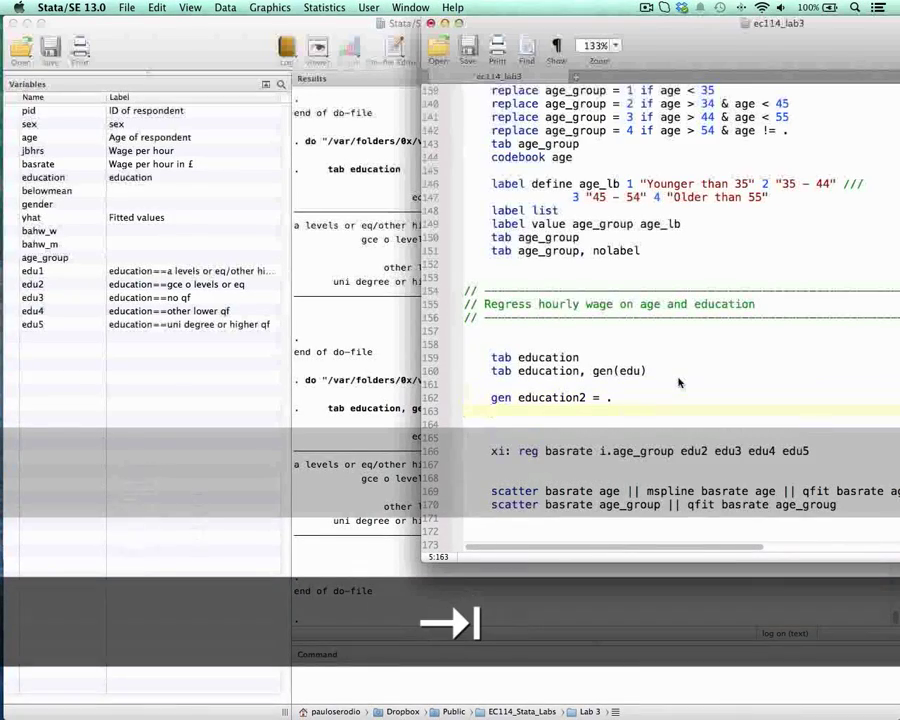
pyautogui.write('replace educ')
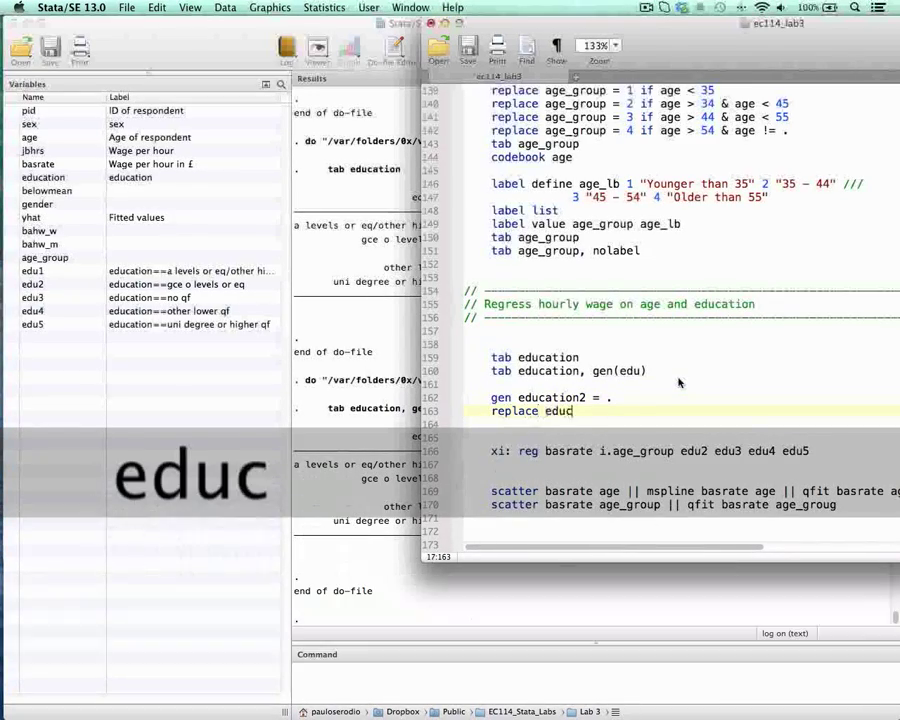
pyautogui.write('ation2 = ')
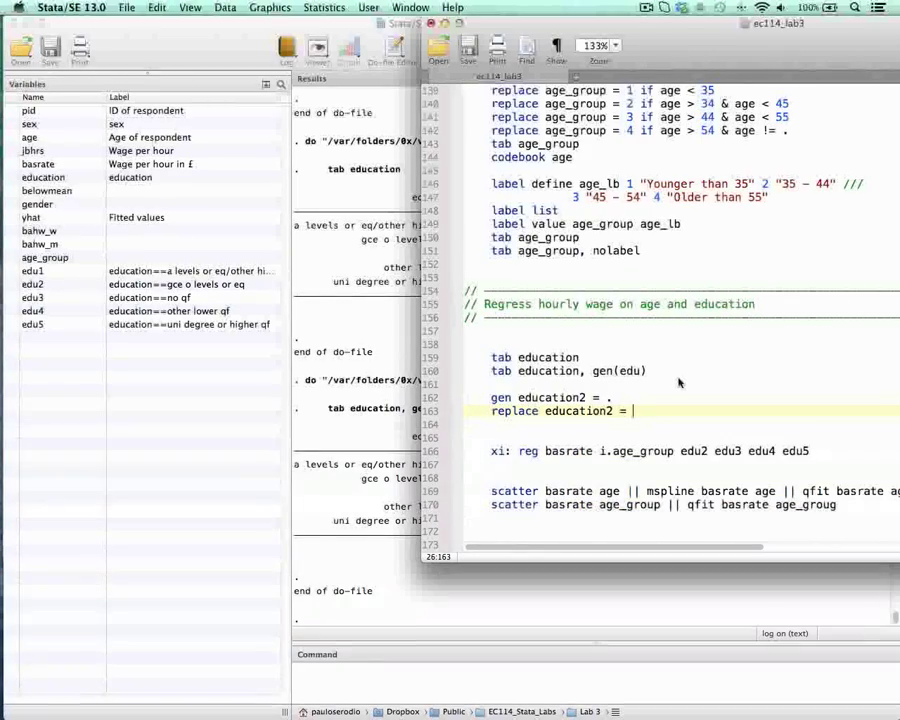
pyautogui.write(' if ed')
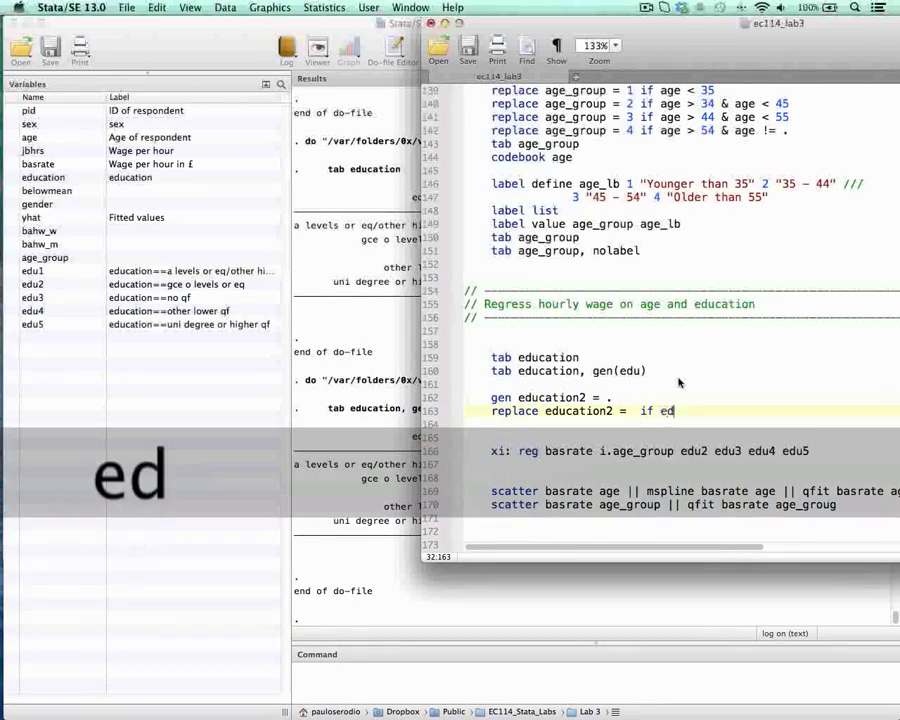
pyautogui.write('ucation == ""')
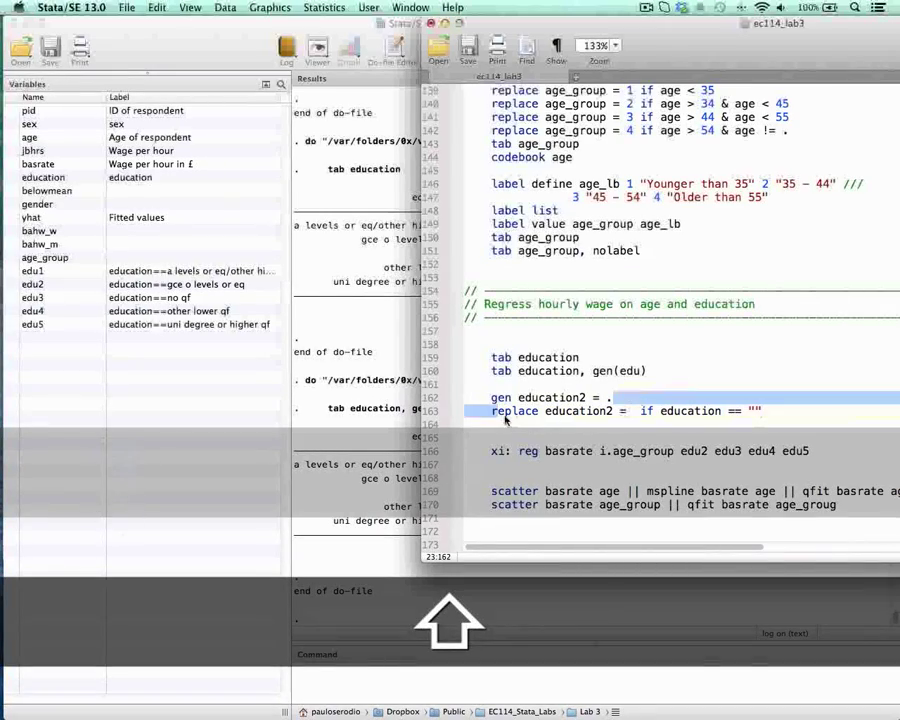
# Step: Duplicate the replace education2 template line directly below itself and indent the copy to match
pyautogui.moveTo(493, 411); pyautogui.dragTo(757, 415)
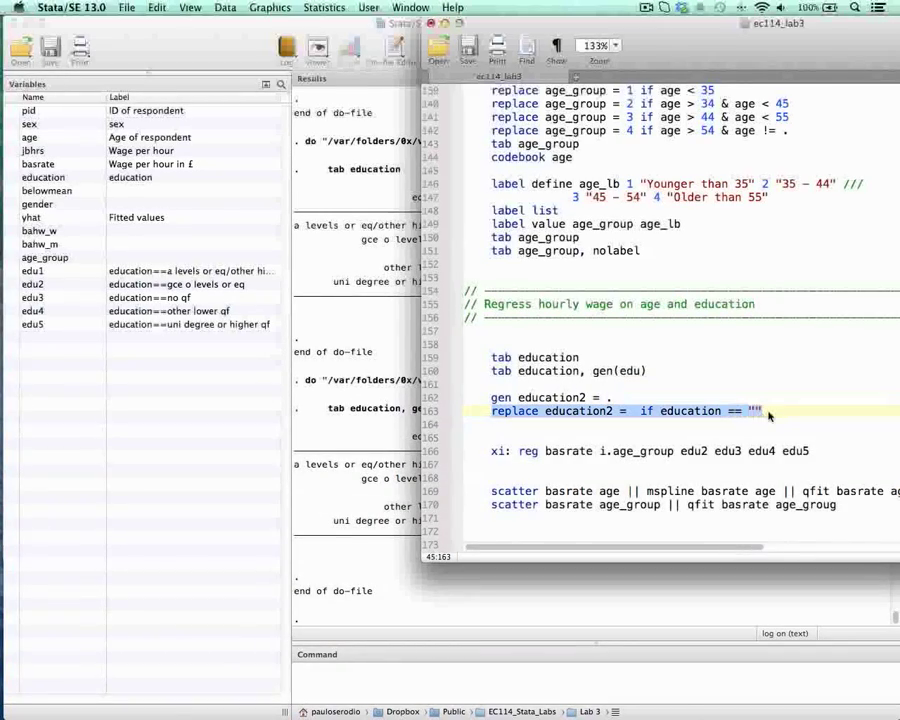
pyautogui.press('super+c')
pyautogui.press('Right')
pyautogui.press('Return')
pyautogui.press('super+v')
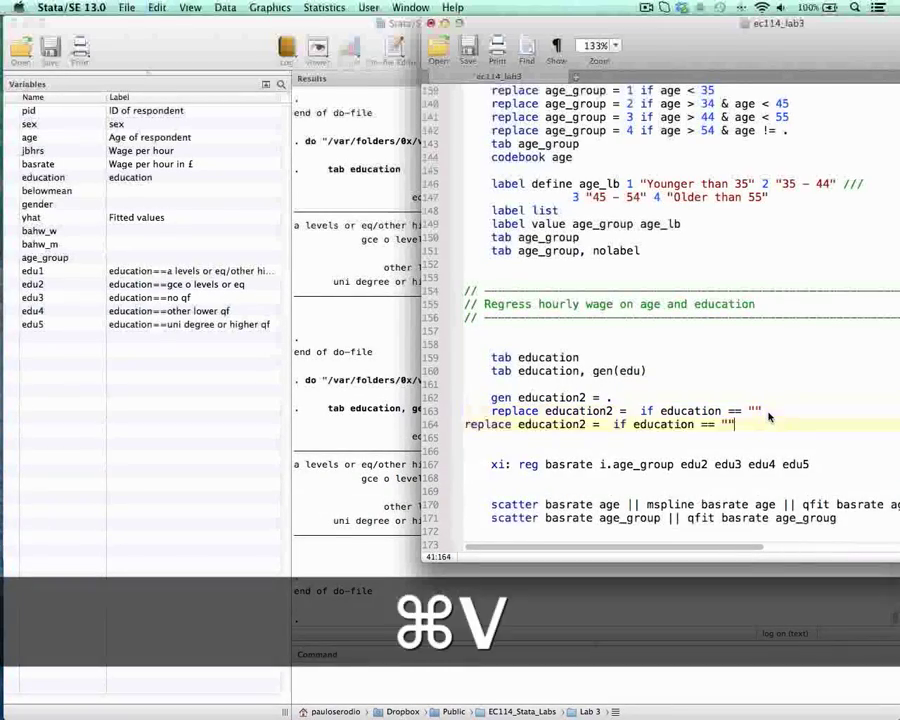
pyautogui.click(465, 426)
pyautogui.press('Tab')
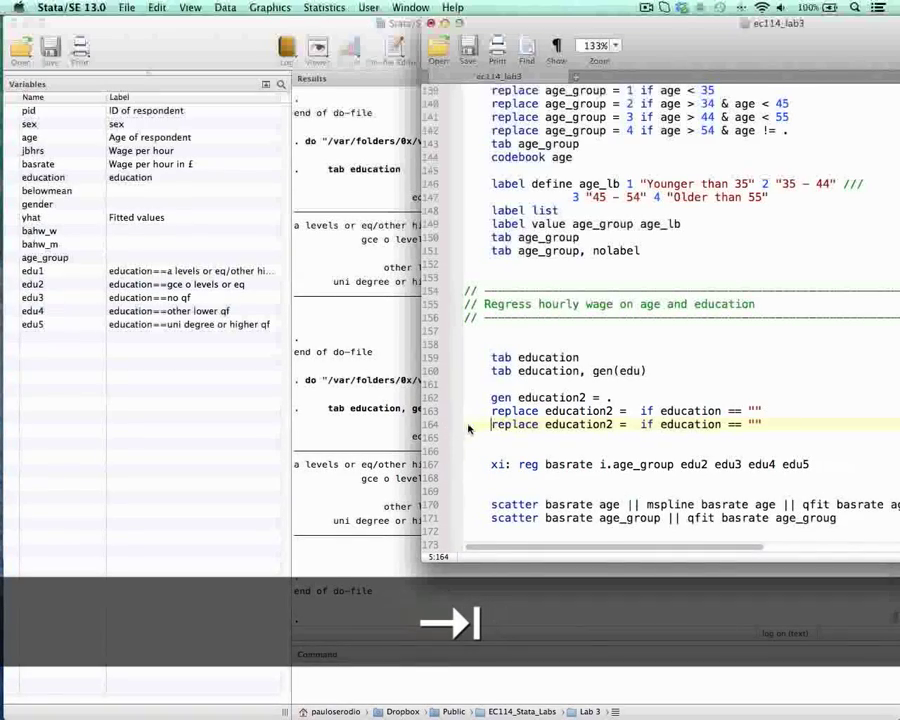
# Step: Copy both replace education2 template lines below to make four in all, and align the indentation of the third
pyautogui.moveTo(490, 413); pyautogui.dragTo(811, 432)
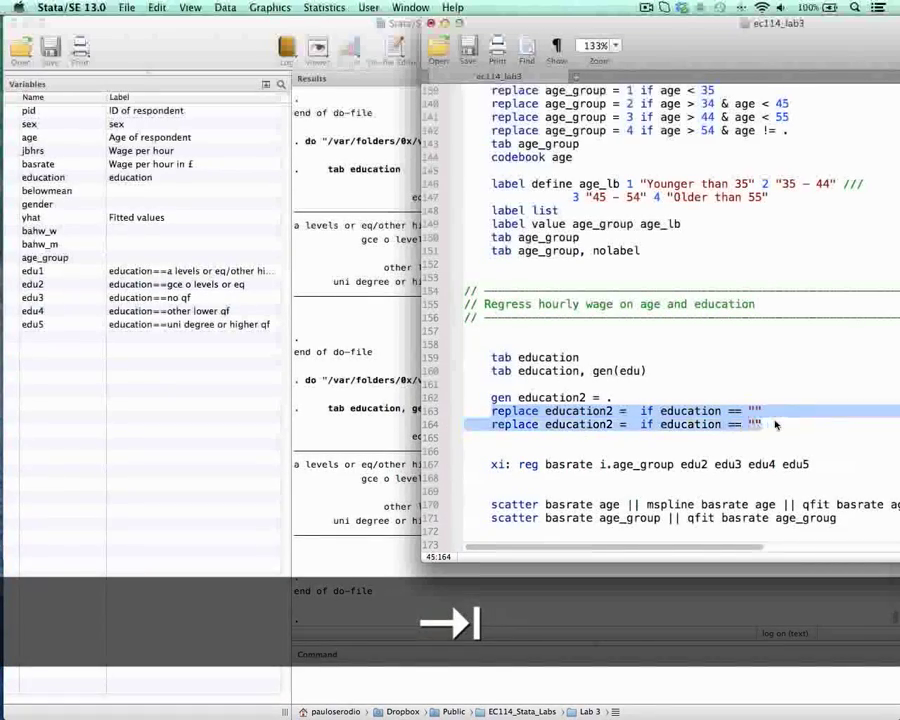
pyautogui.press('super+c')
pyautogui.press('Right')
pyautogui.press('Return')
pyautogui.press('super+v')
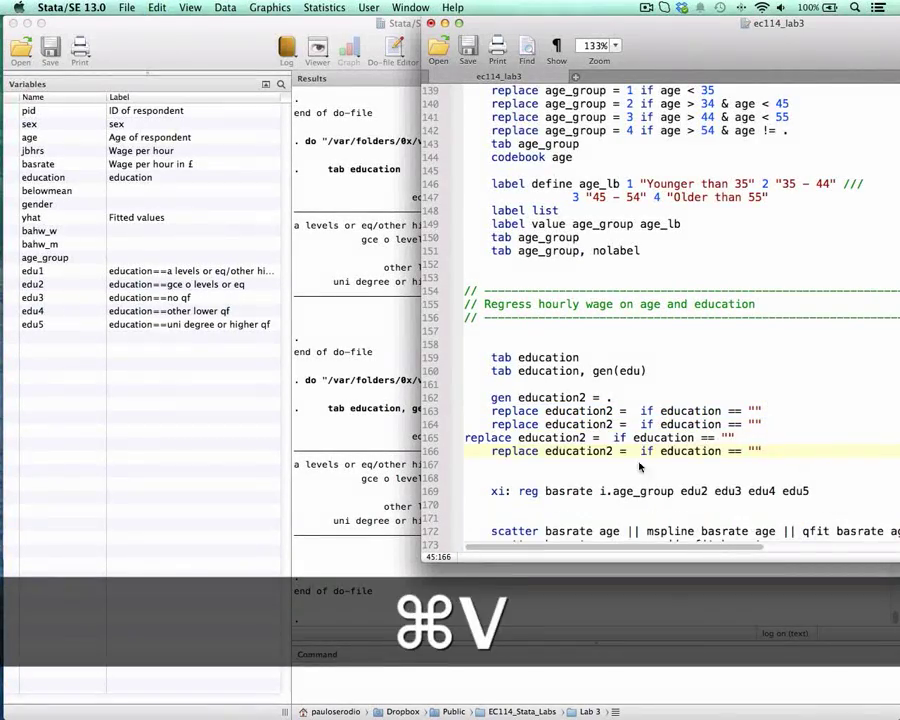
pyautogui.click(468, 439)
pyautogui.press('Tab')
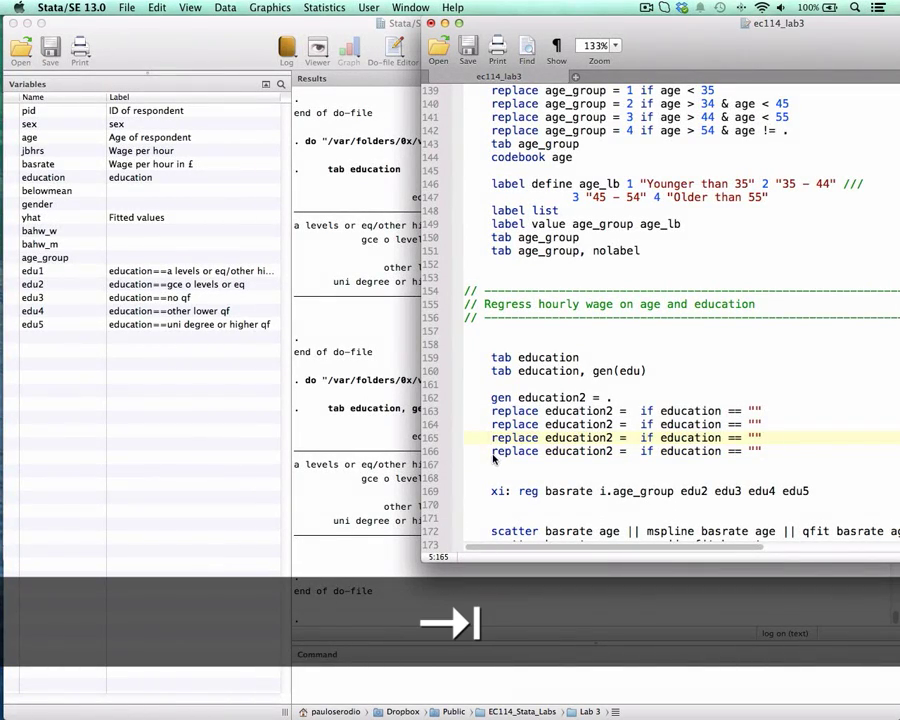
# Step: Copy the last replace education2 template line below itself, with matching indentation, to make five in all
pyautogui.moveTo(493, 458); pyautogui.dragTo(758, 457)
pyautogui.press('super+c')
pyautogui.press('Right')
pyautogui.press('Return')
pyautogui.press('Tab')
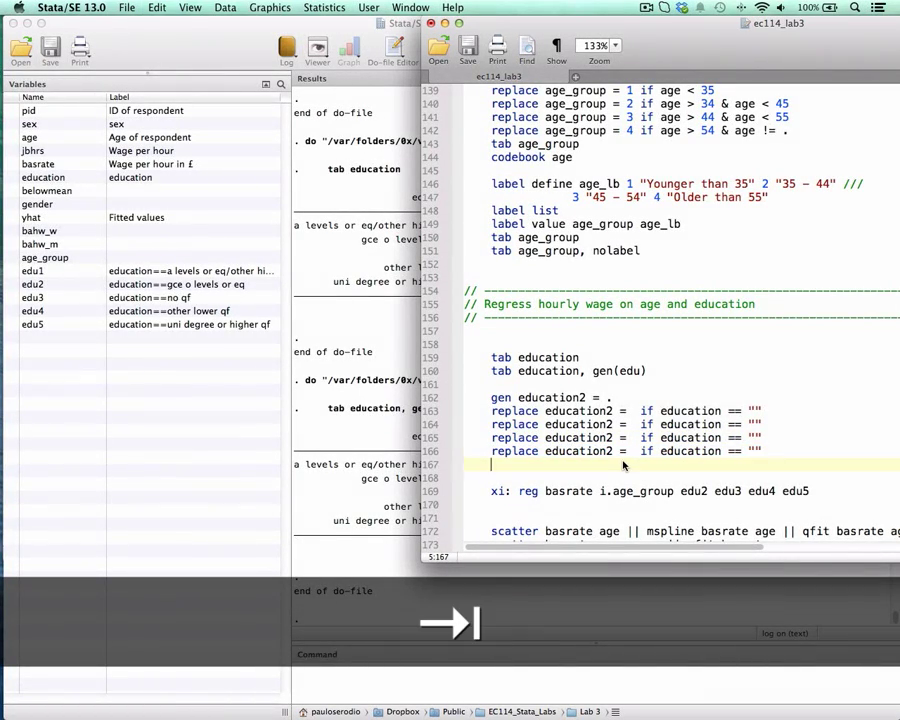
pyautogui.press('super+v')
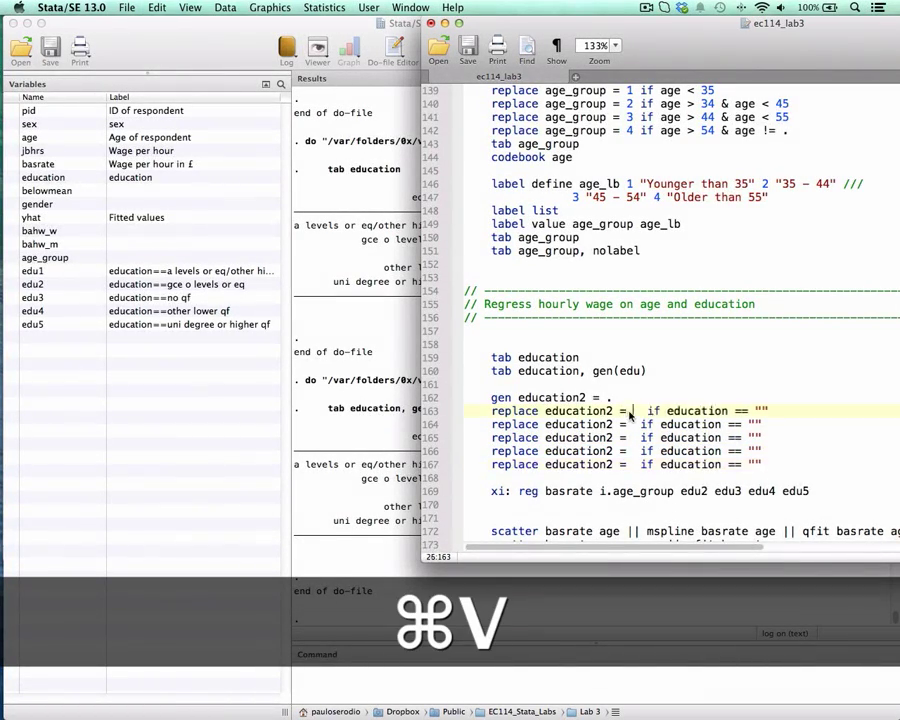
# Step: Fill in the values 1, 2, 3, 4 and 5 in order in the five replace education2 lines, with matching spacing
pyautogui.write('1')
pyautogui.press('Down')
pyautogui.press('Left')
pyautogui.write('2')
pyautogui.press('Down')
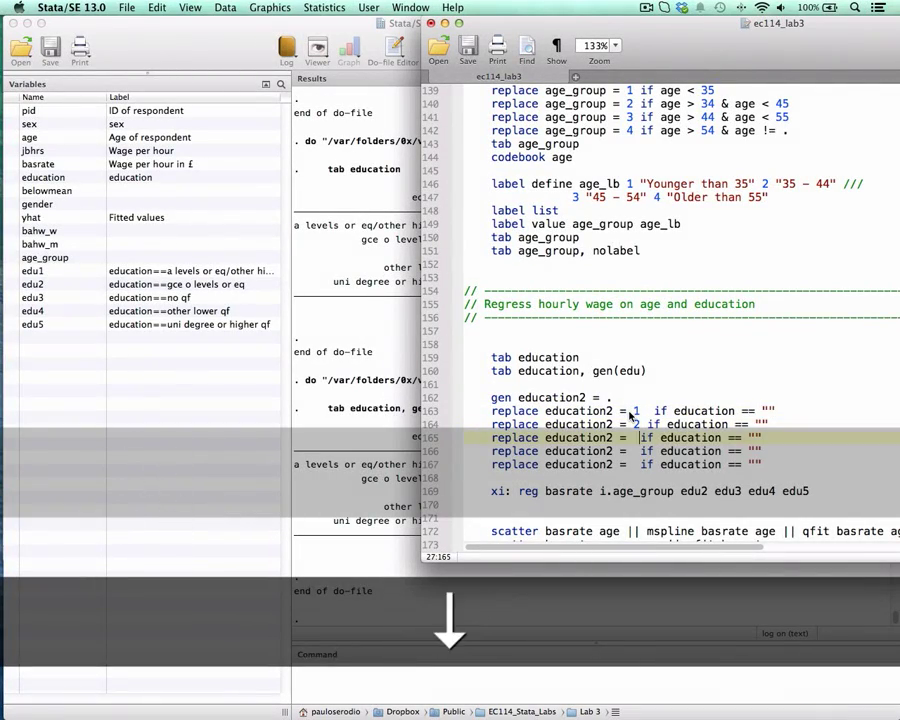
pyautogui.press('Left')
pyautogui.write('3')
pyautogui.press('Down')
pyautogui.press('Left')
pyautogui.write('3')
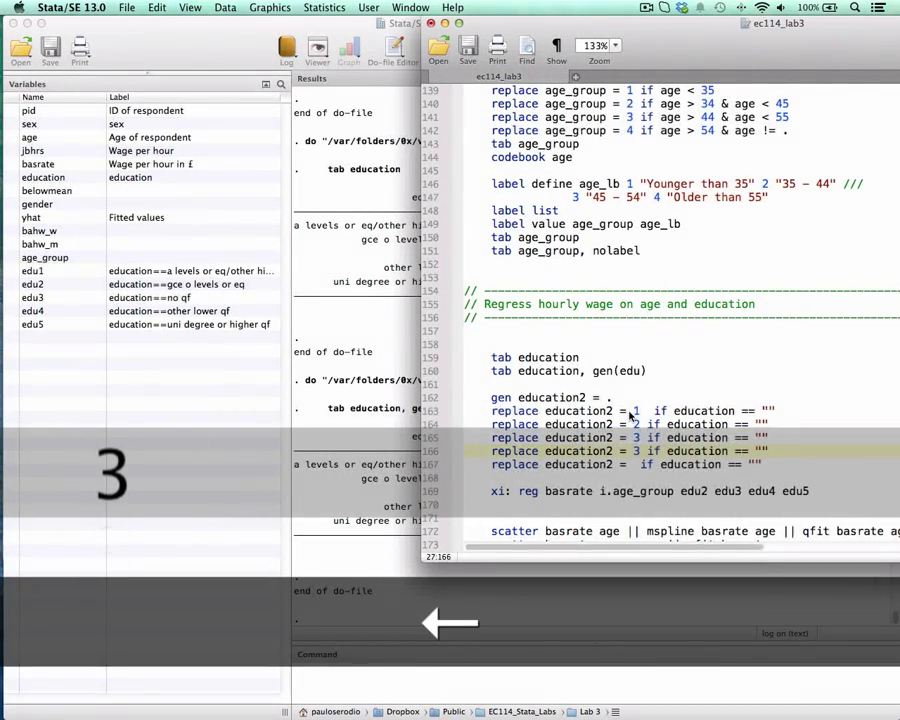
pyautogui.write('4')
pyautogui.press('Down')
pyautogui.press('Left')
pyautogui.write('5')
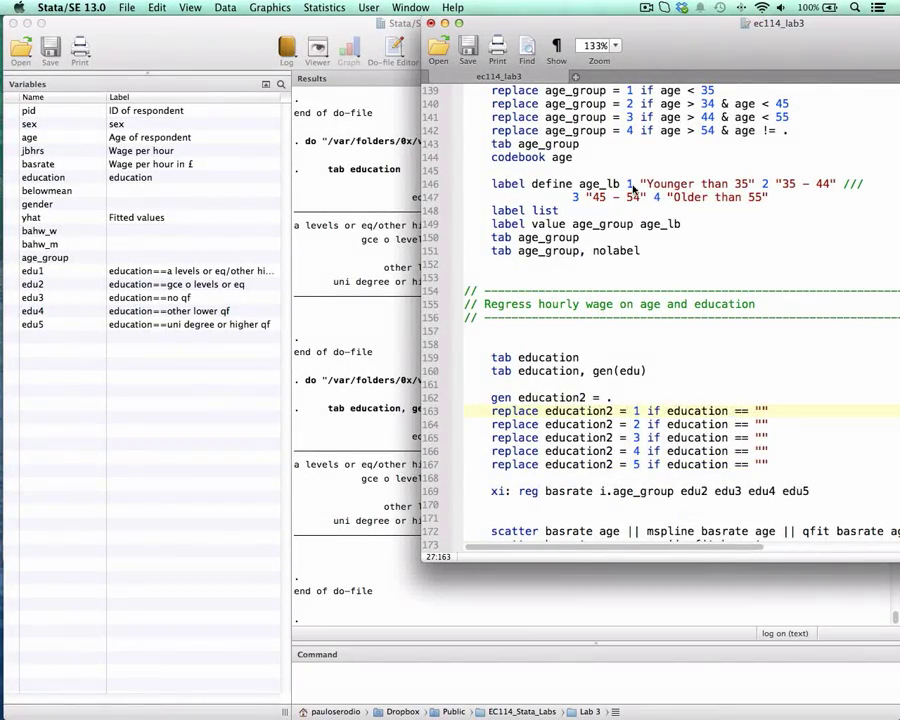
# Step: Uncover the category names in the Results table and set the category for education2 = 1 to "no qf"
pyautogui.moveTo(676, 32); pyautogui.dragTo(730, 32)
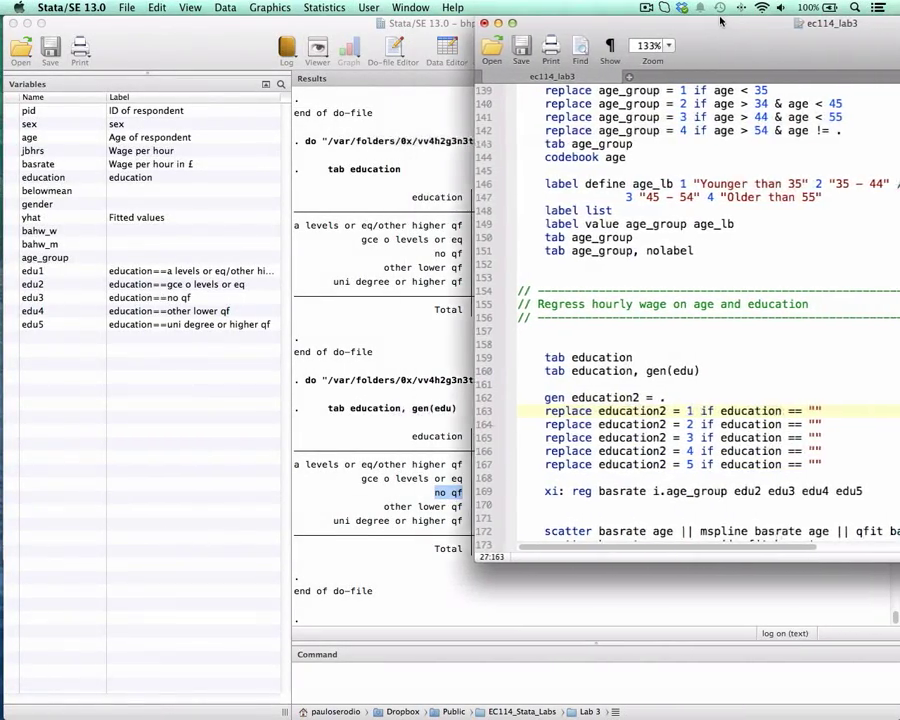
pyautogui.click(815, 412)
pyautogui.write('no e')
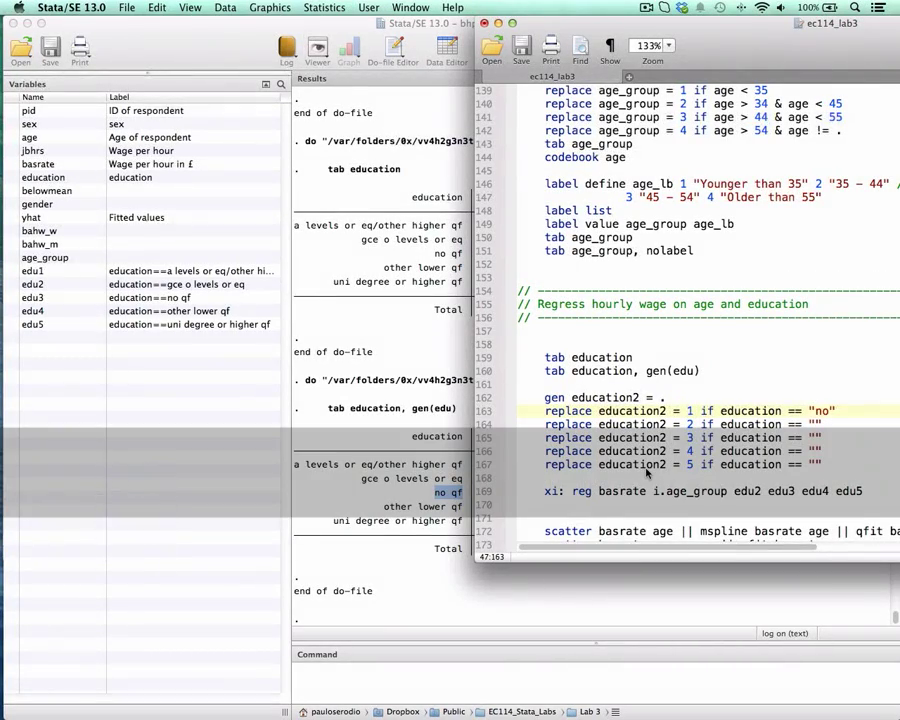
pyautogui.press('BackSpace')
pyautogui.write('qf')
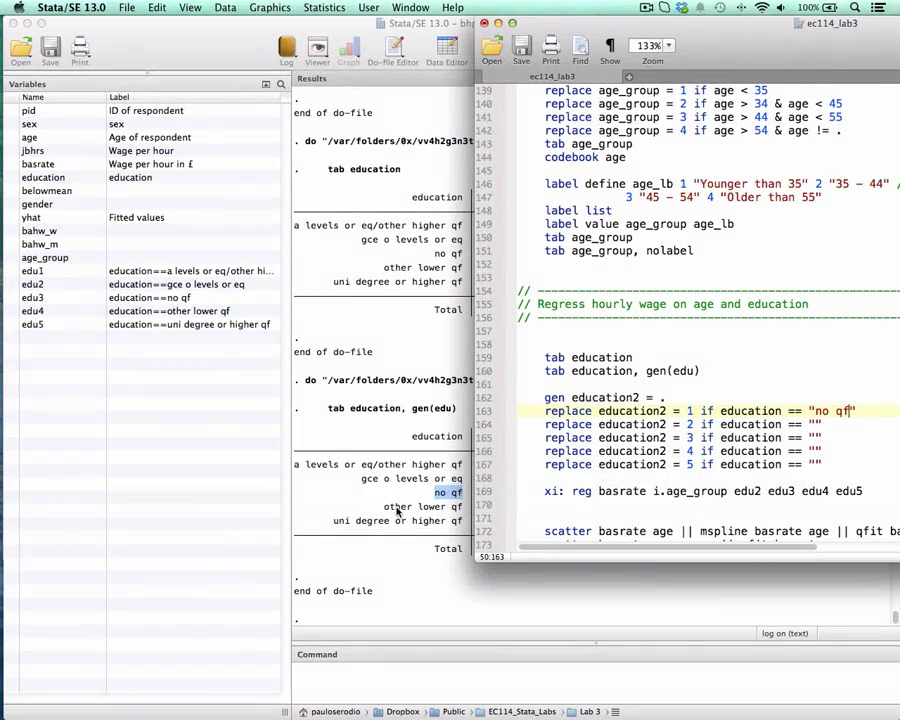
# Step: Copy the category other lower qf from the results table into the empty quotes of the education2 = 2 line
pyautogui.moveTo(389, 510); pyautogui.dragTo(463, 510)
pyautogui.press('super+c')
pyautogui.hotkey('ctrl', 'Up')
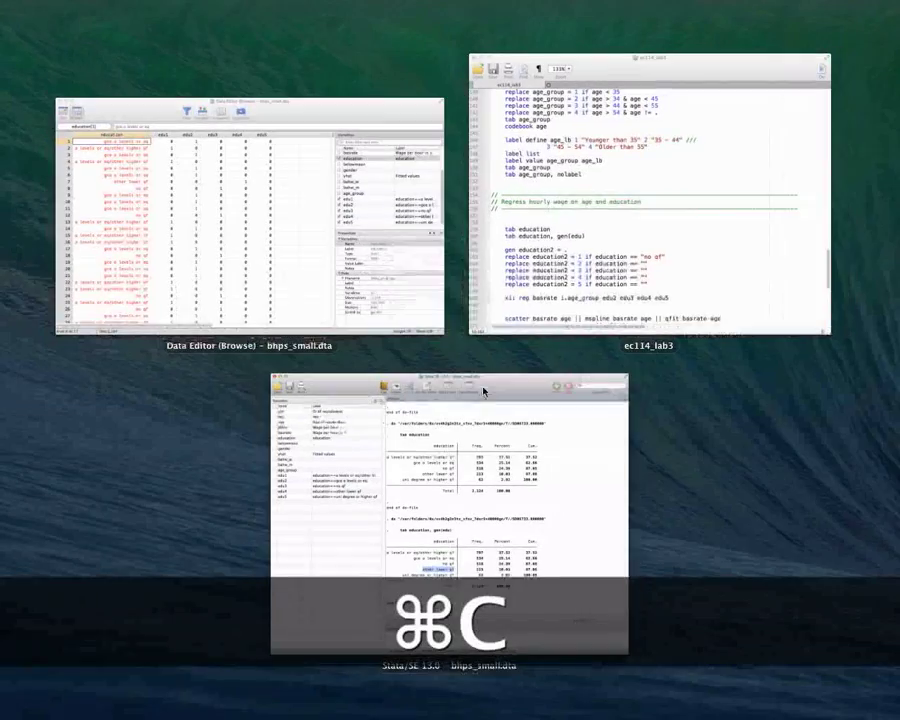
pyautogui.click(699, 263)
pyautogui.click(814, 424)
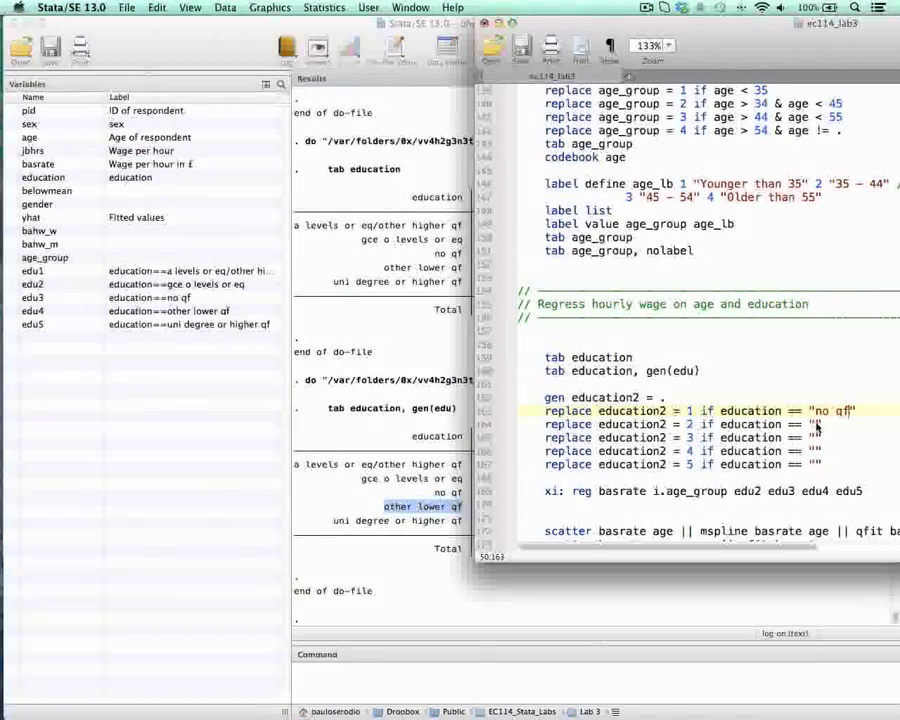
pyautogui.press('super+v')
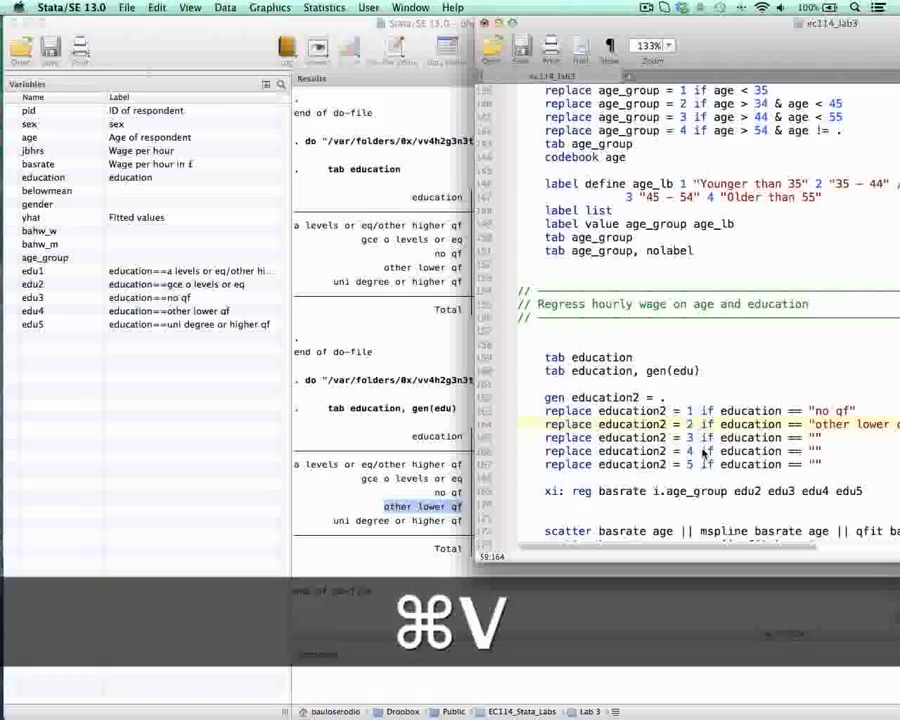
# Step: Copy the category gce o levels or eq from the results table into the quotes of the education2 = 3 line
pyautogui.moveTo(361, 478); pyautogui.dragTo(463, 479)
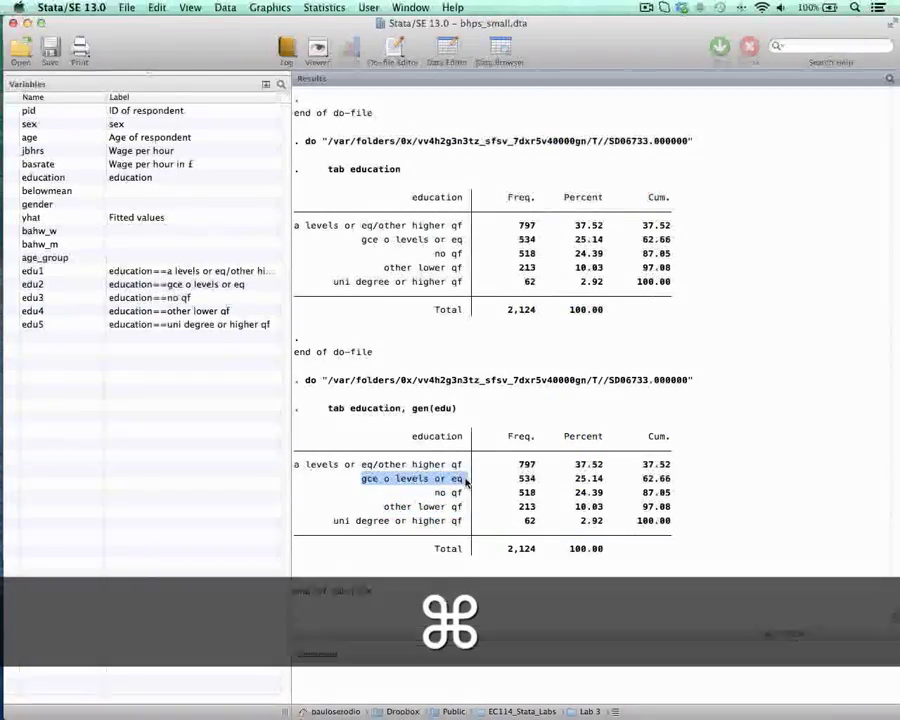
pyautogui.press('super+c')
pyautogui.hotkey('ctrl', 'Up')
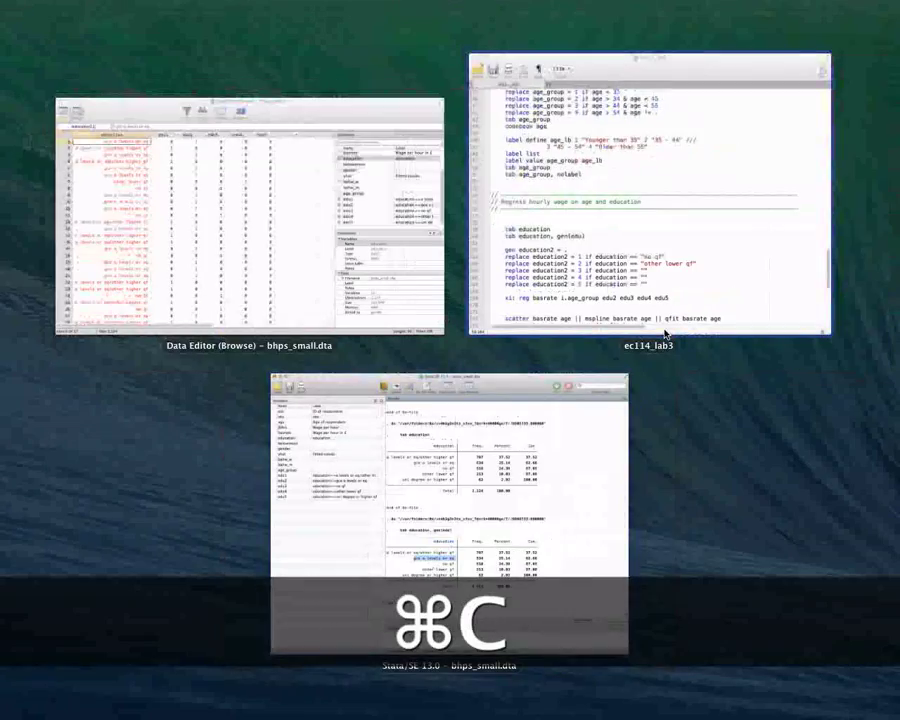
pyautogui.click(688, 272)
pyautogui.click(817, 438)
pyautogui.press('super+v')
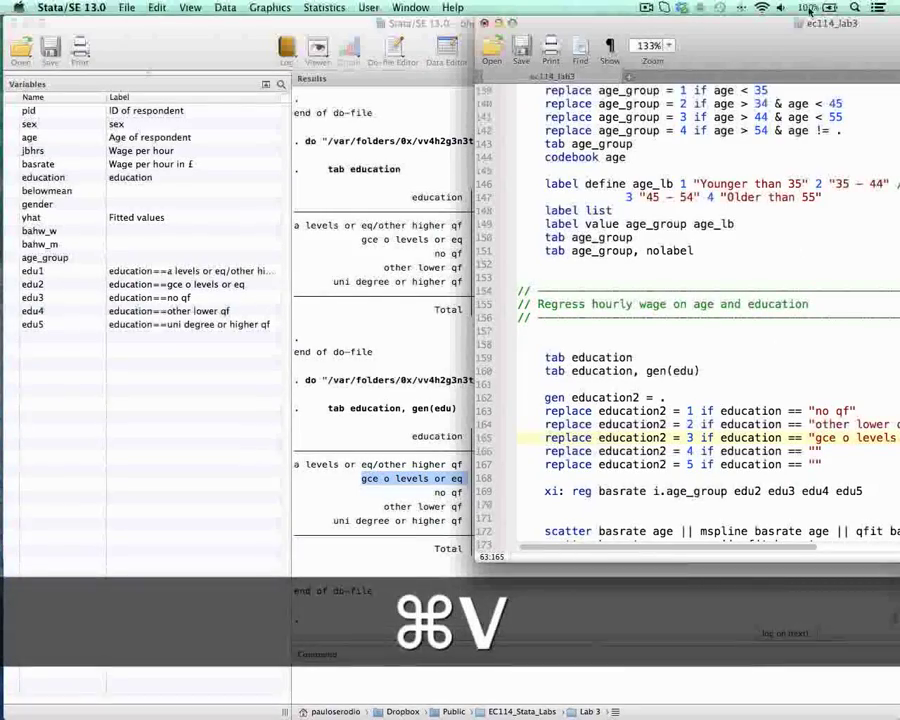
# Step: Copy the category a levels or eq/other higher qf from the results table into the quotes of the education2 = 4 line
pyautogui.moveTo(739, 25); pyautogui.dragTo(716, 25)
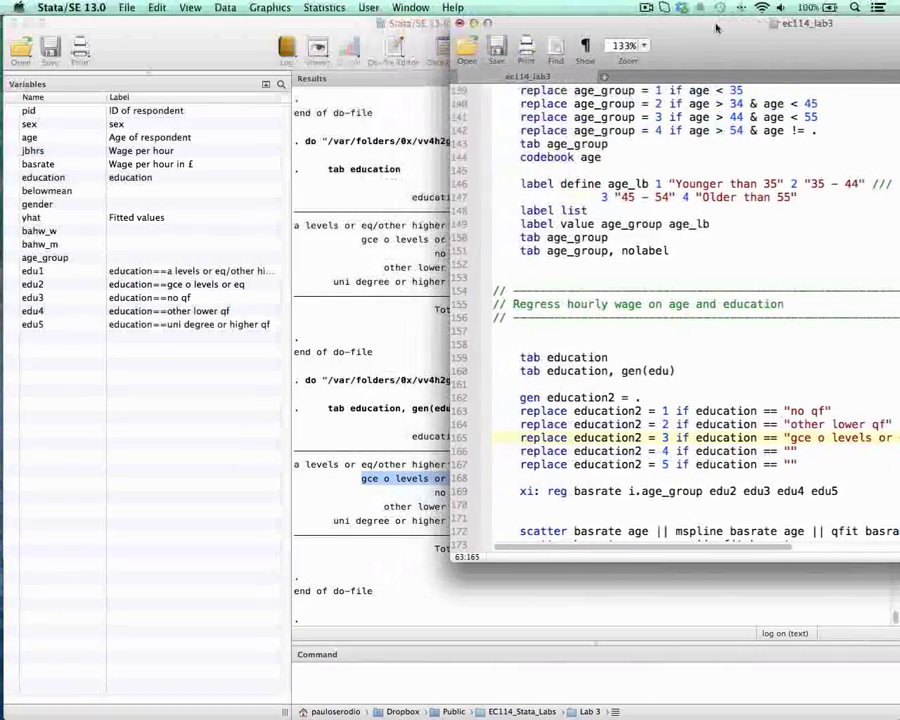
pyautogui.click(407, 481)
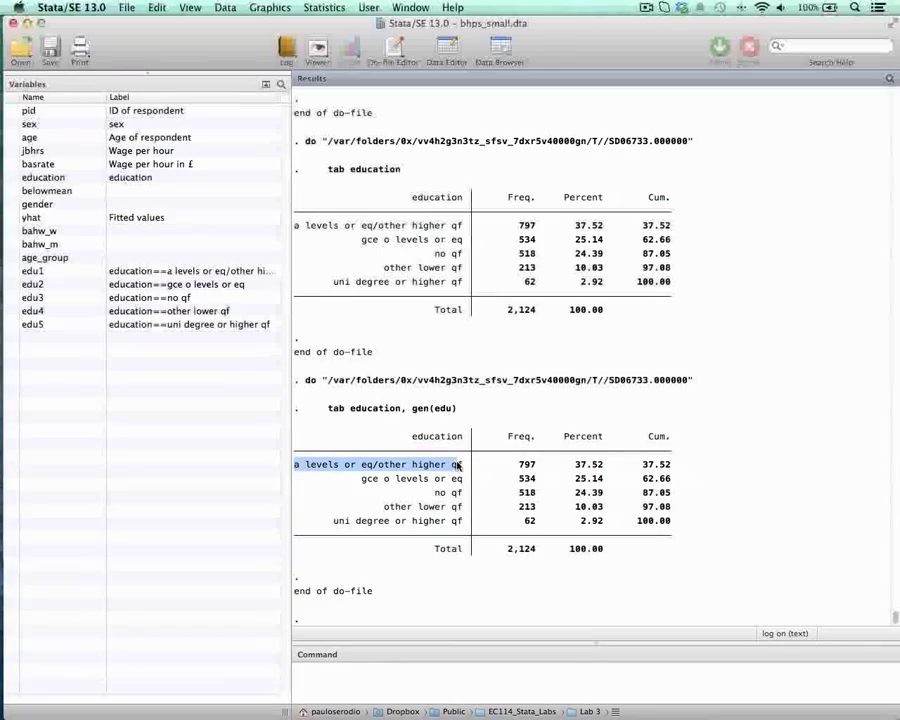
pyautogui.press('super+c')
pyautogui.hotkey('ctrl', 'Down')
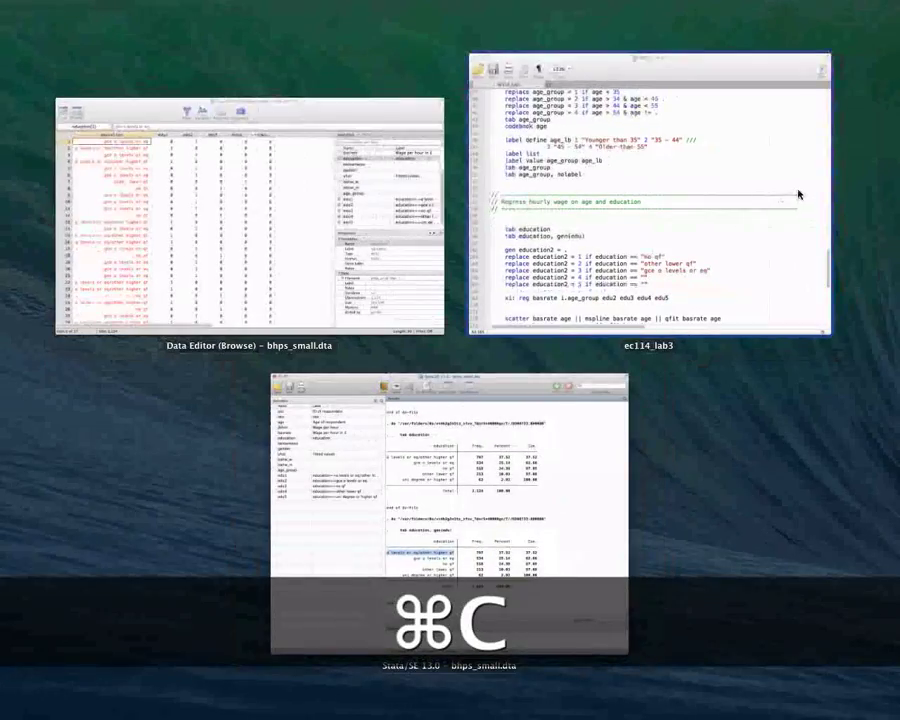
pyautogui.click(798, 194)
pyautogui.click(790, 451)
pyautogui.press('super+v')
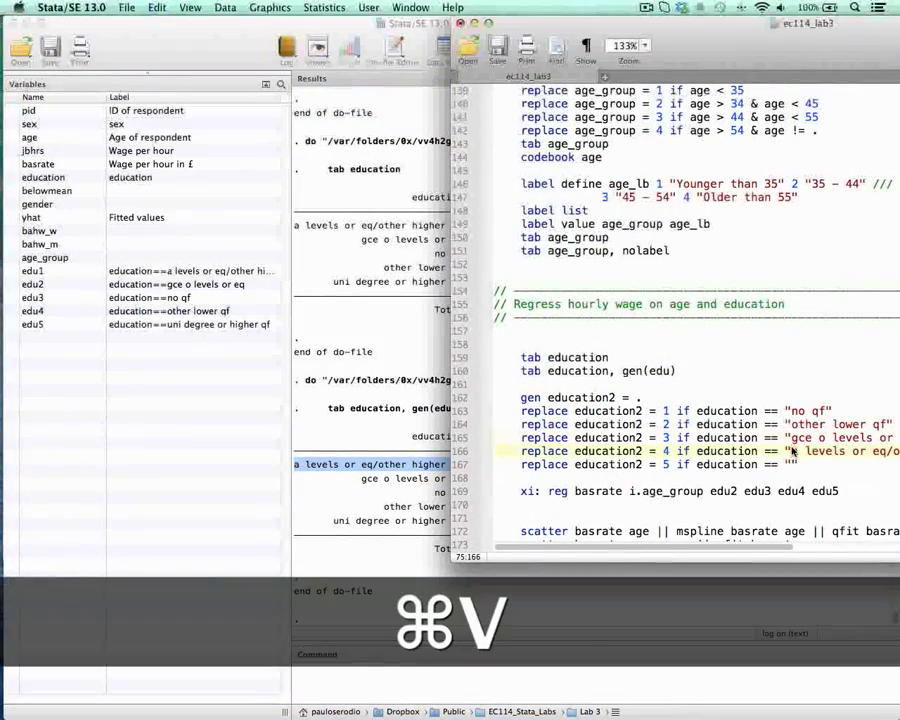
# Step: Copy the category uni degree or higher qf from the results table into the quotes of the education2 = 5 line
pyautogui.click(363, 514)
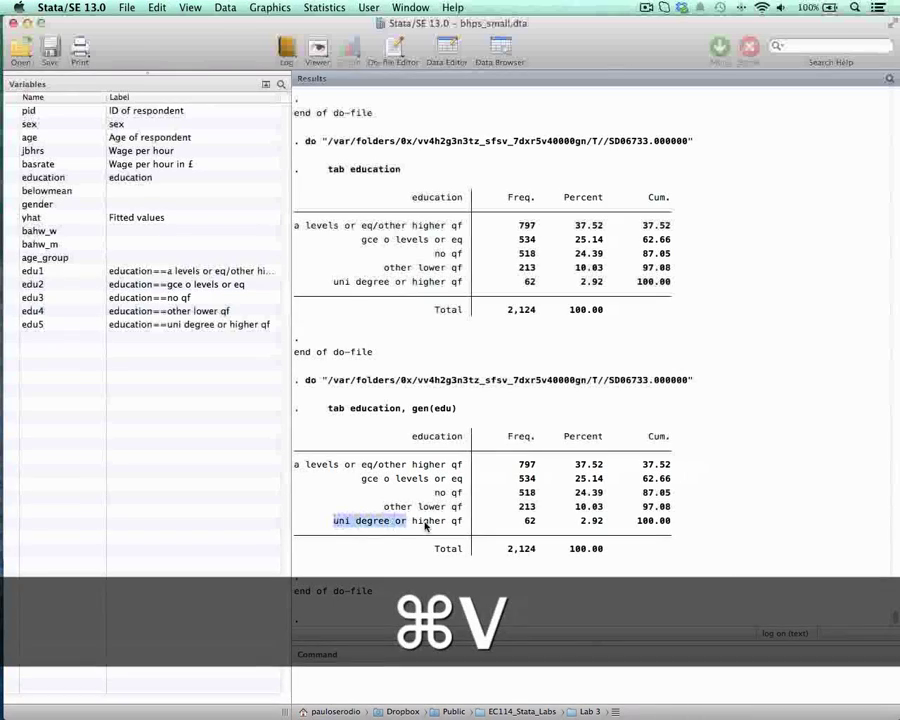
pyautogui.moveTo(425, 527); pyautogui.dragTo(464, 522)
pyautogui.press('super+c')
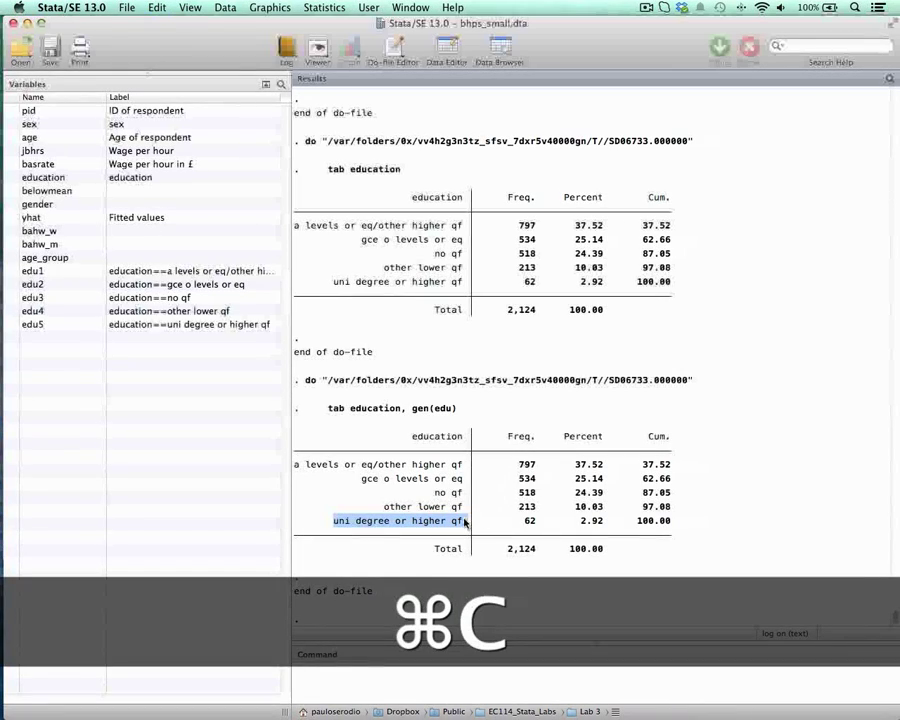
pyautogui.moveTo(333, 523); pyautogui.dragTo(386, 523)
pyautogui.moveTo(455, 522); pyautogui.dragTo(462, 521)
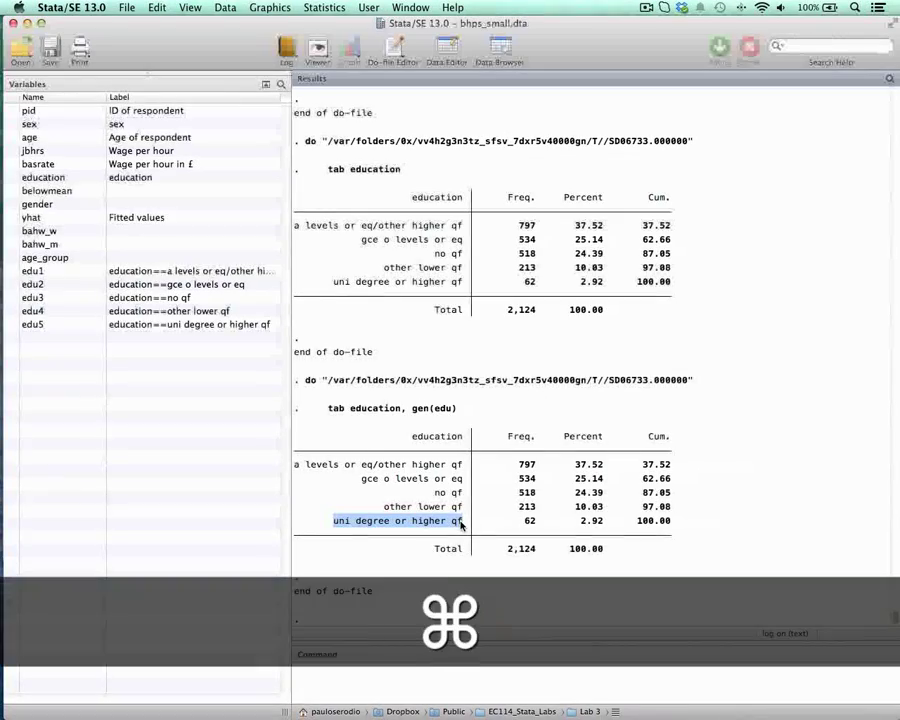
pyautogui.press('super+c')
pyautogui.hotkey('ctrl', 'Up')
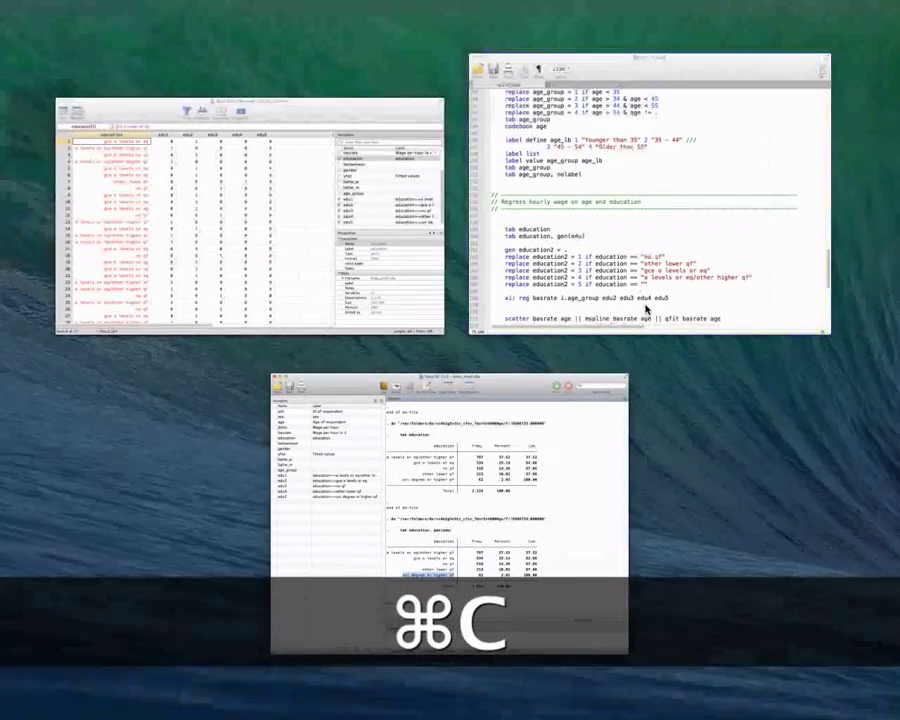
pyautogui.click(647, 476)
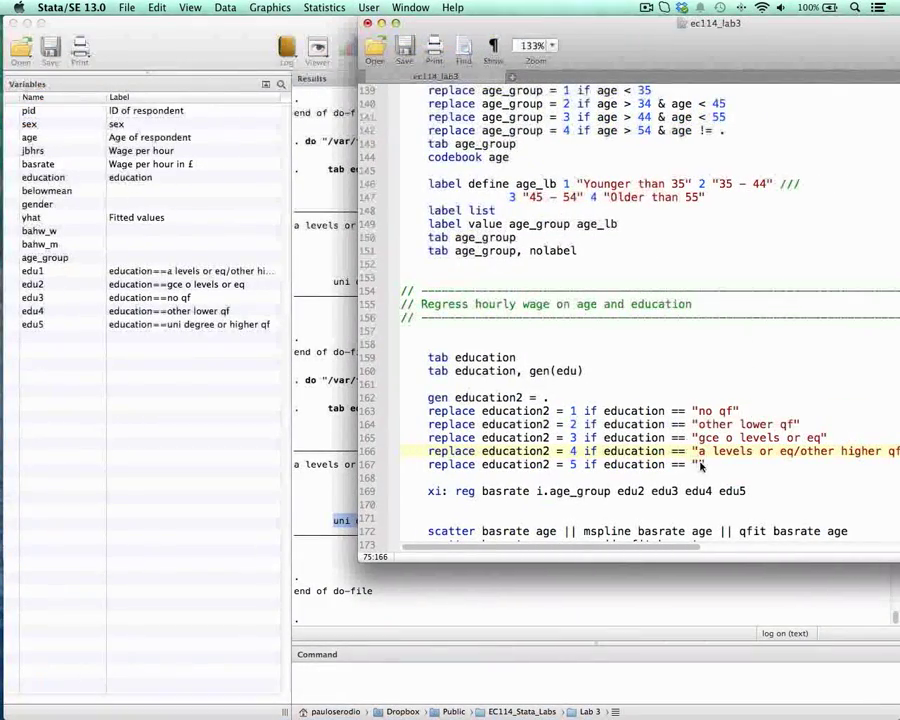
pyautogui.click(701, 465)
pyautogui.press('super+v')
pyautogui.moveTo(800, 34); pyautogui.dragTo(862, 22)
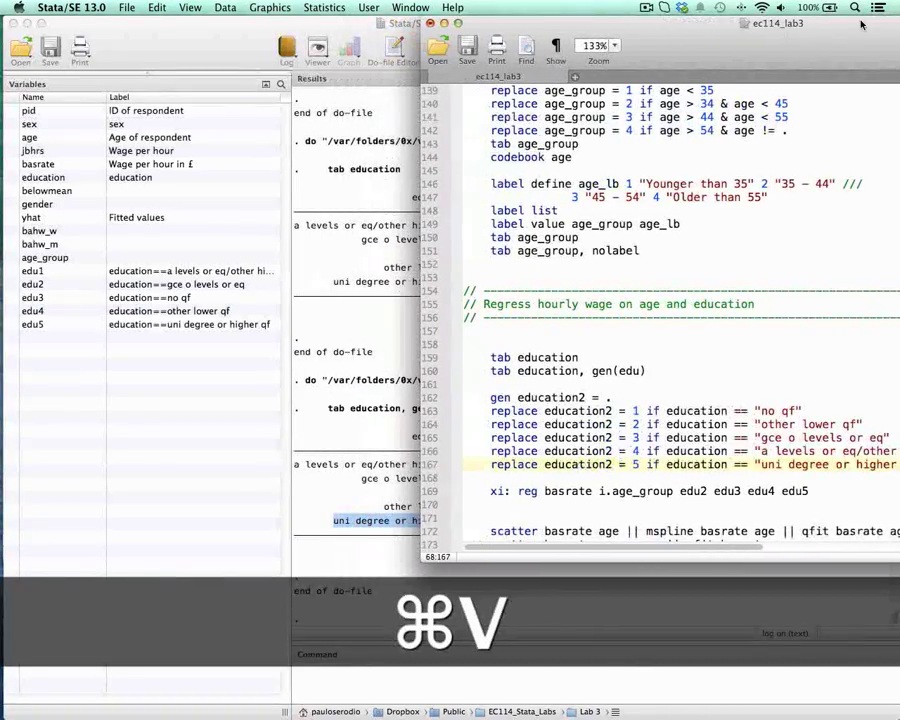
# Step: Run the gen education2 = . line and the five replace education2 lines from the do-file
pyautogui.moveTo(544, 399); pyautogui.dragTo(640, 402)
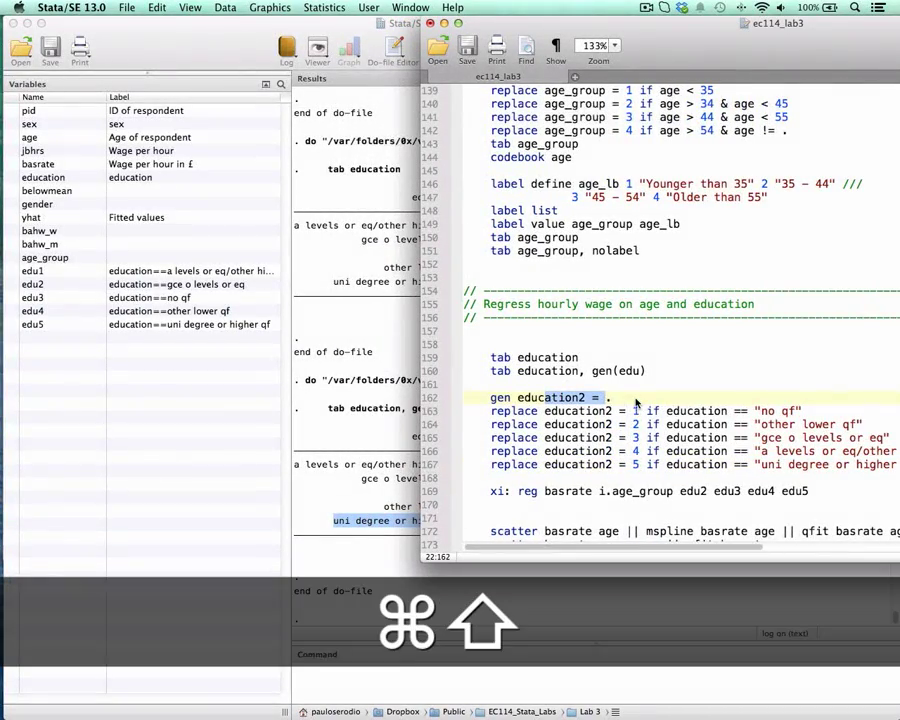
pyautogui.press('super+shift+d')
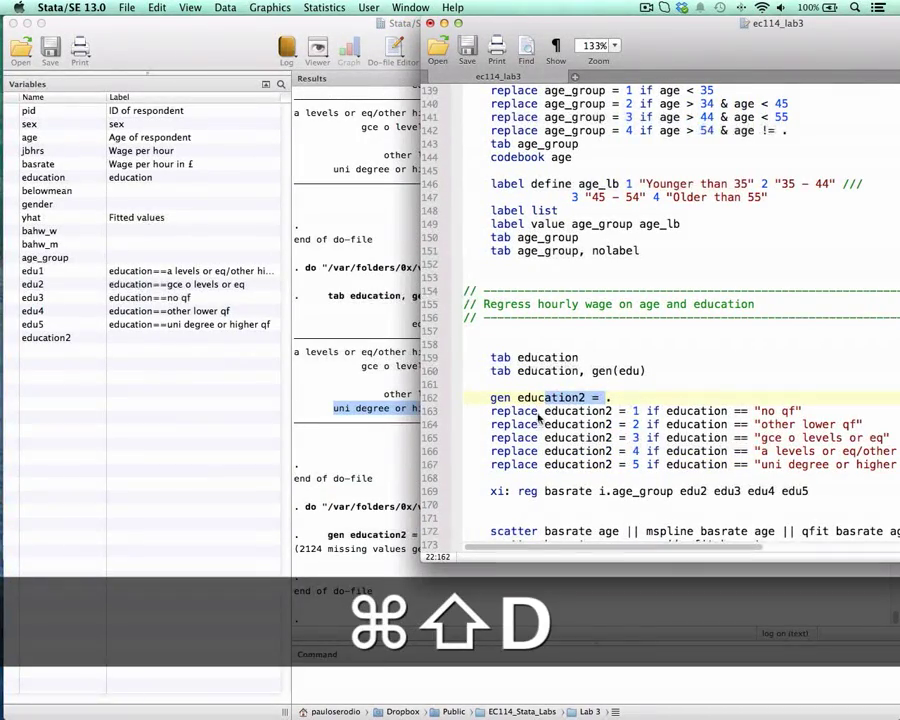
pyautogui.moveTo(526, 411); pyautogui.dragTo(686, 410)
pyautogui.press('super+shift+d')
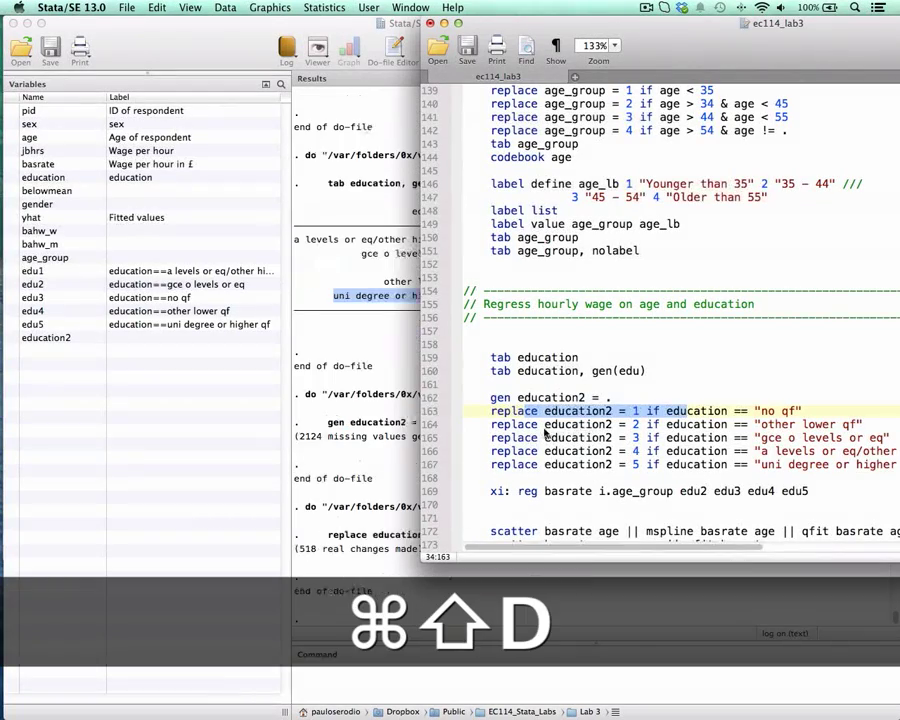
pyautogui.moveTo(525, 424); pyautogui.dragTo(727, 451)
pyautogui.press('super+shift+d')
pyautogui.press('super+shift+d')
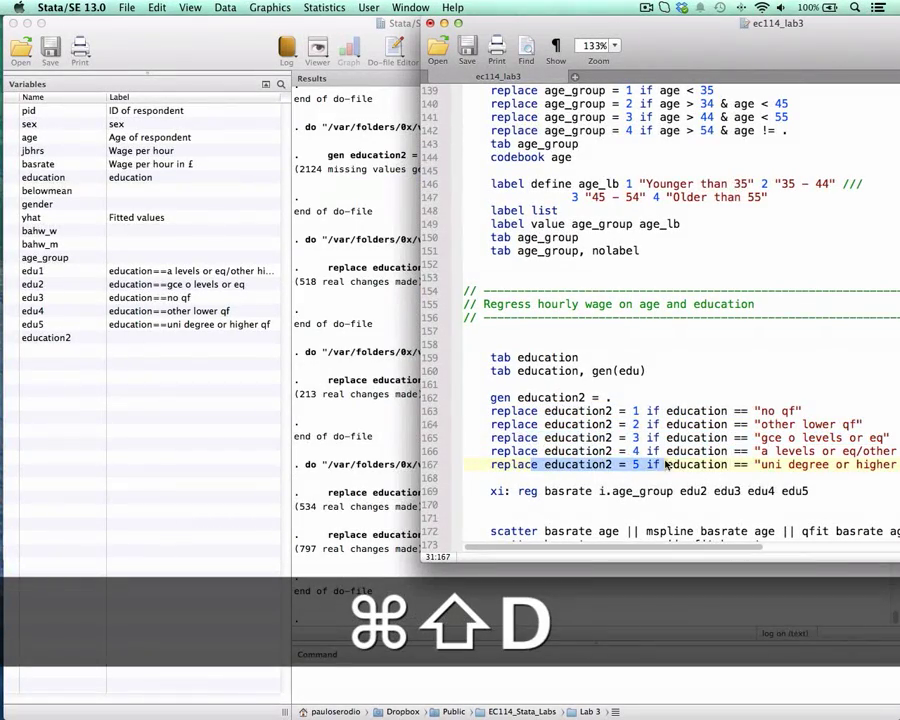
pyautogui.moveTo(667, 465); pyautogui.dragTo(687, 462)
pyautogui.press('super+shift+d')
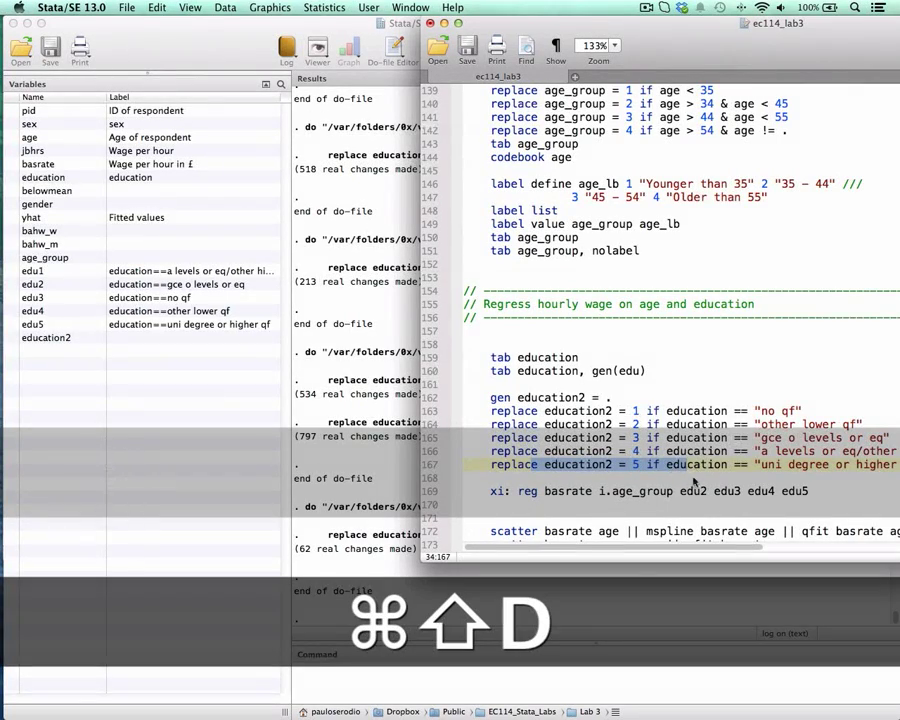
# Step: Below the education2 recodes, start a value label definition reading lab def edu_lb 1 "No qualification"
pyautogui.click(692, 479)
pyautogui.press('Tab')
pyautogui.press('Return')
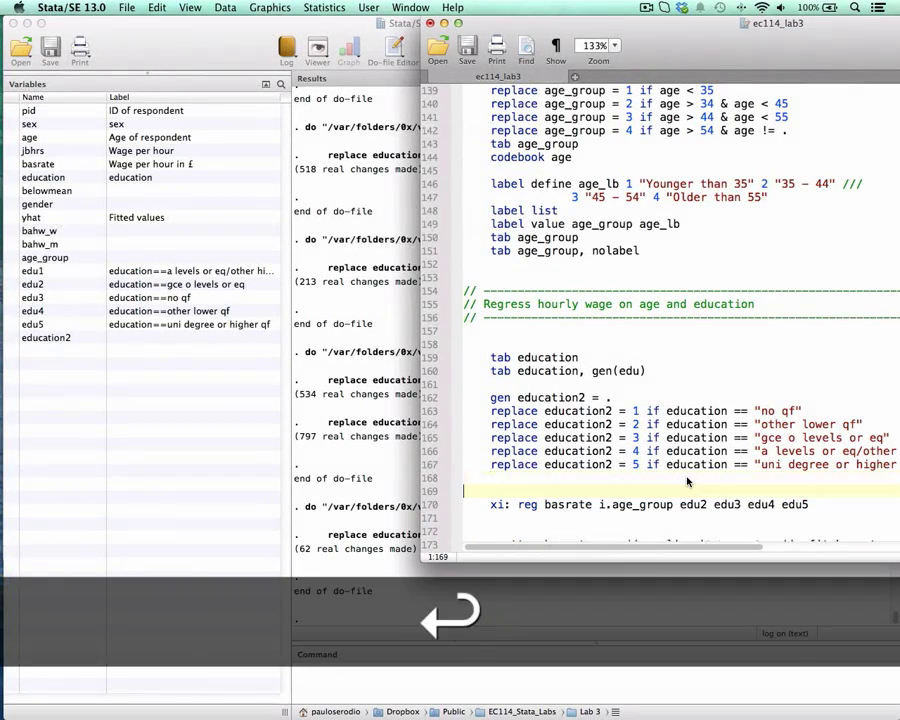
pyautogui.press('Tab')
pyautogui.click(688, 482)
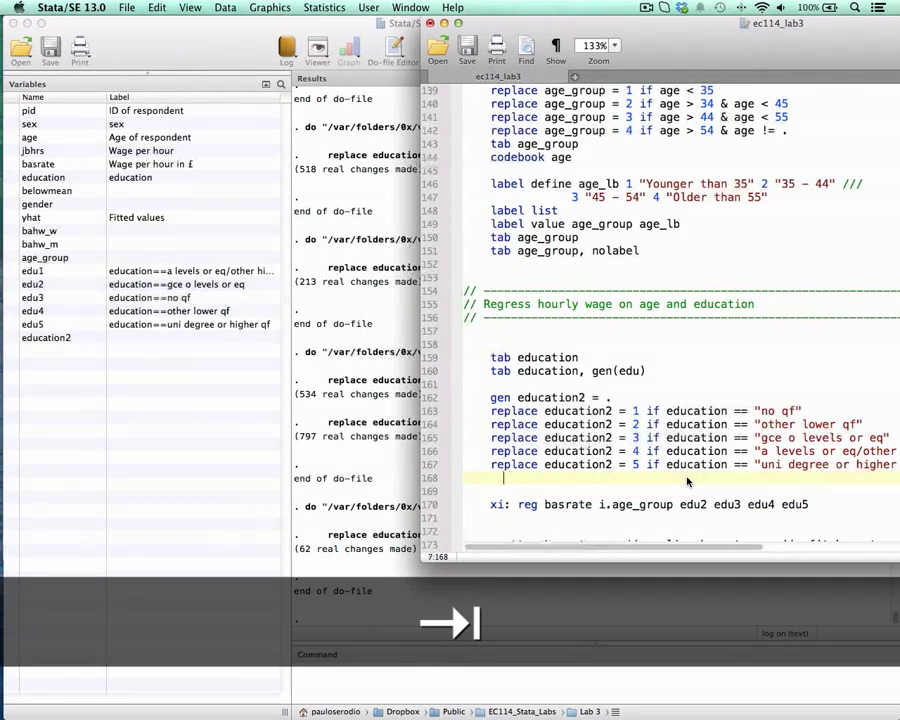
pyautogui.press('Return')
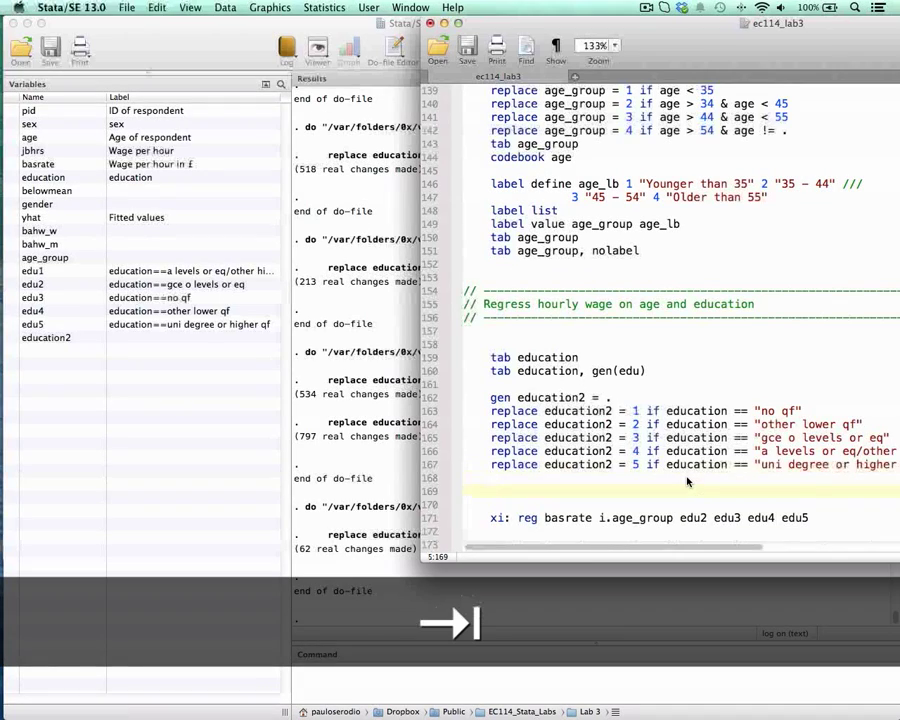
pyautogui.write('la')
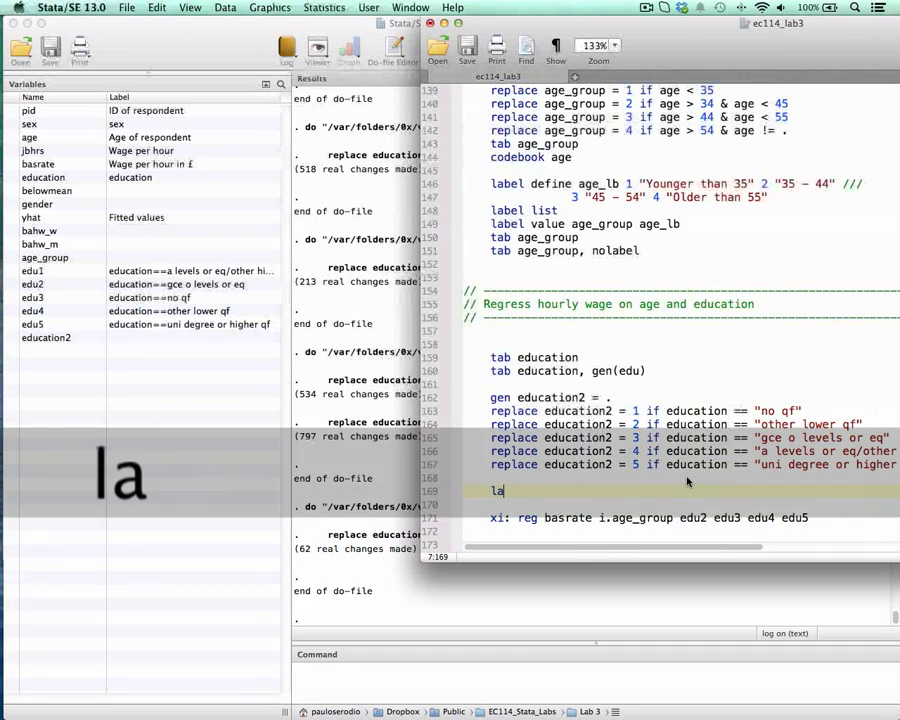
pyautogui.write('b def e')
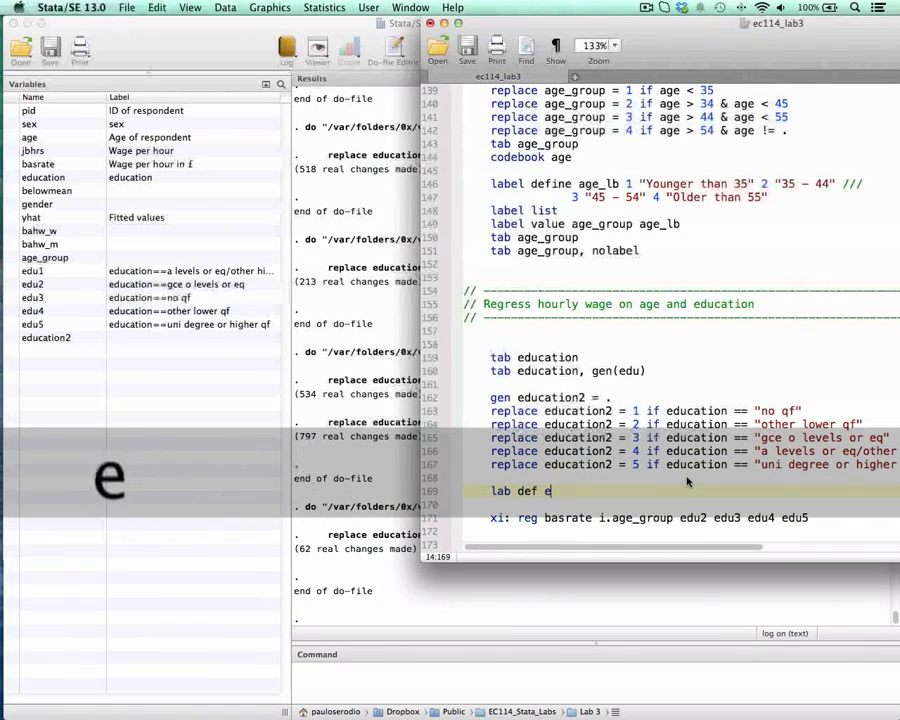
pyautogui.write('du_lb 1 ""')
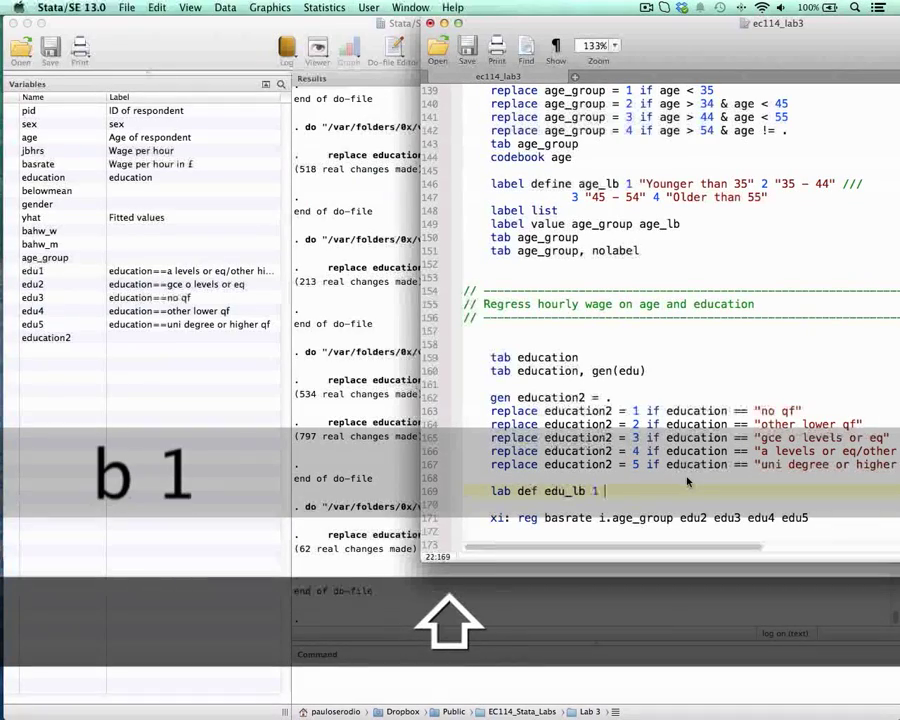
pyautogui.press('Left')
pyautogui.write('No qualificatio')
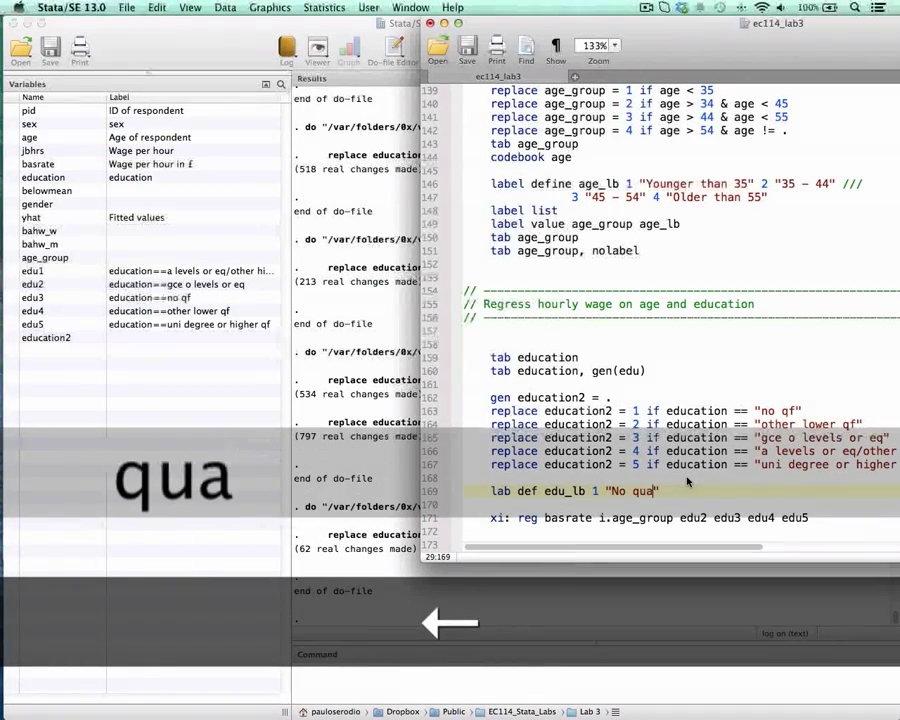
pyautogui.write('n')
pyautogui.press('Right')
# Step: Extend the edu_lb definition with 2 "Other lower" and 3 "O levels"
pyautogui.write('2')
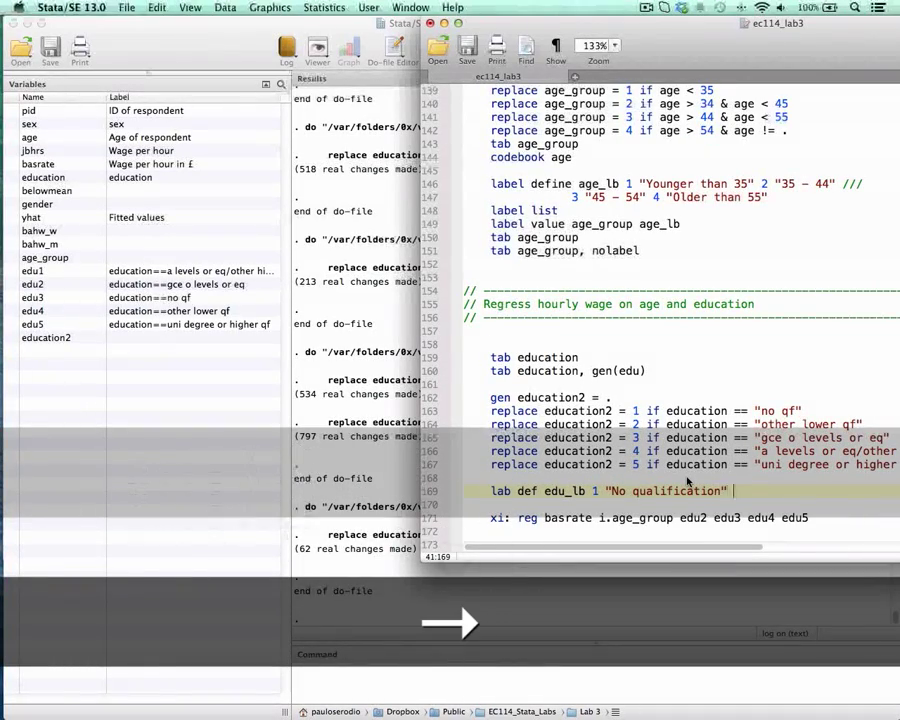
pyautogui.write(' "')
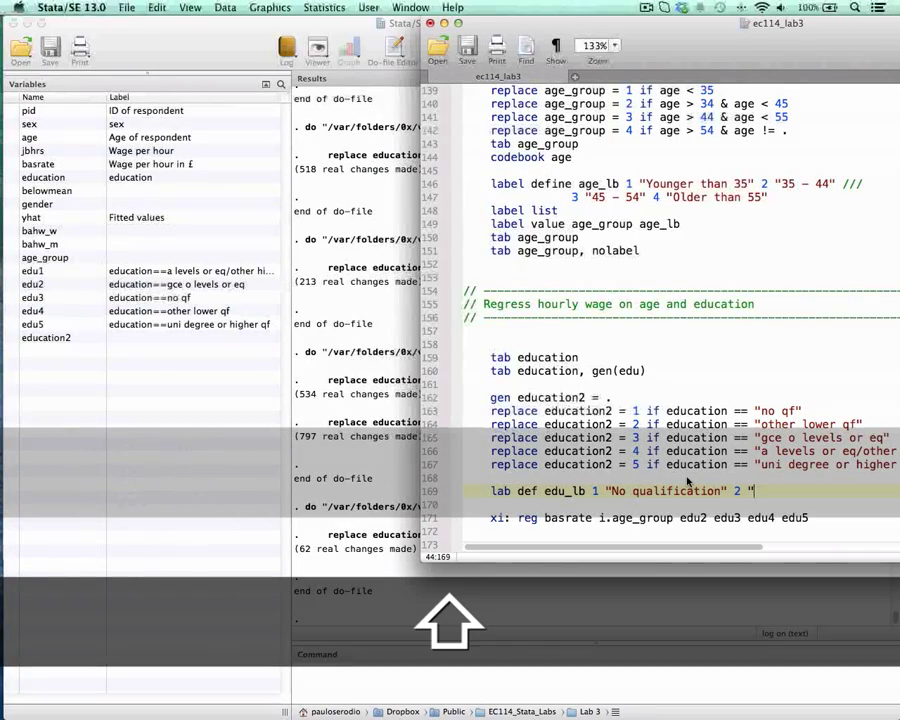
pyautogui.write('Other lower"')
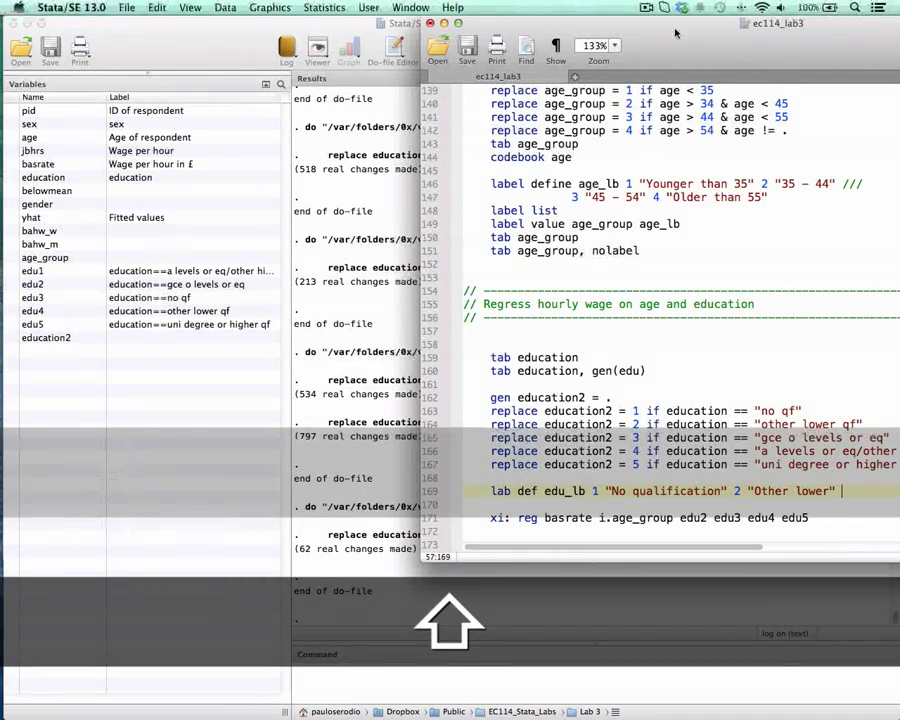
pyautogui.moveTo(675, 33); pyautogui.dragTo(447, 12)
pyautogui.write('3 ')
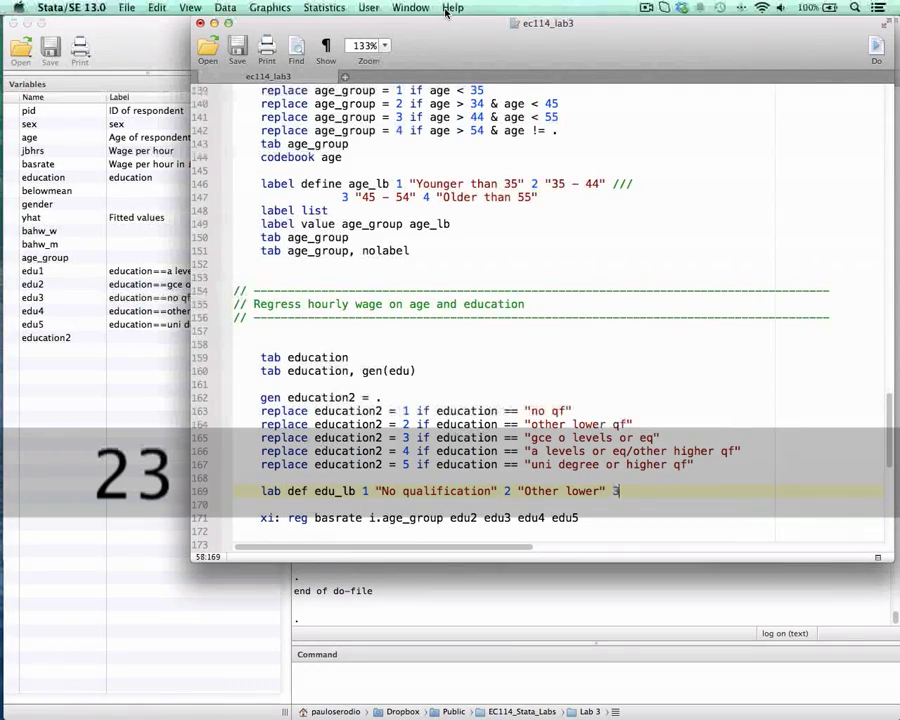
pyautogui.write('""')
pyautogui.press('Left')
pyautogui.write('O lee')
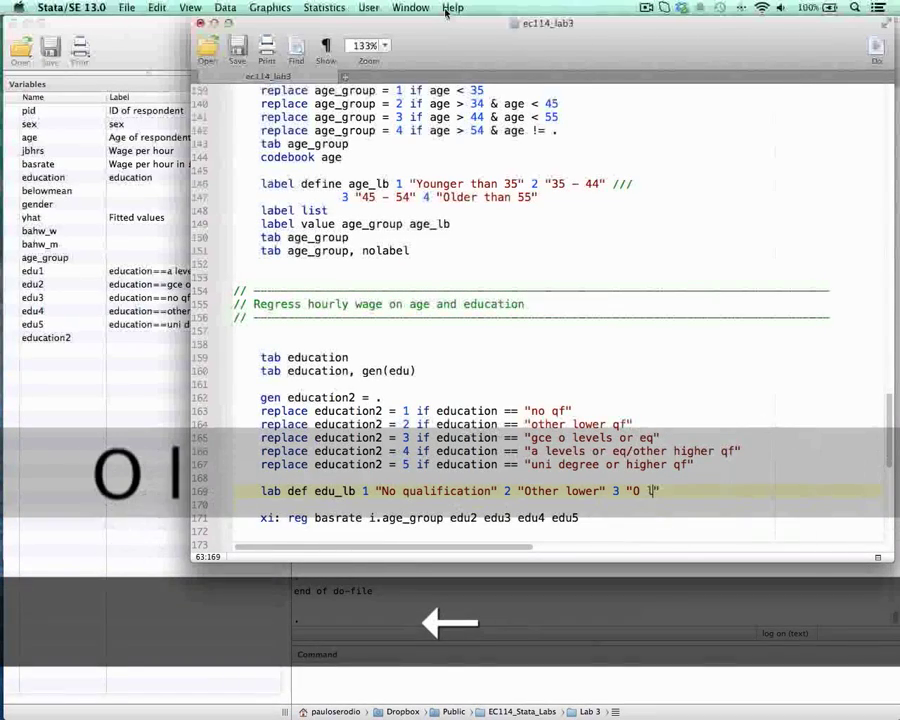
pyautogui.write('els')
pyautogui.press('Right')
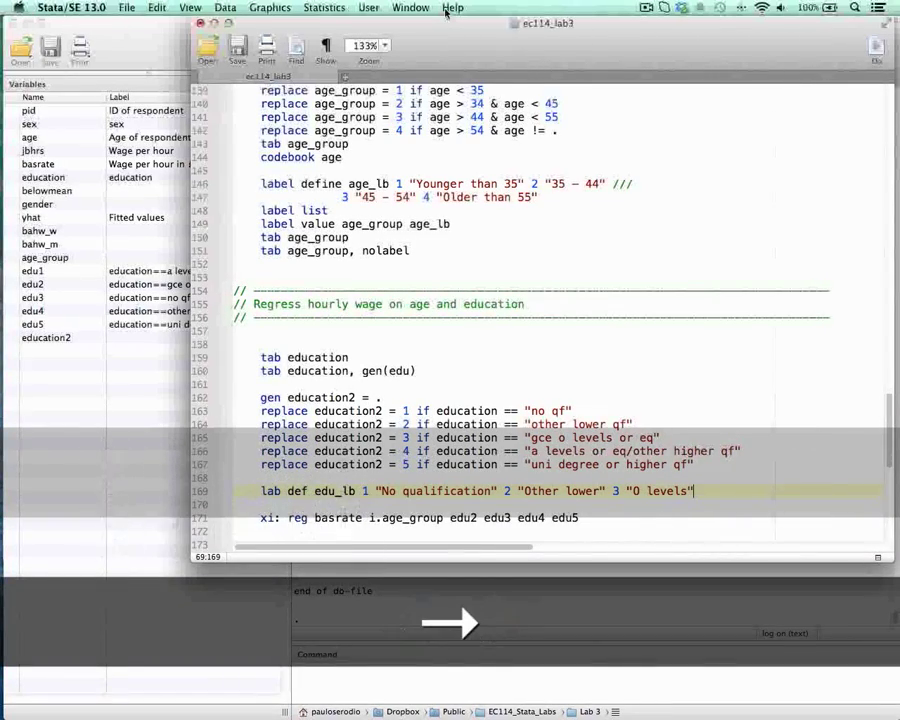
# Step: Add 4 "a levels" to the edu_lb definition and end the line with the /// continuation marker
pyautogui.write('4 ""')
pyautogui.press('Left')
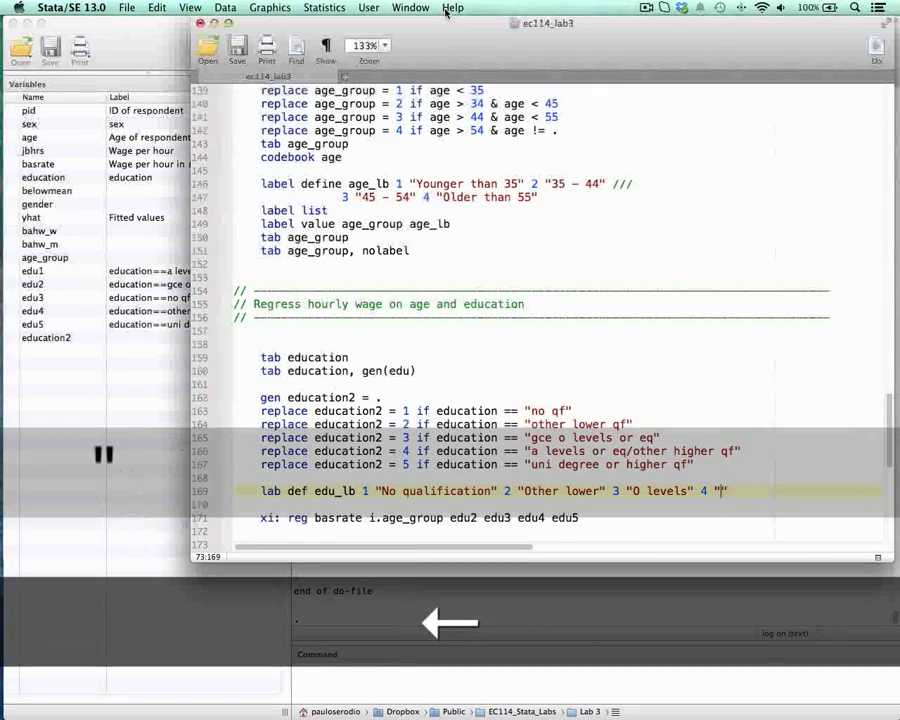
pyautogui.write('a levels')
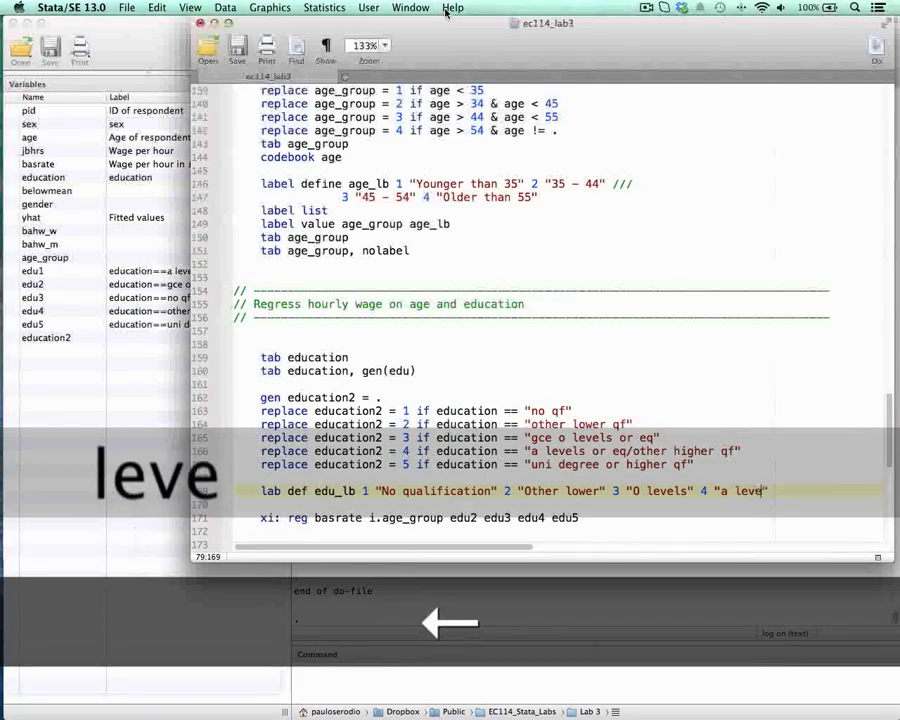
pyautogui.press('Right')
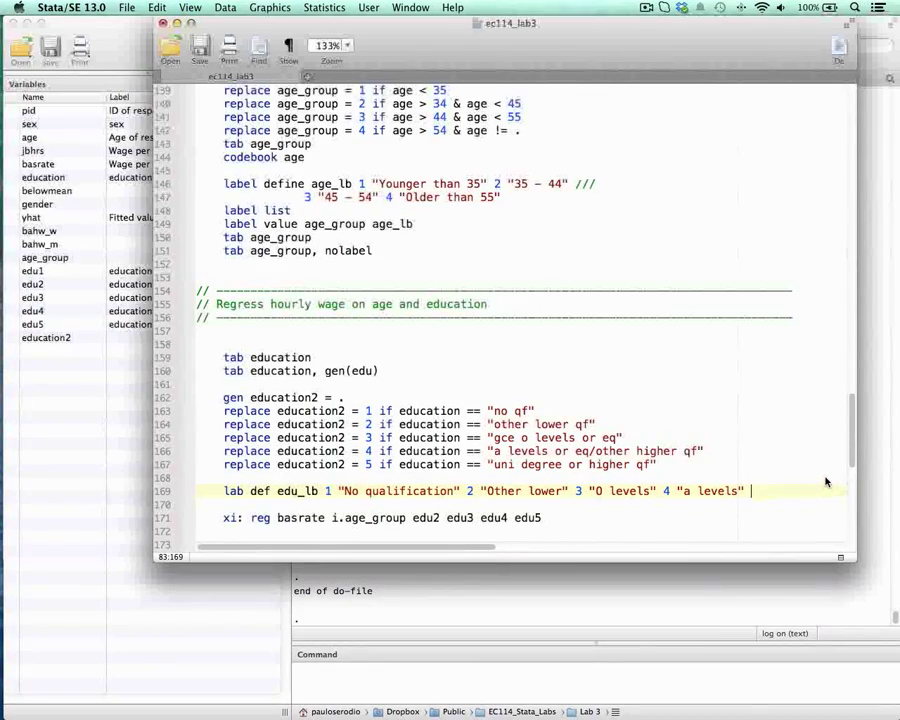
pyautogui.write('///')
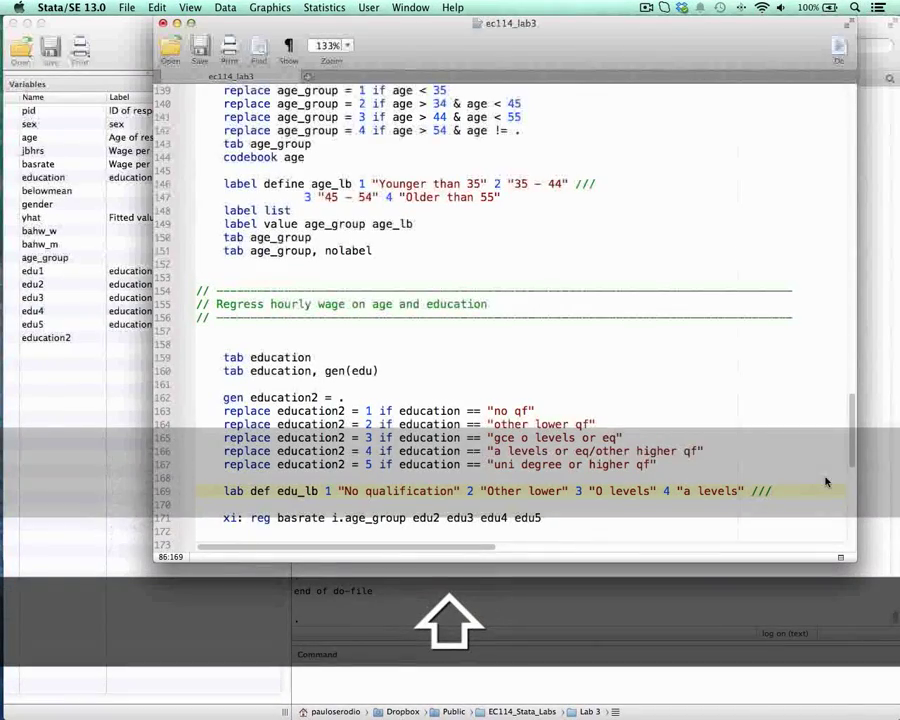
pyautogui.hotkey('shift', 'Left')
pyautogui.hotkey('shift', 'Left')
pyautogui.hotkey('shift', 'Left')
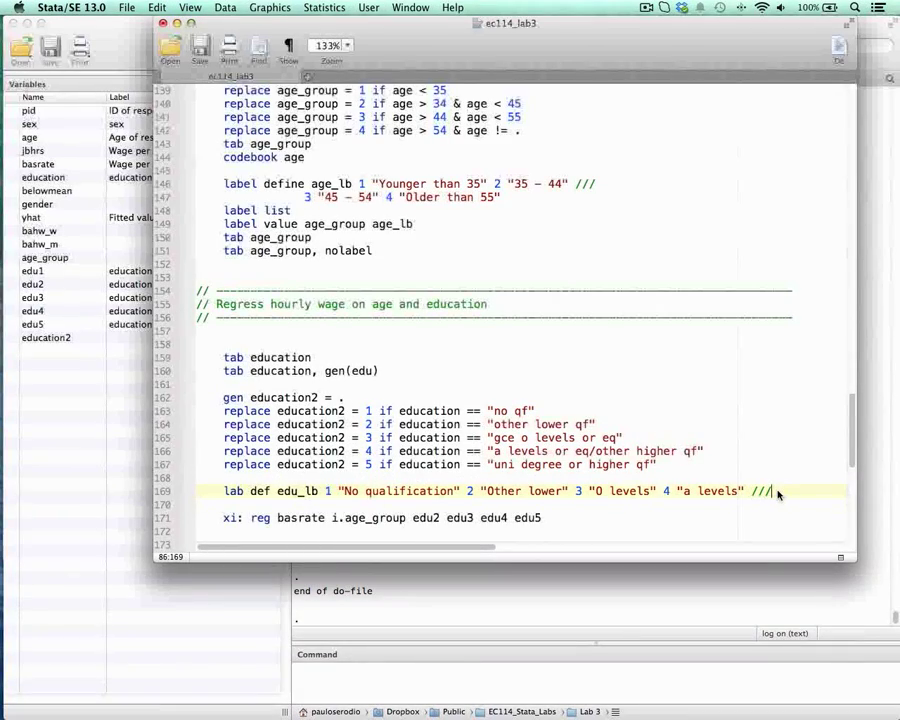
# Step: Complete the edu_lb definition with 5 "University" on an indented continuation line
pyautogui.press('Return')
pyautogui.press('Tab')
pyautogui.press('Tab')
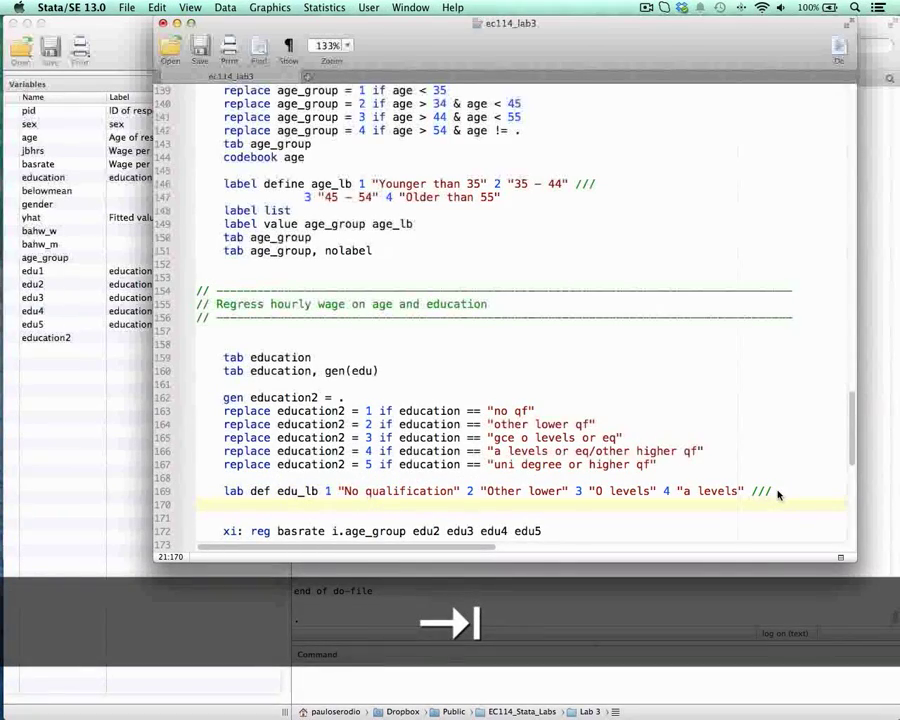
pyautogui.write('5')
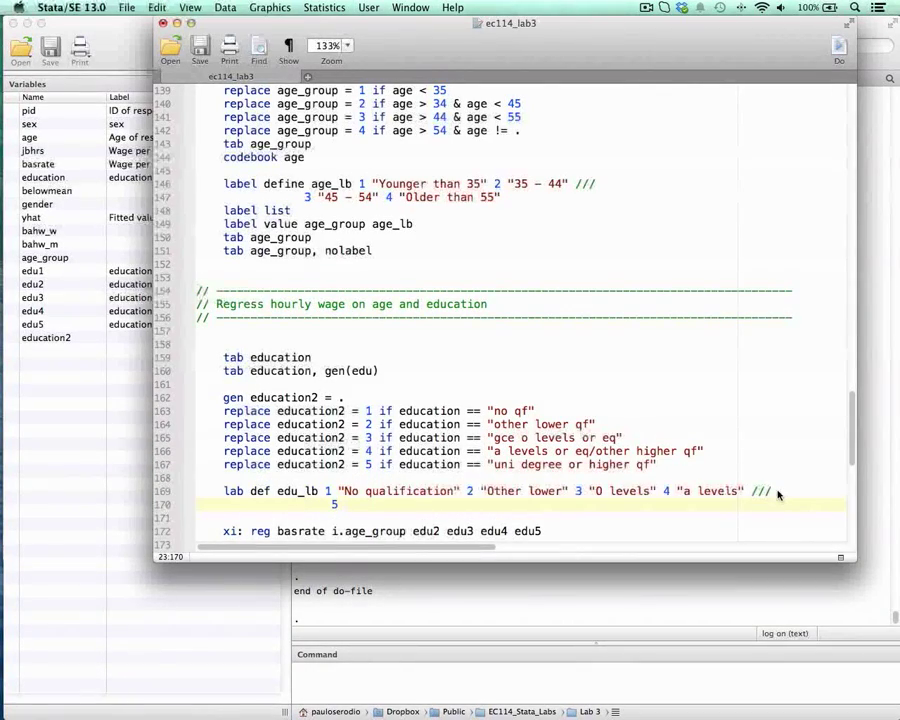
pyautogui.write(' "Univ')
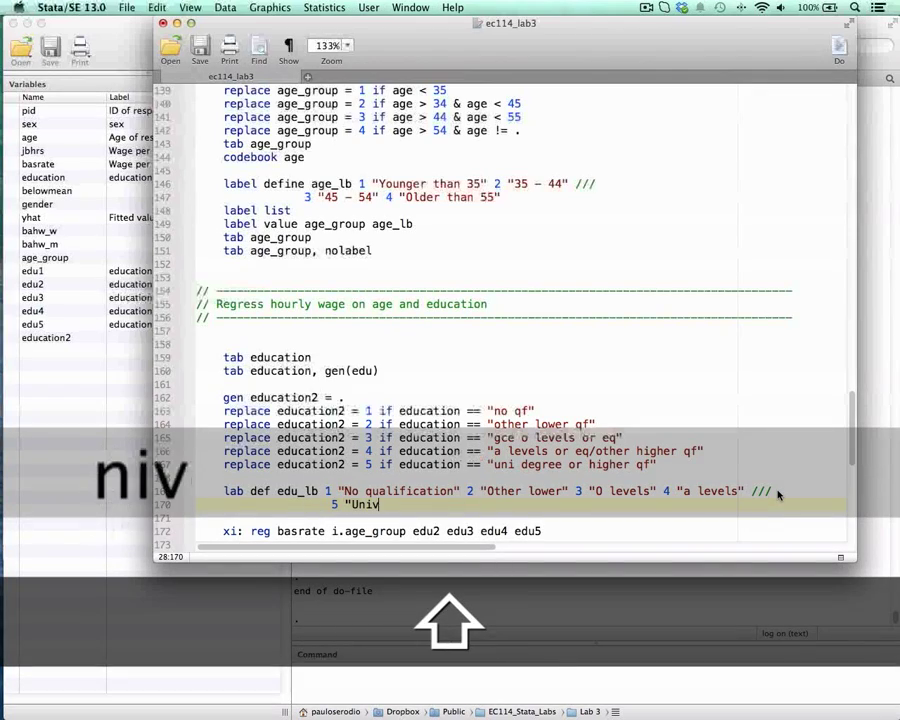
pyautogui.write('ersitt')
pyautogui.press('BackSpace')
pyautogui.write('y"')
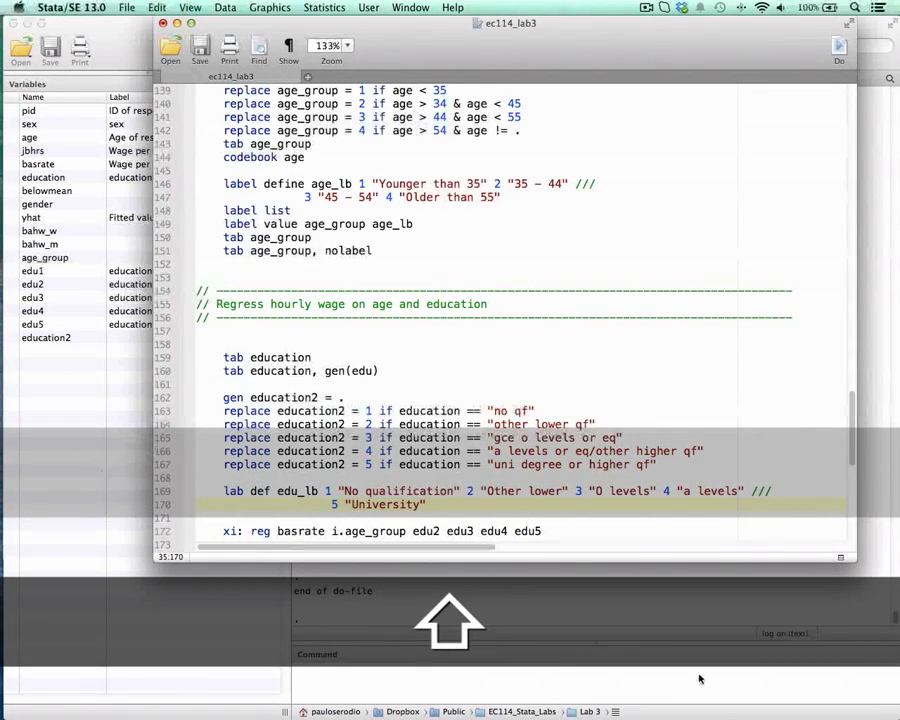
# Step: Add the line lab val education2 edu_lb beneath the label definition
pyautogui.press('Return')
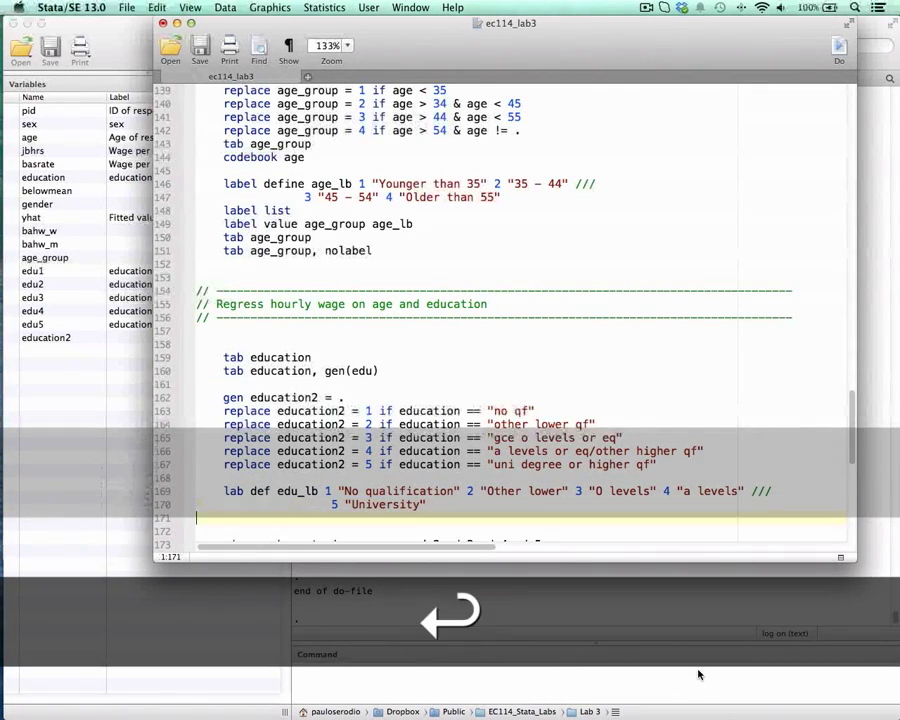
pyautogui.press('Tab')
pyautogui.write('leb')
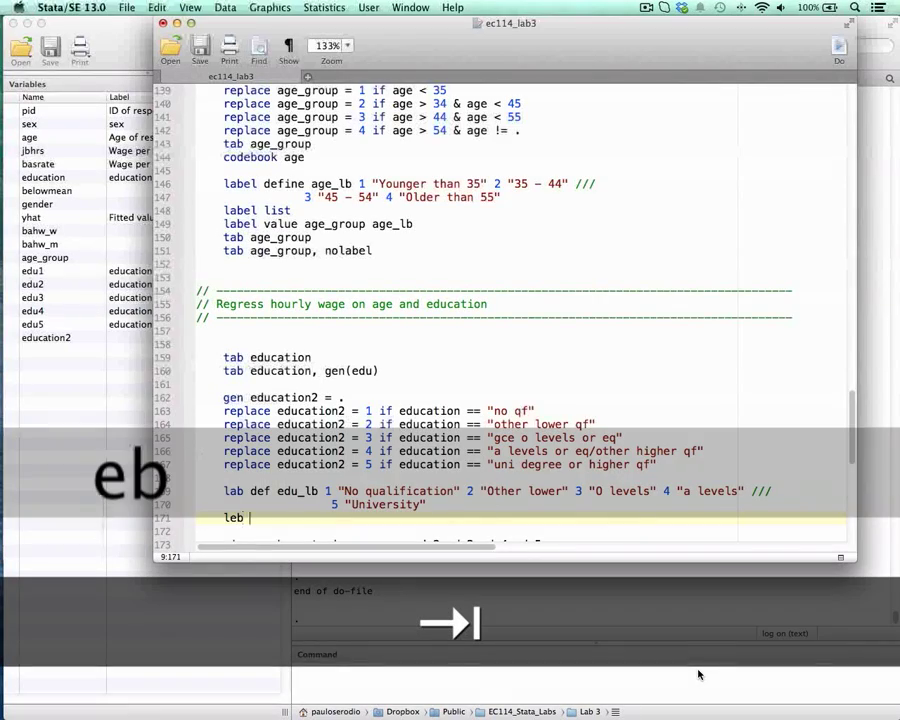
pyautogui.press('BackSpace')
pyautogui.press('BackSpace')
pyautogui.write('ab ')
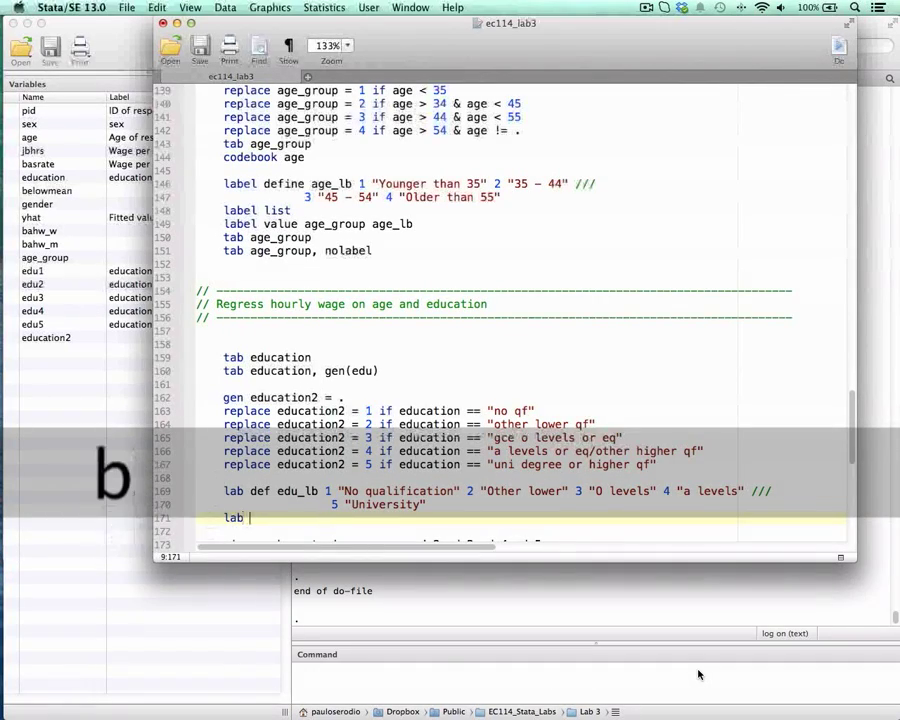
pyautogui.write('val educatio2')
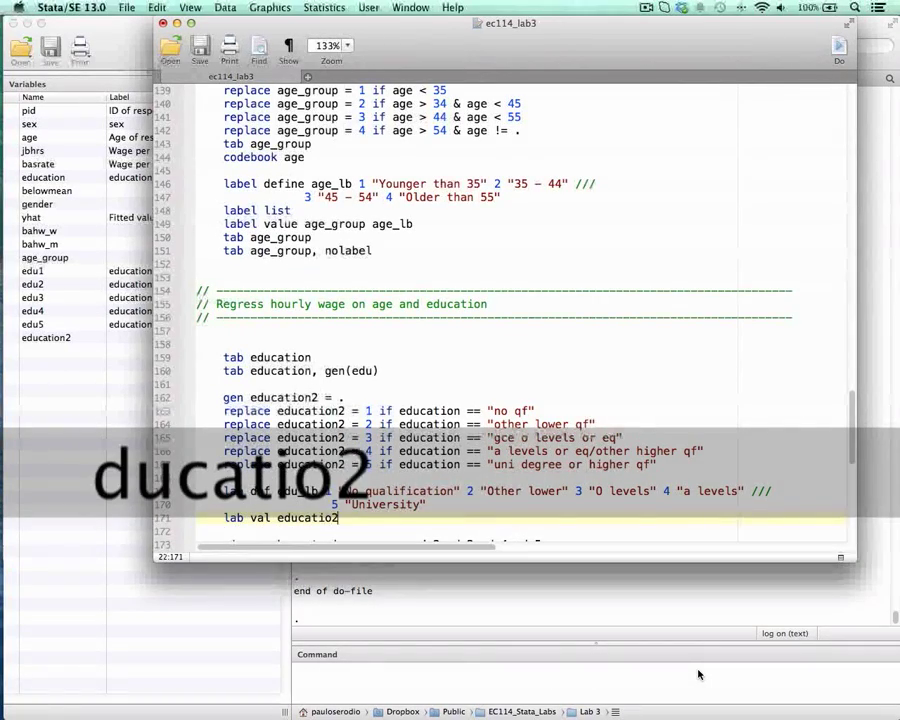
pyautogui.press('BackSpace')
pyautogui.write('n2 education2')
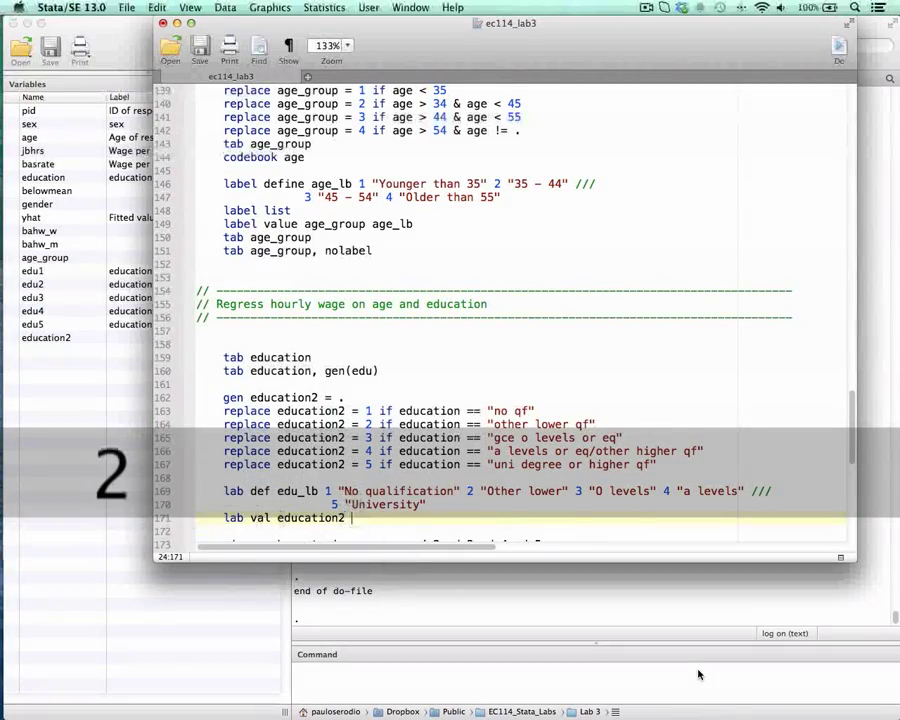
pyautogui.press('BackSpace')
pyautogui.press('BackSpace')
pyautogui.press('BackSpace')
pyautogui.press('BackSpace')
pyautogui.press('BackSpace')
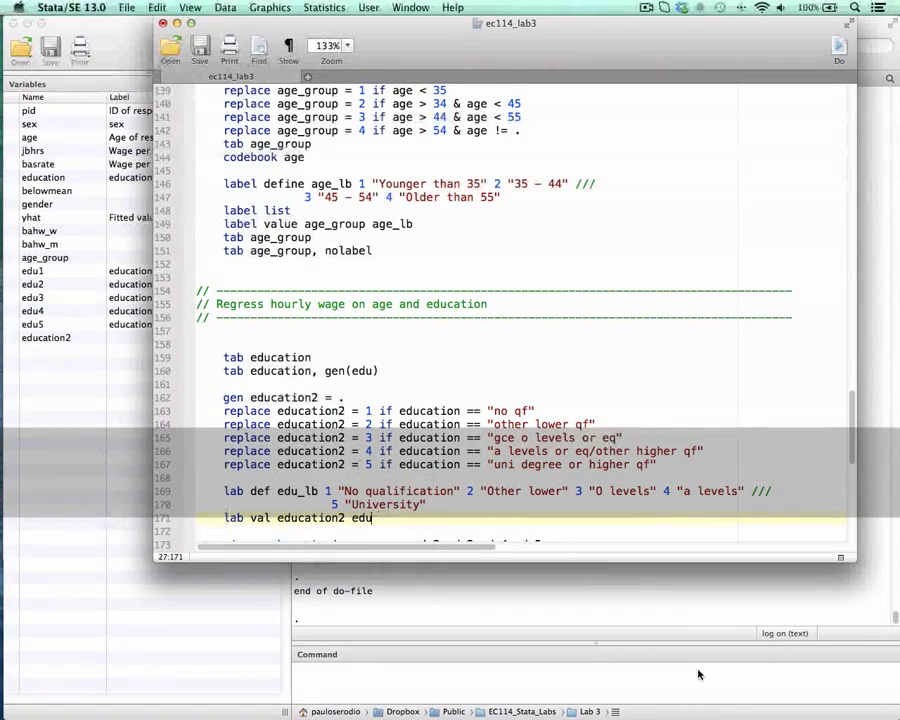
pyautogui.write('_lb')
# Step: Run the two-line lab def edu_lb command and the lab val education2 edu_lb line from the do-file
pyautogui.moveTo(425, 22); pyautogui.dragTo(649, 20)
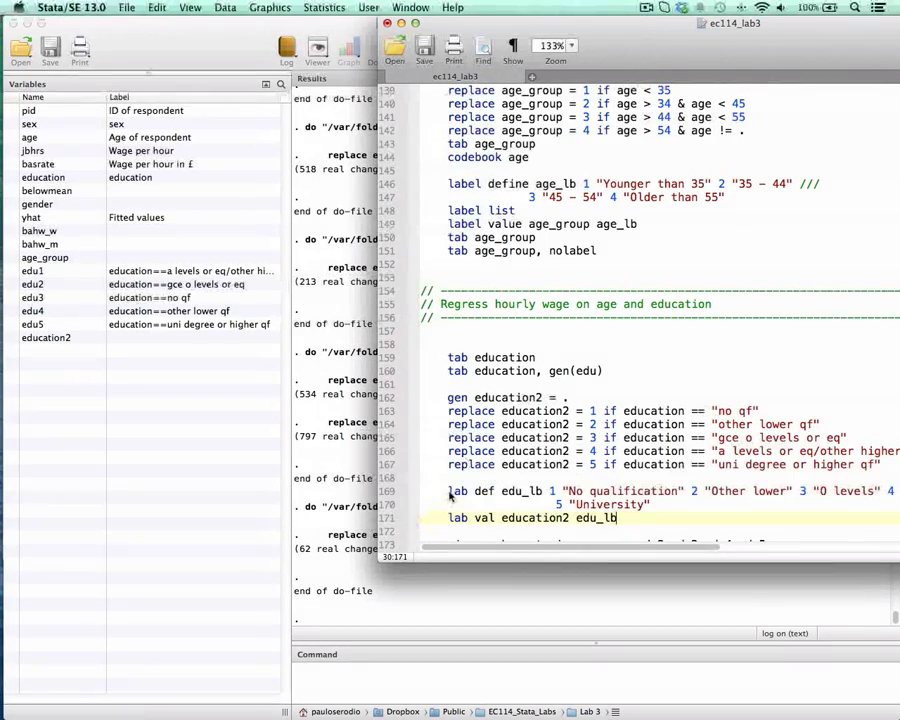
pyautogui.moveTo(450, 496); pyautogui.dragTo(618, 507)
pyautogui.press('super+shift+d')
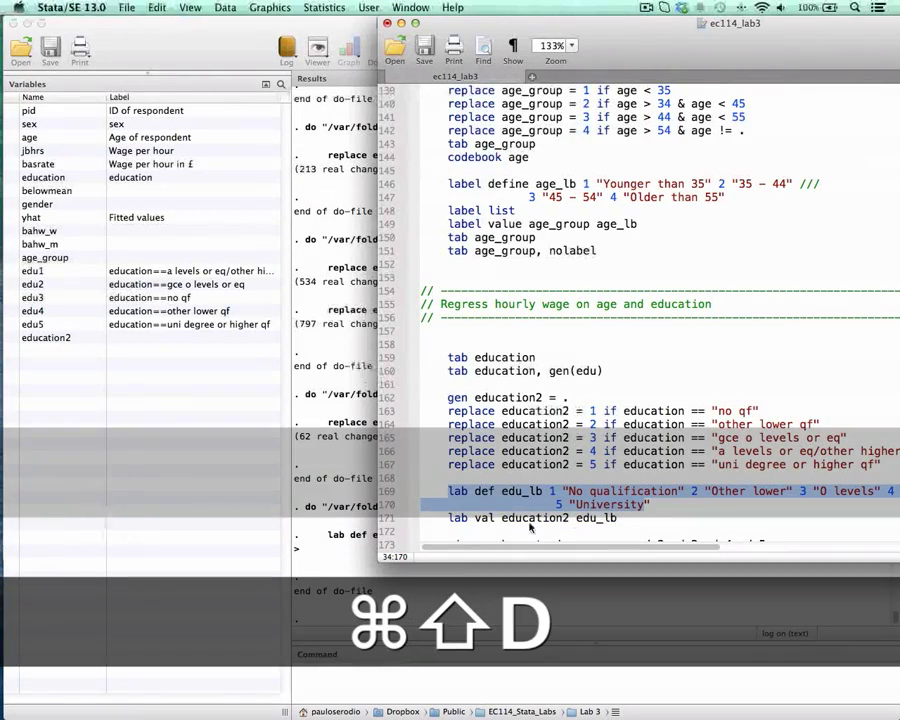
pyautogui.moveTo(448, 518); pyautogui.dragTo(620, 518)
pyautogui.press('super+shift+d')
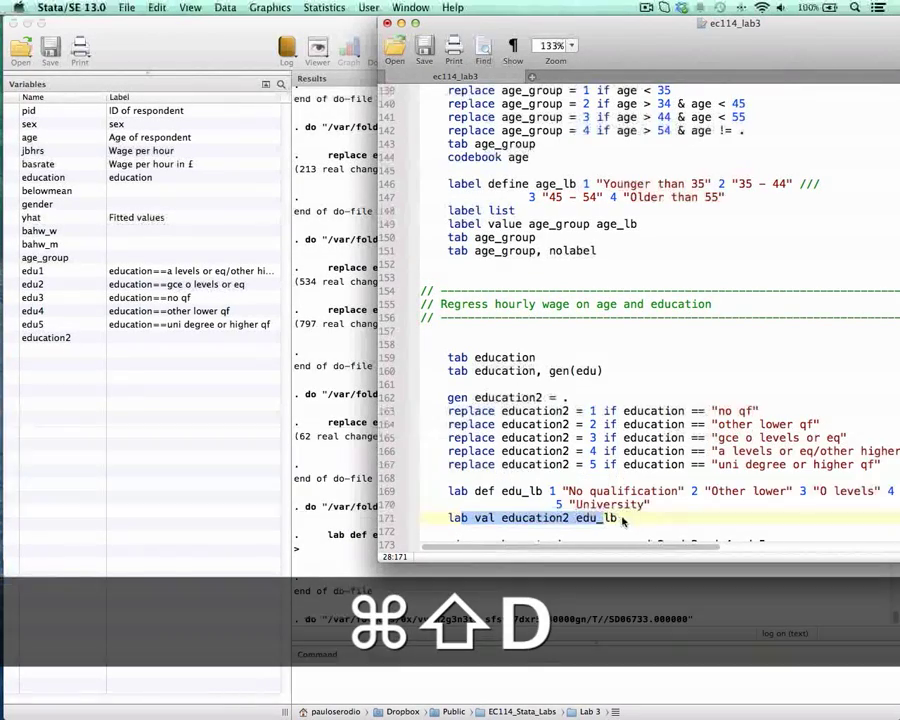
# Step: Add a tab education2 line below the labelling commands, run it and bring up the resulting frequency table
pyautogui.press('Return')
pyautogui.press('Return')
pyautogui.press('Tab')
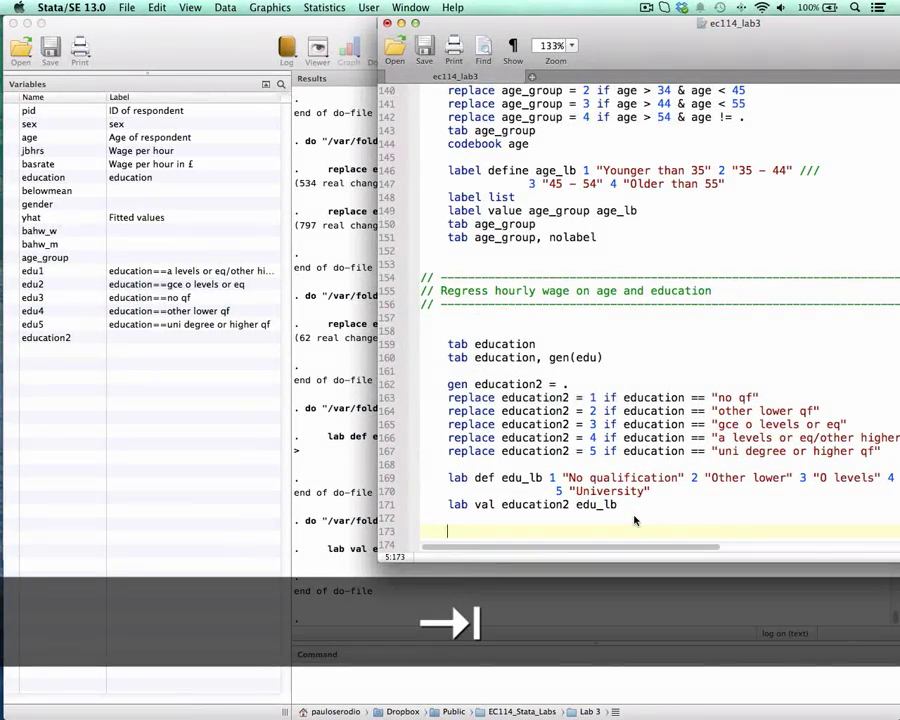
pyautogui.write('tab ')
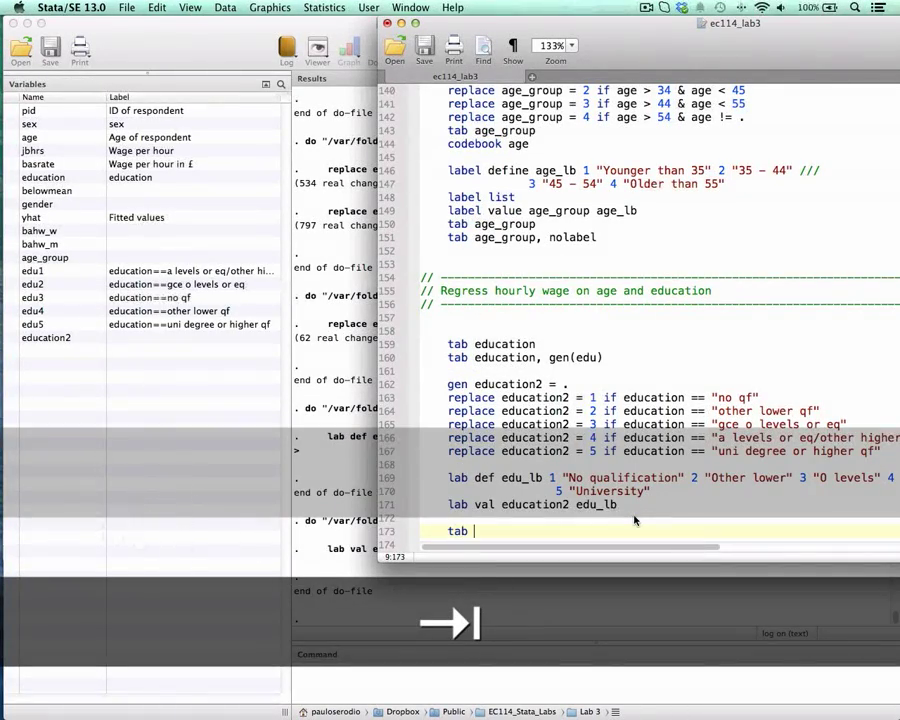
pyautogui.write('education2')
pyautogui.press('super+shift+d')
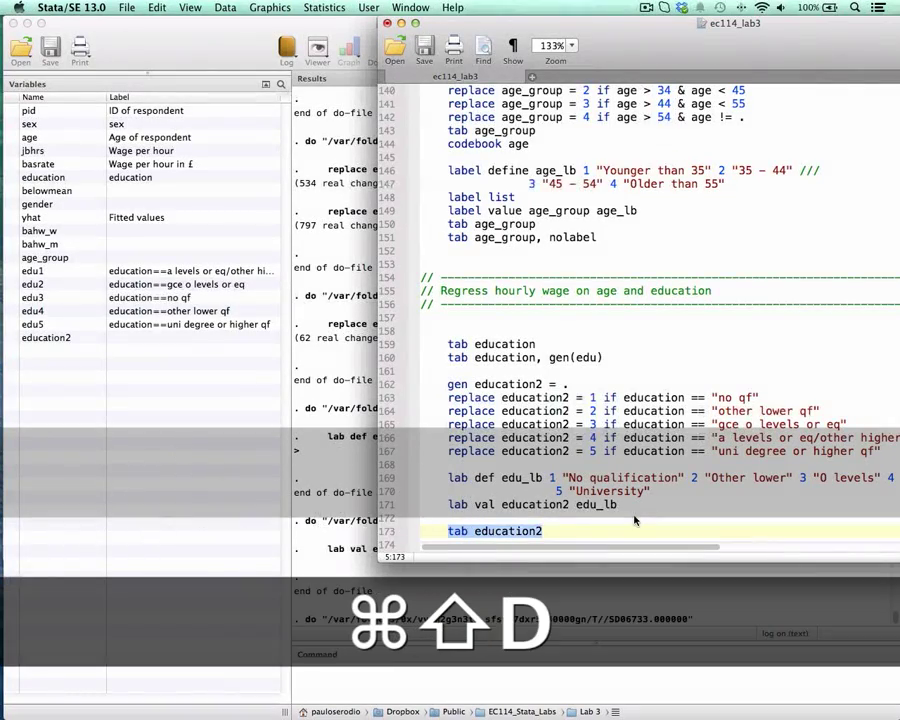
pyautogui.moveTo(340, 492); pyautogui.dragTo(362, 521)
pyautogui.click(432, 467)
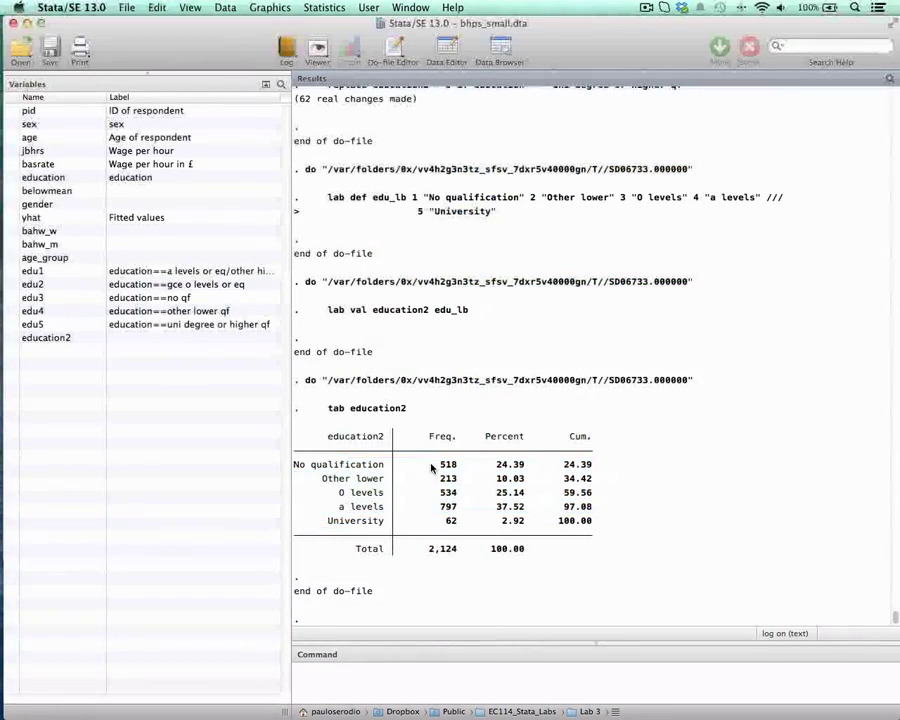
# Step: Return to the do-file and remove edu2 edu3 edu4 edu5 from the xi: reg basrate line
pyautogui.hotkey('ctrl', 'Up')
pyautogui.click(569, 295)
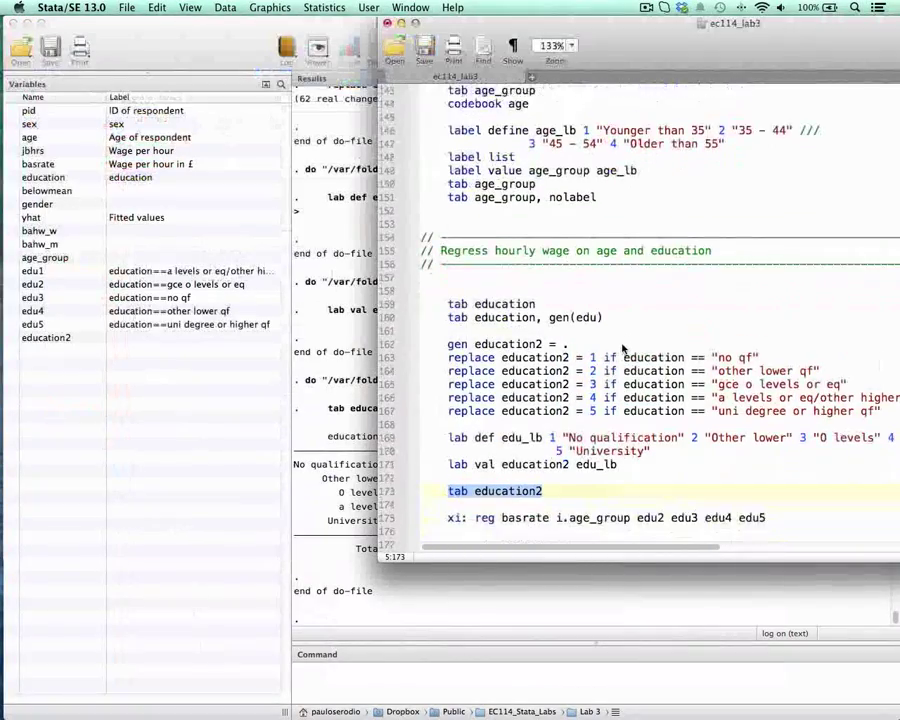
pyautogui.scroll(-5, 621, 348)
pyautogui.click(567, 377)
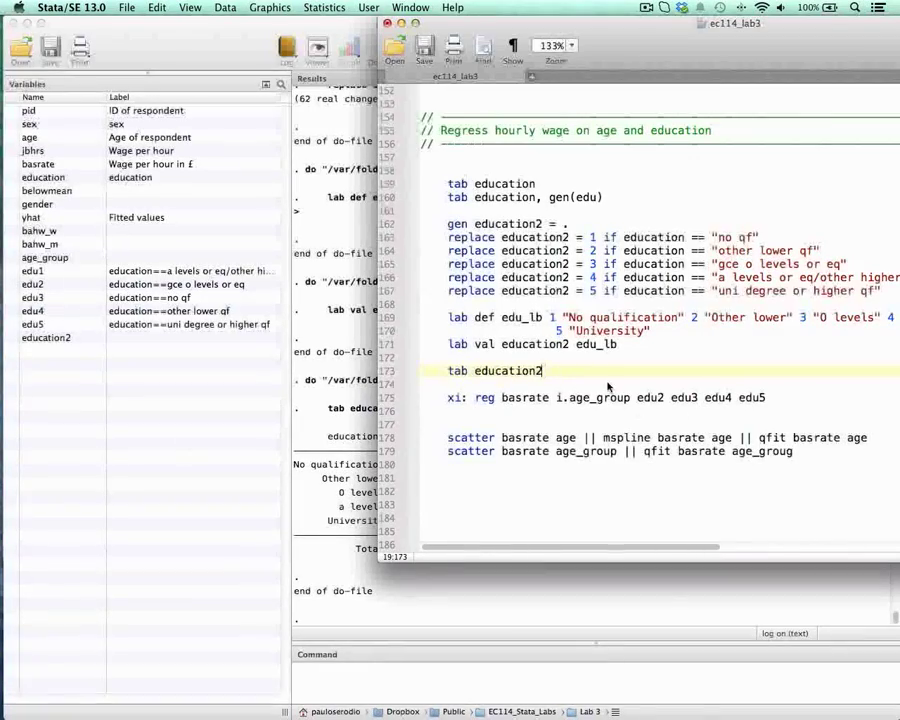
pyautogui.scroll(-4, 607, 386)
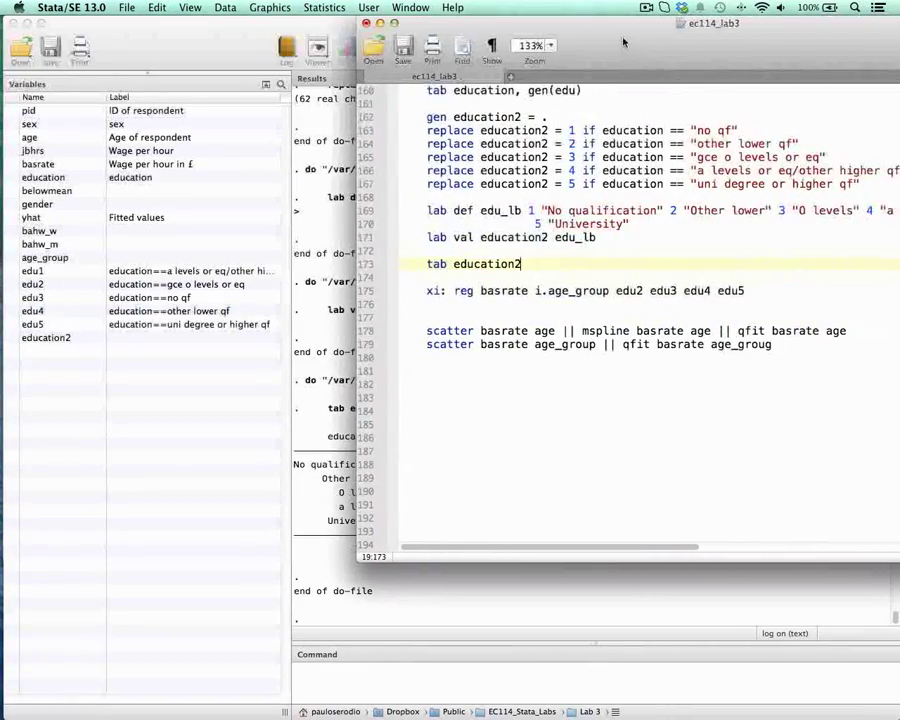
pyautogui.moveTo(437, 25); pyautogui.dragTo(410, 25)
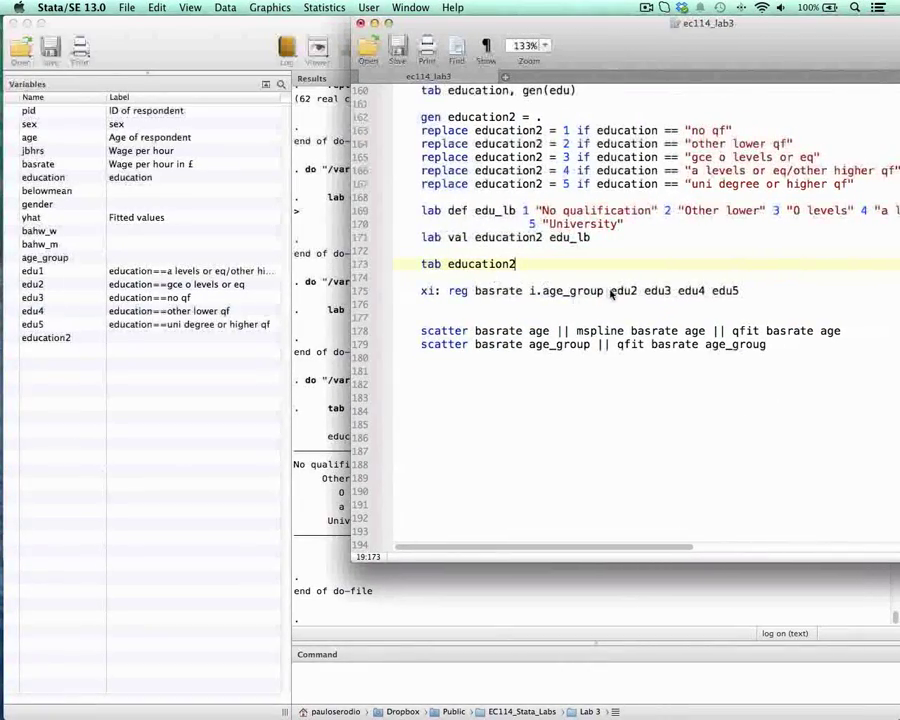
pyautogui.moveTo(611, 291); pyautogui.dragTo(722, 294)
pyautogui.press('BackSpace')
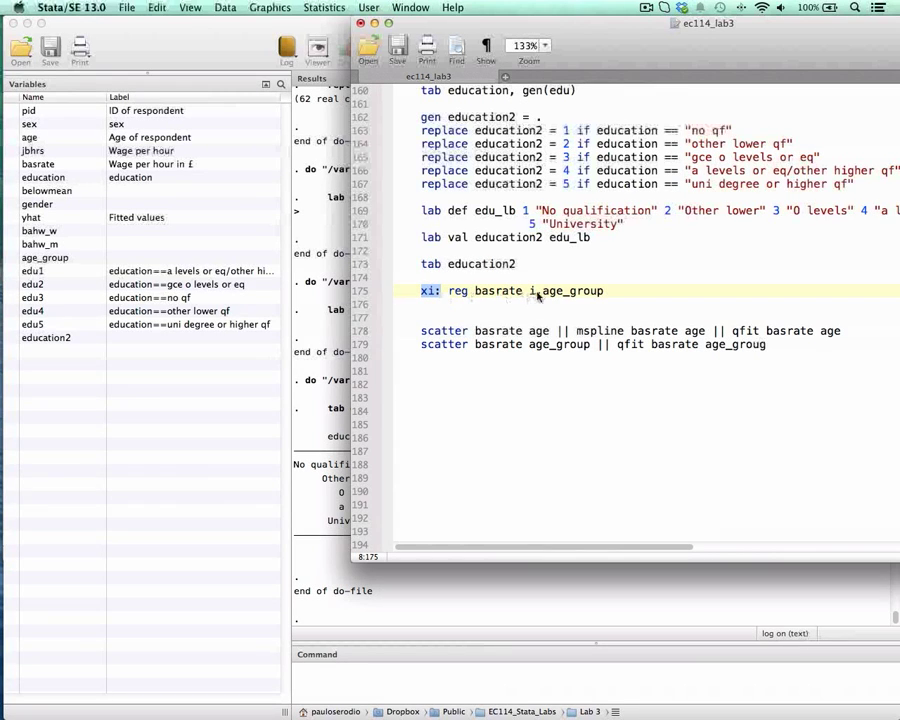
# Step: Insert gender as a regressor between basrate and i.age_group in the xi: reg line
pyautogui.moveTo(562, 296); pyautogui.dragTo(599, 297)
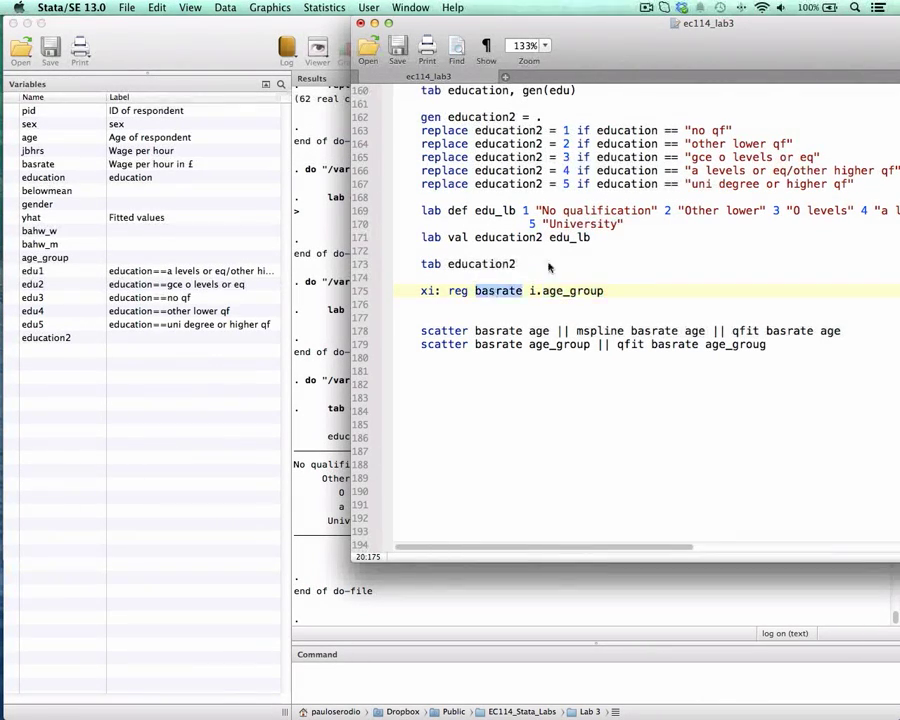
pyautogui.scroll(2, 549, 267)
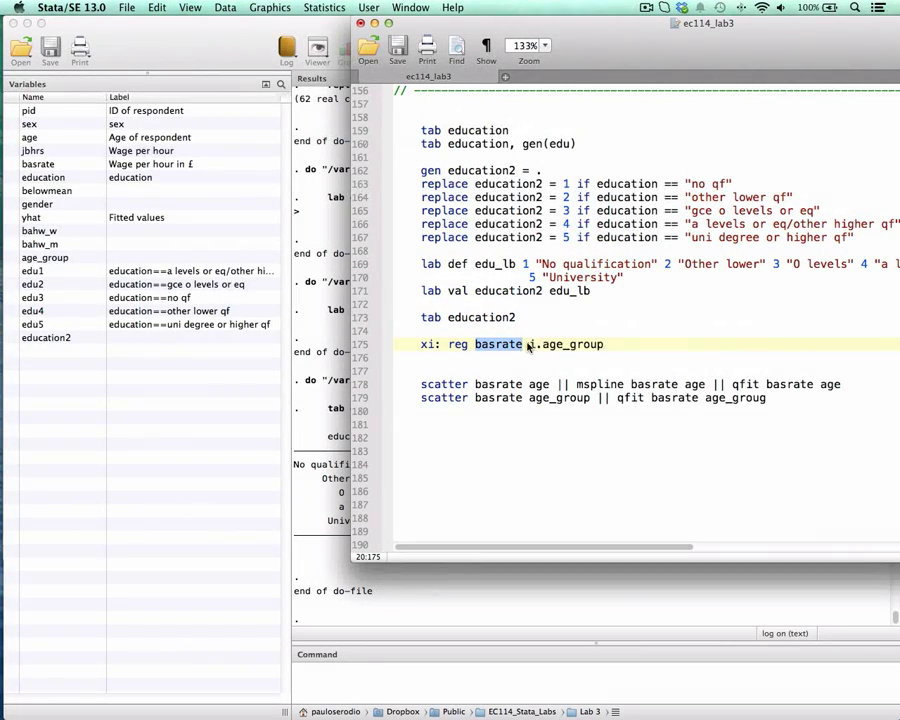
pyautogui.click(529, 345)
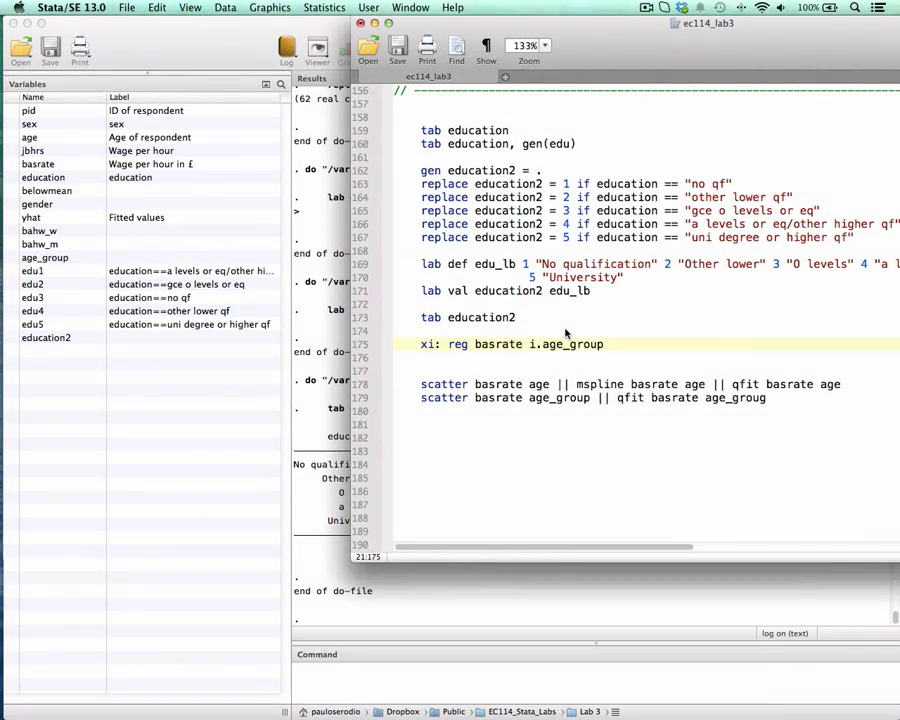
pyautogui.write('gender')
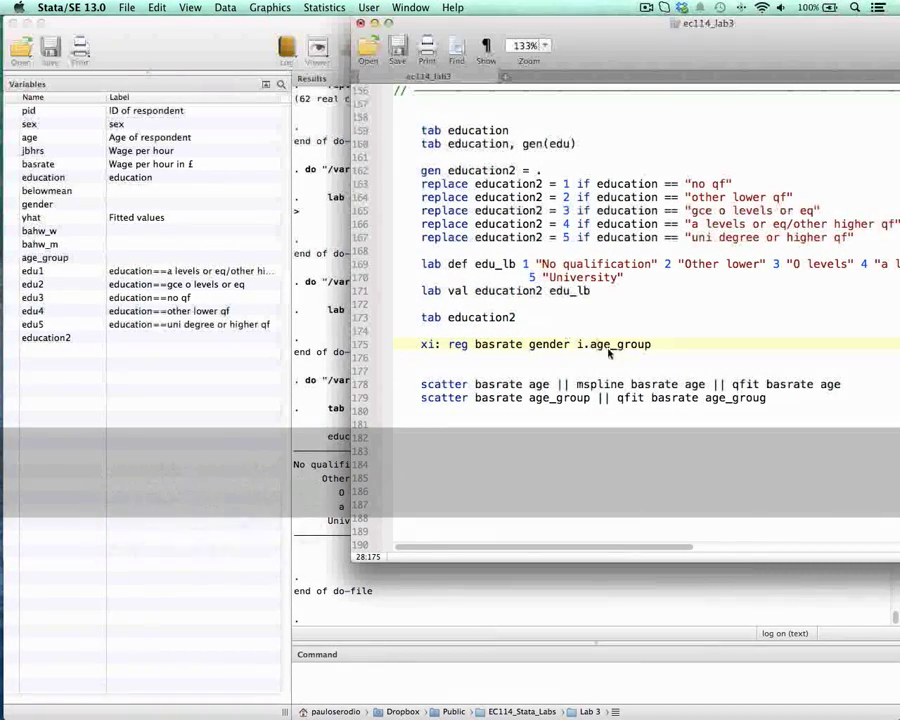
# Step: Append i.education2 after i.age_group at the end of the xi: reg line
pyautogui.moveTo(657, 346); pyautogui.dragTo(436, 349)
pyautogui.click(611, 346)
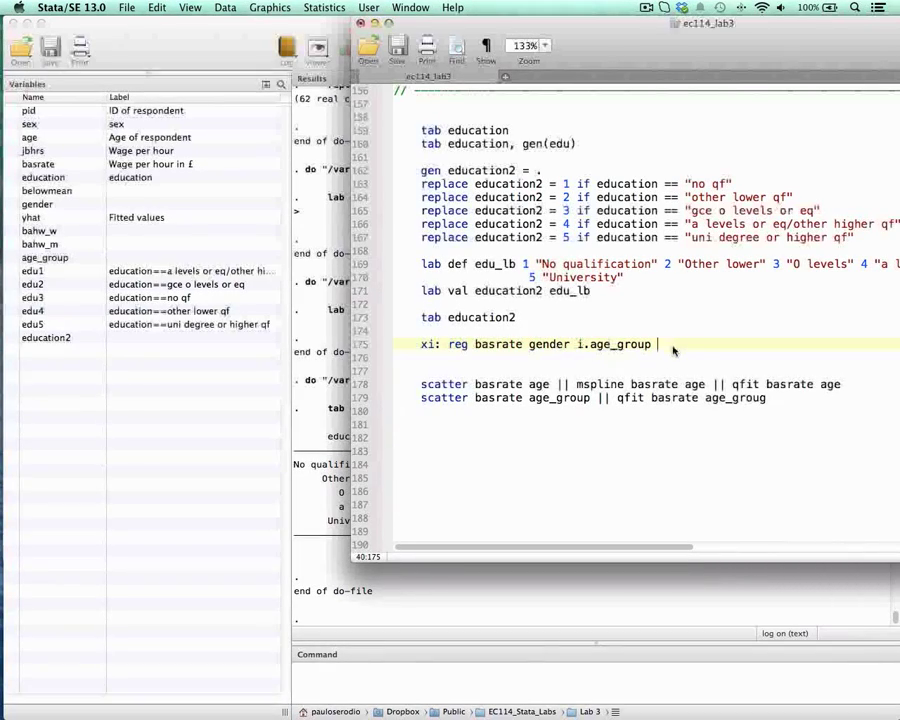
pyautogui.write('i.')
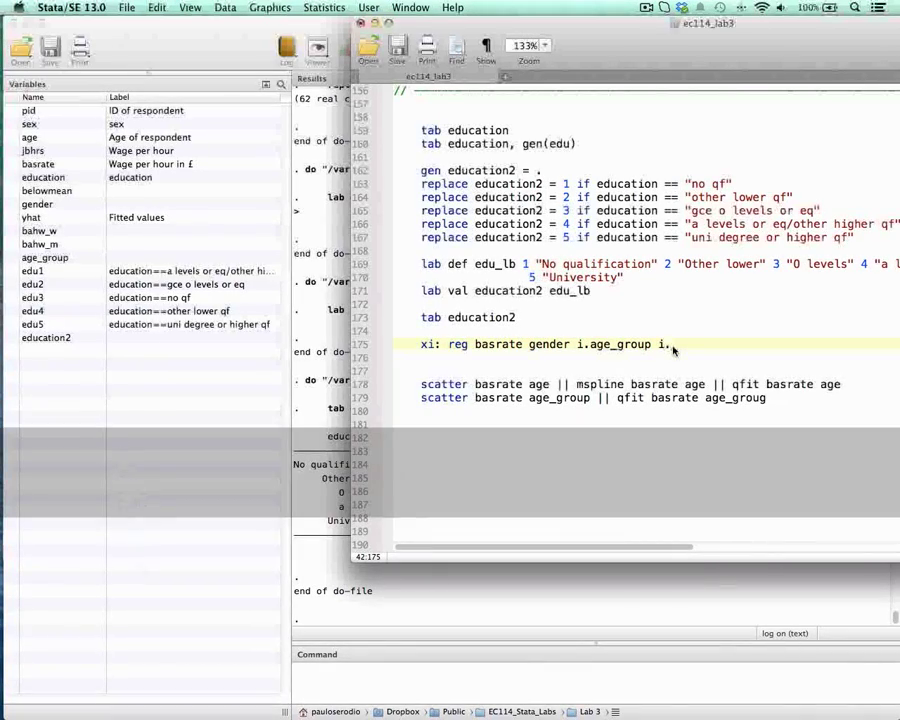
pyautogui.write('education2')
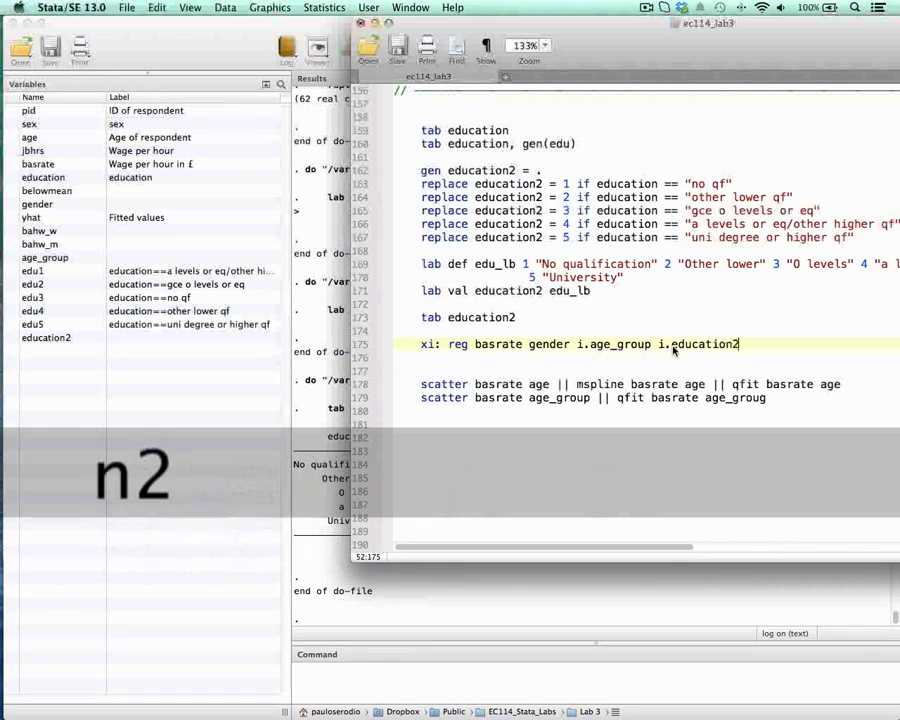
# Step: Run the xi: reg basrate gender i.age_group i.education2 line and examine the age group and education dummy rows in the output
pyautogui.moveTo(422, 345); pyautogui.dragTo(699, 342)
pyautogui.press('super+shift+d')
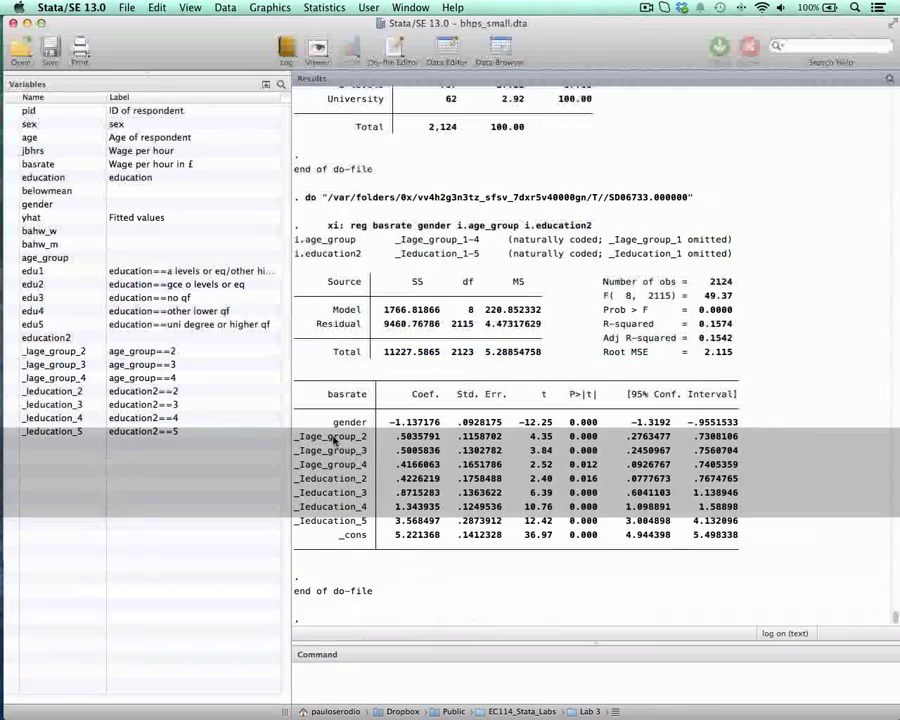
pyautogui.moveTo(350, 440); pyautogui.dragTo(368, 466)
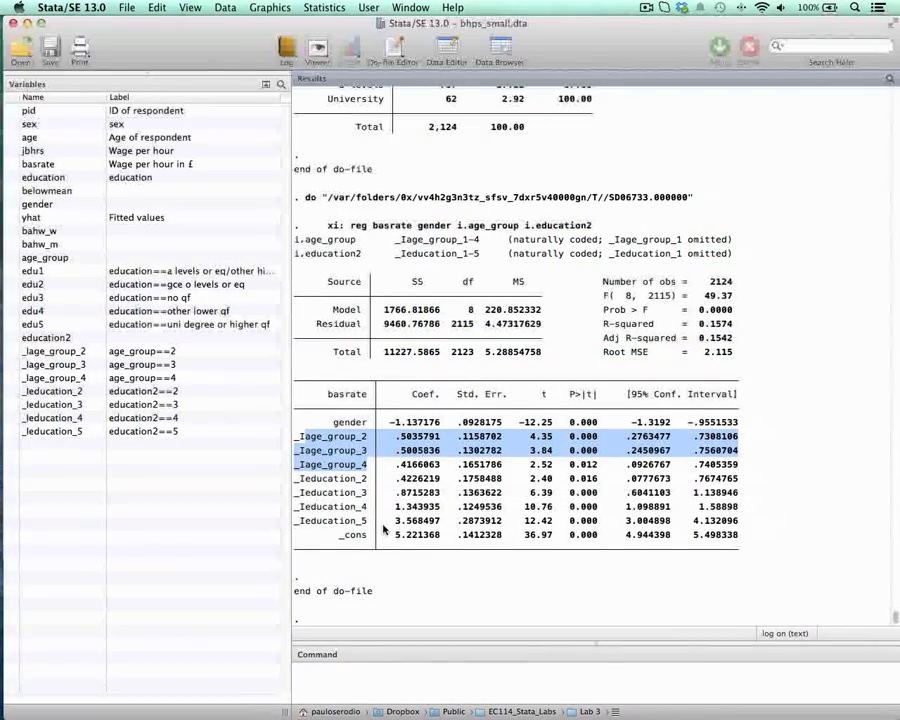
pyautogui.moveTo(368, 478); pyautogui.dragTo(370, 524)
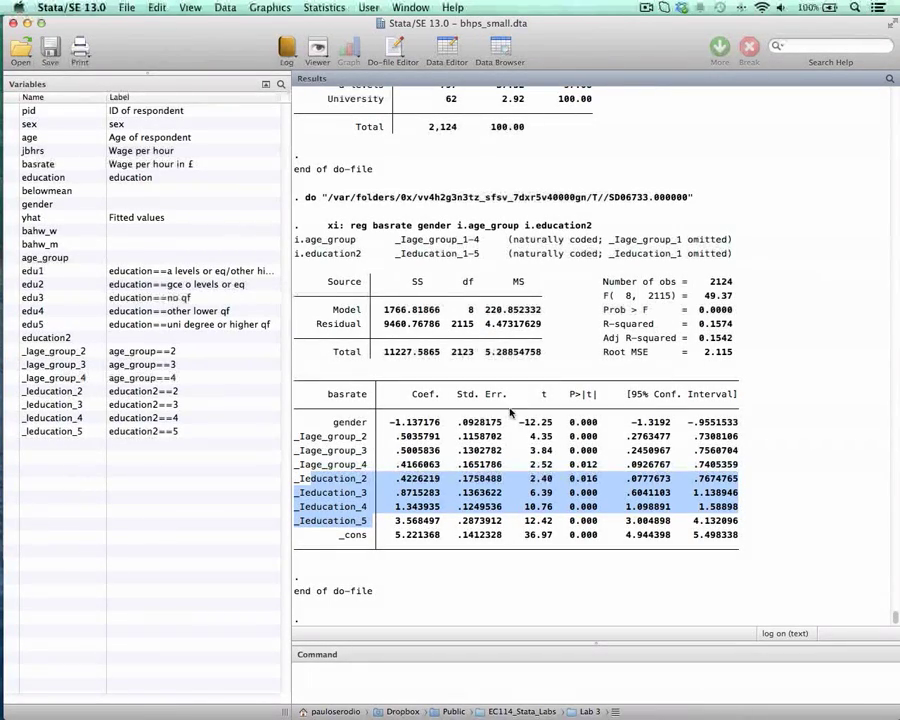
# Step: Return to the do-file and insert a blank line between the two scatter commands
pyautogui.hotkey('ctrl', 'Up')
pyautogui.click(643, 268)
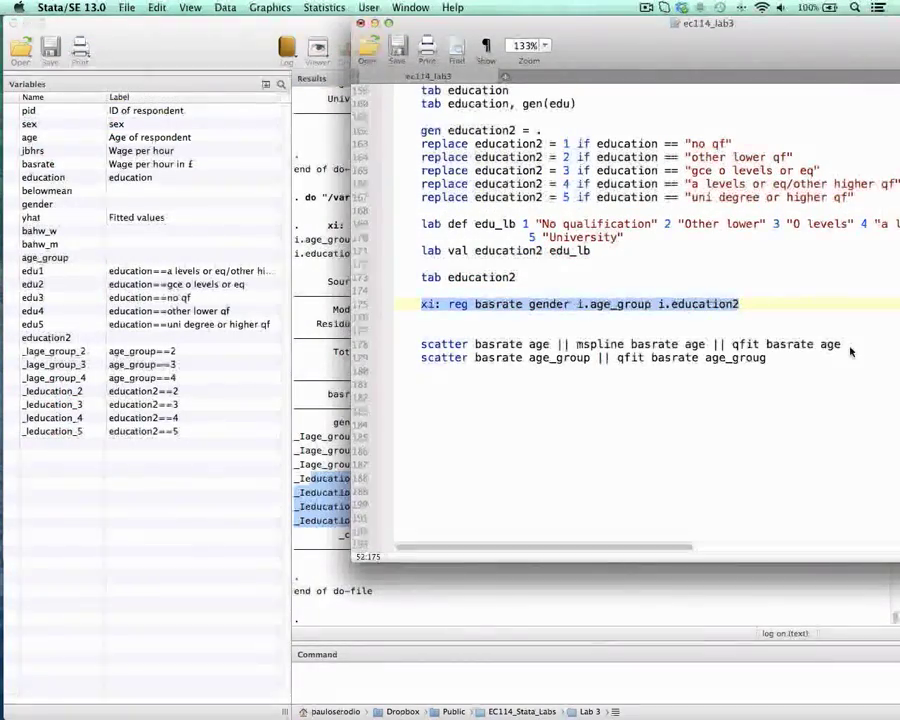
pyautogui.click(851, 347)
pyautogui.press('Return')
pyautogui.press('Up')
pyautogui.press('Right')
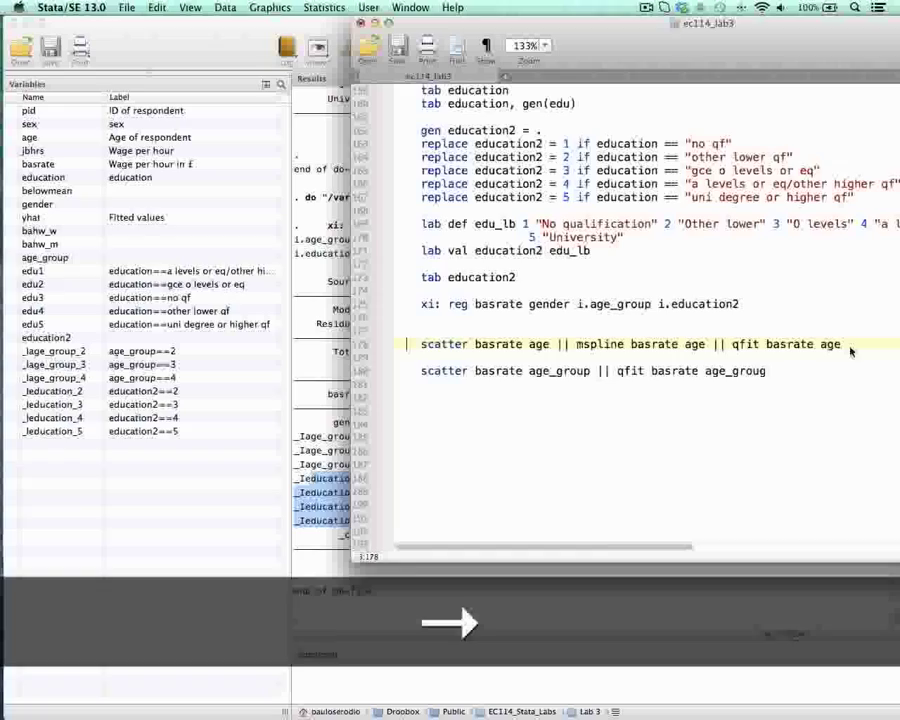
pyautogui.press('Right')
pyautogui.press('Down')
pyautogui.press('Up')
pyautogui.press('Right')
# Step: Run the scatter basrate age line with its mspline and qfit overlays, view the graph and close it
pyautogui.doubleClick(432, 344)
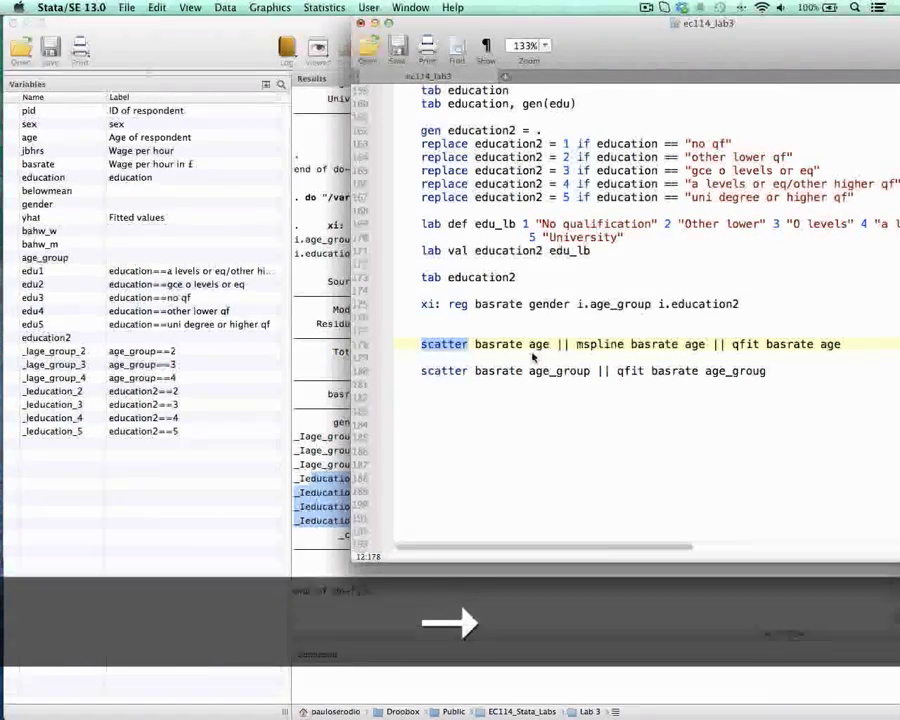
pyautogui.moveTo(475, 344); pyautogui.dragTo(551, 347)
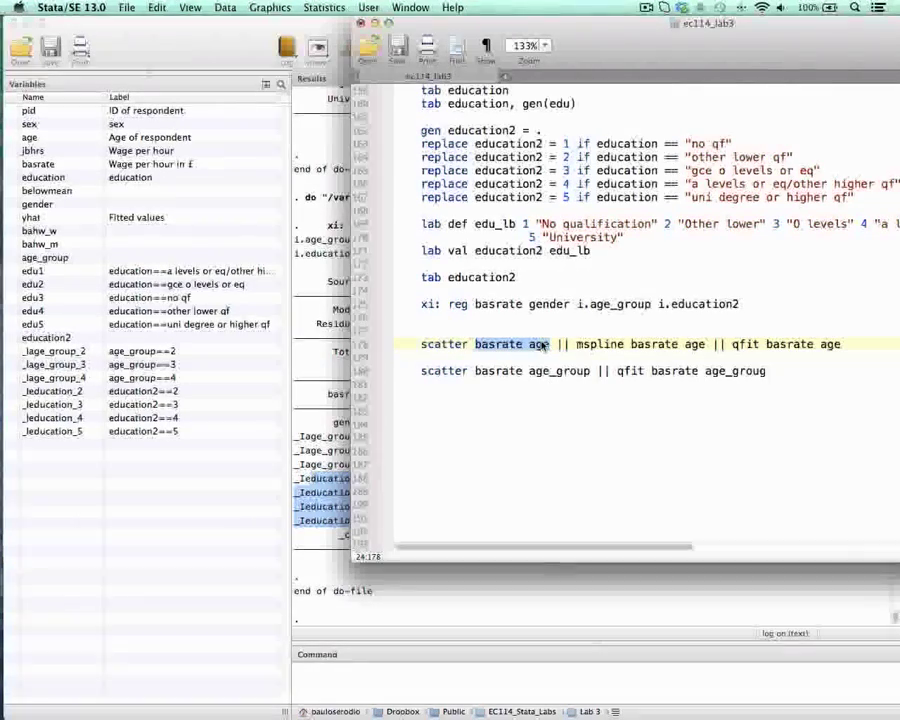
pyautogui.moveTo(578, 345); pyautogui.dragTo(845, 345)
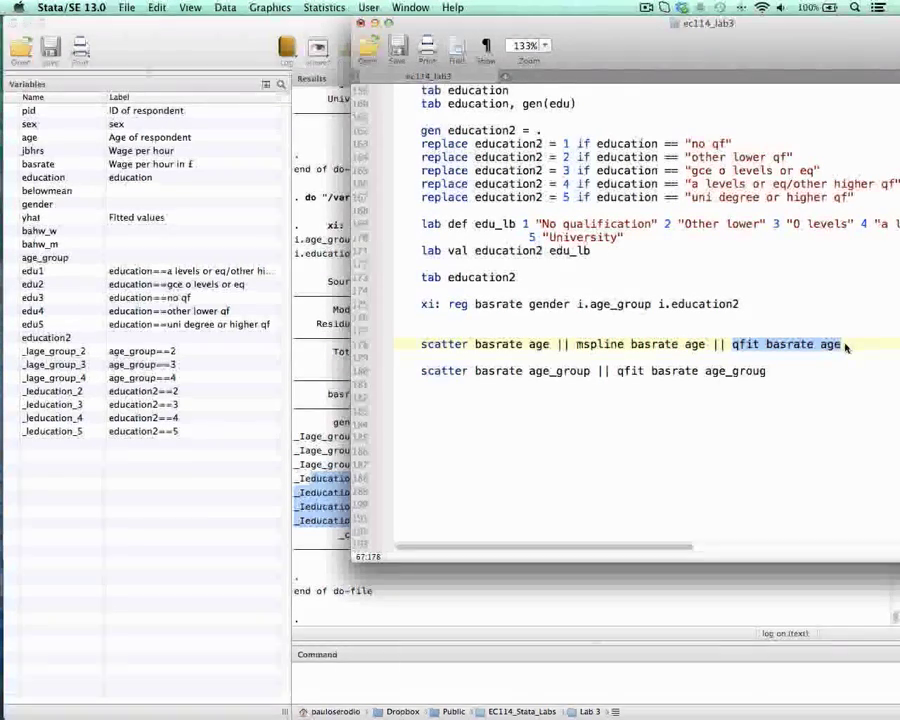
pyautogui.moveTo(577, 345); pyautogui.dragTo(842, 345)
pyautogui.moveTo(420, 344); pyautogui.dragTo(771, 346)
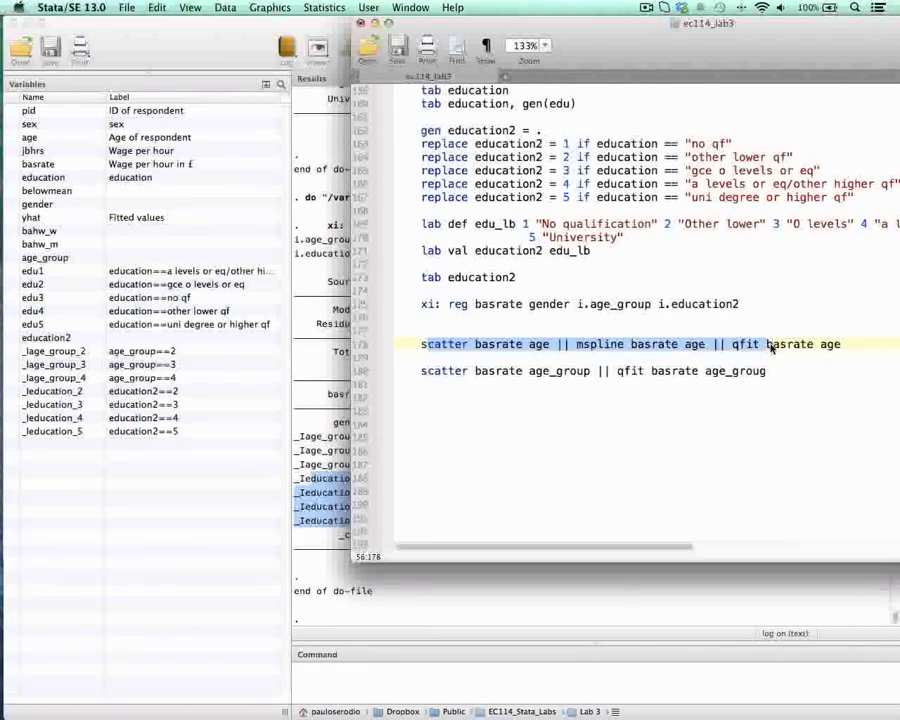
pyautogui.press('super+shift+d')
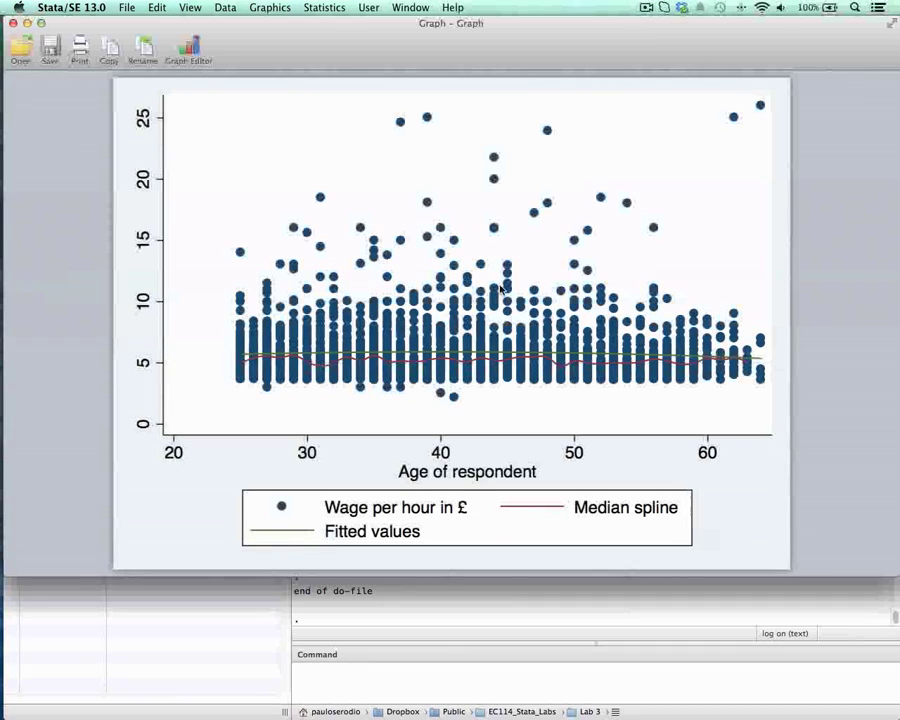
pyautogui.click(14, 23)
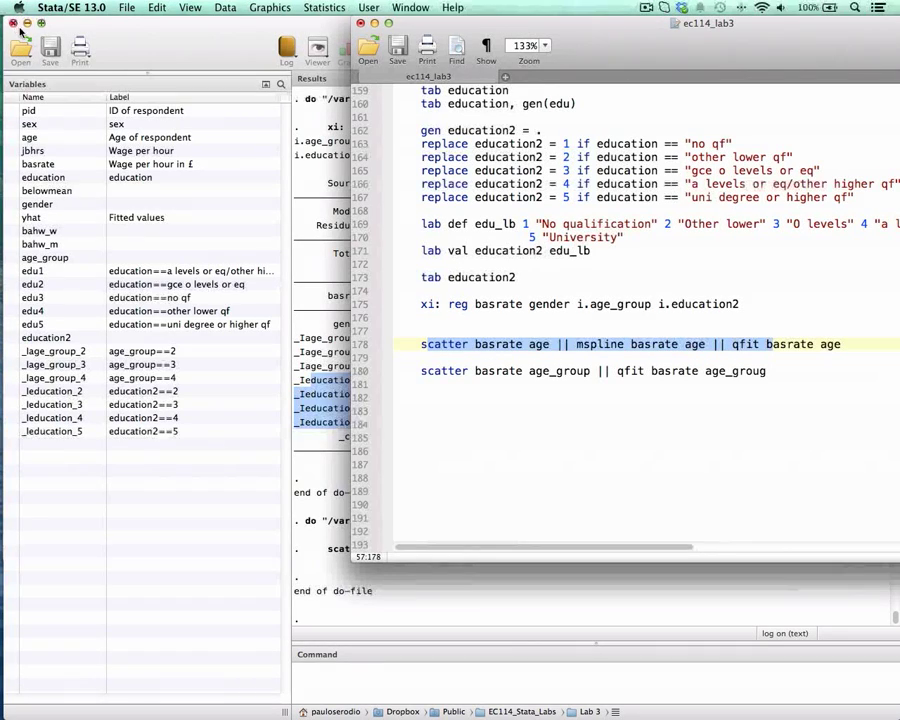
pyautogui.click(538, 386)
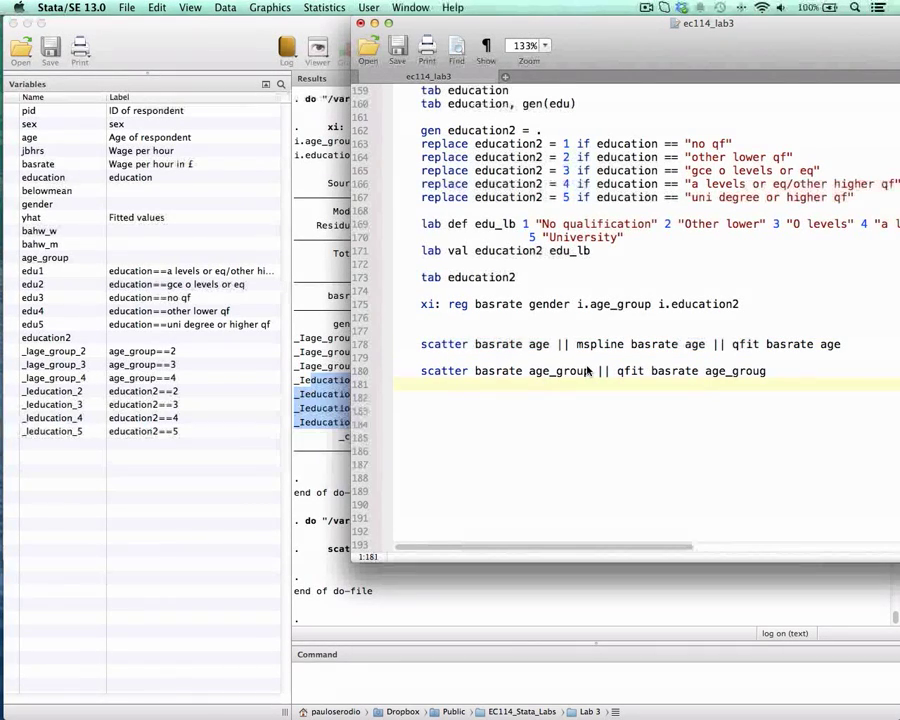